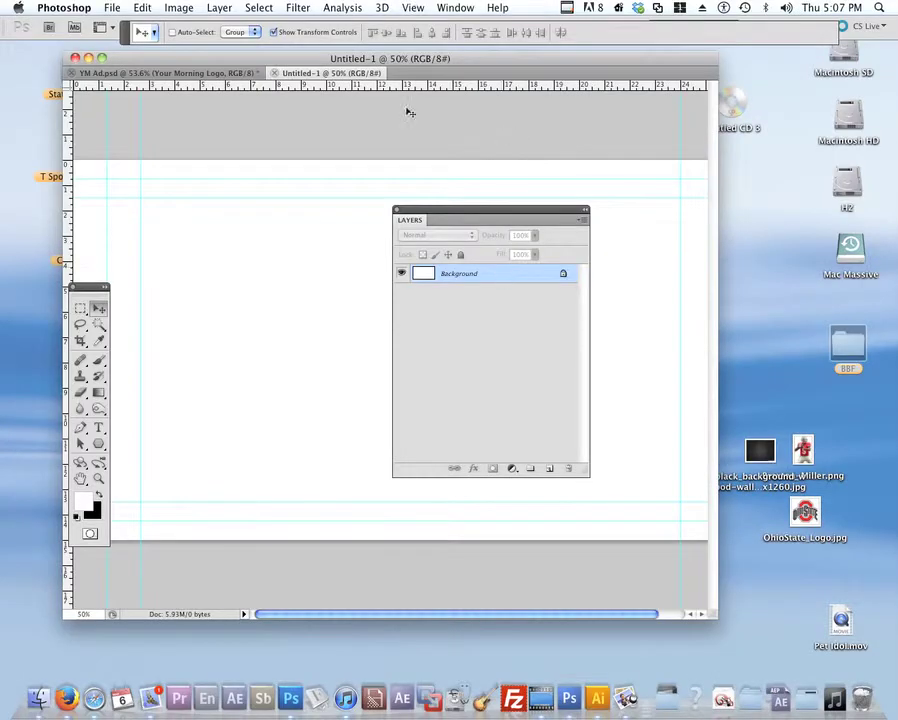
Step: Shift the Layers panel away from the middle of the canvas and try to move the locked Background layer
{"action": "left_click_drag", "start_coordinate": [452, 210], "coordinate": [504, 185]}
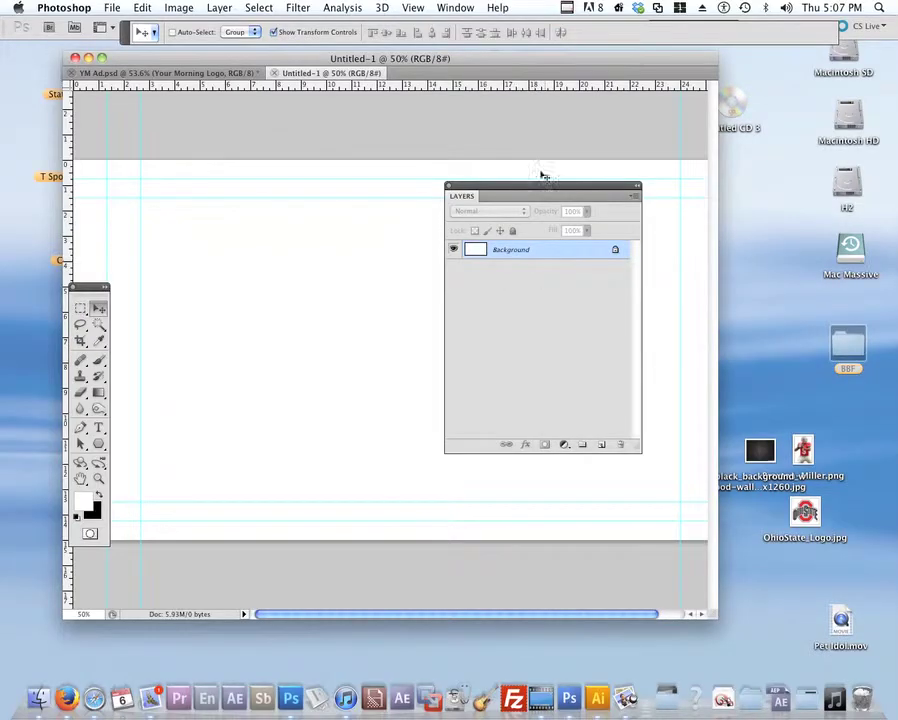
{"action": "left_click_drag", "start_coordinate": [528, 189], "coordinate": [696, 213]}
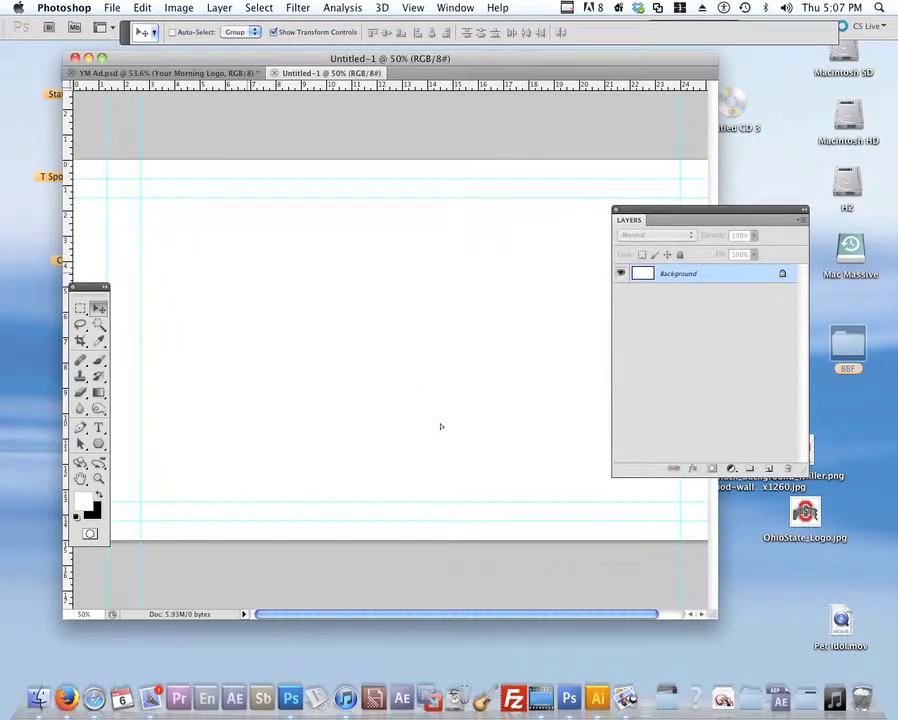
{"action": "left_click", "coordinate": [378, 395]}
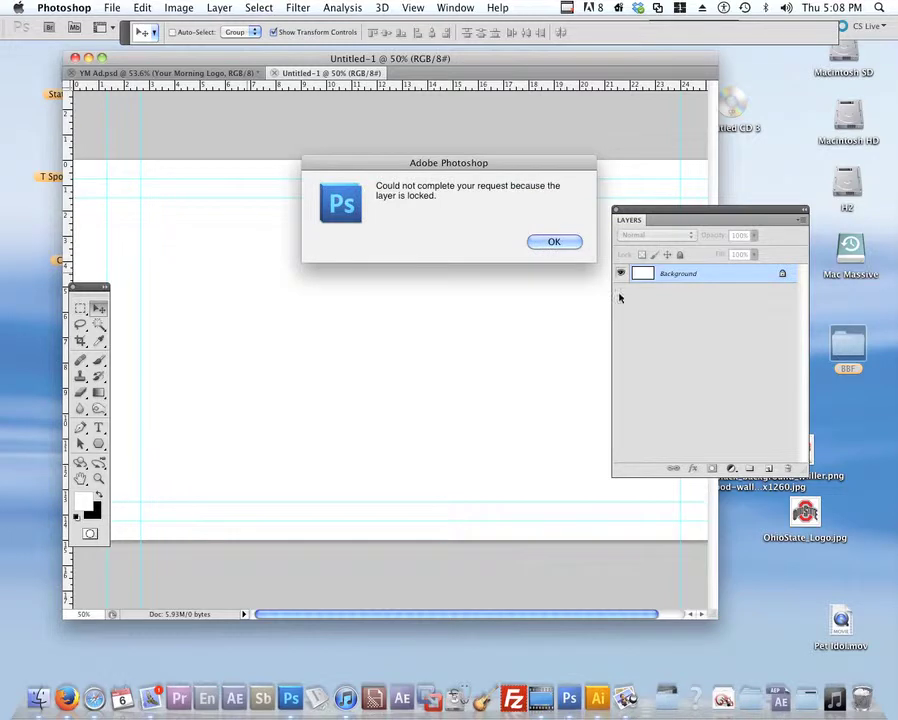
{"action": "left_click", "coordinate": [562, 247]}
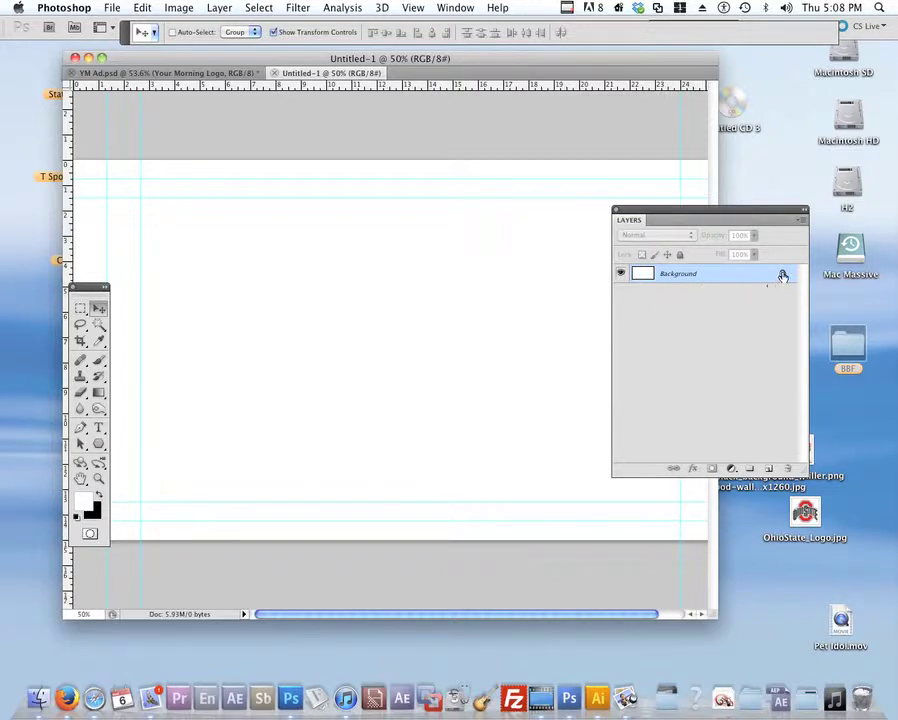
Step: Convert the locked background into an editable layer named Background
{"action": "double_click", "coordinate": [725, 276]}
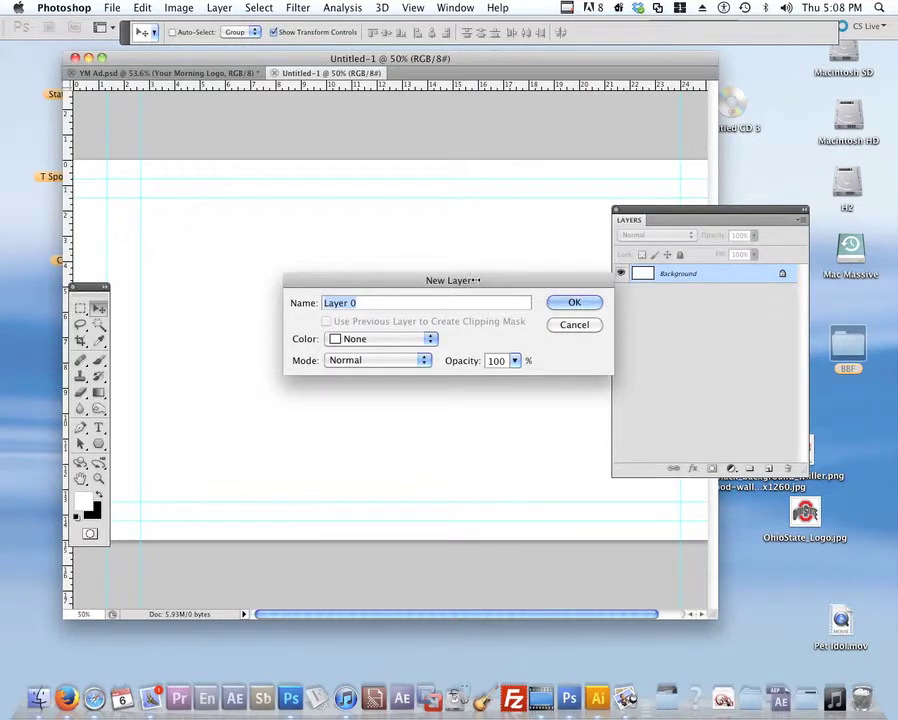
{"action": "left_click", "coordinate": [572, 322]}
{"action": "double_click", "coordinate": [704, 277]}
{"action": "type", "text": "Background"}
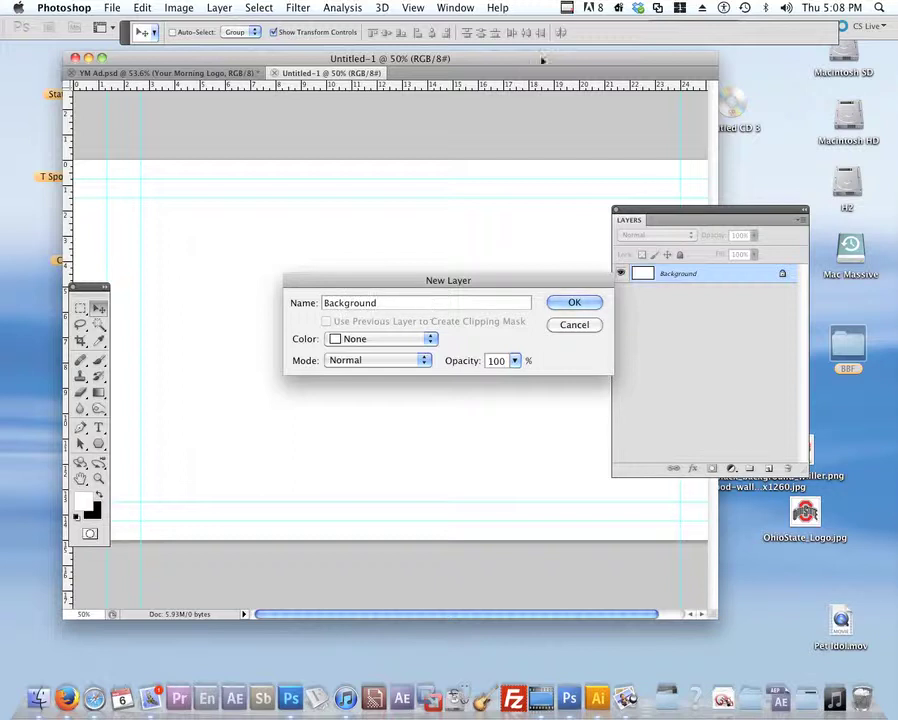
{"action": "left_click", "coordinate": [574, 302]}
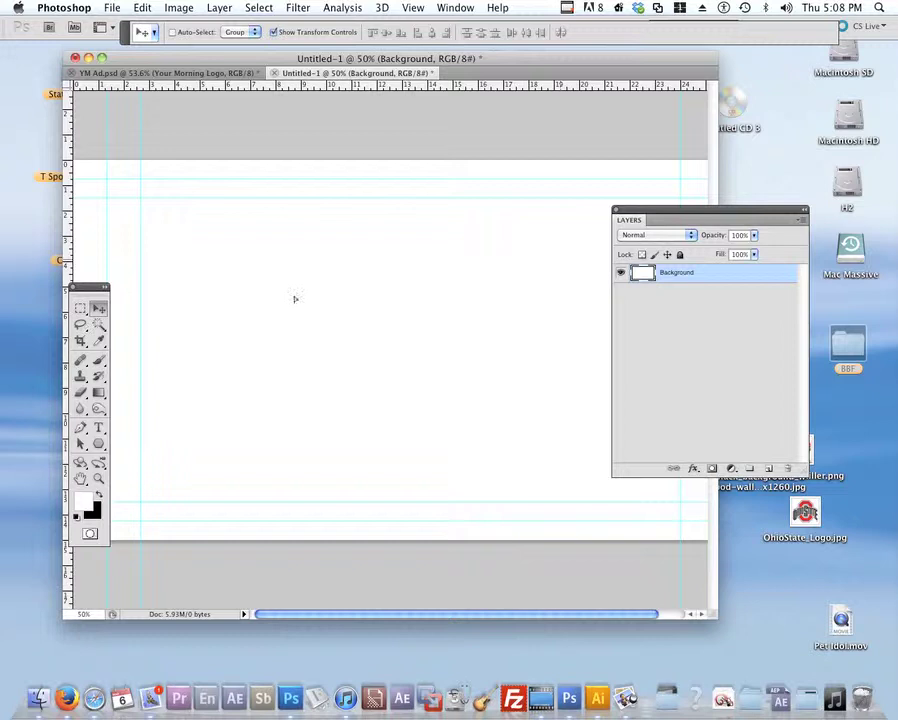
Step: Reselect the Background layer and move the Layers panel higher, off the middle of the canvas
{"action": "left_click", "coordinate": [650, 314]}
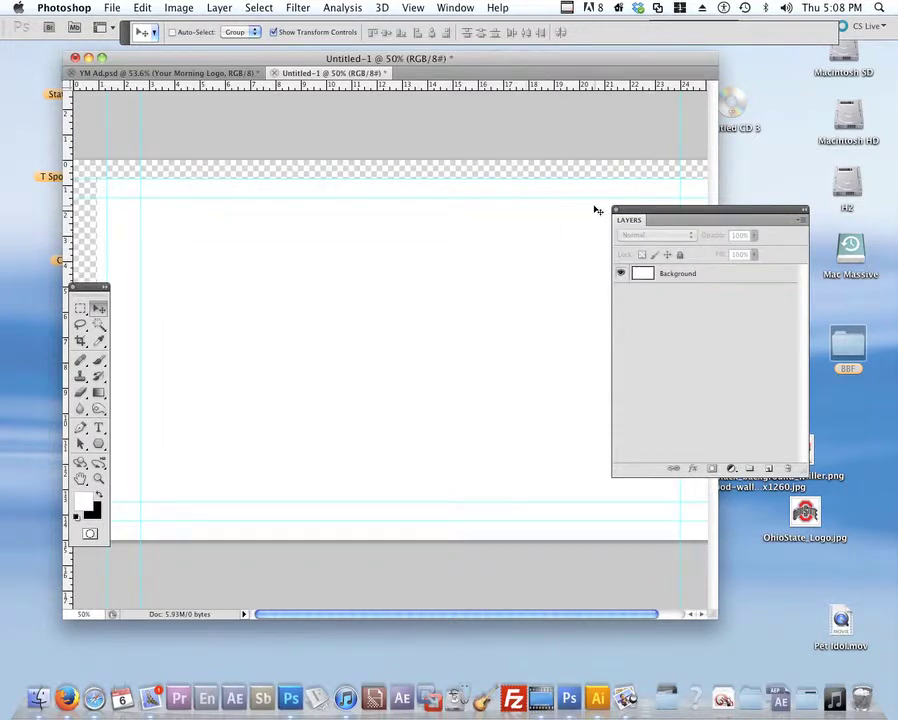
{"action": "left_click", "coordinate": [690, 274]}
{"action": "left_click_drag", "start_coordinate": [676, 214], "coordinate": [668, 146]}
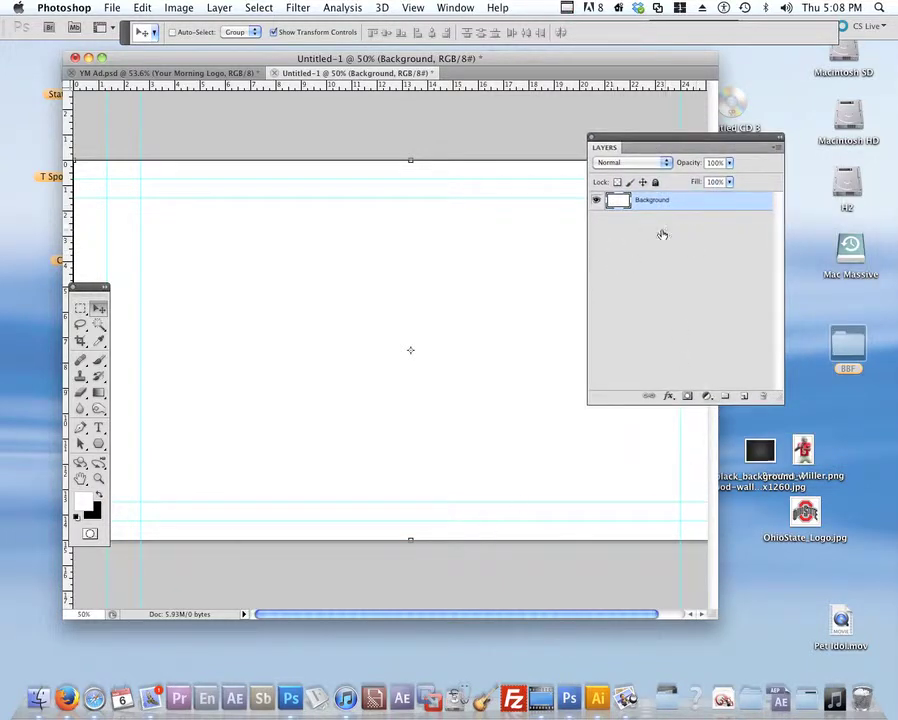
{"action": "left_click_drag", "start_coordinate": [650, 141], "coordinate": [723, 105]}
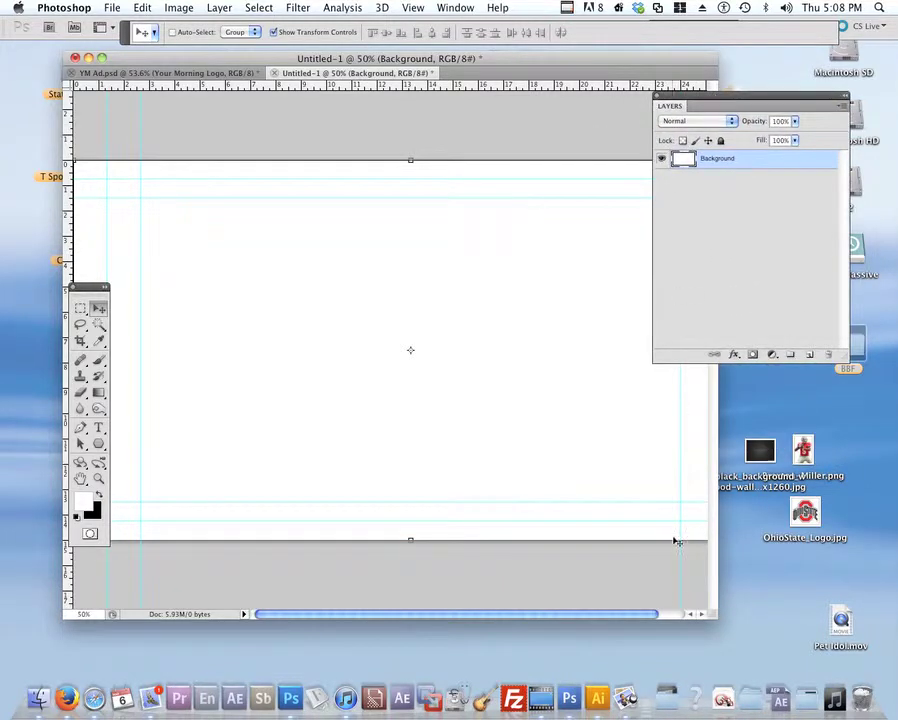
Step: Enlarge the document window to show the whole canvas, and shrink the Layers panel and place it beside the canvas
{"action": "left_click_drag", "start_coordinate": [703, 618], "coordinate": [776, 628]}
{"action": "left_click_drag", "start_coordinate": [620, 64], "coordinate": [592, 64]}
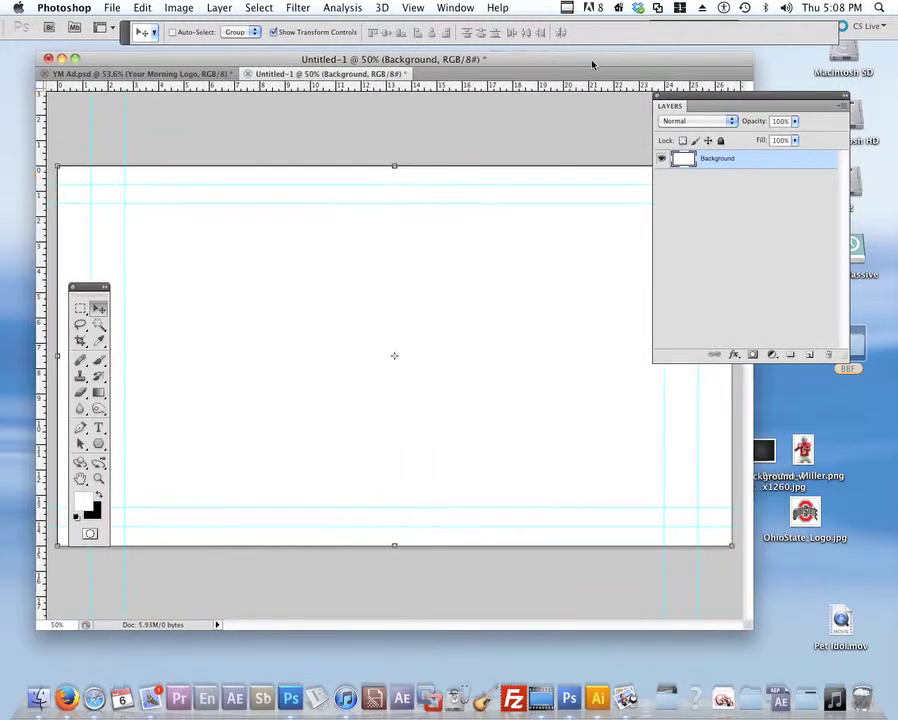
{"action": "left_click_drag", "start_coordinate": [707, 101], "coordinate": [690, 120]}
{"action": "left_click_drag", "start_coordinate": [826, 380], "coordinate": [778, 363]}
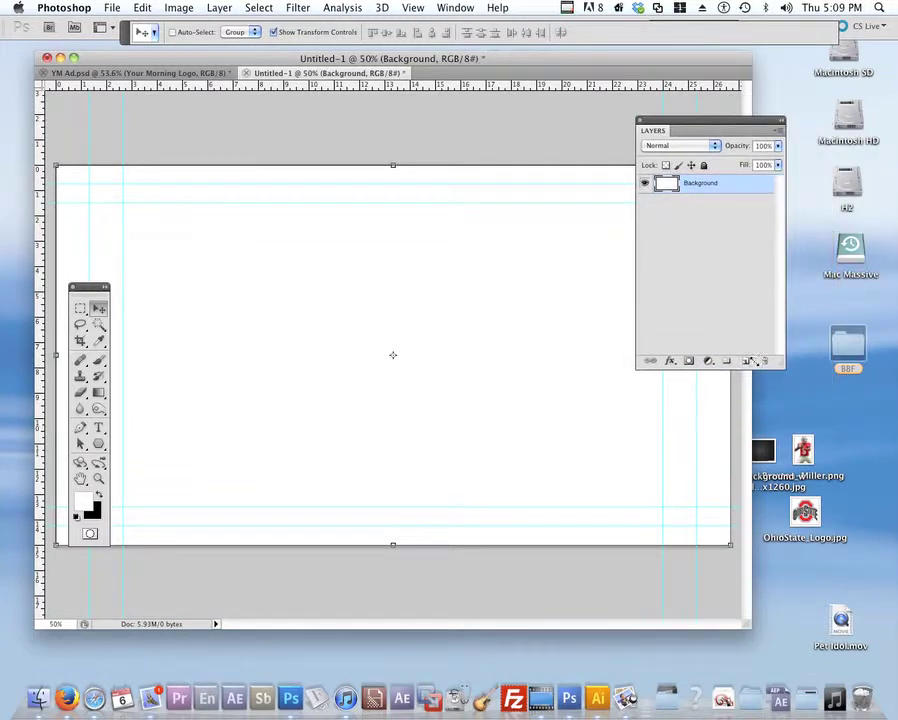
{"action": "left_click_drag", "start_coordinate": [680, 125], "coordinate": [786, 81]}
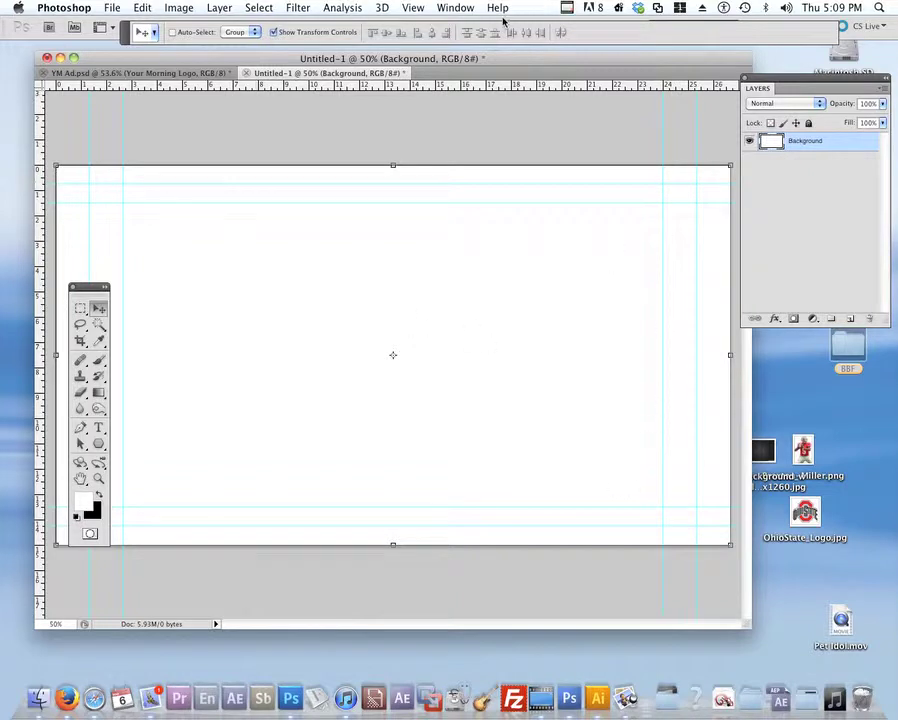
{"action": "left_click_drag", "start_coordinate": [492, 60], "coordinate": [503, 61]}
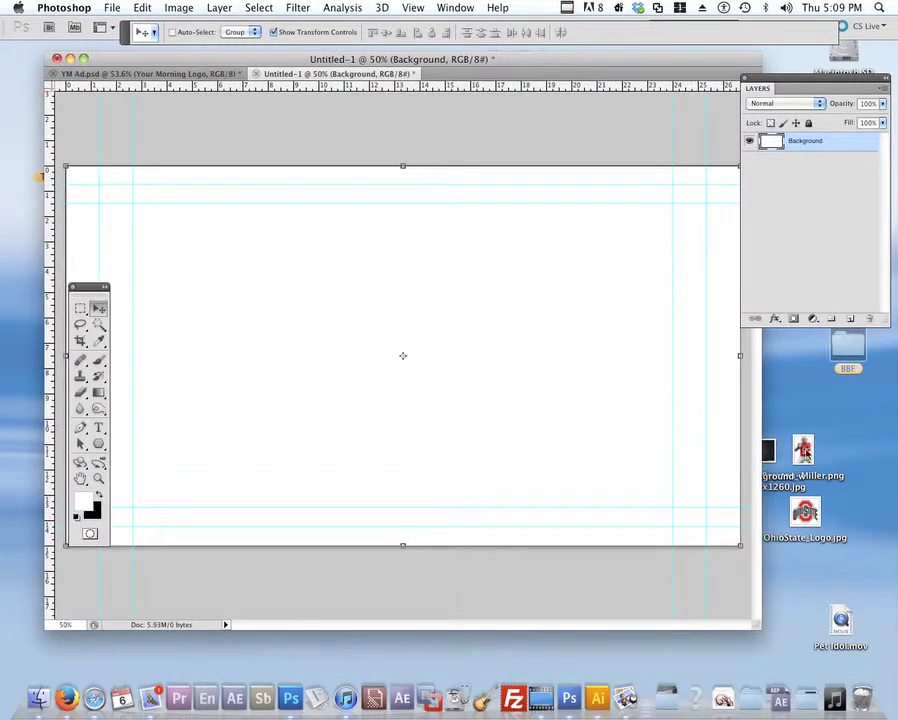
Step: Arrange the wood wallpaper, player and Ohio State logo image files in a column on the desktop, and return to Untitled-1 in Photoshop
{"action": "left_click_drag", "start_coordinate": [771, 457], "coordinate": [795, 392]}
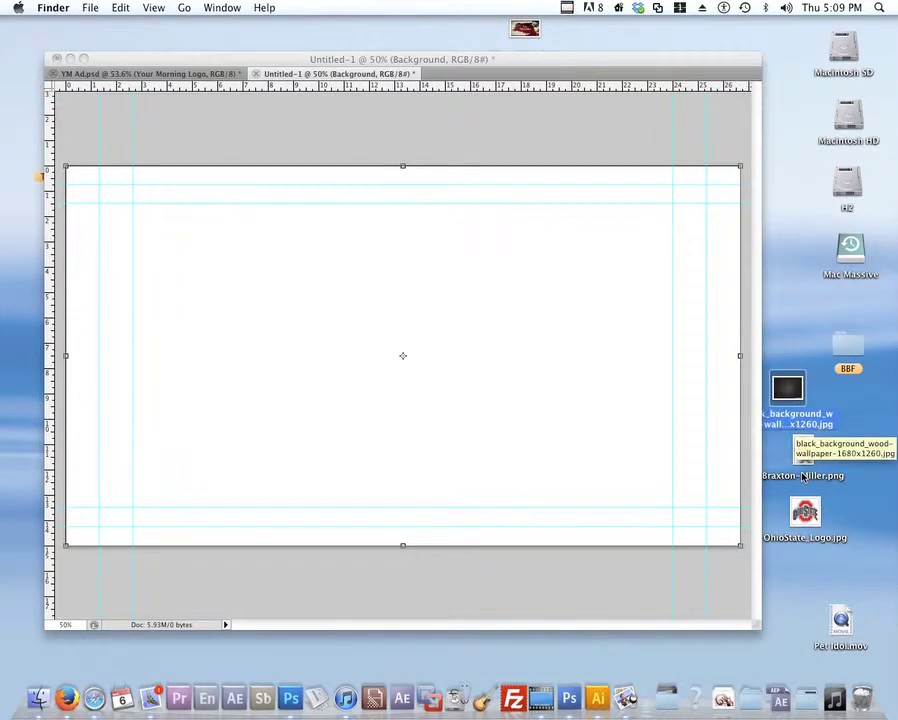
{"action": "left_click_drag", "start_coordinate": [790, 388], "coordinate": [798, 395]}
{"action": "left_click_drag", "start_coordinate": [806, 450], "coordinate": [806, 456]}
{"action": "left_click_drag", "start_coordinate": [805, 512], "coordinate": [808, 513]}
{"action": "left_click", "coordinate": [646, 320]}
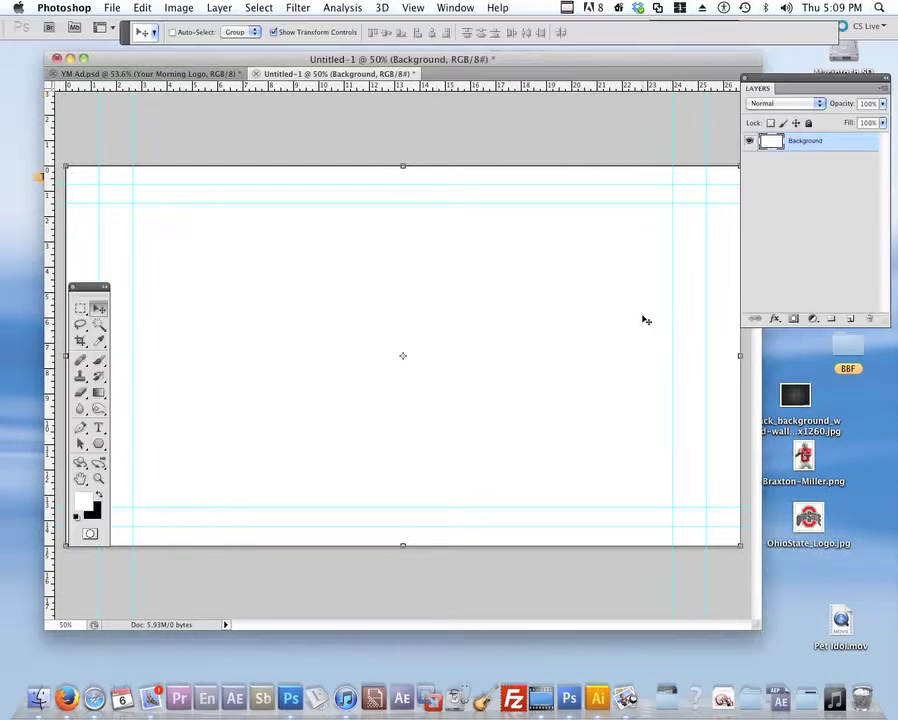
Step: Open black_background_wood-wallpaper-1680x1260.jpg in Photoshop and float it in its own window, offset from the Untitled-1 canvas
{"action": "left_click_drag", "start_coordinate": [810, 78], "coordinate": [686, 107]}
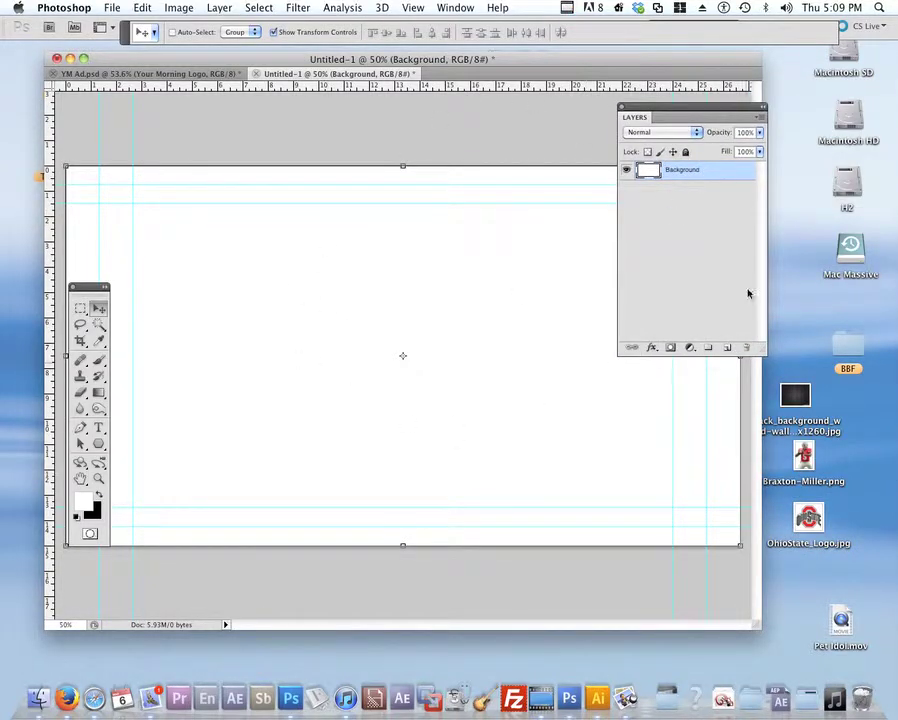
{"action": "left_click_drag", "start_coordinate": [803, 398], "coordinate": [286, 704]}
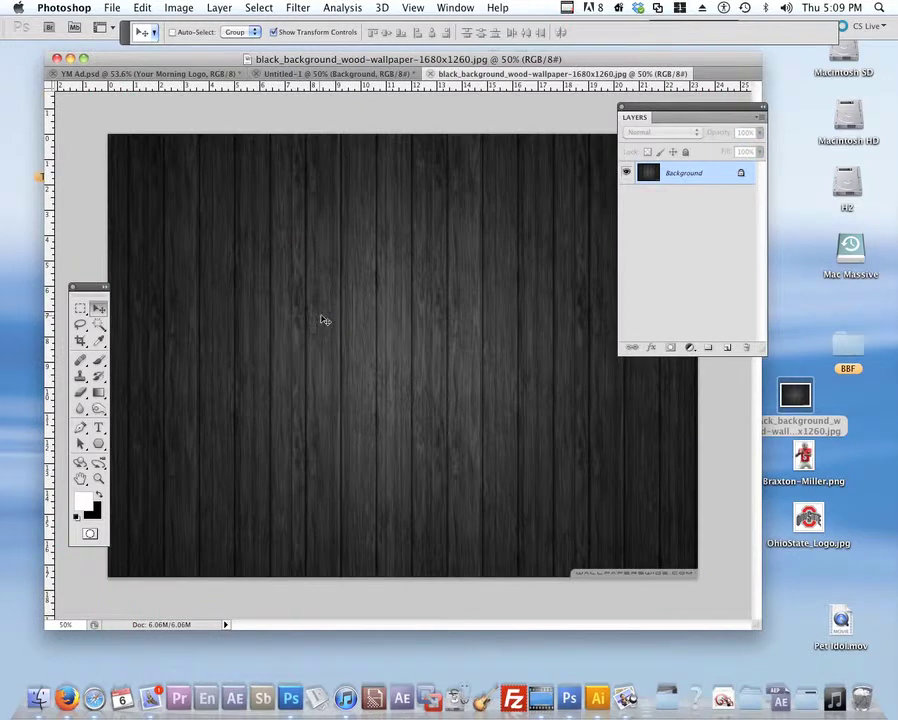
{"action": "left_click_drag", "start_coordinate": [470, 75], "coordinate": [228, 122]}
{"action": "left_click_drag", "start_coordinate": [338, 121], "coordinate": [498, 346]}
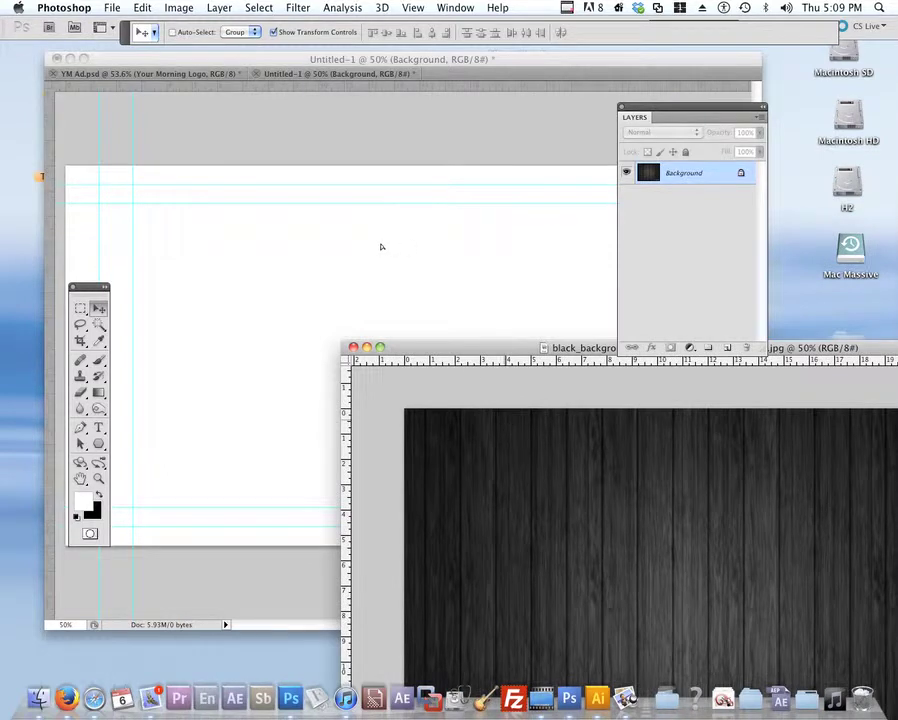
Step: Convert the wood wallpaper's locked background into an editable layer named Layer 0
{"action": "left_click", "coordinate": [566, 268]}
{"action": "left_click", "coordinate": [815, 437]}
{"action": "double_click", "coordinate": [678, 177]}
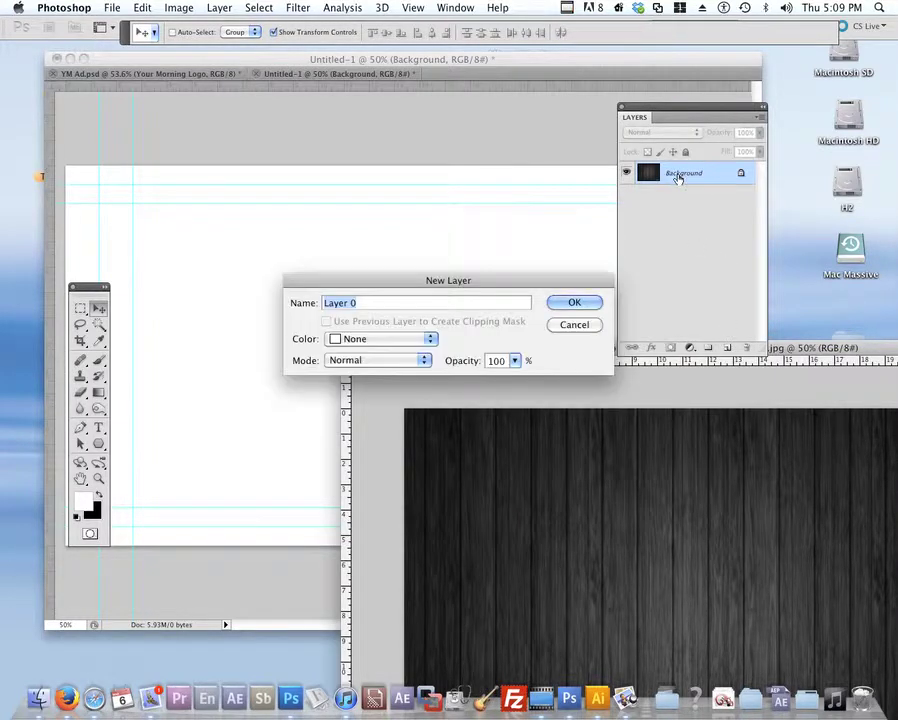
{"action": "left_click", "coordinate": [575, 302]}
Step: Copy the wood texture layer into the Untitled-1 document and move it over the canvas
{"action": "left_click_drag", "start_coordinate": [624, 444], "coordinate": [505, 297]}
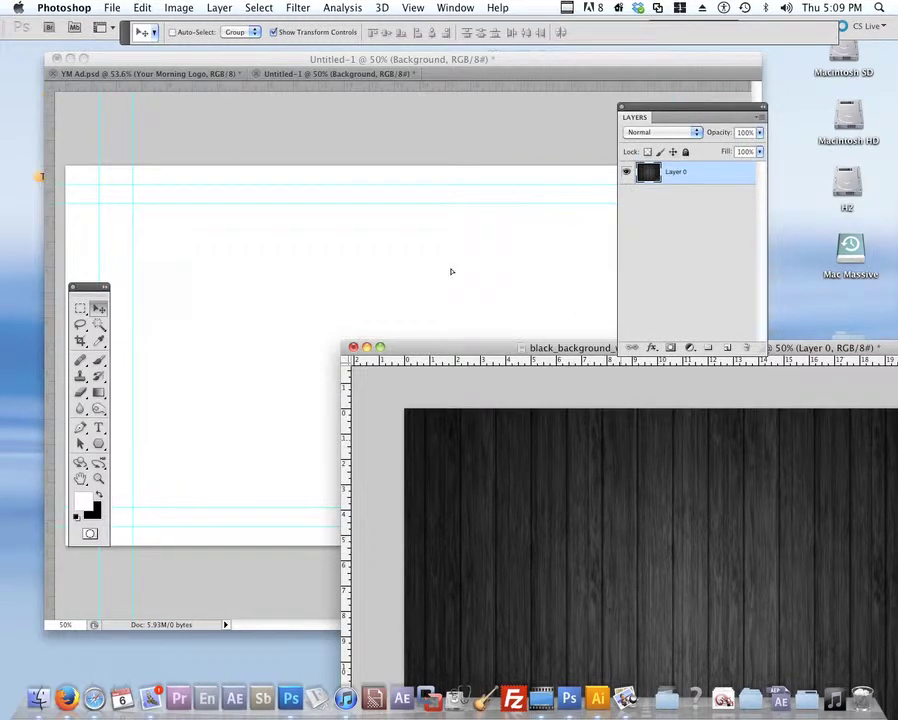
{"action": "mouse_move", "coordinate": [451, 271]}
{"action": "left_mouse_down"}
{"action": "mouse_move", "coordinate": [450, 214]}
{"action": "mouse_move", "coordinate": [454, 270]}
{"action": "left_mouse_up"}
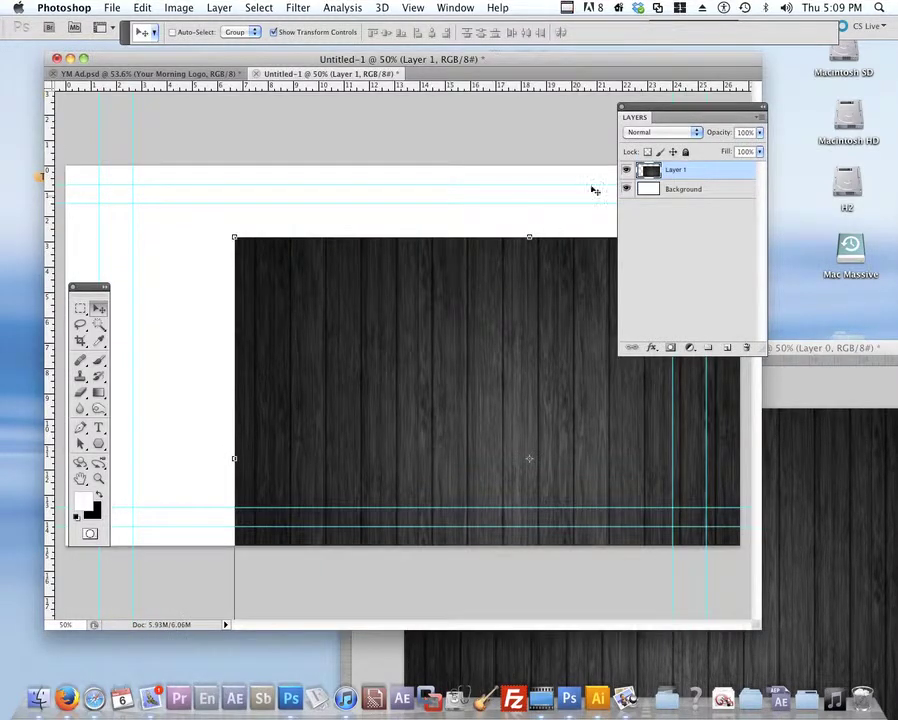
{"action": "left_click_drag", "start_coordinate": [662, 113], "coordinate": [788, 117]}
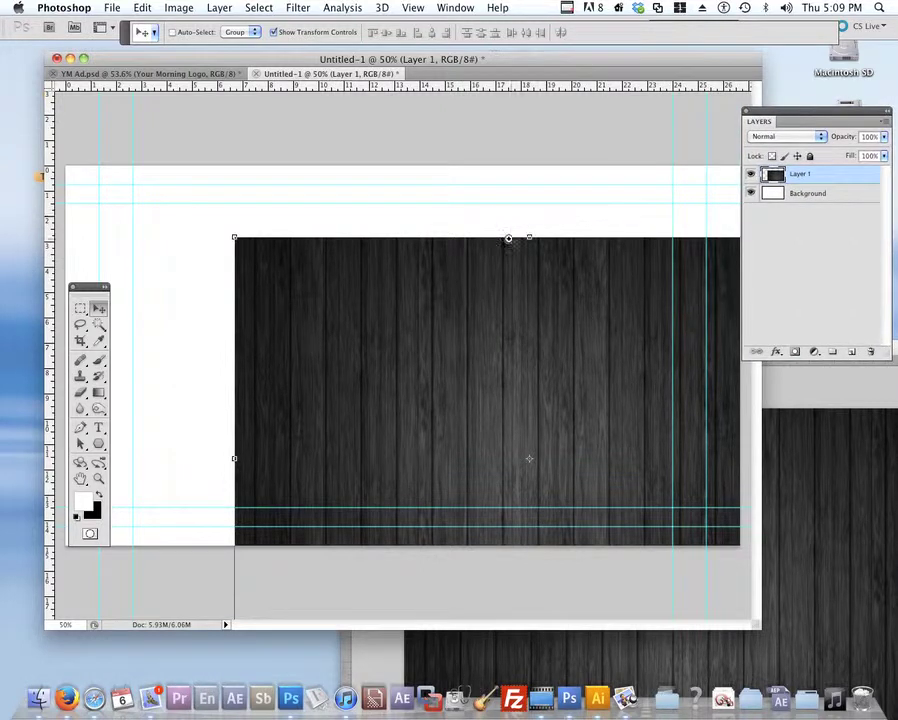
{"action": "left_click_drag", "start_coordinate": [493, 247], "coordinate": [474, 302]}
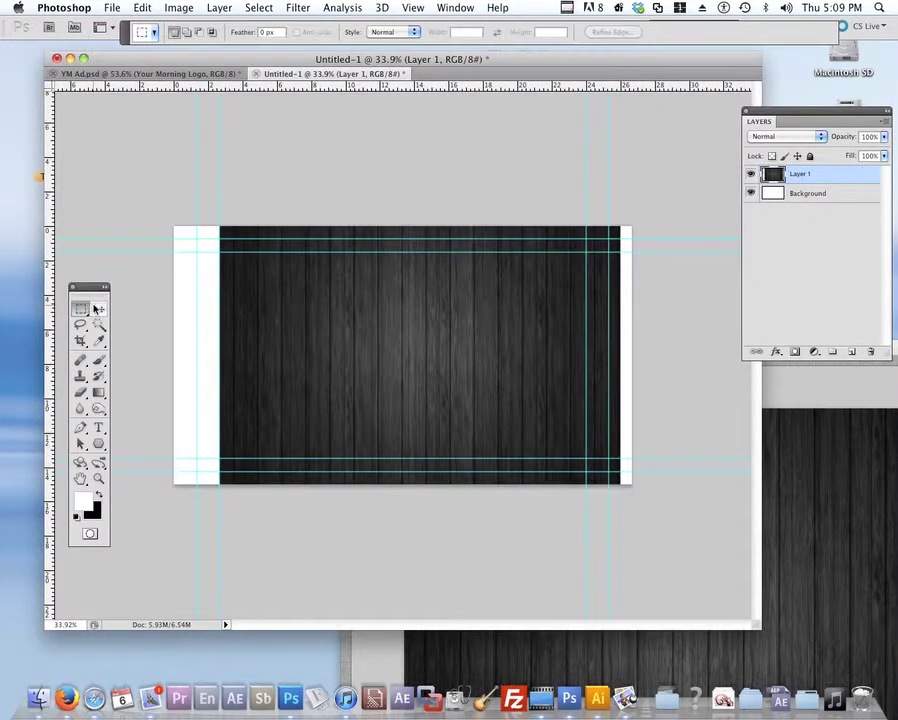
Step: Scale the wood texture proportionally to about 118.9%, position it to cover the whole canvas, and apply the transformation
{"action": "left_click", "coordinate": [98, 308]}
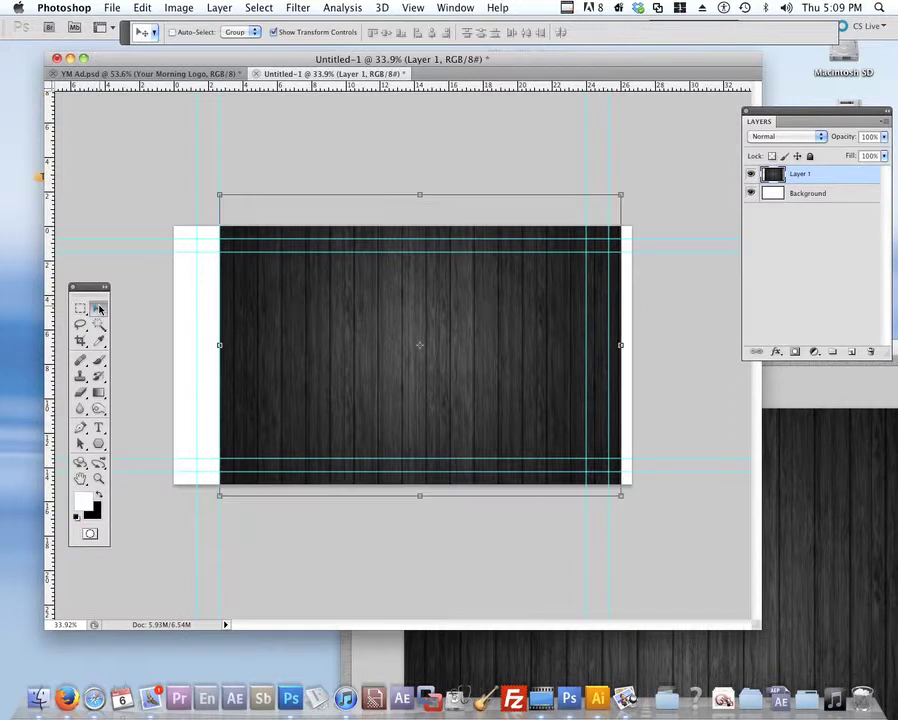
{"action": "left_click_drag", "start_coordinate": [220, 195], "coordinate": [168, 156]}
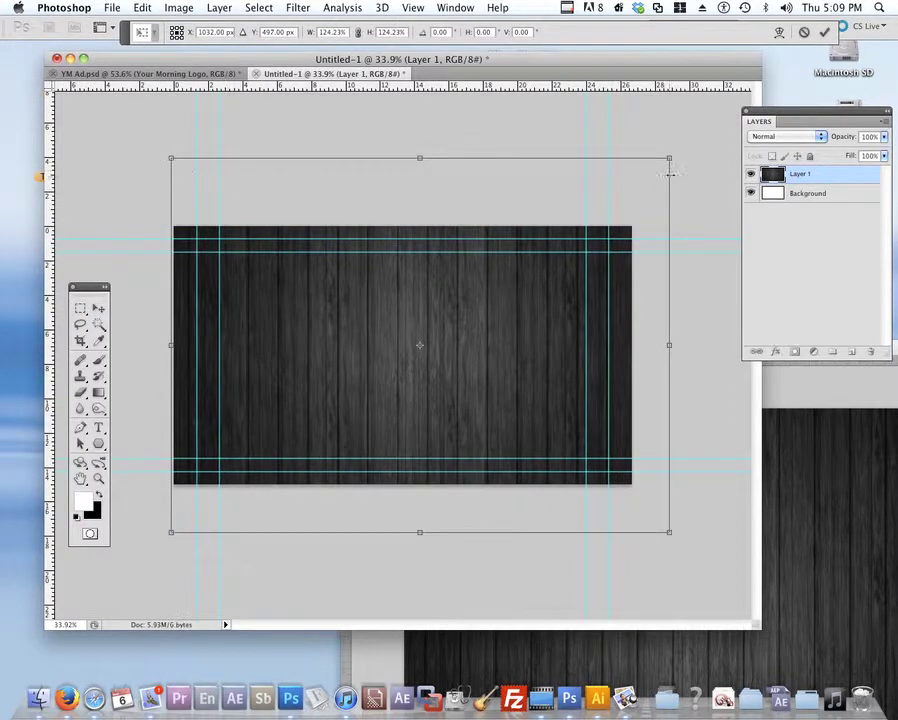
{"action": "left_click_drag", "start_coordinate": [671, 157], "coordinate": [639, 176]}
{"action": "mouse_move", "coordinate": [567, 407]}
{"action": "left_mouse_down"}
{"action": "mouse_move", "coordinate": [556, 360]}
{"action": "mouse_move", "coordinate": [568, 391]}
{"action": "left_mouse_up"}
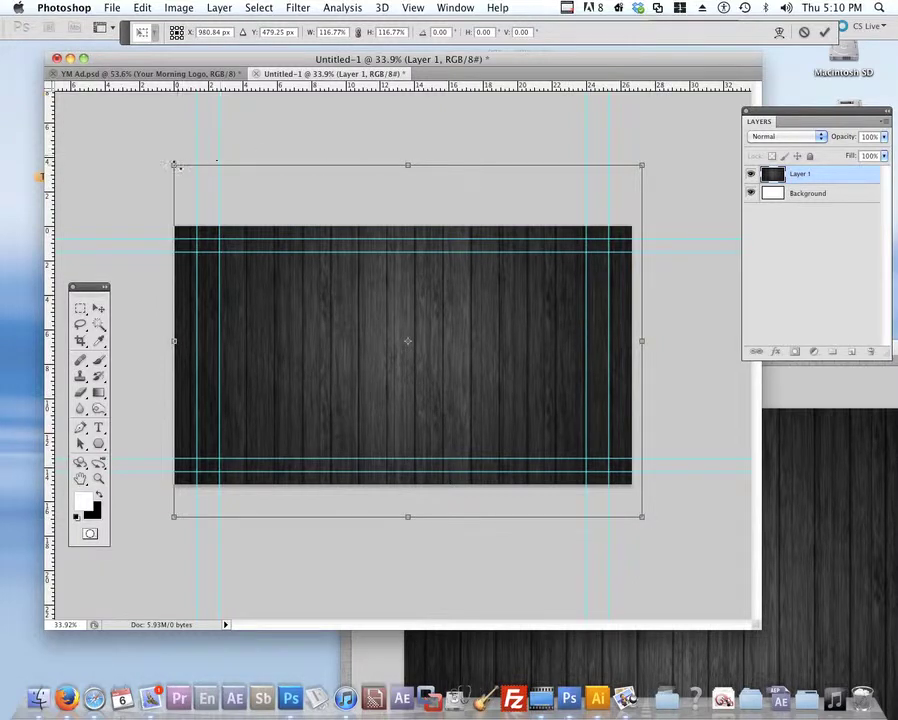
{"action": "left_click_drag", "start_coordinate": [175, 166], "coordinate": [167, 160]}
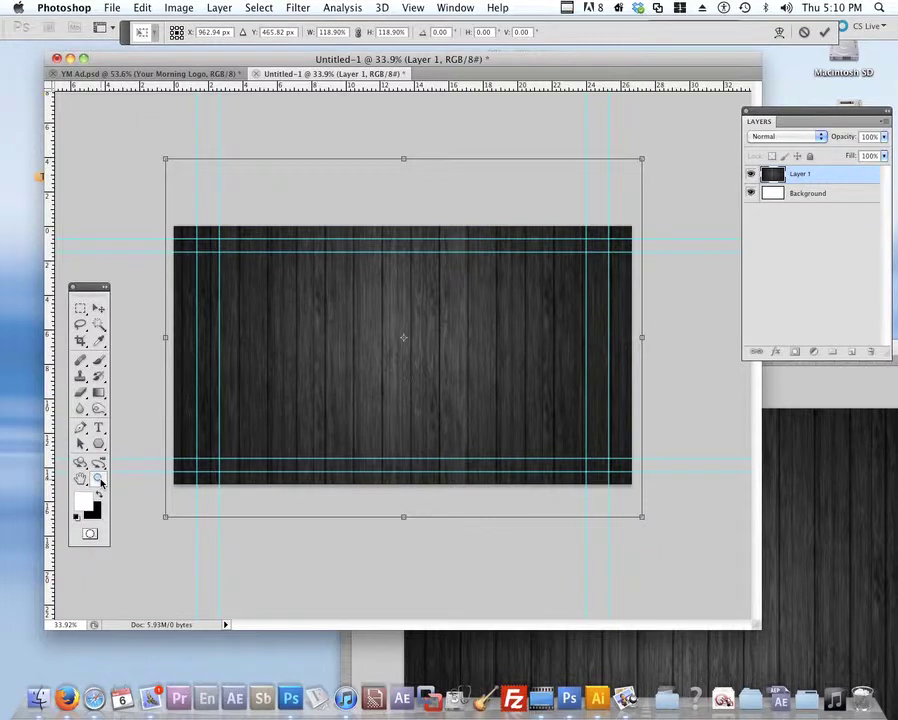
{"action": "left_click", "coordinate": [97, 308]}
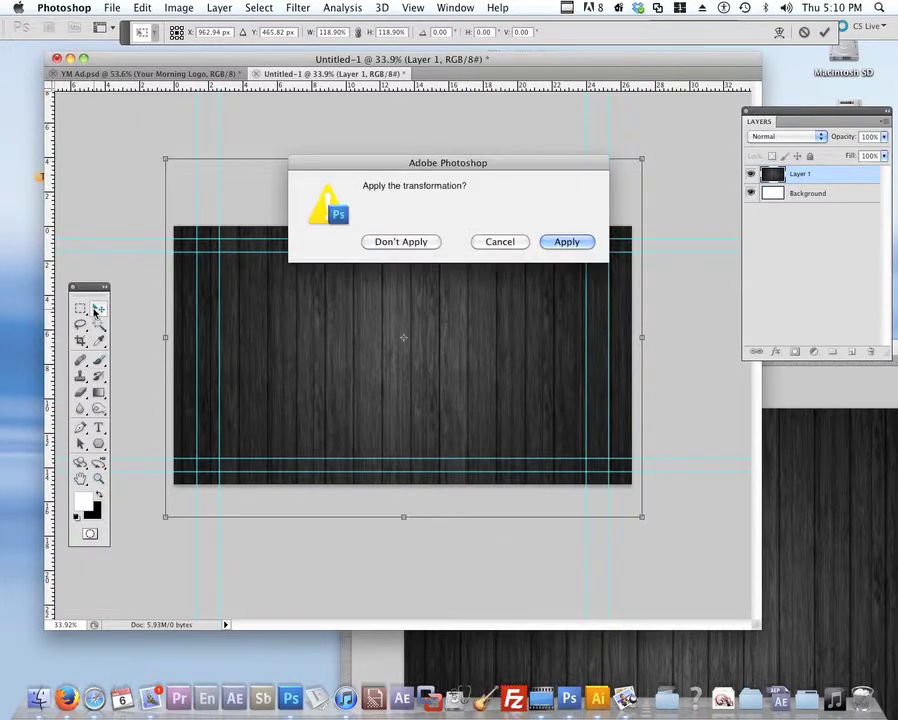
{"action": "left_click", "coordinate": [578, 247]}
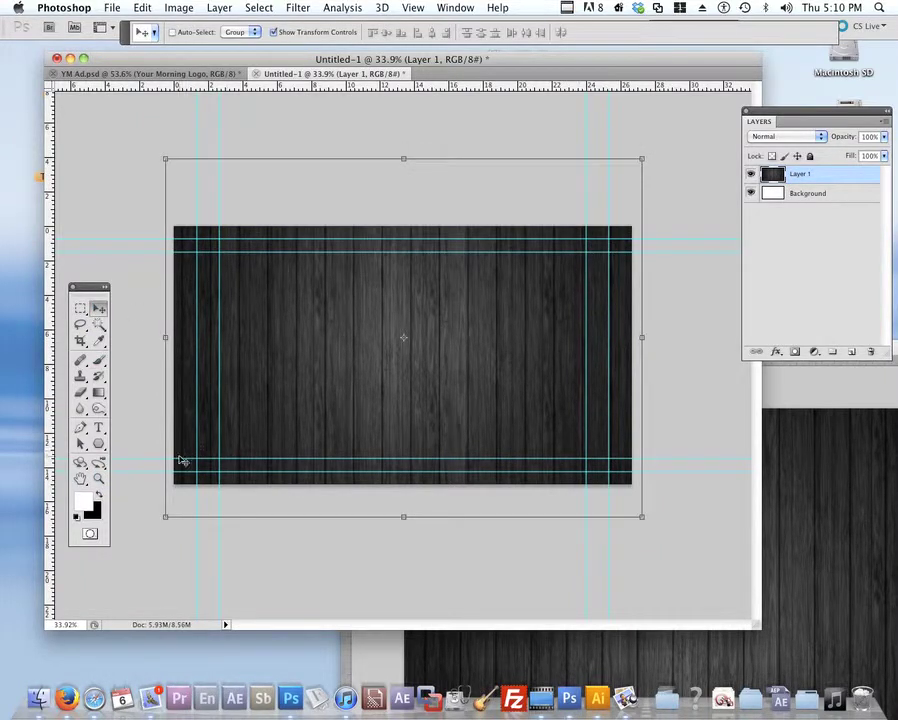
Step: Examine the wood texture and the guides near the canvas's upper-left corner at different magnifications with the Zoom tool
{"action": "left_click", "coordinate": [99, 479]}
{"action": "mouse_move", "coordinate": [361, 361]}
{"action": "left_mouse_down"}
{"action": "mouse_move", "coordinate": [411, 345]}
{"action": "mouse_move", "coordinate": [374, 352]}
{"action": "left_mouse_up"}
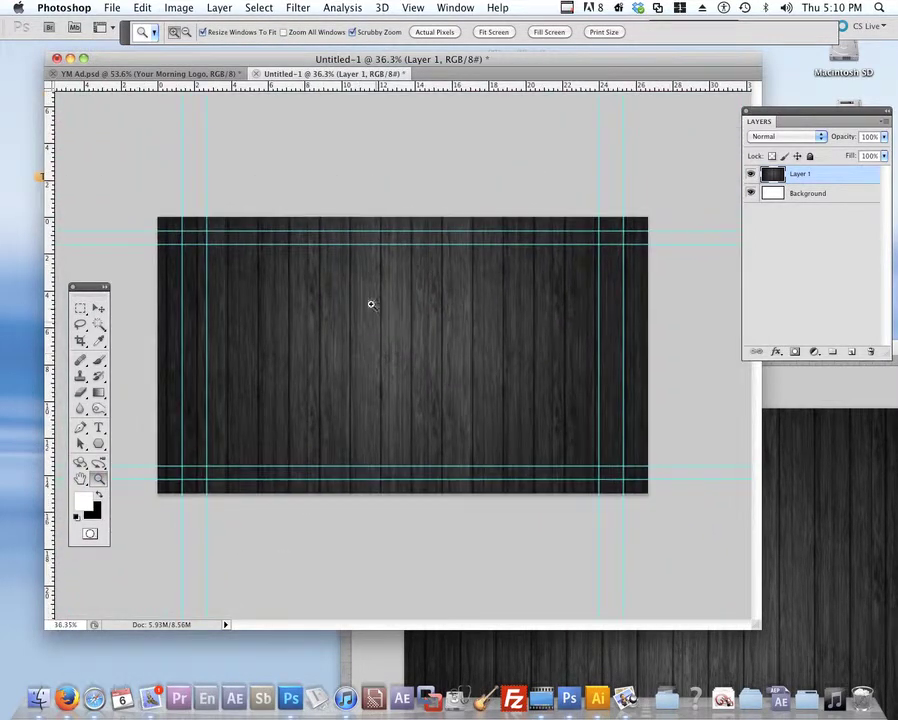
{"action": "left_click_drag", "start_coordinate": [321, 333], "coordinate": [321, 333]}
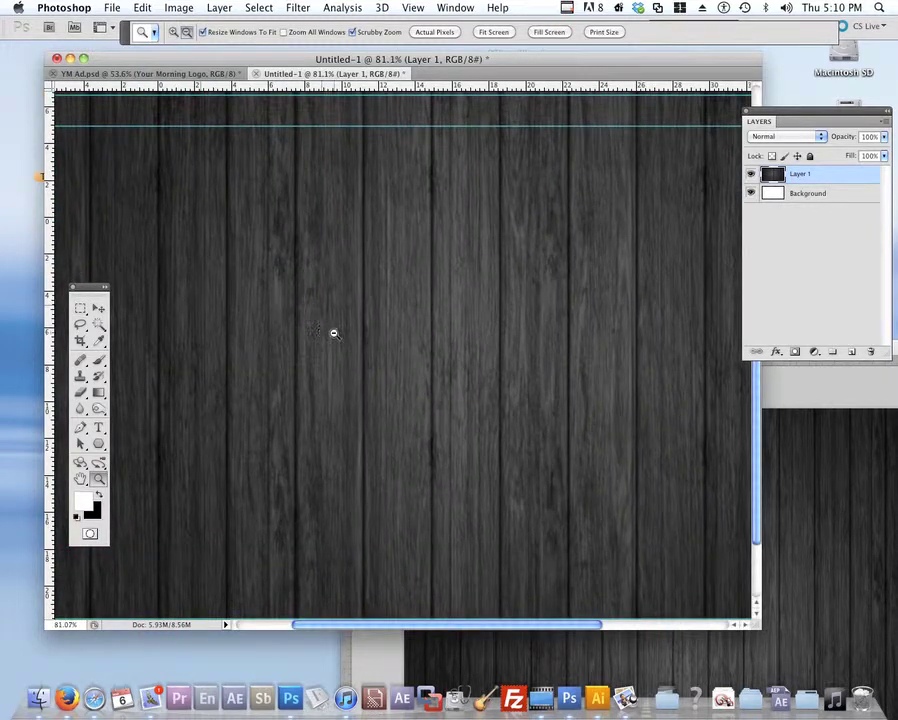
{"action": "left_click_drag", "start_coordinate": [382, 351], "coordinate": [383, 352]}
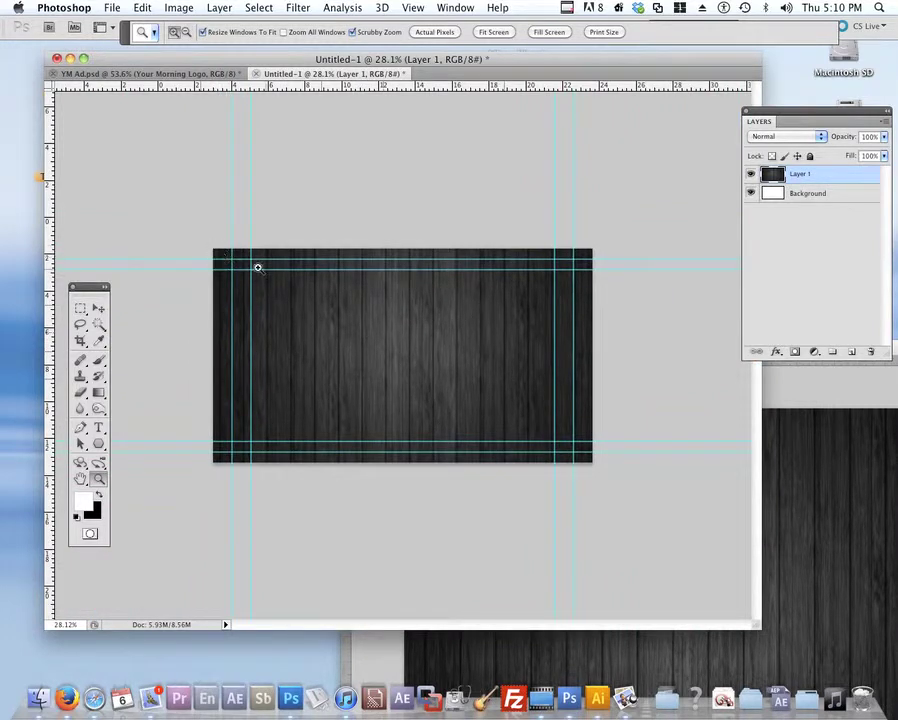
{"action": "left_click_drag", "start_coordinate": [208, 244], "coordinate": [258, 288]}
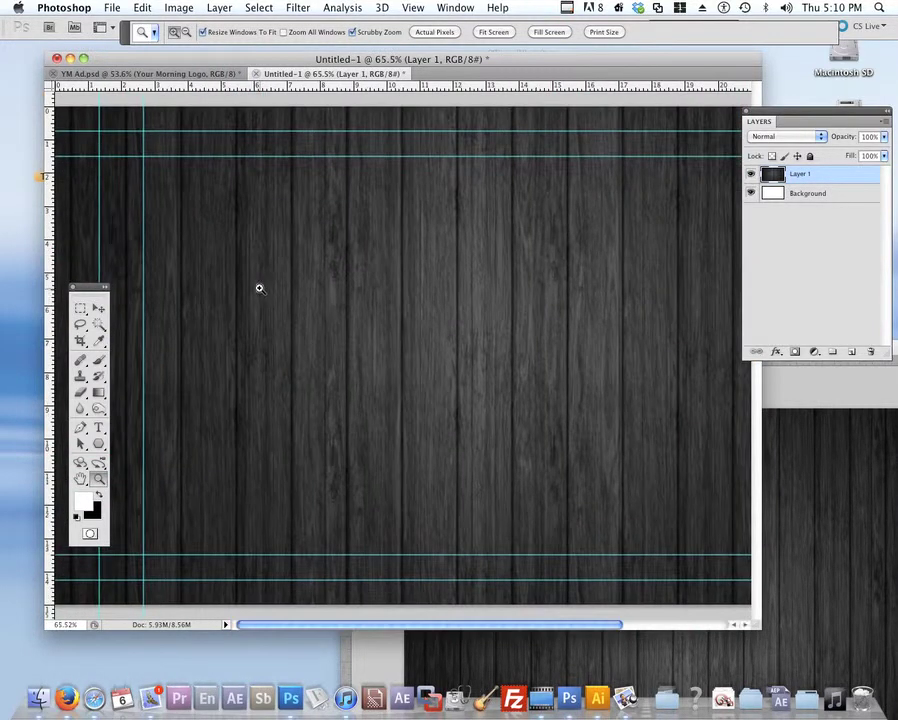
{"action": "left_click_drag", "start_coordinate": [116, 132], "coordinate": [127, 173]}
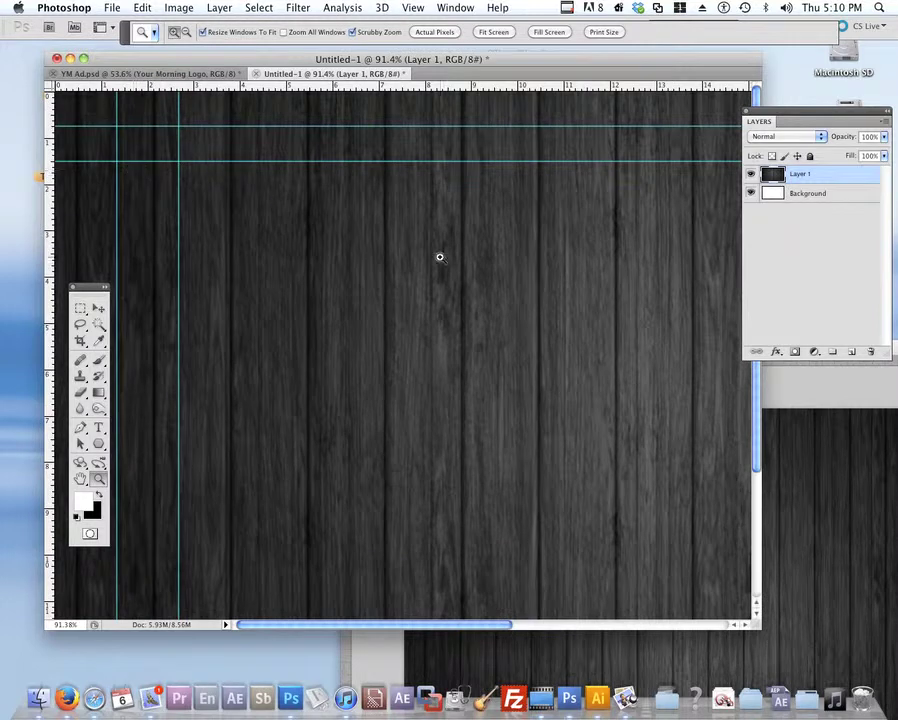
Step: Fit the whole Untitled-1 canvas in view and move the document window slightly down from the options bar
{"action": "left_click", "coordinate": [98, 307]}
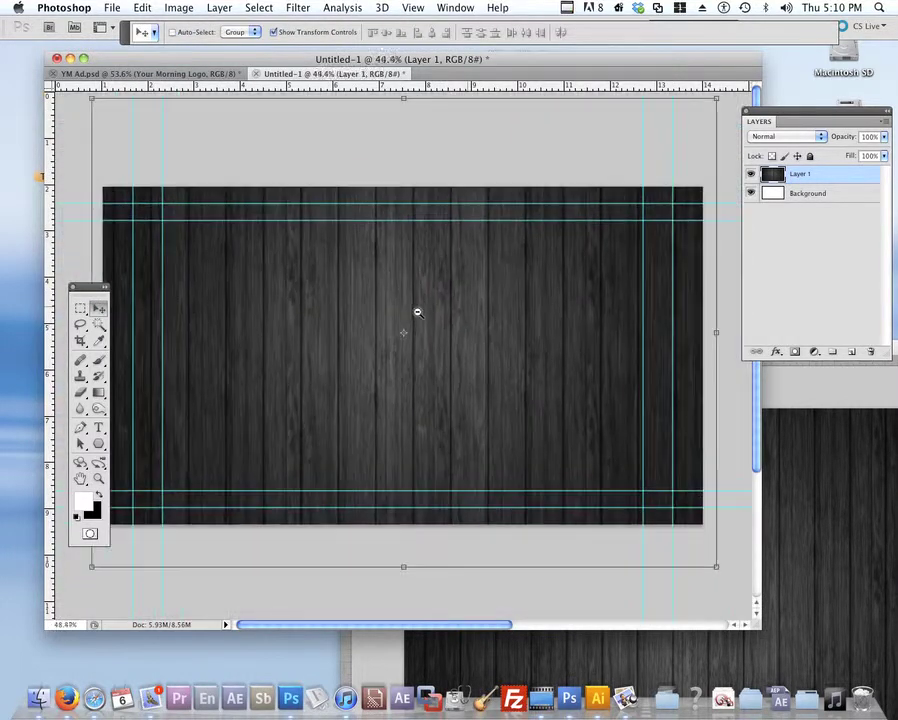
{"action": "key", "text": "super+0"}
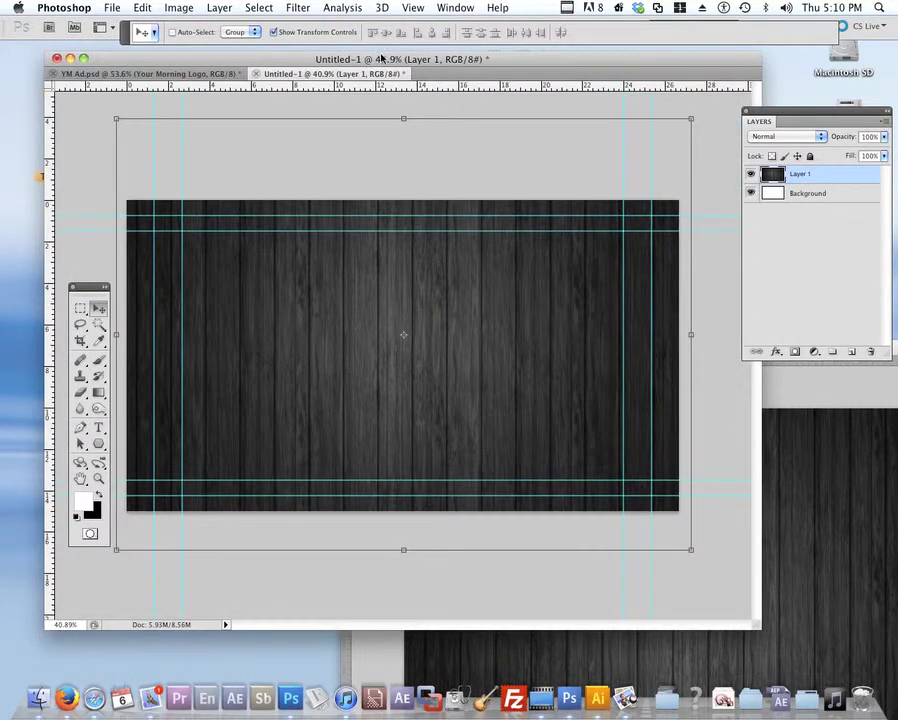
{"action": "left_click_drag", "start_coordinate": [381, 57], "coordinate": [395, 73]}
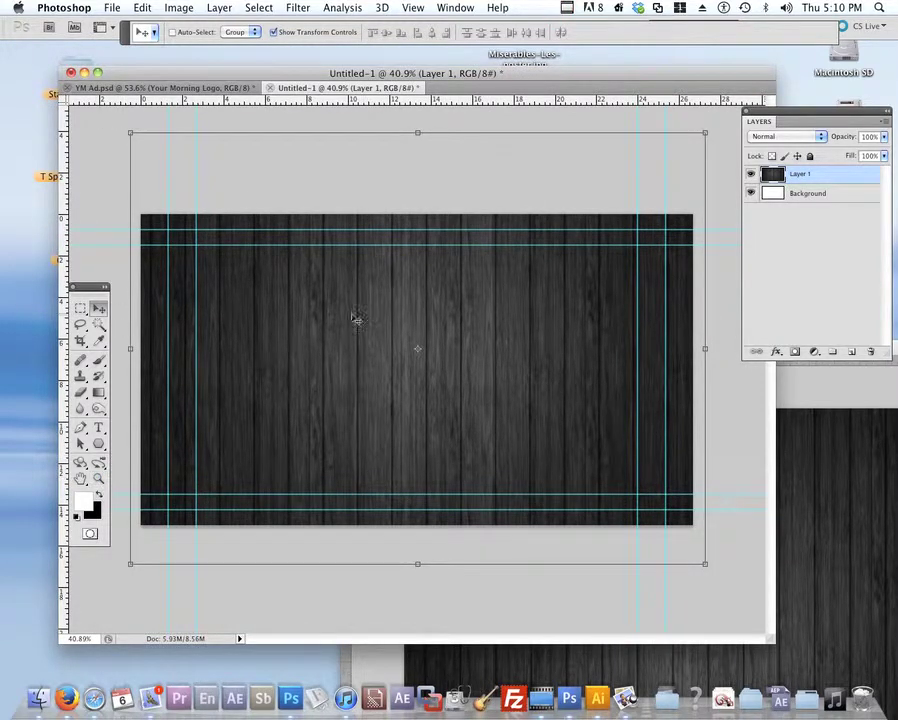
{"action": "left_click", "coordinate": [86, 309]}
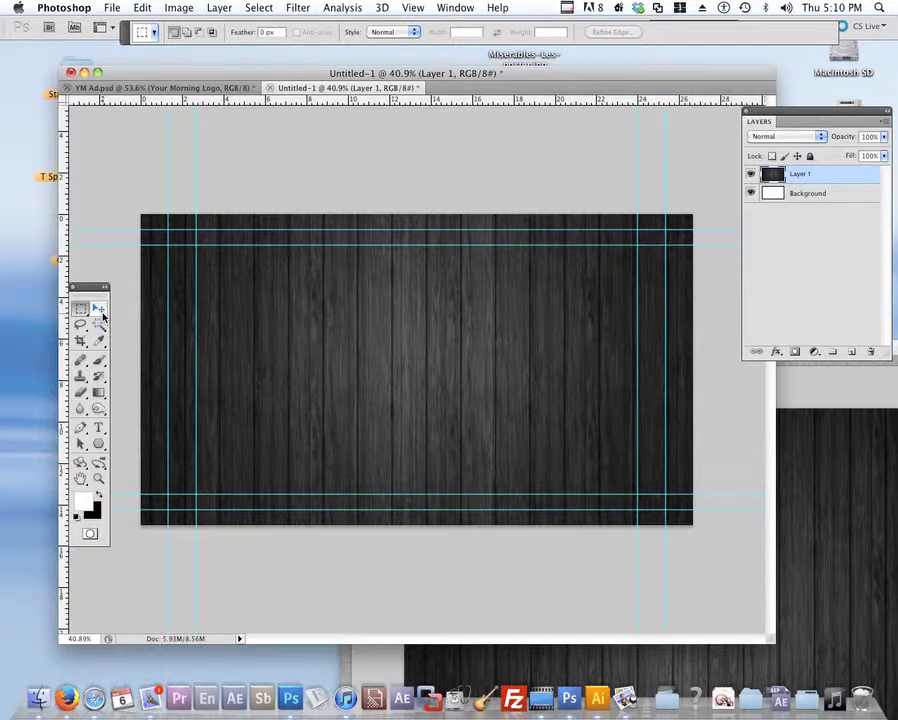
{"action": "key", "text": "super+space"}
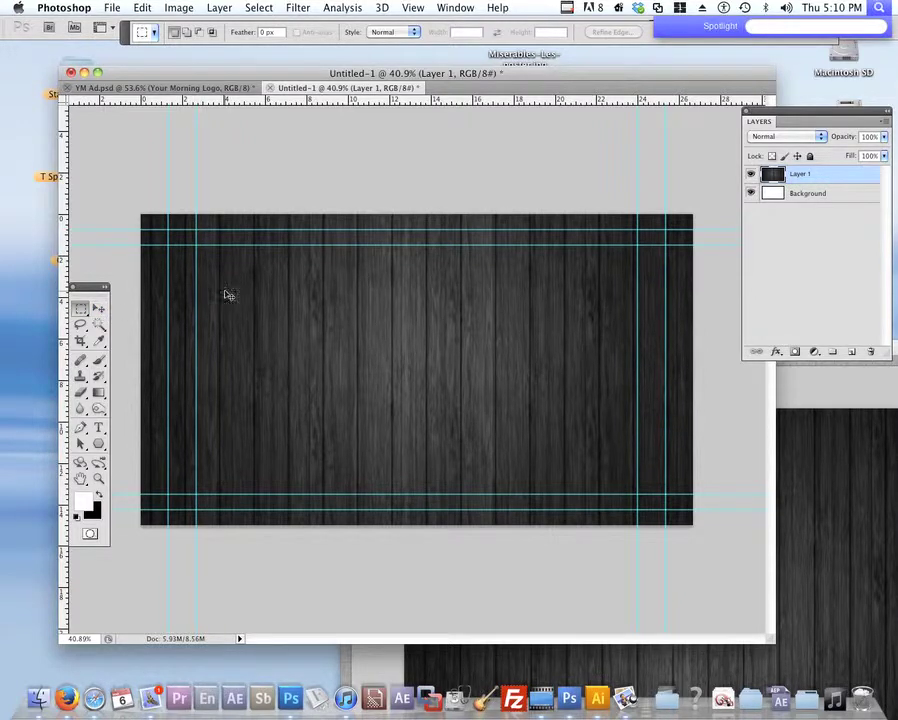
{"action": "left_click", "coordinate": [98, 308]}
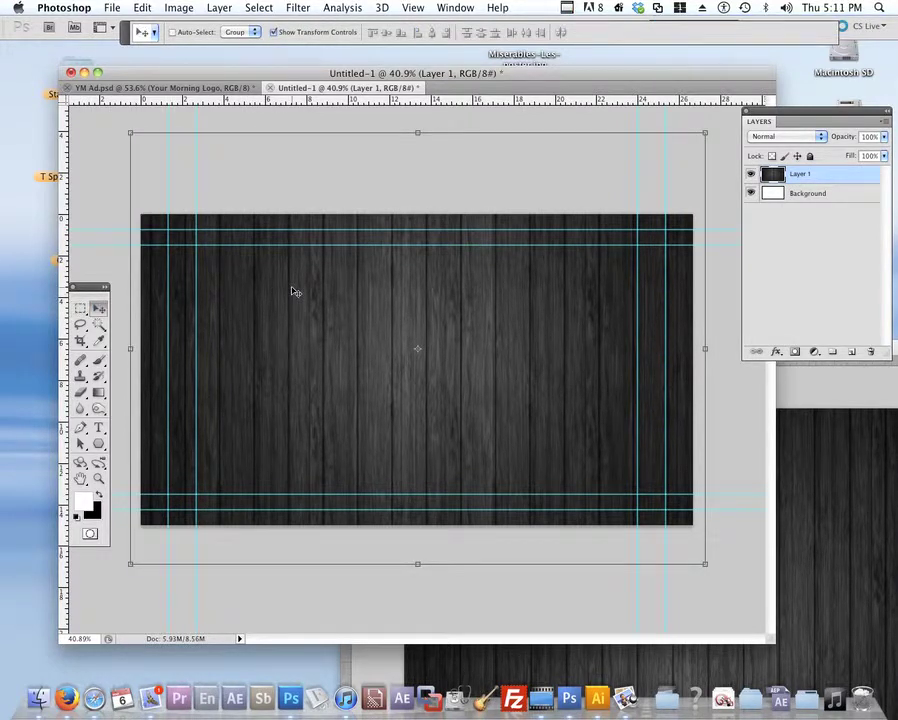
{"action": "key", "text": "super+space"}
{"action": "left_click", "coordinate": [81, 310]}
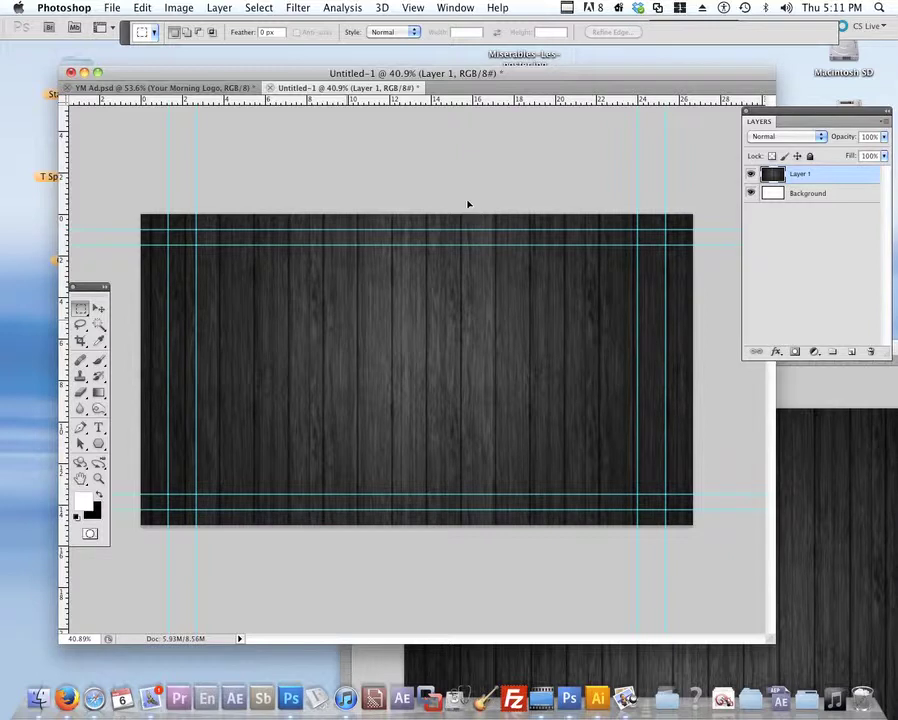
{"action": "key", "text": "super+z"}
{"action": "key", "text": "super+z"}
{"action": "left_click", "coordinate": [98, 392]}
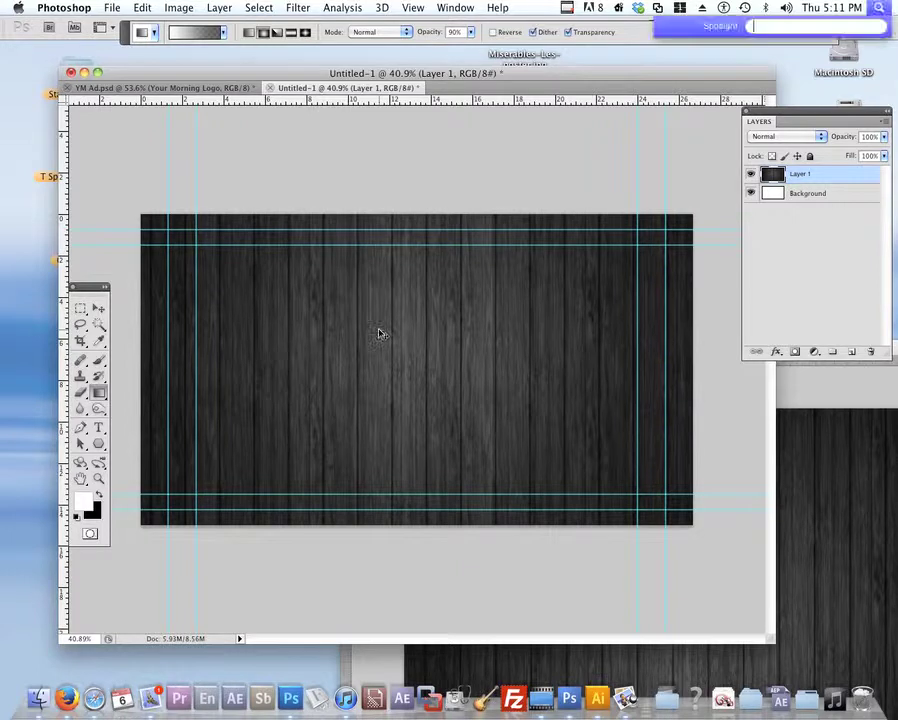
{"action": "left_click", "coordinate": [99, 309]}
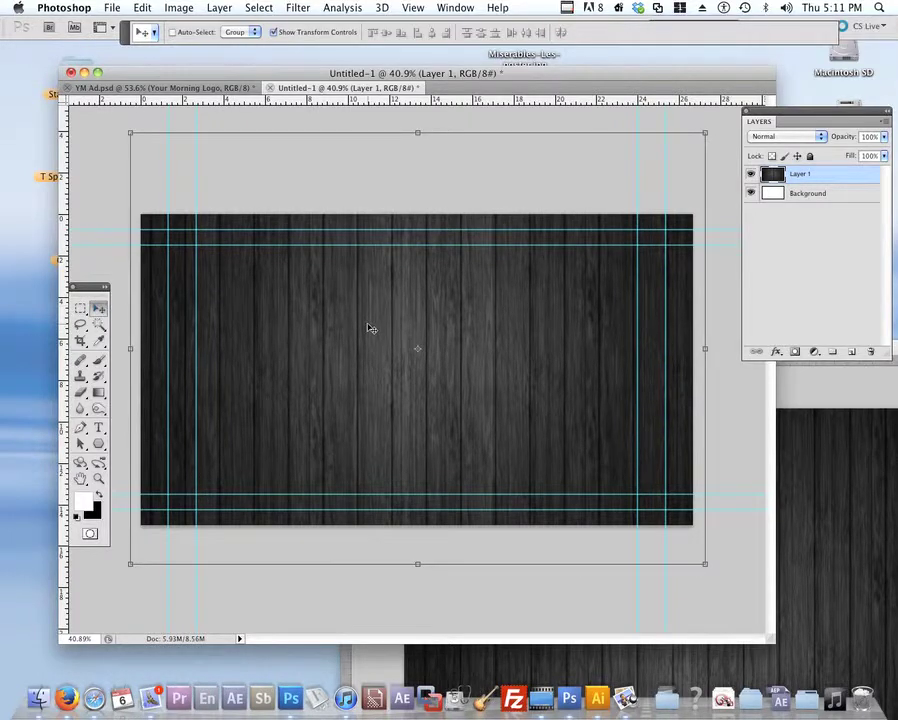
Step: Enlarge the document window and bring the canvas magnification to about 42.6%
{"action": "key", "text": "space"}
{"action": "mouse_move", "coordinate": [337, 290]}
{"action": "left_mouse_down"}
{"action": "mouse_move", "coordinate": [376, 310]}
{"action": "mouse_move", "coordinate": [340, 296]}
{"action": "left_mouse_up"}
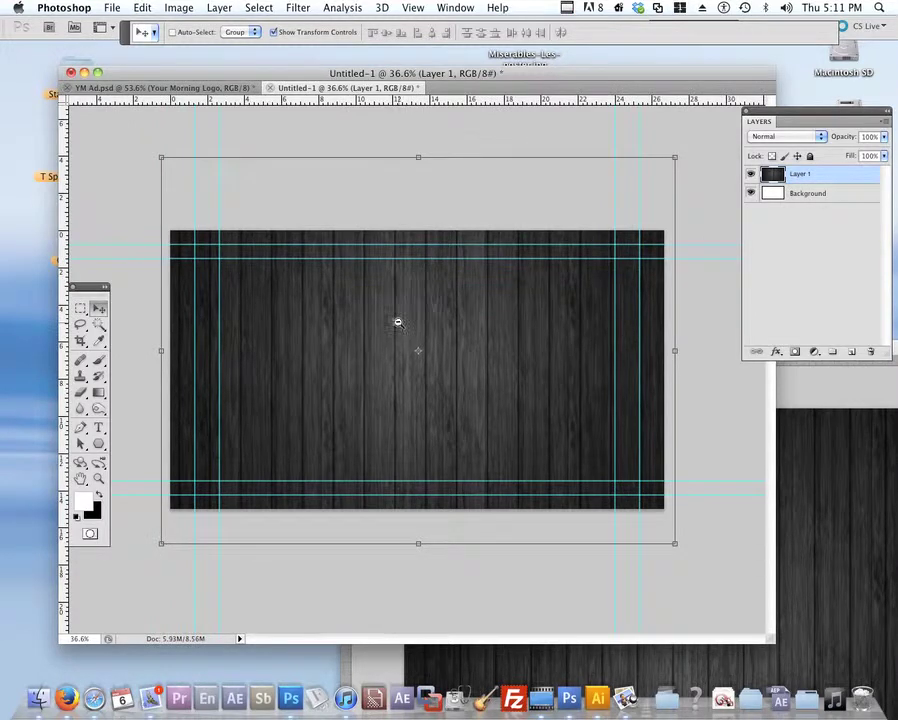
{"action": "left_click_drag", "start_coordinate": [397, 322], "coordinate": [358, 320]}
{"action": "left_click_drag", "start_coordinate": [767, 635], "coordinate": [800, 646]}
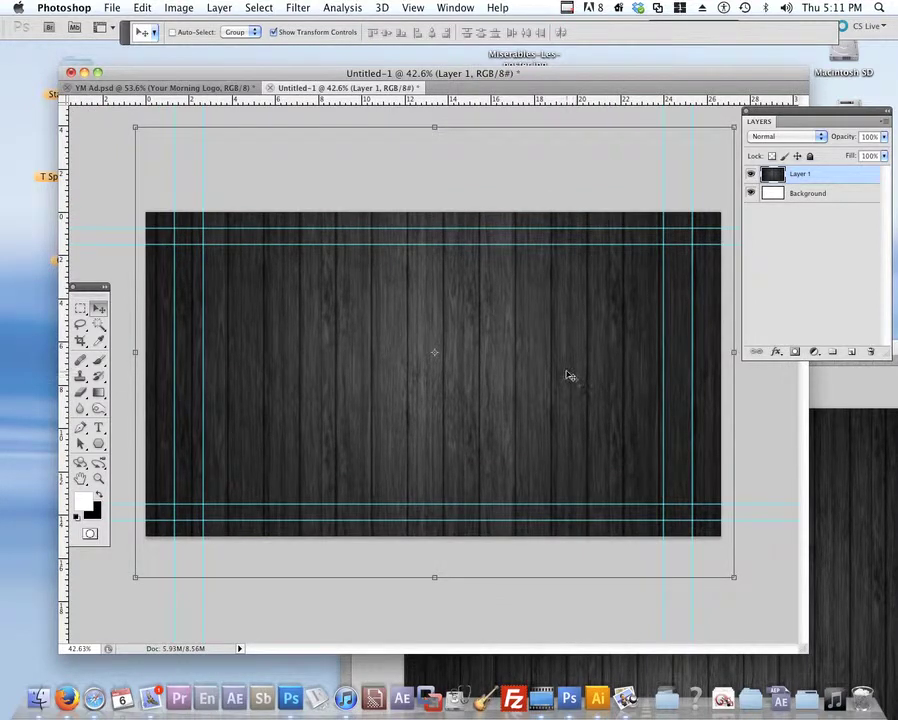
Step: Place the Layers panel over the canvas and toggle Layer 1's visibility to compare the wood texture with the white background
{"action": "left_click_drag", "start_coordinate": [798, 121], "coordinate": [589, 195]}
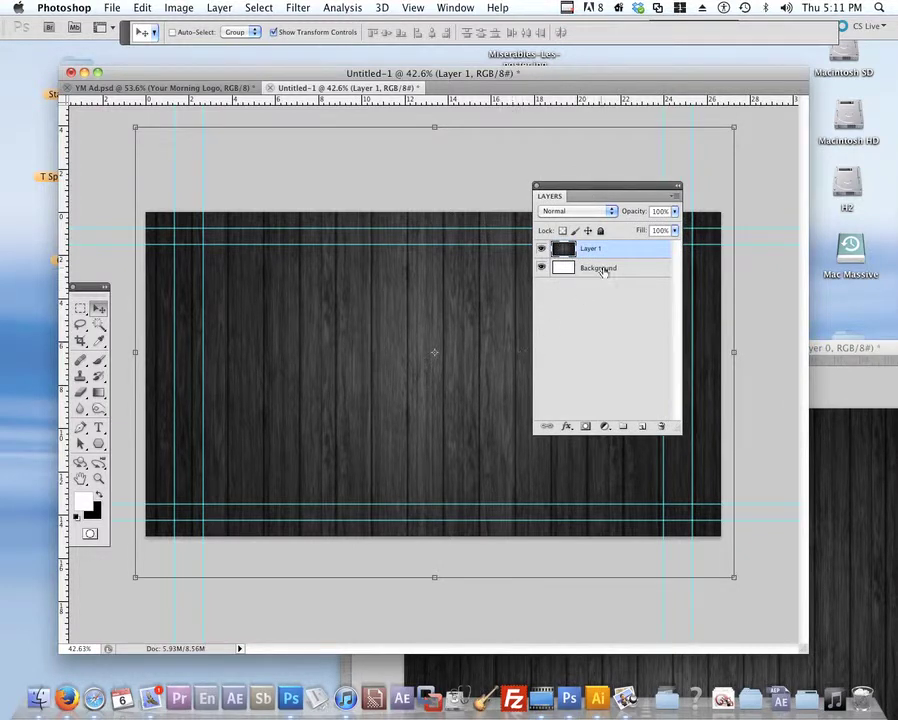
{"action": "left_click", "coordinate": [542, 248]}
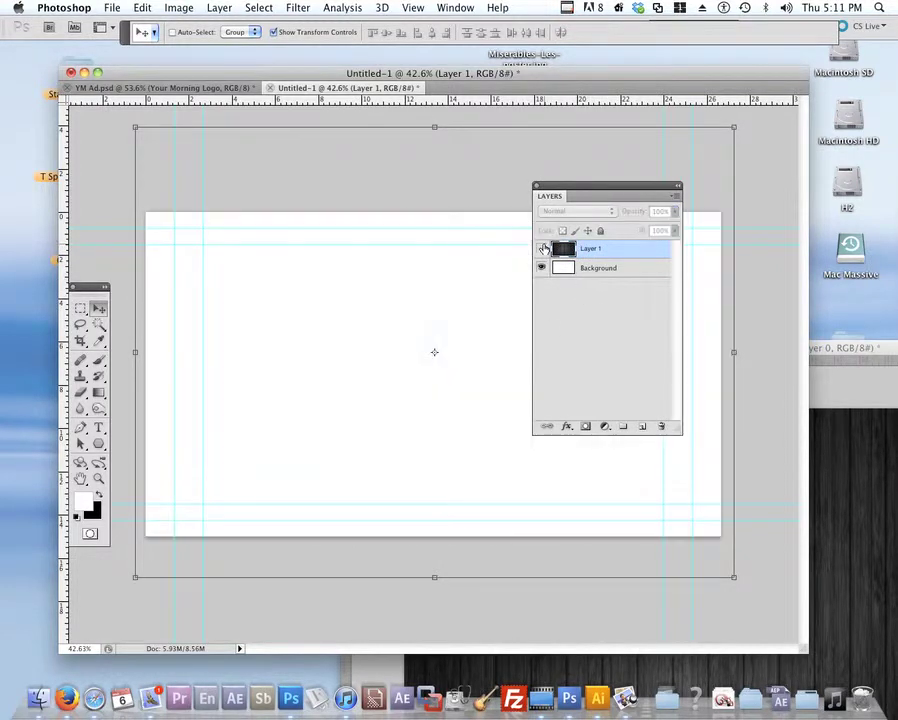
{"action": "left_click", "coordinate": [542, 248]}
{"action": "left_click", "coordinate": [542, 248]}
{"action": "left_click", "coordinate": [542, 248]}
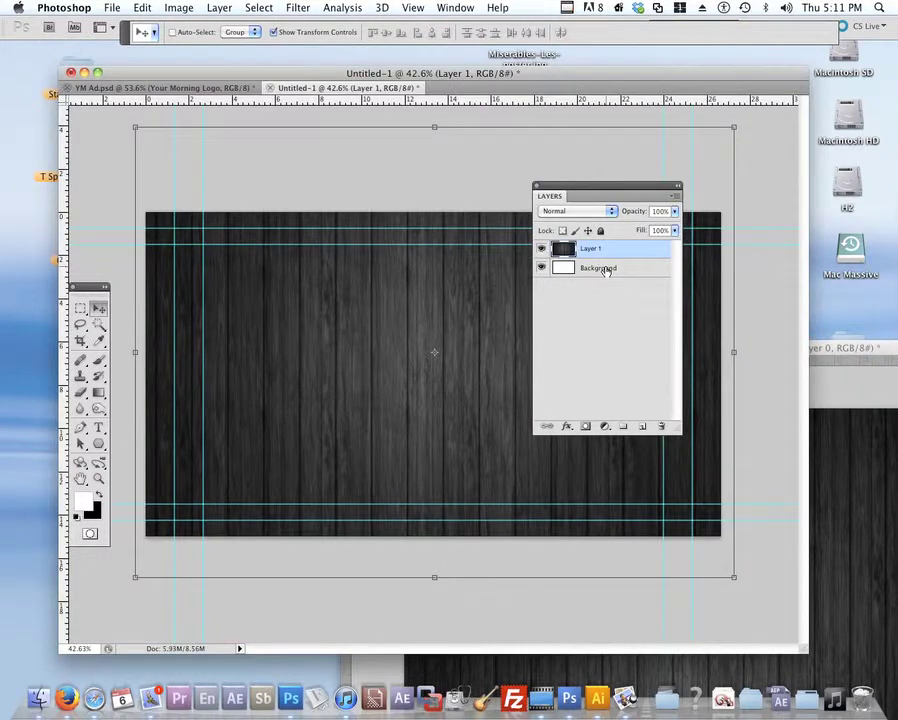
Step: Close the black_background_wood-wallpaper document without saving and narrow the Untitled-1 window to uncover the image files on the desktop
{"action": "left_click_drag", "start_coordinate": [828, 350], "coordinate": [897, 515]}
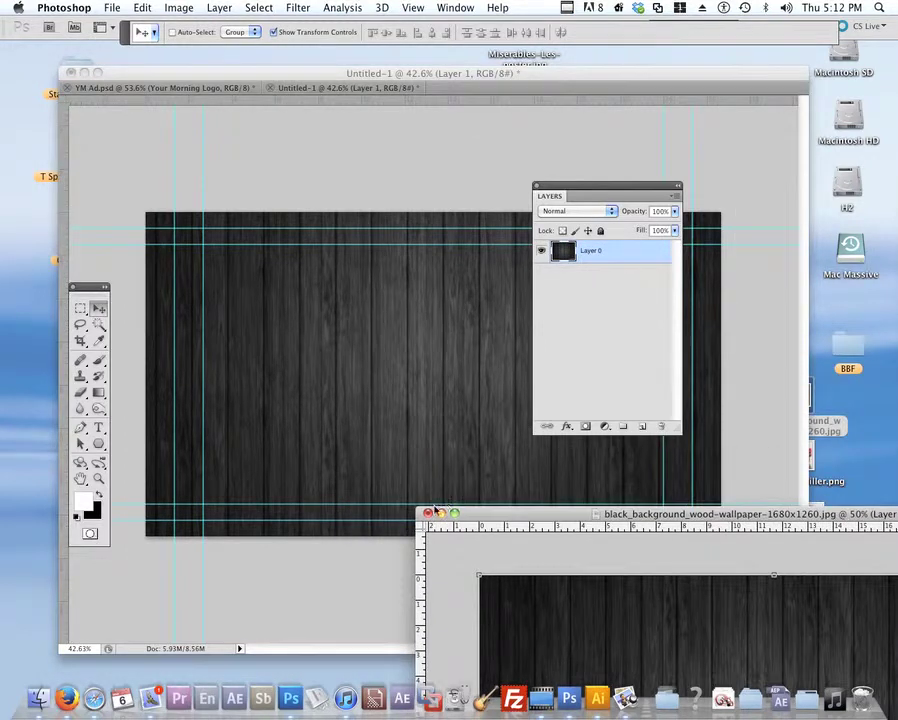
{"action": "left_click", "coordinate": [427, 513]}
{"action": "left_click", "coordinate": [400, 241]}
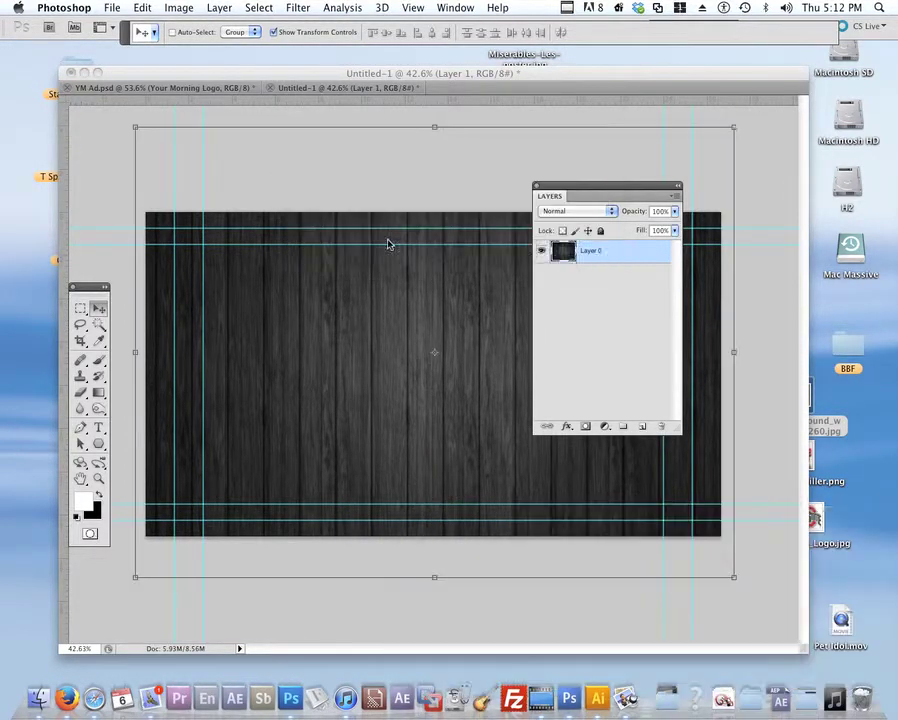
{"action": "left_click_drag", "start_coordinate": [799, 649], "coordinate": [744, 646]}
{"action": "left_click", "coordinate": [765, 640]}
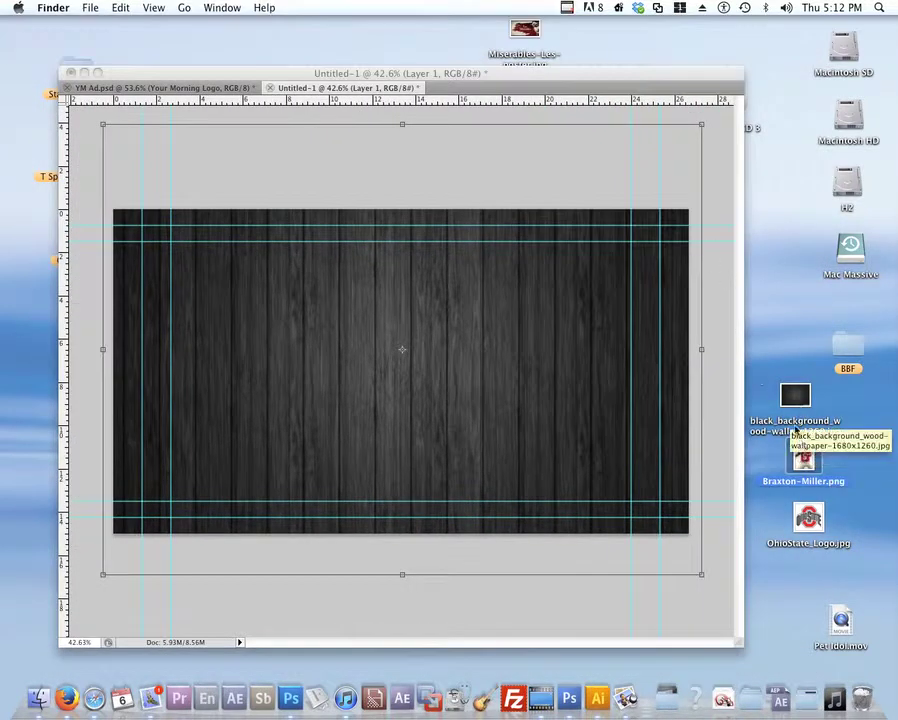
Step: Place Braxton-Miller.png from the desktop into the Untitled-1 document at its original 100% size
{"action": "left_click_drag", "start_coordinate": [803, 452], "coordinate": [492, 318]}
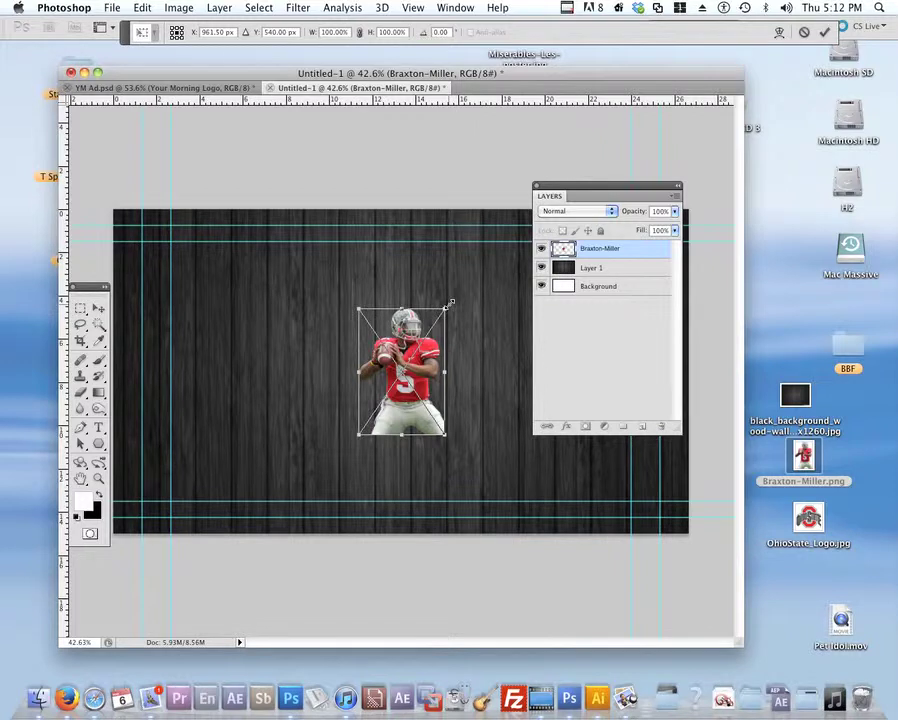
{"action": "left_click", "coordinate": [98, 308]}
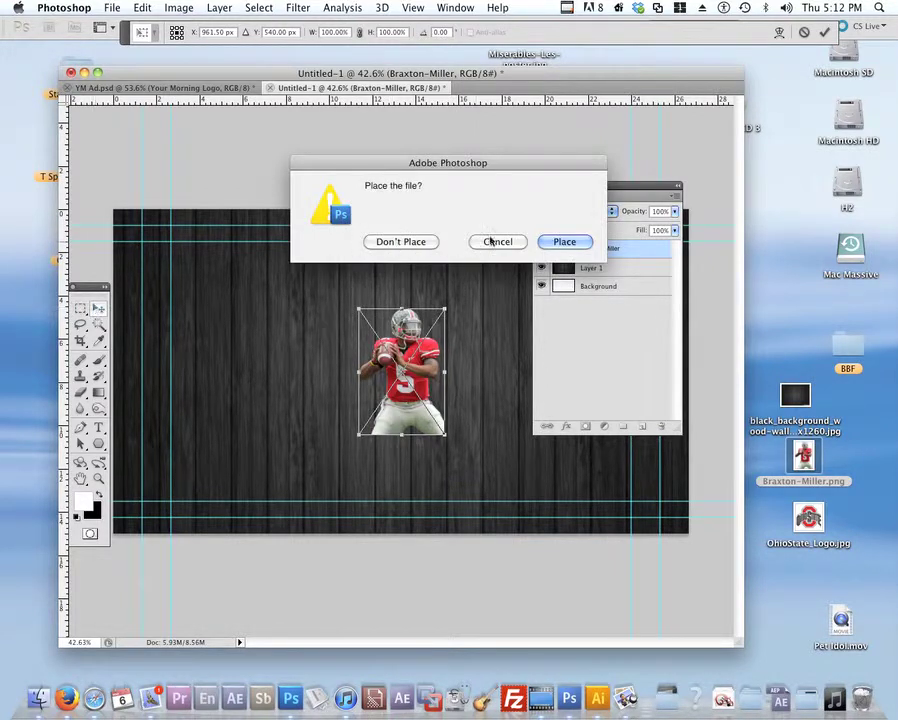
{"action": "left_click", "coordinate": [562, 241]}
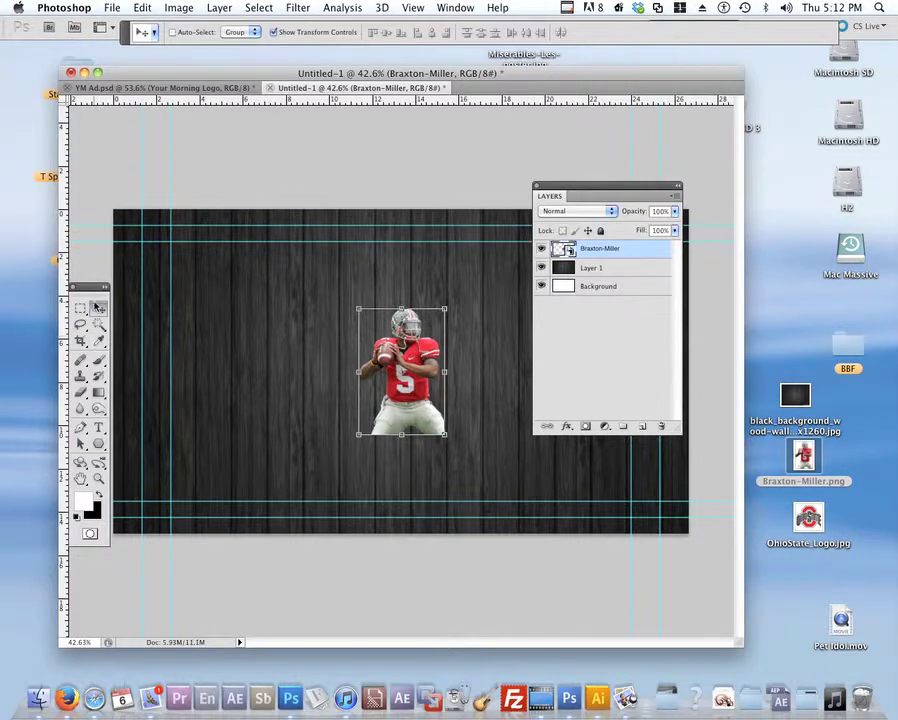
Step: Scale the player image proportionally to 289%, position it on the canvas's left half, and apply the transformation
{"action": "left_click_drag", "start_coordinate": [447, 308], "coordinate": [526, 189]}
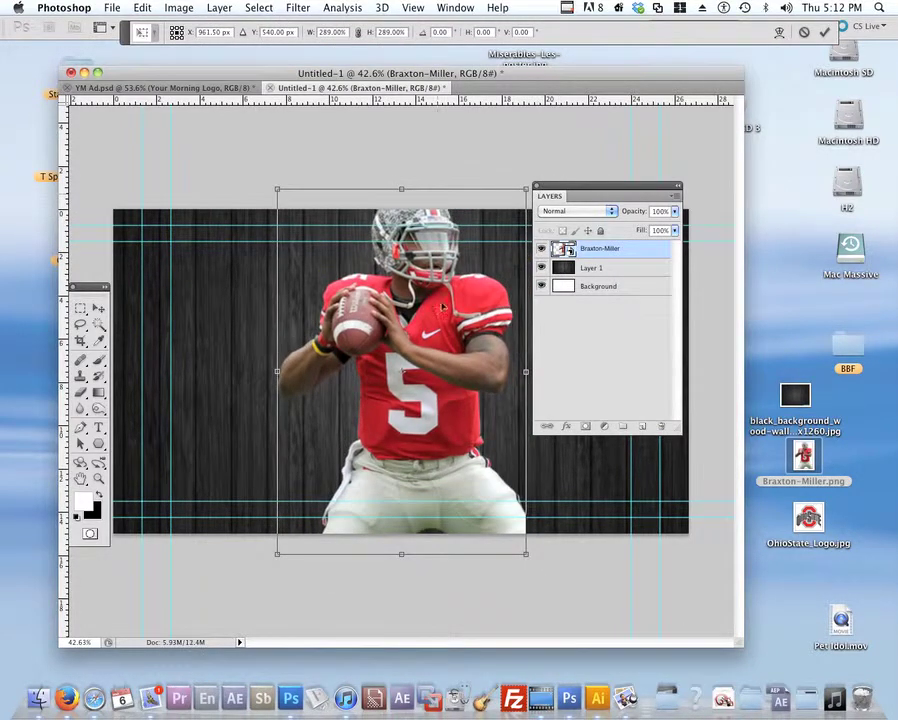
{"action": "left_click_drag", "start_coordinate": [457, 310], "coordinate": [329, 358]}
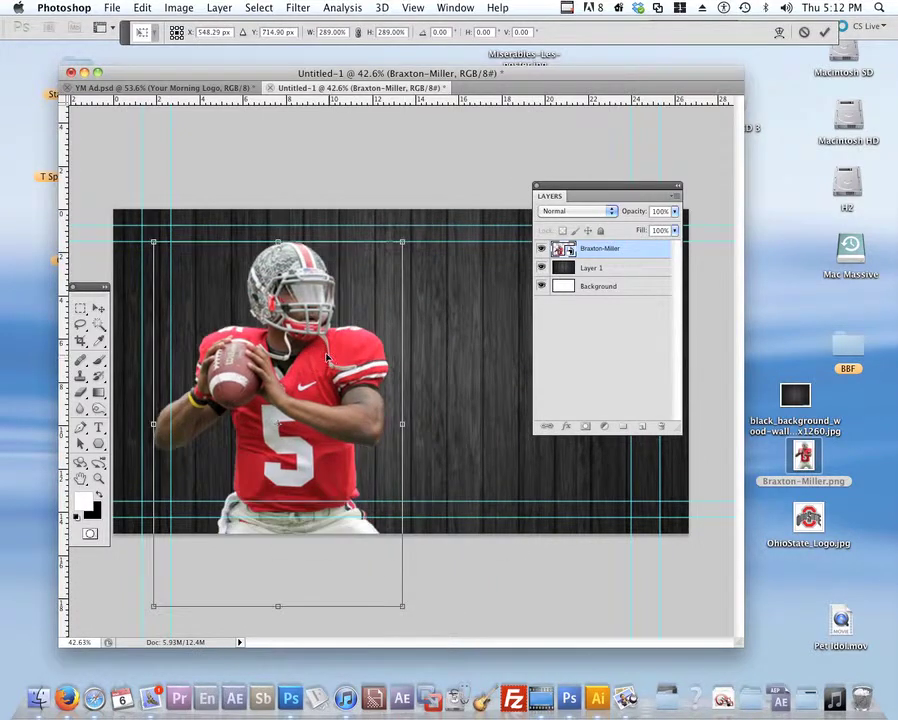
{"action": "key", "text": "Return"}
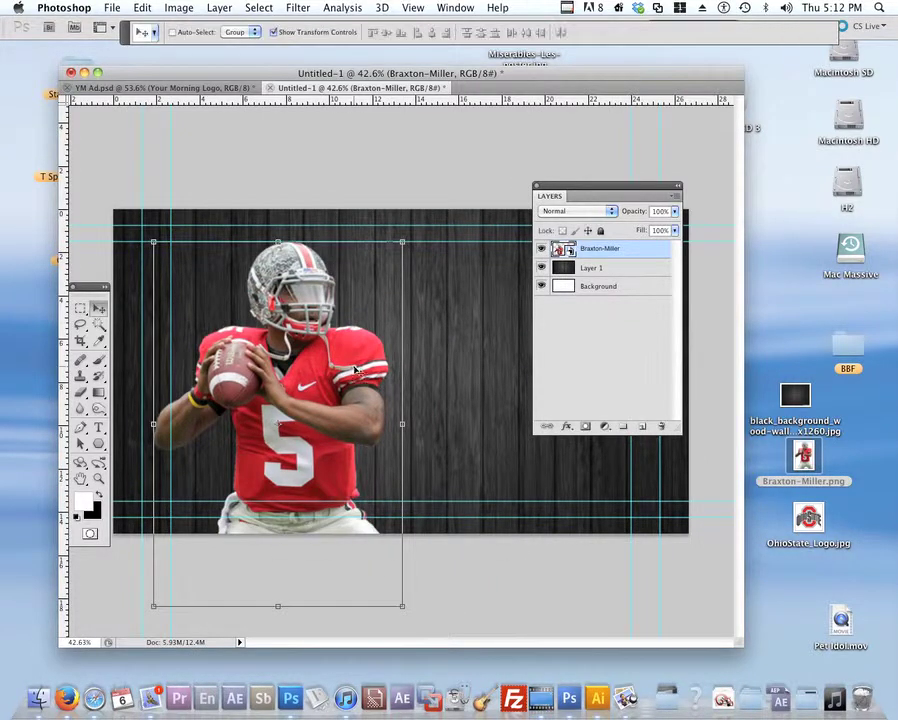
Step: Move the Layers panel off the artwork, then hide and restore Layer 1 and Background to view the player cutout alone
{"action": "left_click_drag", "start_coordinate": [577, 195], "coordinate": [735, 121]}
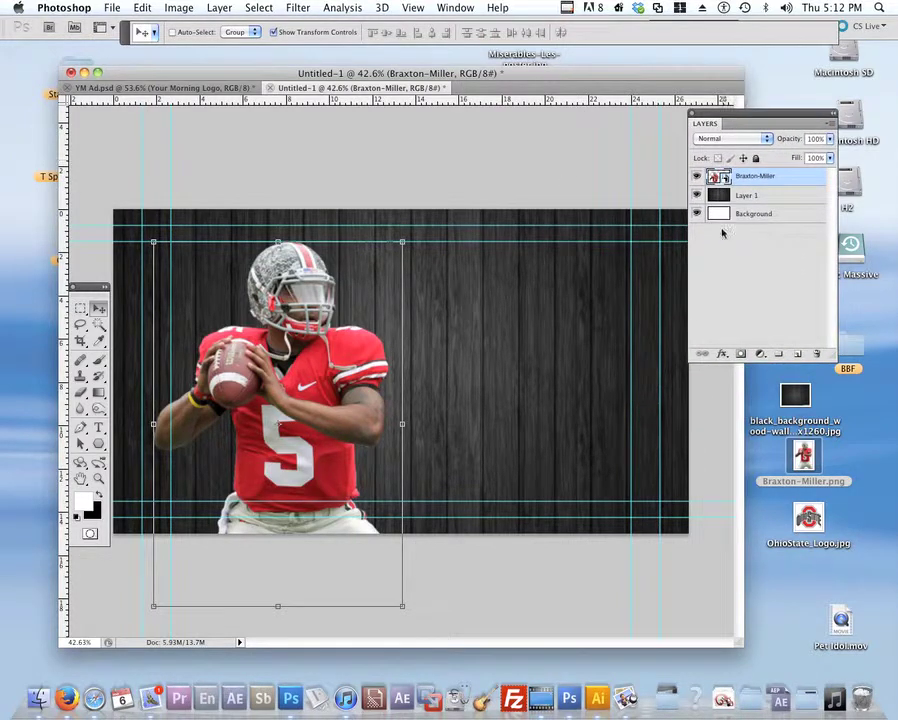
{"action": "left_click", "coordinate": [728, 338]}
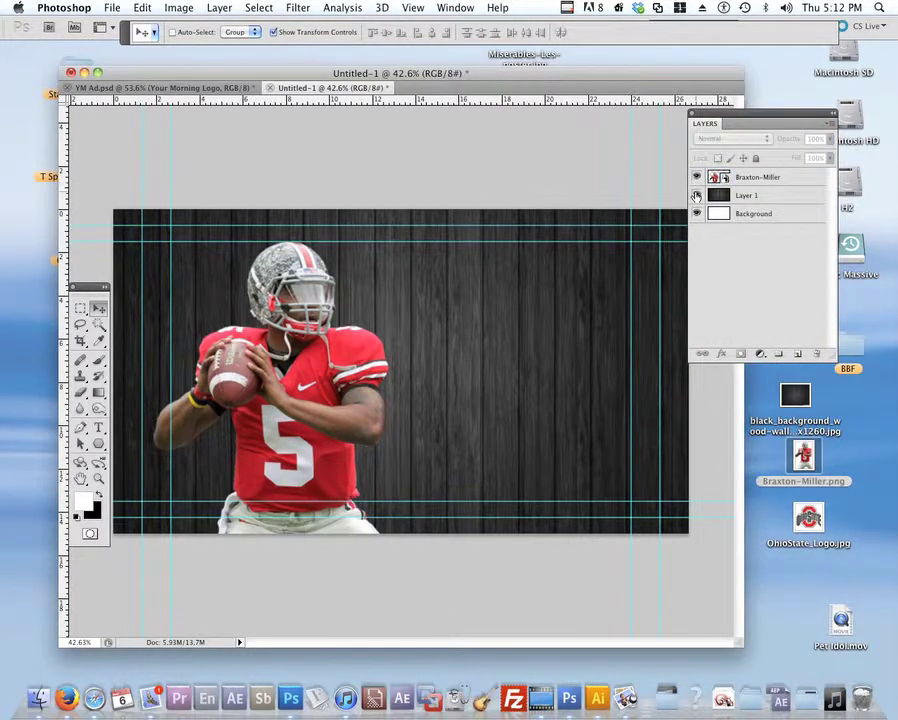
{"action": "left_click_drag", "start_coordinate": [697, 195], "coordinate": [697, 214]}
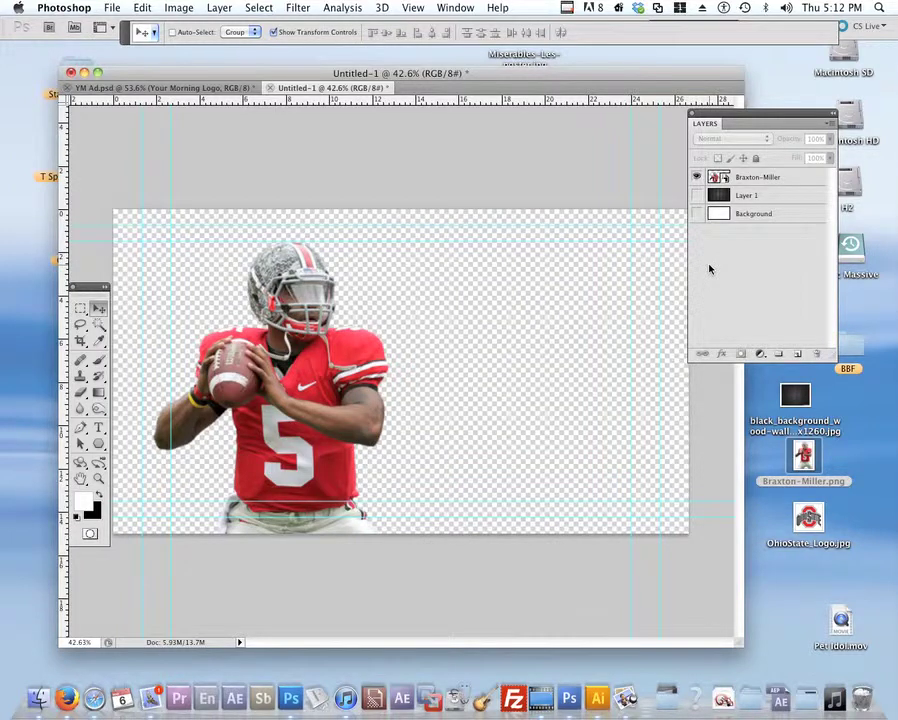
{"action": "left_click", "coordinate": [697, 214]}
{"action": "left_click", "coordinate": [697, 195]}
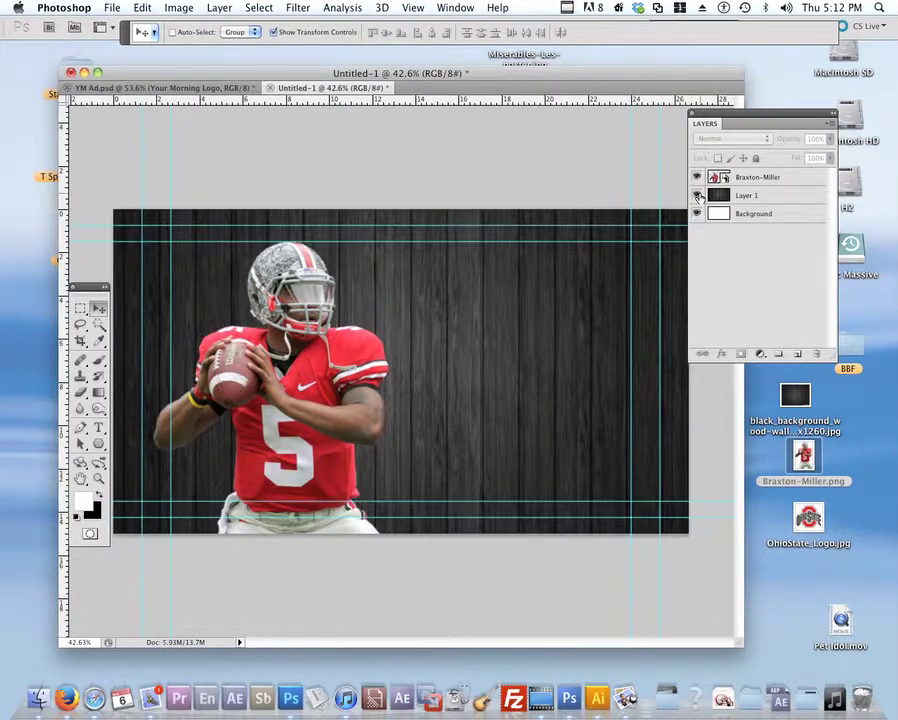
Step: Move the Braxton-Miller layer up and left until the helmet's top meets the uppermost guide, and widen the document window
{"action": "left_click", "coordinate": [721, 194]}
{"action": "left_click", "coordinate": [740, 183]}
{"action": "left_click", "coordinate": [743, 195]}
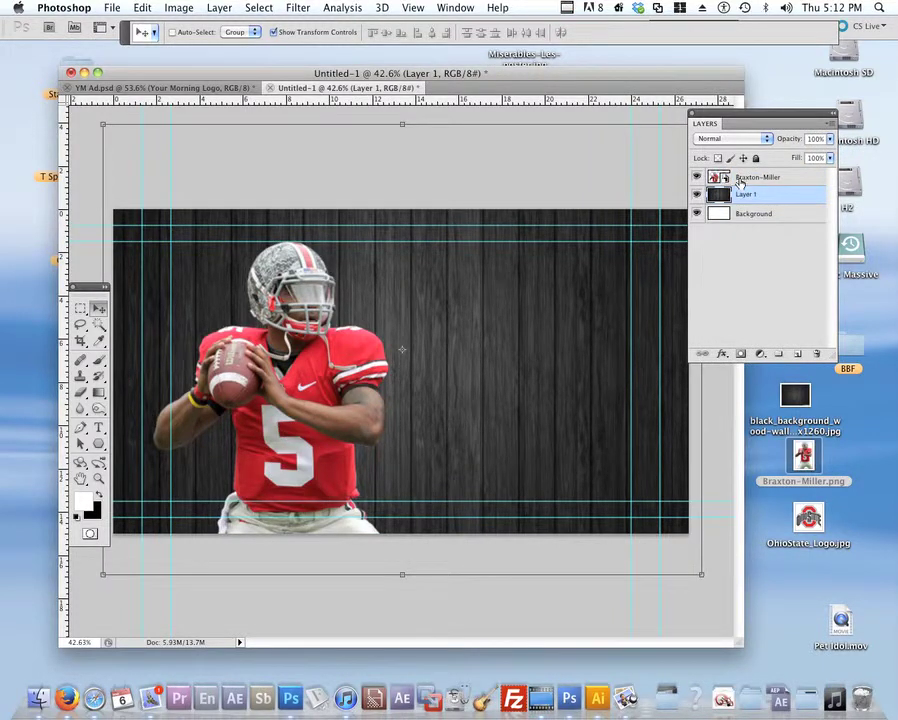
{"action": "left_click", "coordinate": [741, 180]}
{"action": "left_click_drag", "start_coordinate": [446, 378], "coordinate": [424, 368]}
{"action": "left_click_drag", "start_coordinate": [318, 373], "coordinate": [290, 375]}
{"action": "left_click_drag", "start_coordinate": [242, 78], "coordinate": [242, 69]}
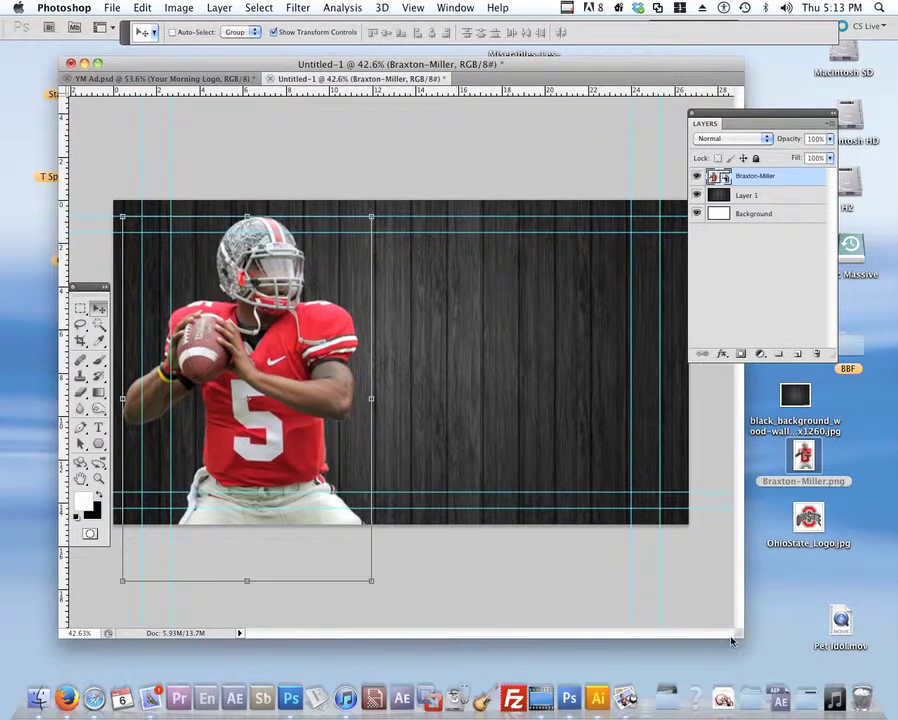
{"action": "left_click_drag", "start_coordinate": [735, 634], "coordinate": [770, 638]}
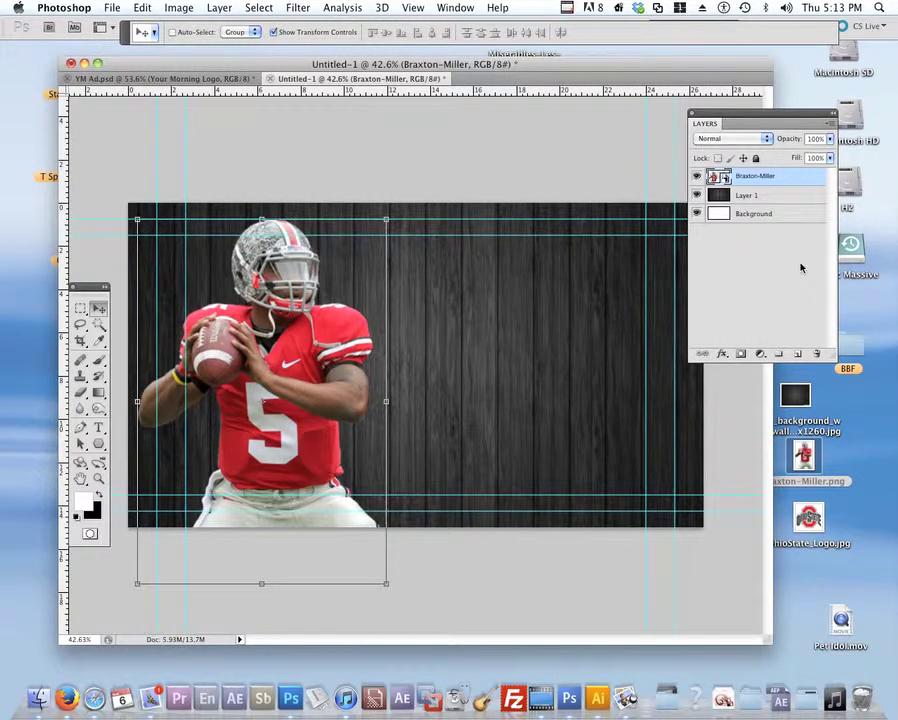
{"action": "left_click", "coordinate": [793, 283]}
{"action": "left_click", "coordinate": [758, 180]}
{"action": "left_click", "coordinate": [758, 196]}
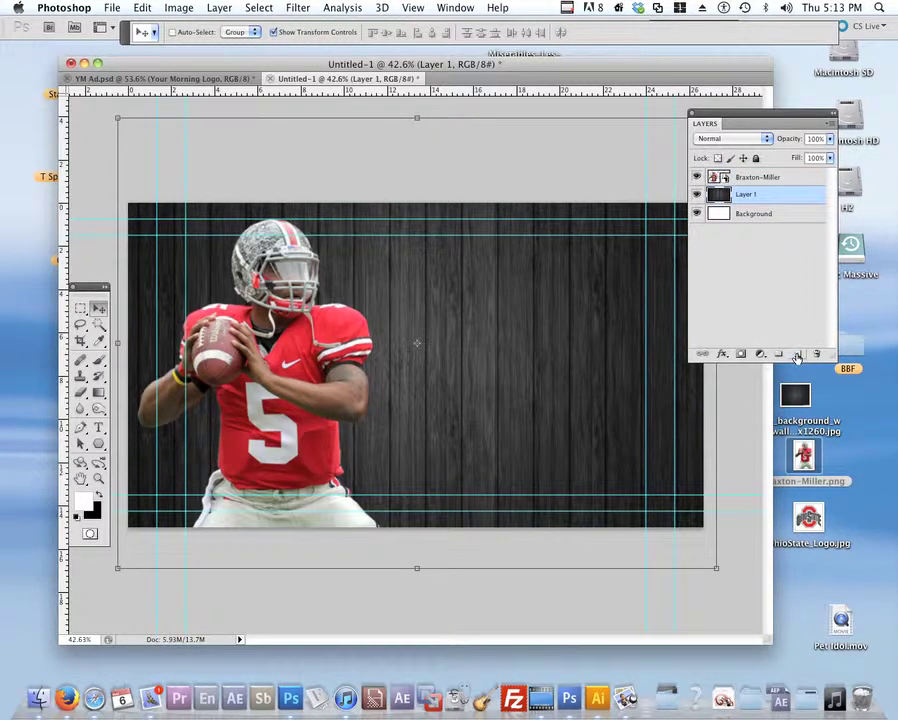
{"action": "left_click", "coordinate": [784, 180]}
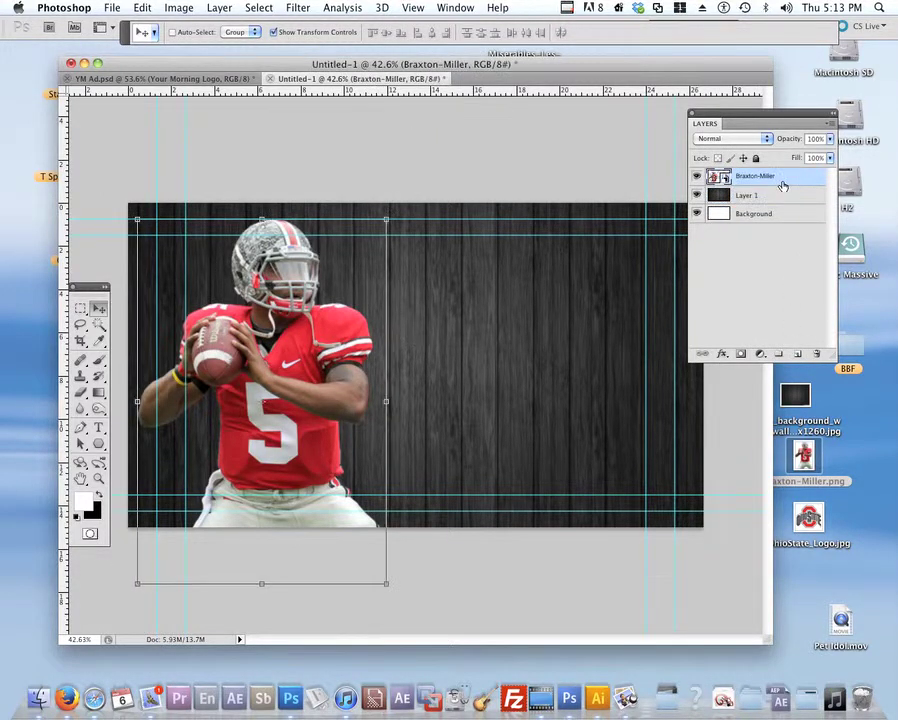
Step: Move the Layers panel closer to the player, delete the Braxton-Miller layer, and undo the deletion
{"action": "left_click_drag", "start_coordinate": [789, 124], "coordinate": [481, 145]}
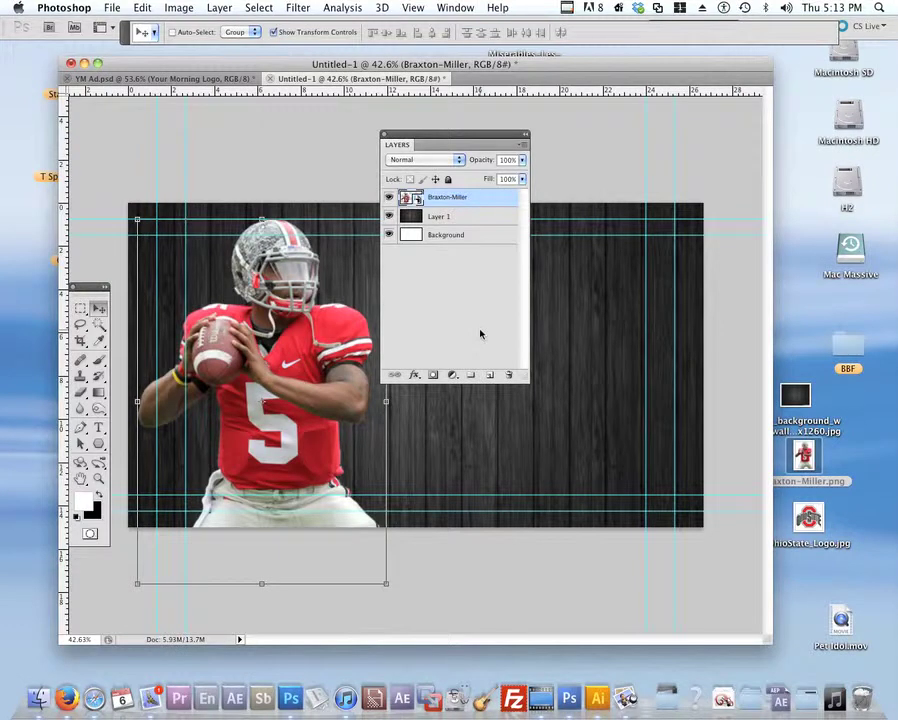
{"action": "left_click_drag", "start_coordinate": [456, 136], "coordinate": [515, 135]}
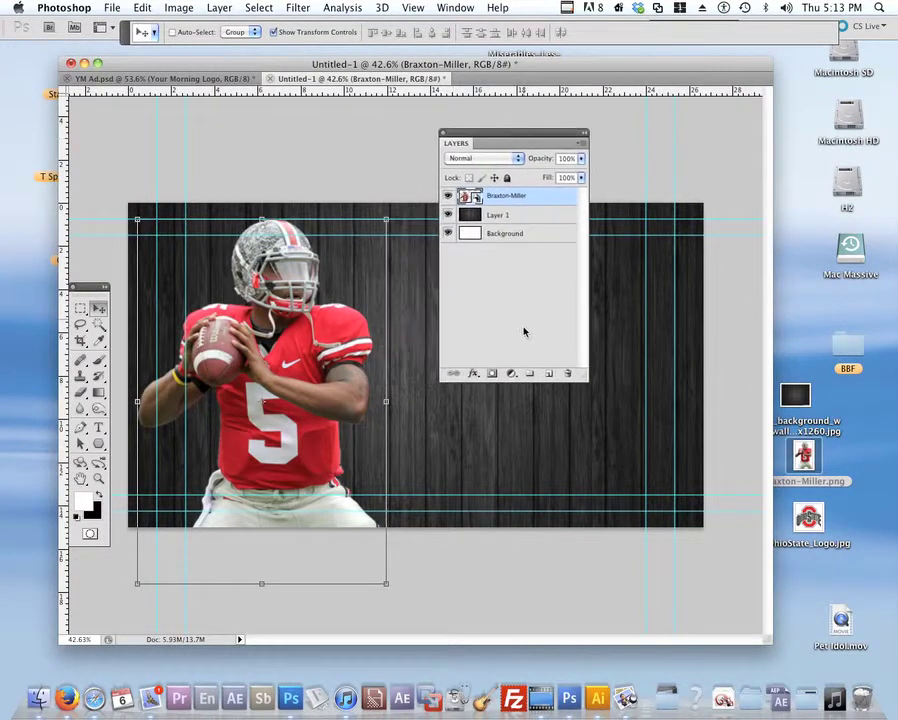
{"action": "left_click", "coordinate": [566, 375]}
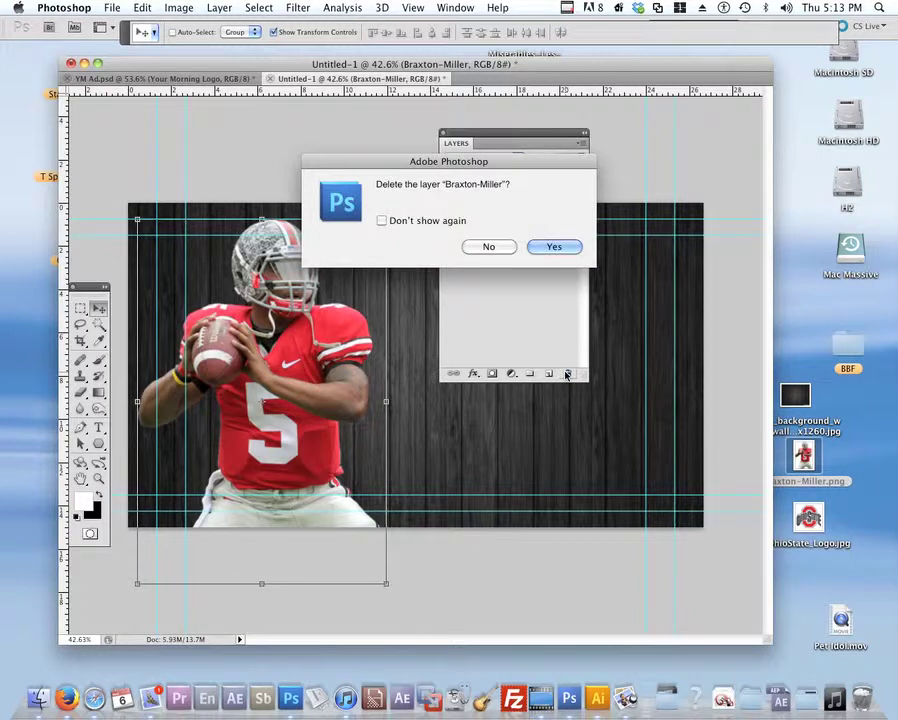
{"action": "left_click", "coordinate": [489, 247]}
{"action": "left_click_drag", "start_coordinate": [535, 195], "coordinate": [566, 374]}
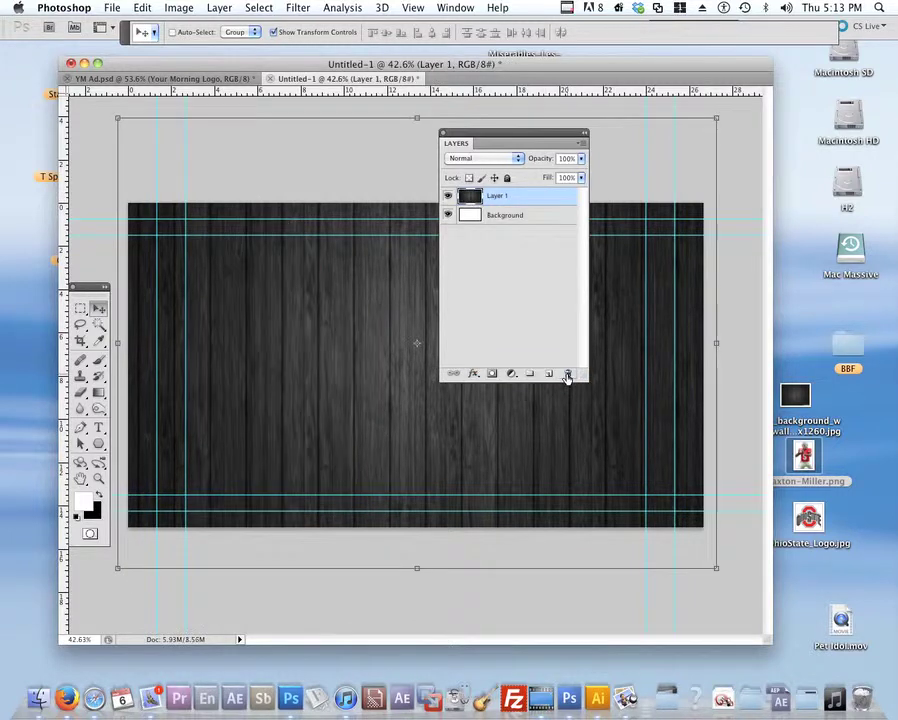
{"action": "key", "text": "super+z"}
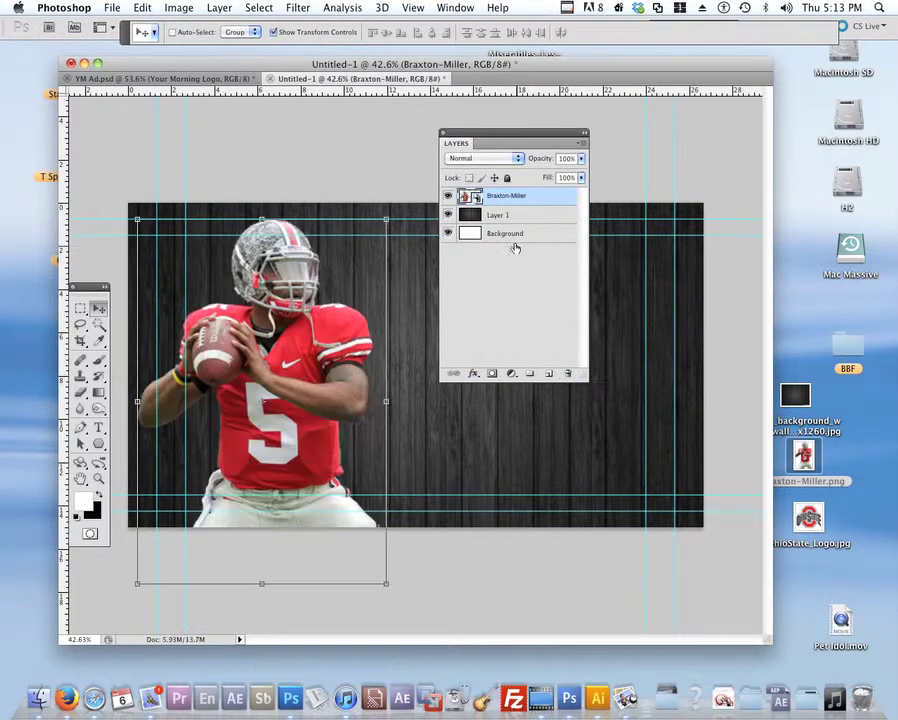
Step: Add an empty layer above Braxton-Miller and create a layer group at the top of the layer stack
{"action": "left_click", "coordinate": [549, 374]}
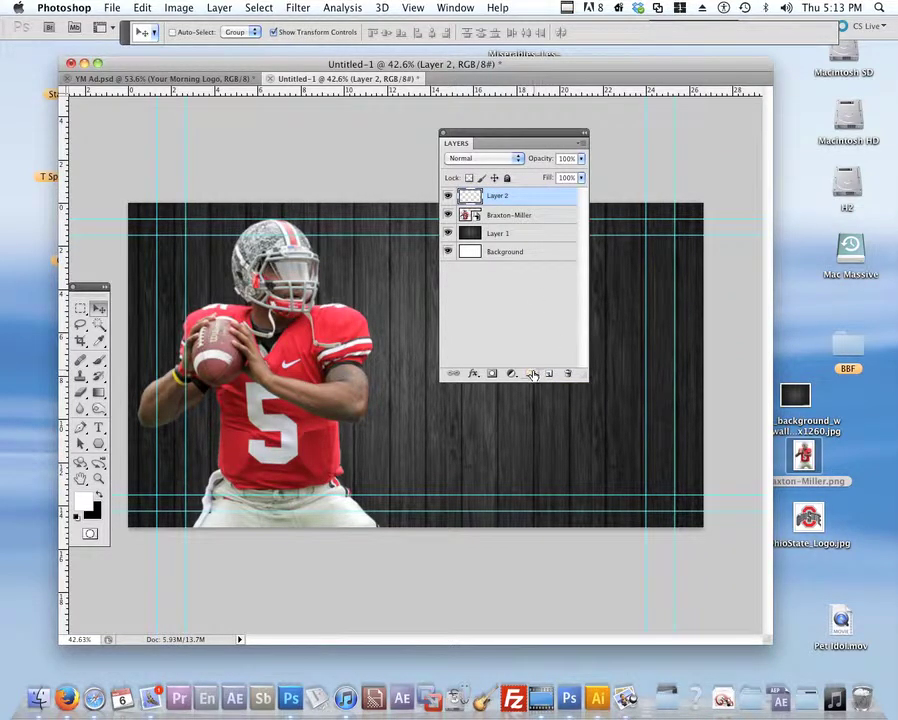
{"action": "left_click", "coordinate": [499, 217]}
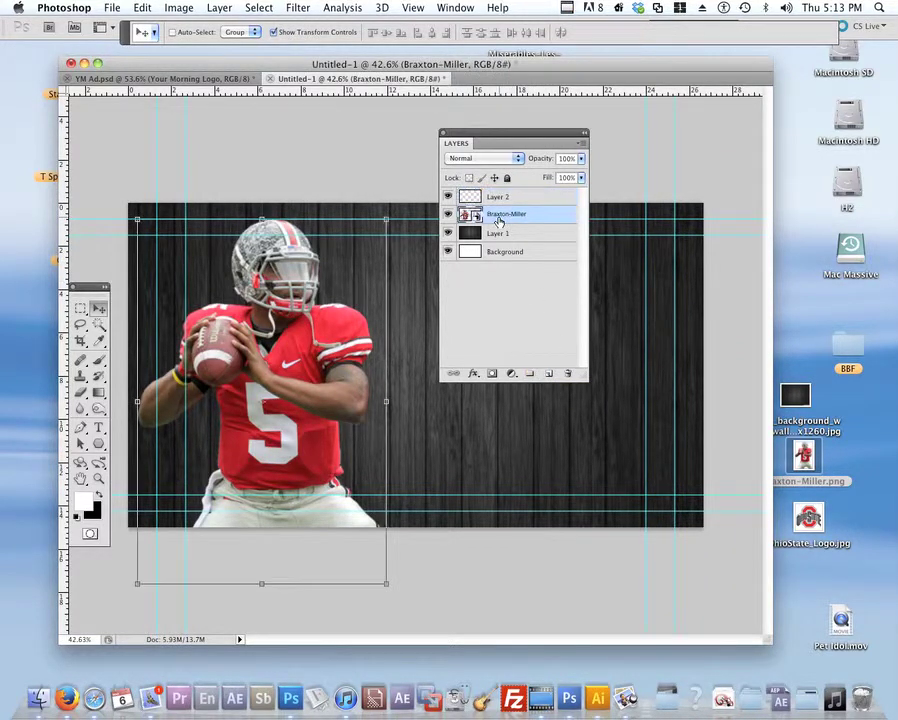
{"action": "left_click", "coordinate": [500, 236], "text": "shift"}
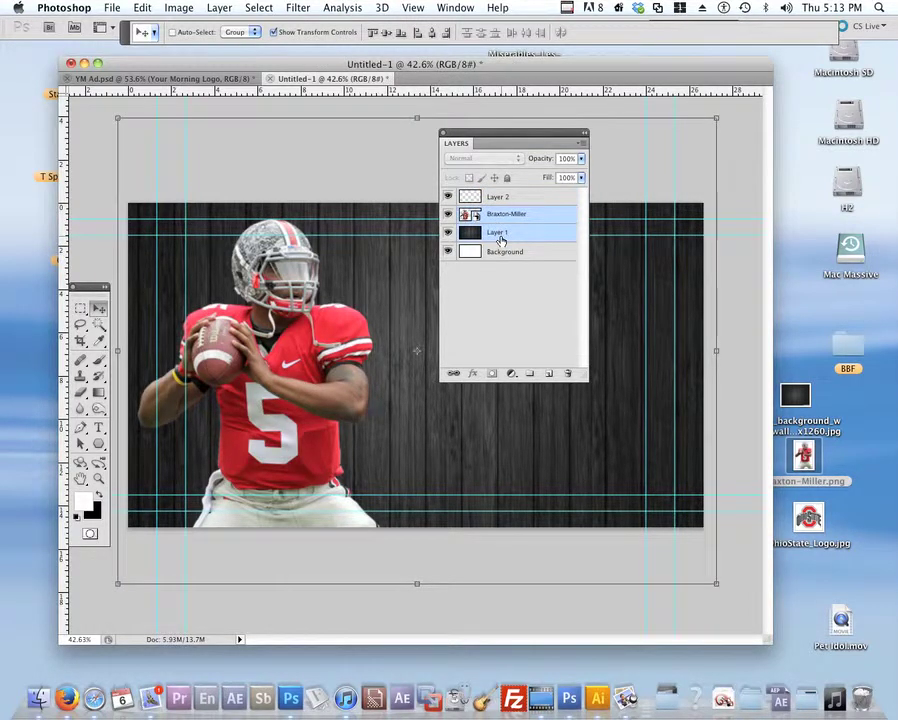
{"action": "left_click", "coordinate": [504, 200]}
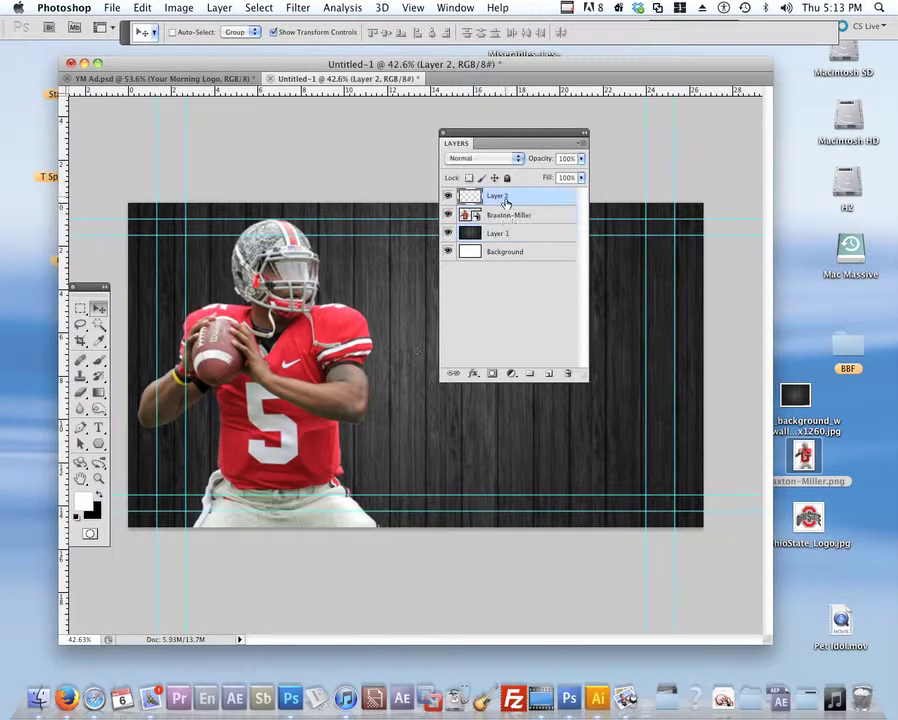
{"action": "left_click", "coordinate": [506, 234], "text": "shift"}
{"action": "left_click", "coordinate": [529, 374]}
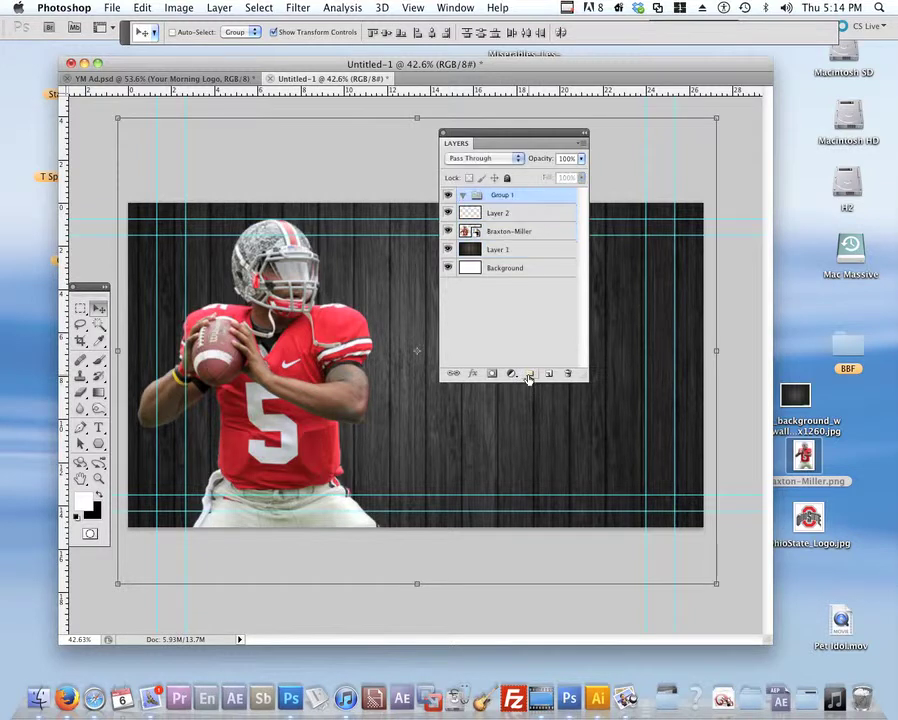
Step: Move Layer 2, Braxton-Miller and Layer 1 into Group 1 and collapse the group
{"action": "left_click", "coordinate": [485, 212]}
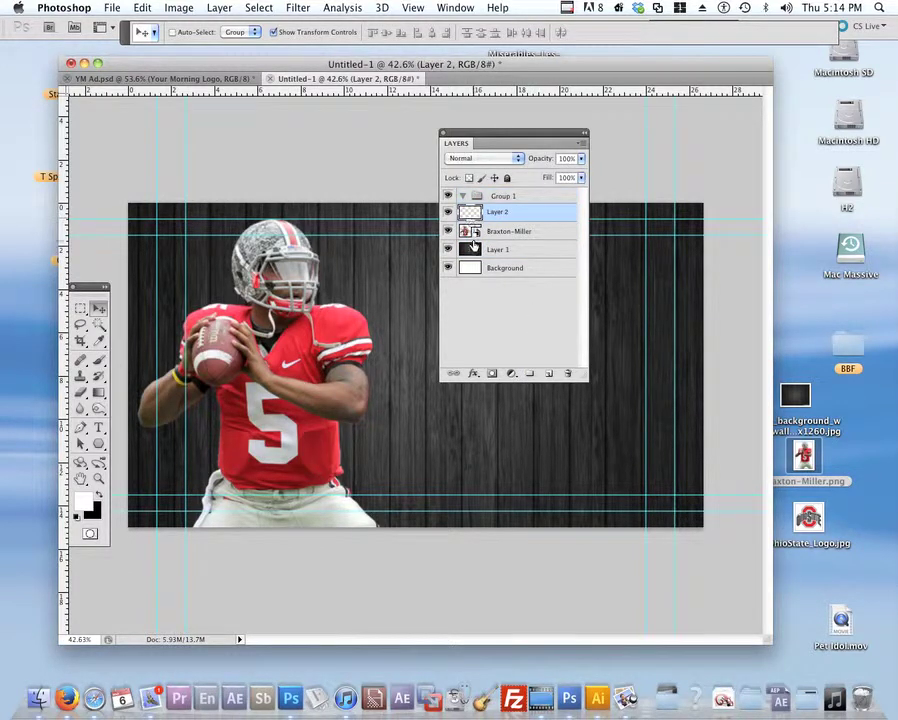
{"action": "left_click", "coordinate": [473, 248], "text": "shift"}
{"action": "left_click_drag", "start_coordinate": [476, 248], "coordinate": [490, 197]}
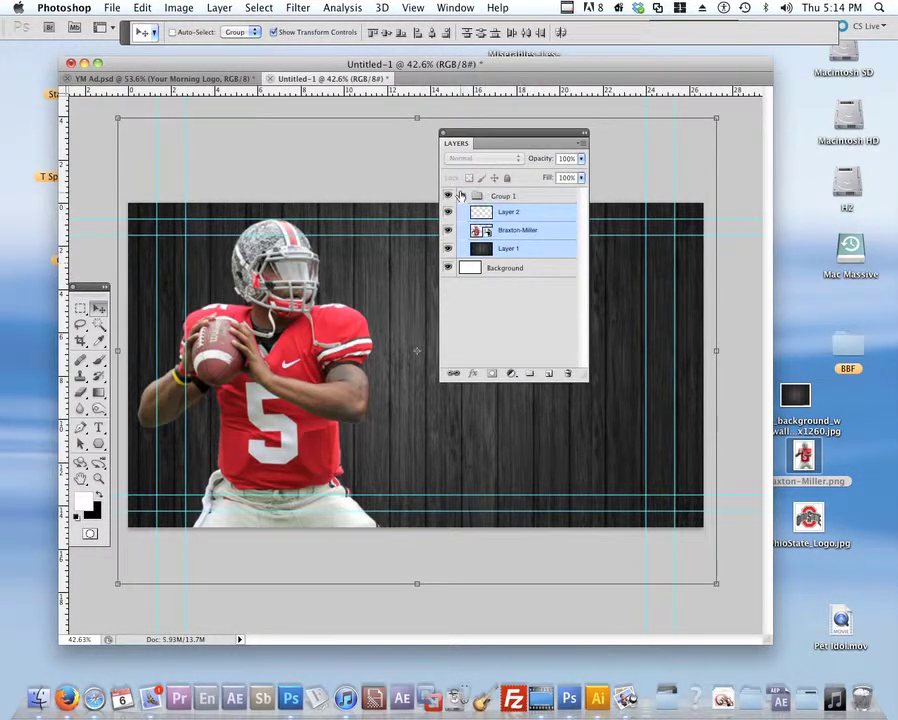
{"action": "left_click", "coordinate": [463, 196]}
{"action": "left_click", "coordinate": [466, 253]}
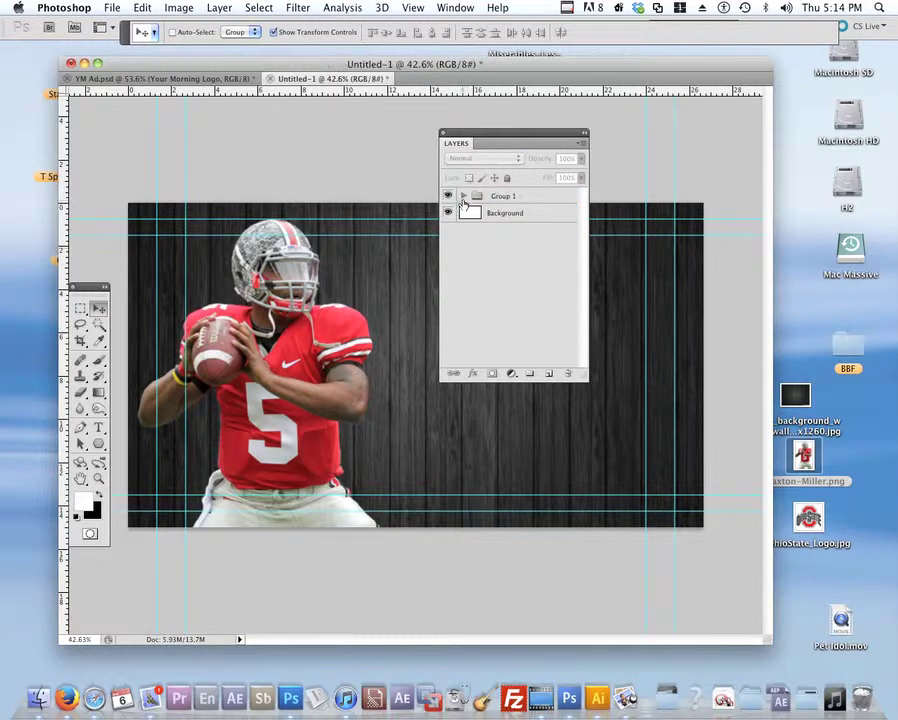
Step: Try moving Group 1 freely across the canvas and undo the move
{"action": "left_click", "coordinate": [492, 196]}
{"action": "left_click_drag", "start_coordinate": [346, 269], "coordinate": [404, 362]}
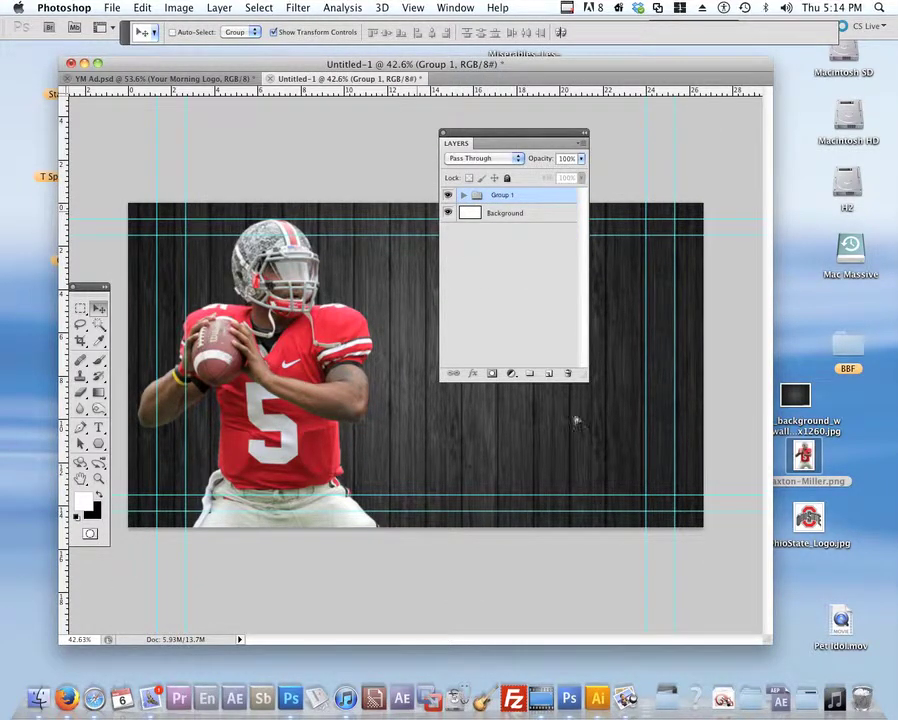
{"action": "left_click_drag", "start_coordinate": [565, 407], "coordinate": [567, 408]}
{"action": "key", "text": "super+z"}
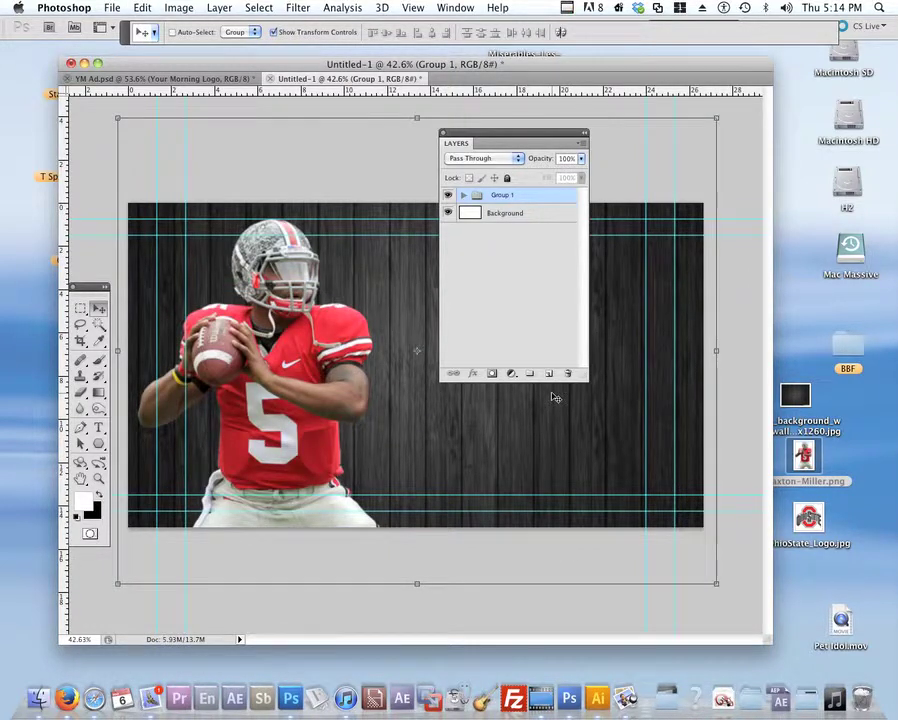
Step: Nudge Group 1 around the canvas, leaving it slightly right of its starting position with the helmet's top at the uppermost guide
{"action": "key", "text": "shift+Down"}
{"action": "key", "text": "shift+Down"}
{"action": "key", "text": "shift+Right"}
{"action": "key", "text": "shift+Right"}
{"action": "key", "text": "shift+Right"}
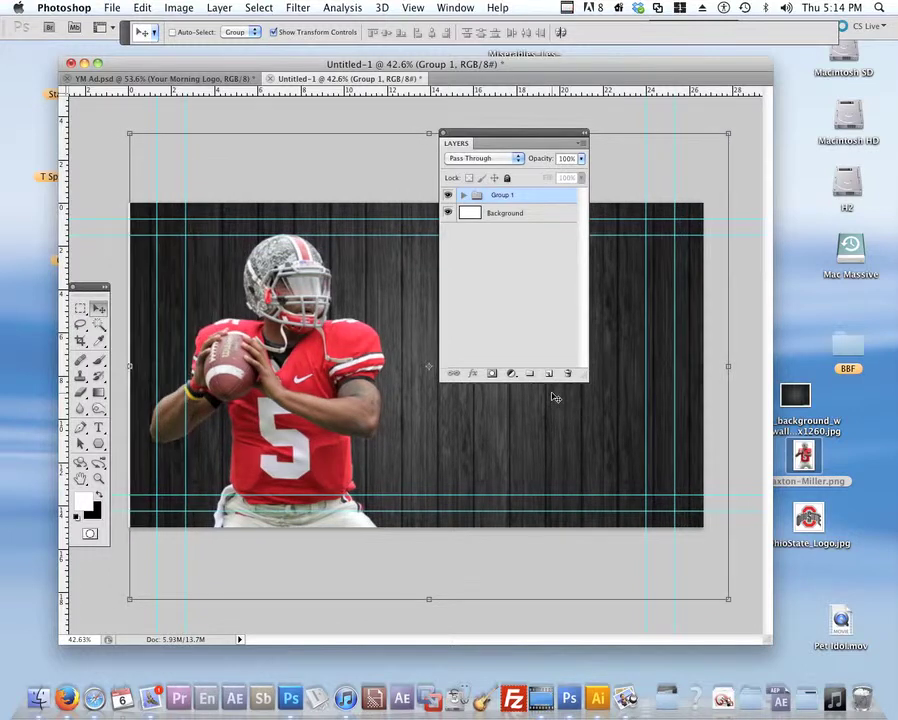
{"action": "key", "text": "shift+Up"}
{"action": "key", "text": "shift+Up"}
{"action": "key", "text": "shift+Left"}
{"action": "key", "text": "shift+Left"}
{"action": "key", "text": "shift+Up"}
{"action": "key", "text": "shift+Up"}
{"action": "key", "text": "shift+Up"}
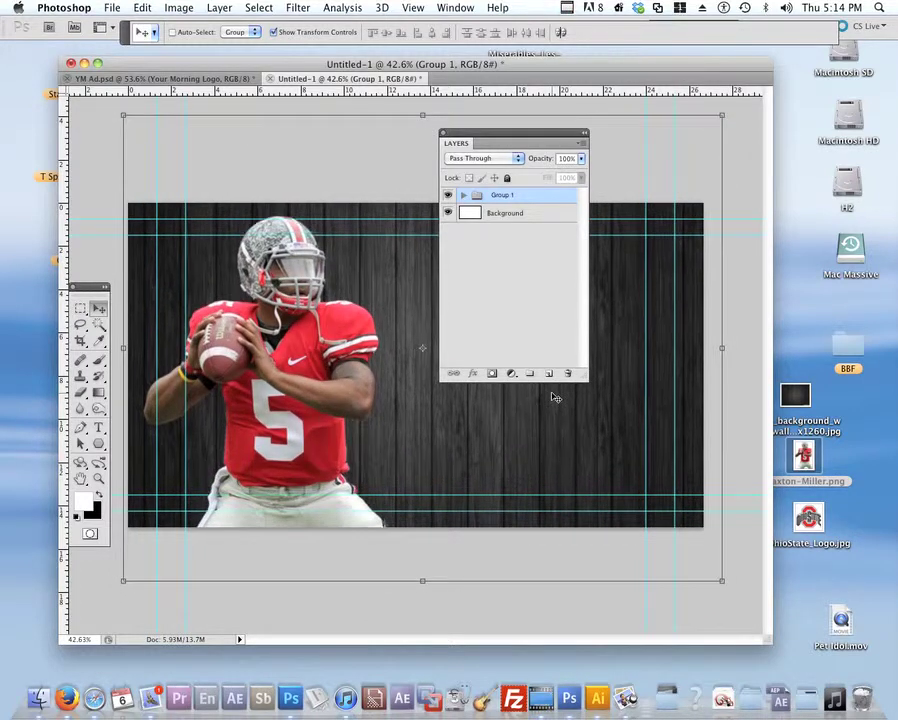
{"action": "key", "text": "shift+Down"}
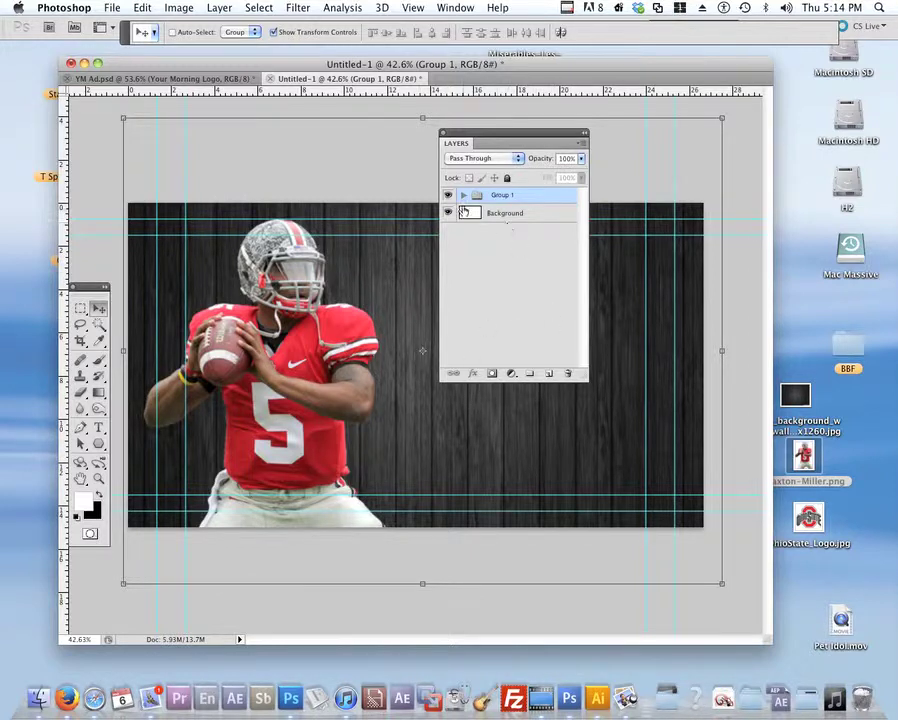
Step: Move Layer 2, Braxton-Miller and Layer 1 out of Group 1 and delete the empty group
{"action": "left_click", "coordinate": [463, 195]}
{"action": "left_click", "coordinate": [482, 213]}
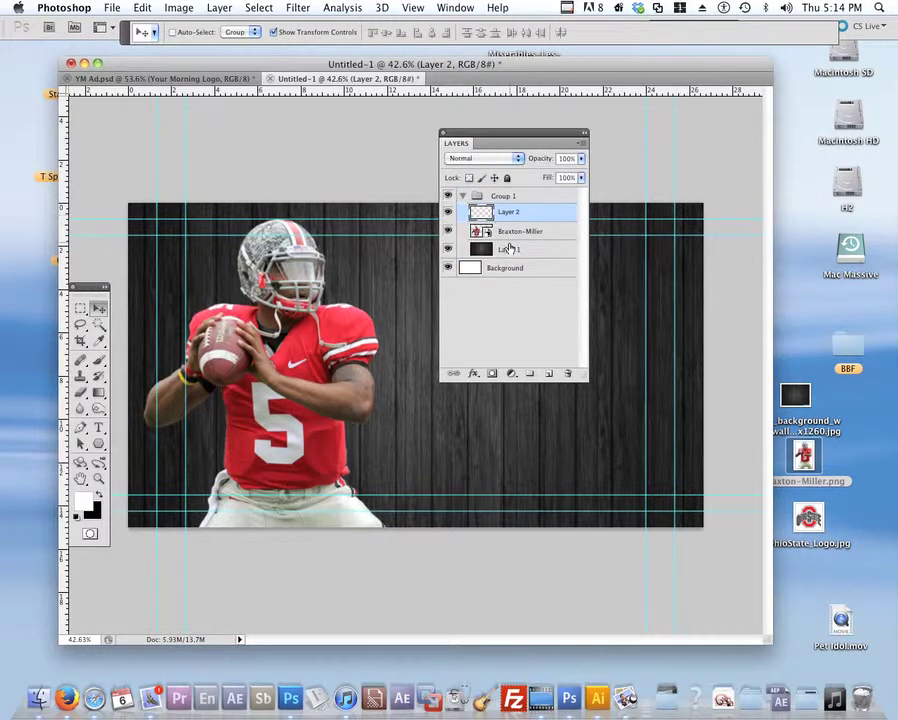
{"action": "left_click", "coordinate": [483, 248], "text": "shift"}
{"action": "left_click_drag", "start_coordinate": [483, 248], "coordinate": [483, 258]}
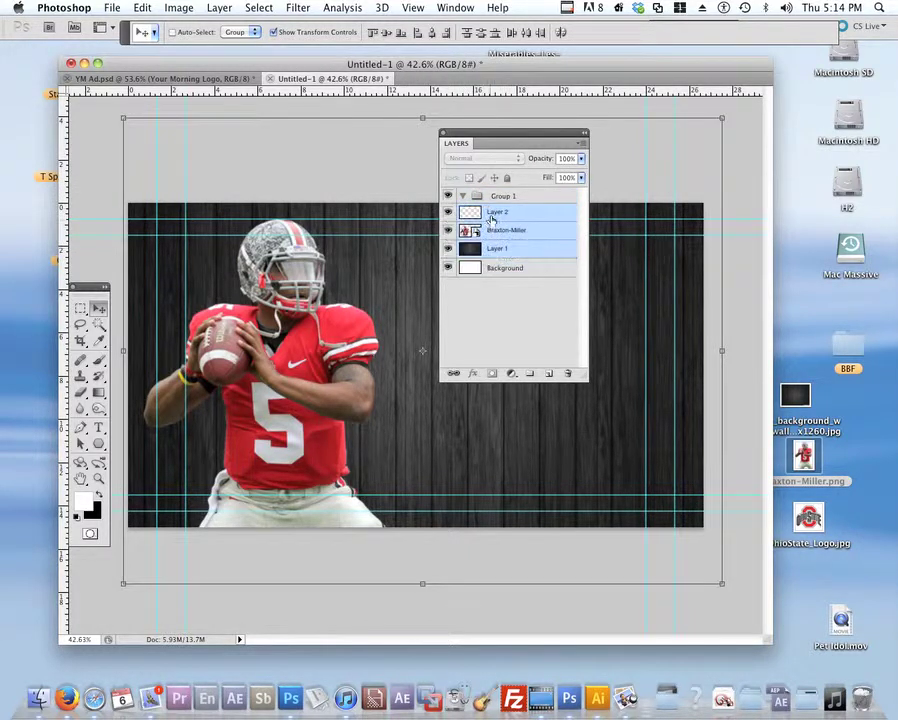
{"action": "left_click", "coordinate": [525, 197]}
{"action": "key", "text": "Delete"}
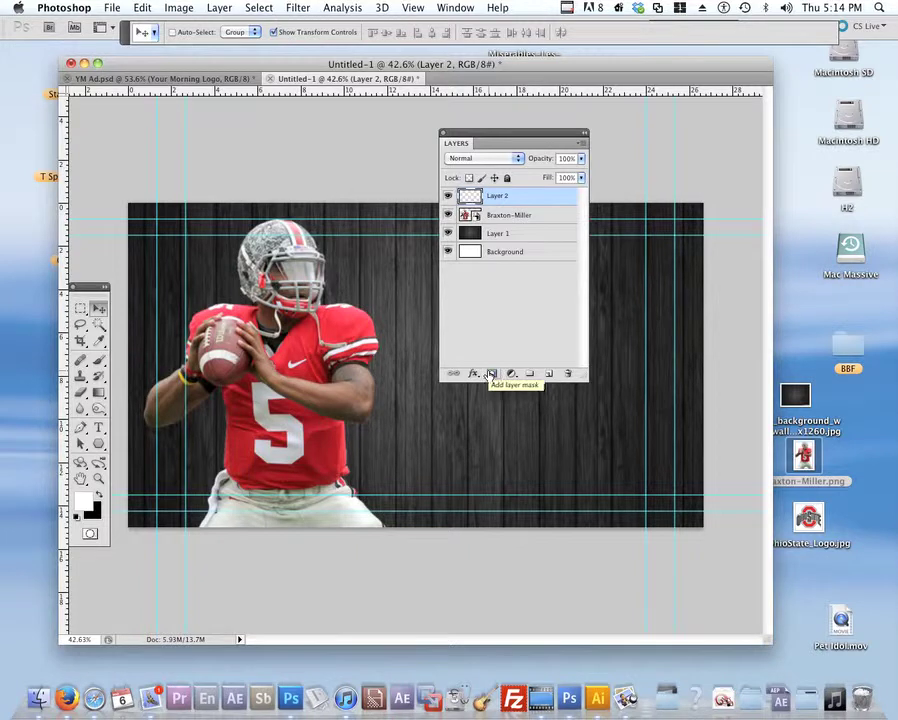
Step: Add a layer mask to Layer 2, and delete Layer 2 together with its mask
{"action": "left_click_drag", "start_coordinate": [492, 140], "coordinate": [497, 218]}
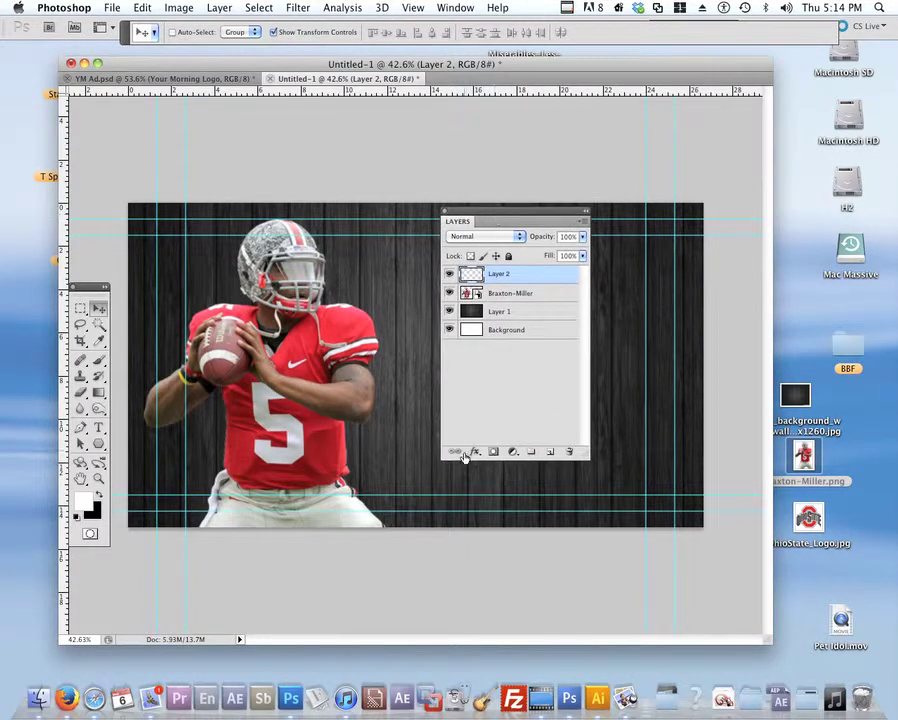
{"action": "left_click", "coordinate": [492, 451]}
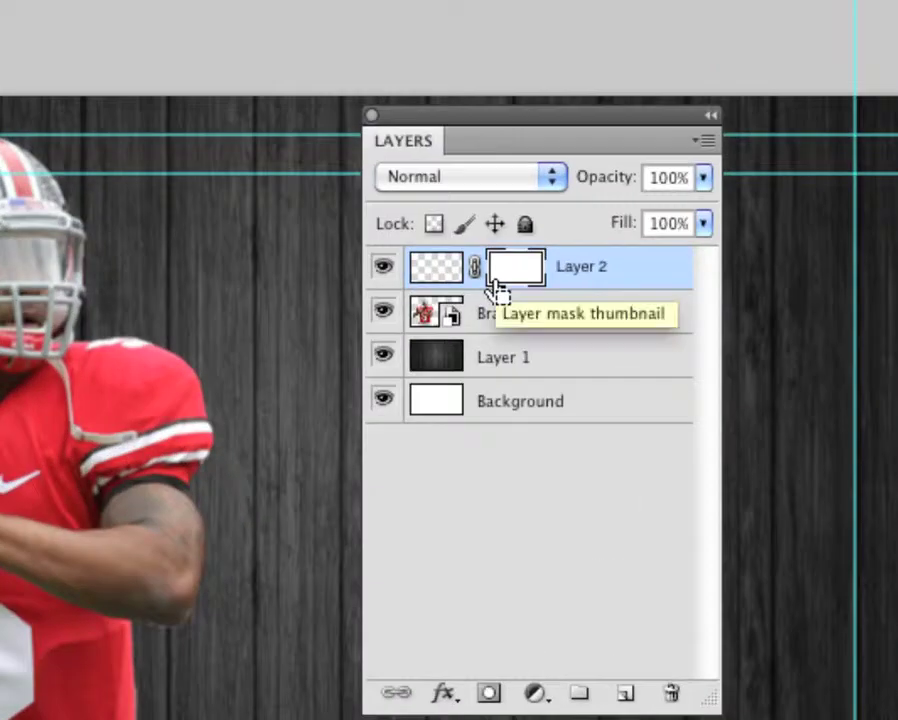
{"action": "left_click_drag", "start_coordinate": [528, 118], "coordinate": [486, 45]}
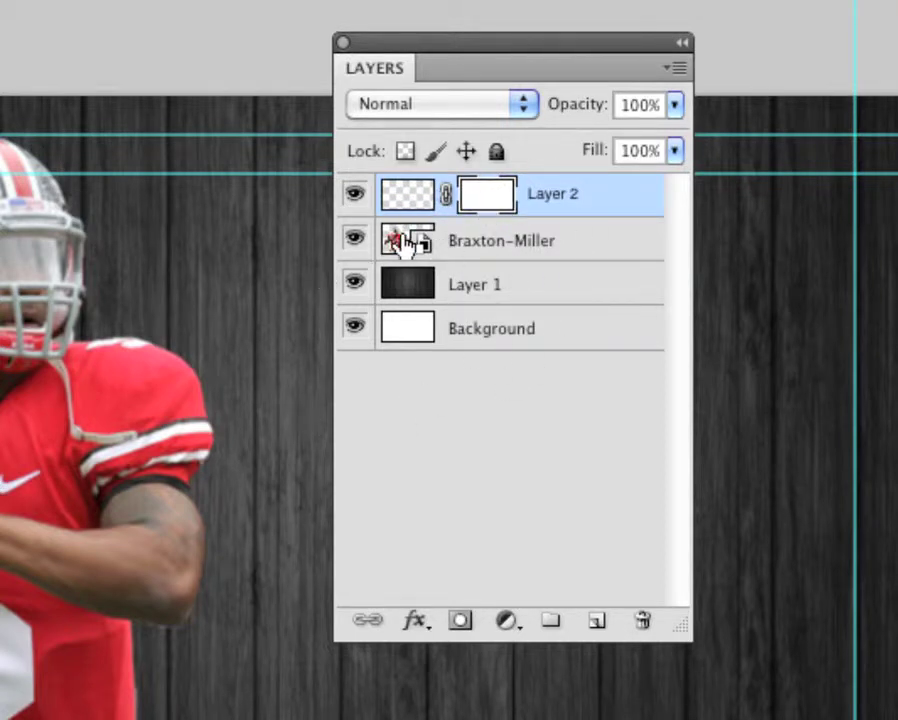
{"action": "left_click", "coordinate": [567, 210]}
{"action": "left_click", "coordinate": [637, 624]}
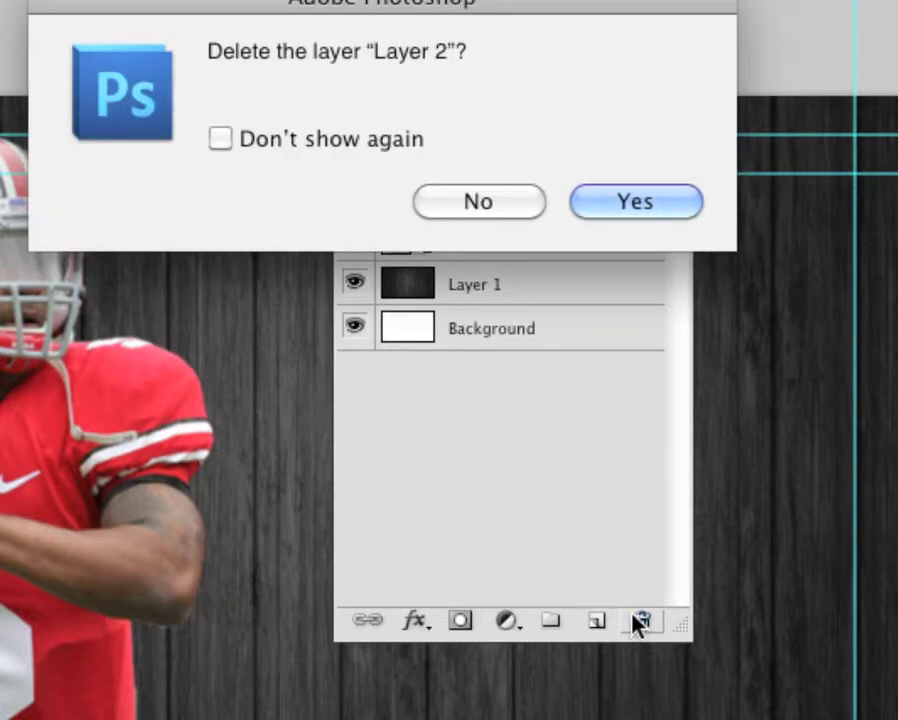
{"action": "left_click", "coordinate": [632, 202]}
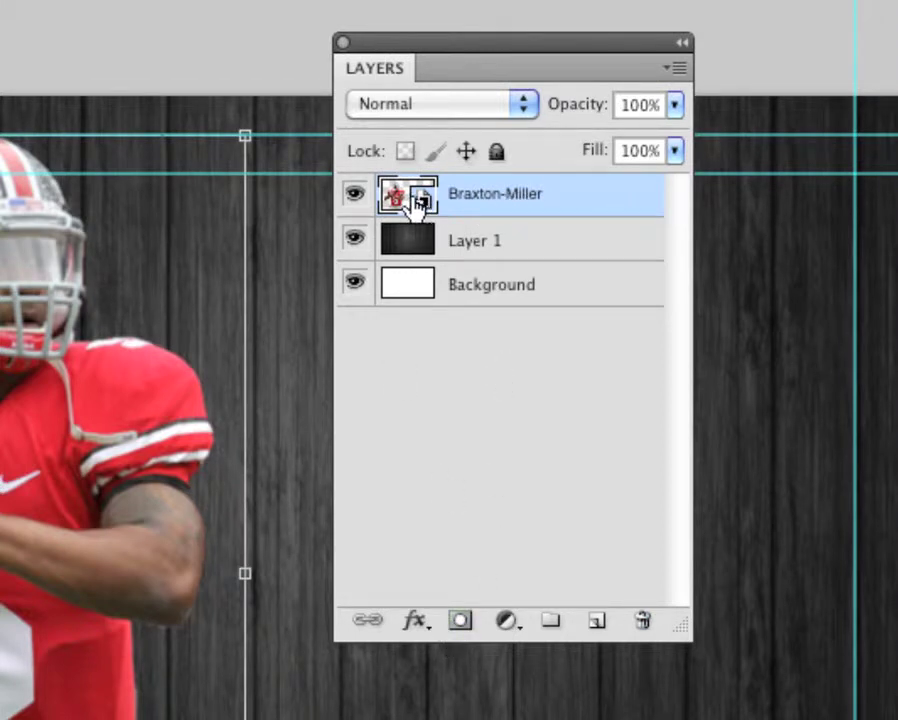
Step: Add a white layer mask to the Braxton-Miller layer and move the Layers panel slightly up
{"action": "left_click", "coordinate": [458, 624]}
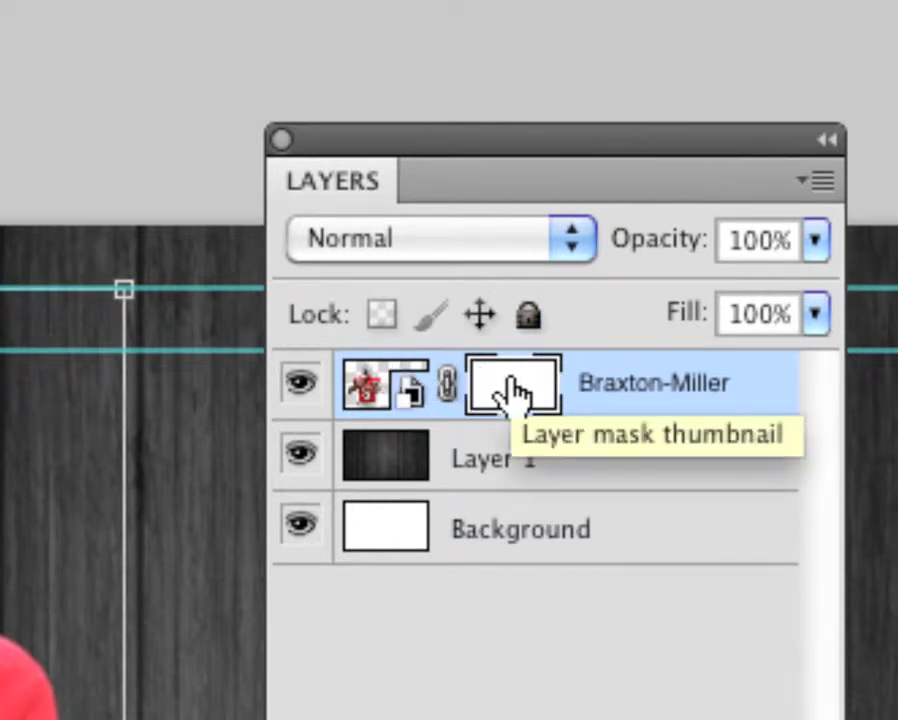
{"action": "left_click_drag", "start_coordinate": [514, 132], "coordinate": [468, 82]}
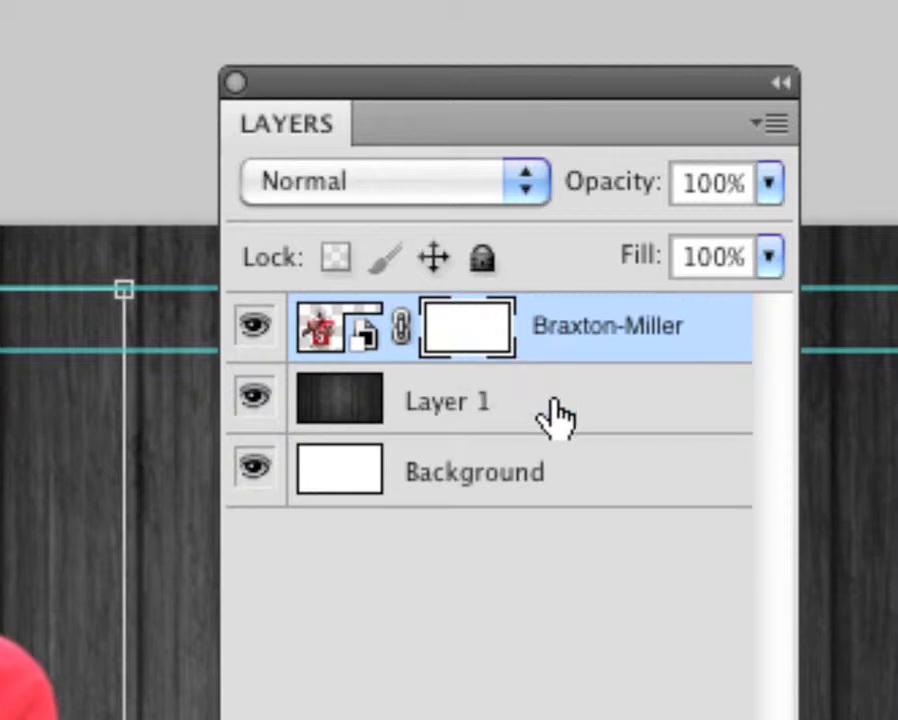
{"action": "left_click_drag", "start_coordinate": [470, 82], "coordinate": [470, 54]}
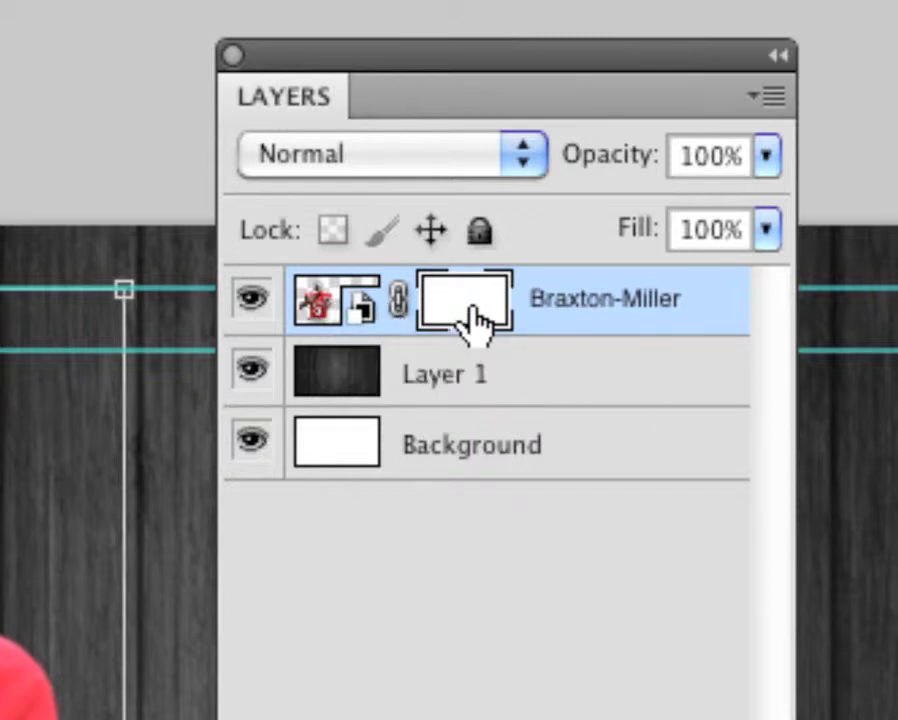
Step: Invert the Braxton-Miller layer mask to solid black
{"action": "key", "text": "super+i"}
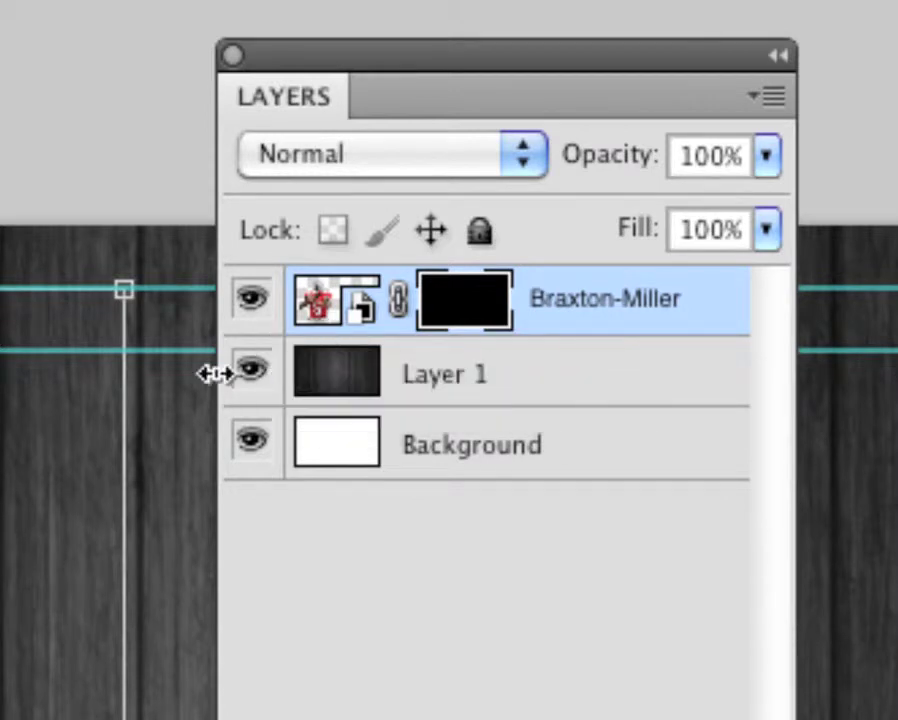
{"action": "left_click", "coordinate": [182, 384], "text": "alt"}
{"action": "key", "text": "v"}
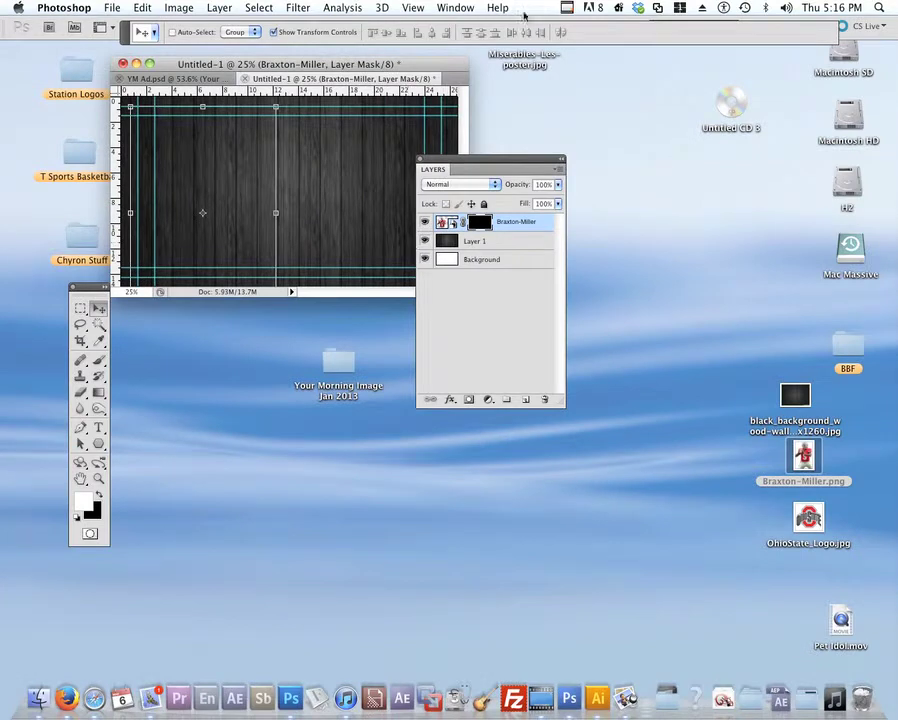
Step: Enlarge the document window and invert the Braxton-Miller layer mask back to white
{"action": "left_click_drag", "start_coordinate": [463, 172], "coordinate": [739, 185]}
{"action": "left_click_drag", "start_coordinate": [457, 296], "coordinate": [679, 646]}
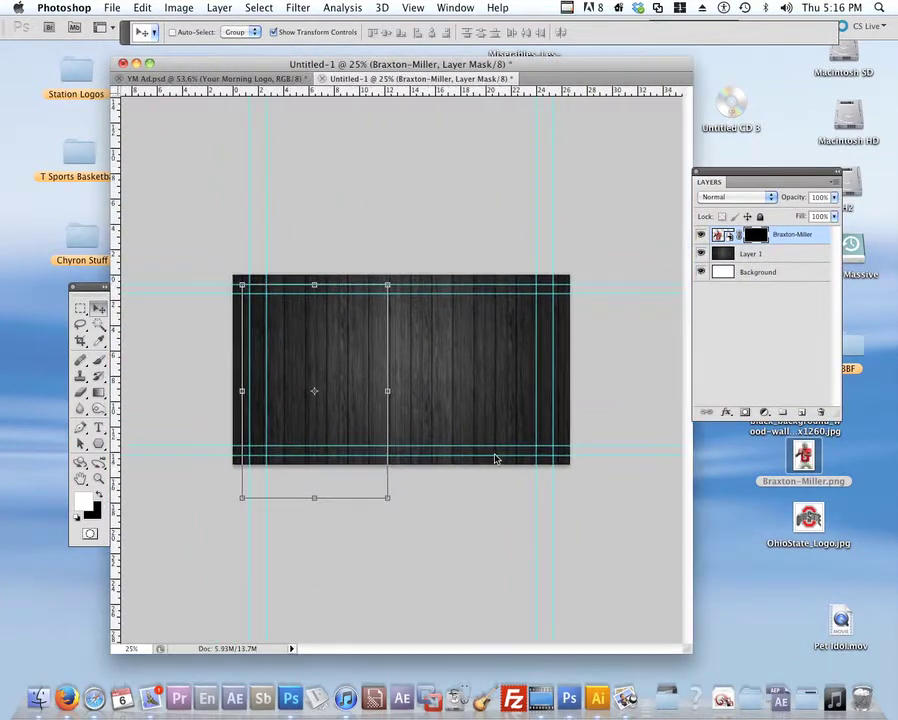
{"action": "left_click", "coordinate": [362, 358], "text": "super"}
{"action": "left_click_drag", "start_coordinate": [362, 358], "coordinate": [597, 290]}
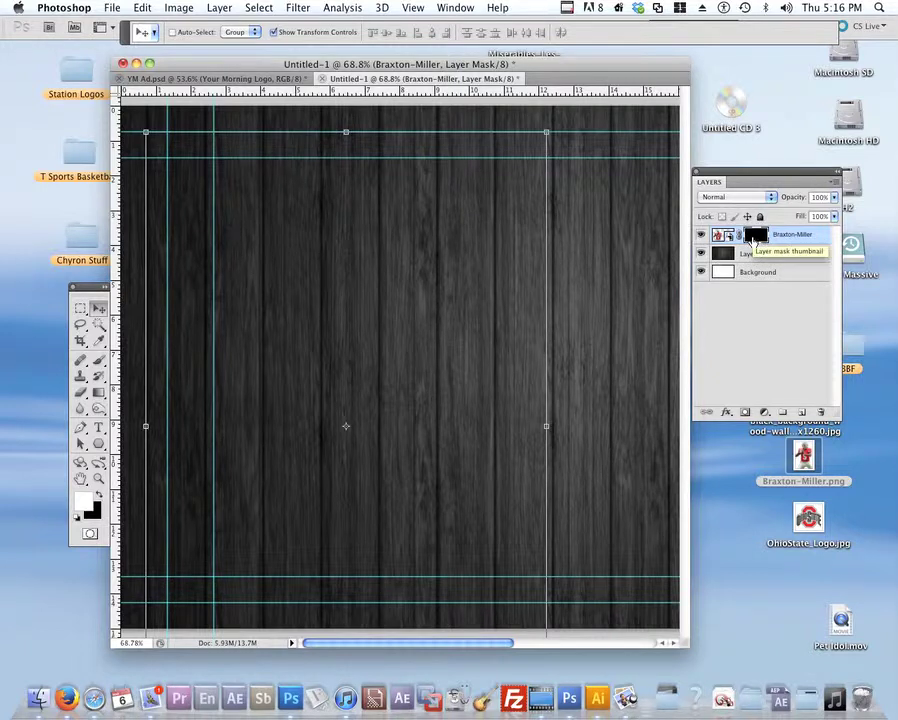
{"action": "key", "text": "super+i"}
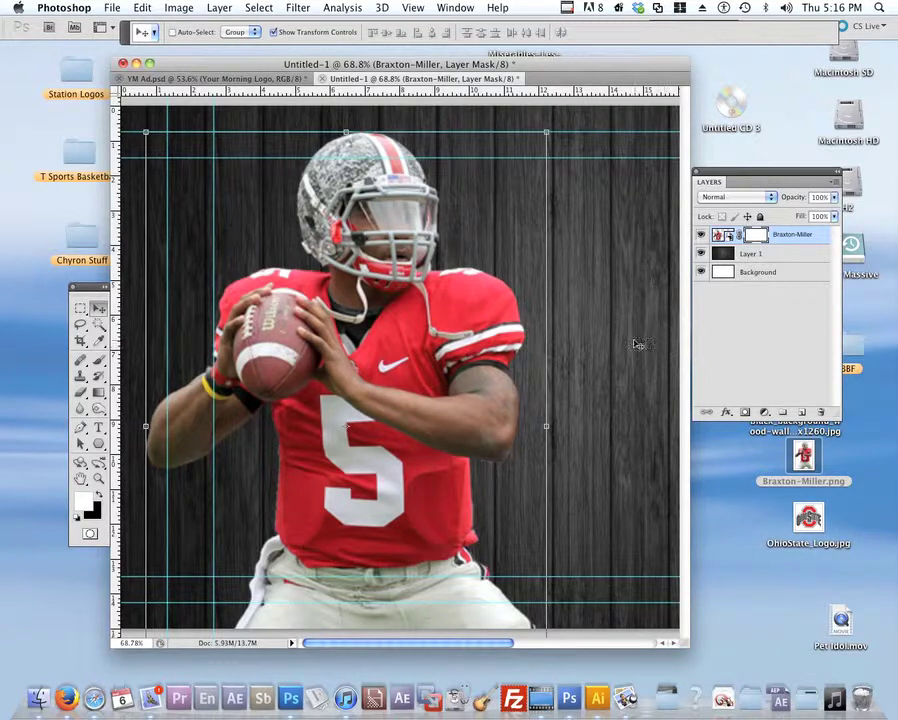
{"action": "left_click_drag", "start_coordinate": [749, 179], "coordinate": [704, 166]}
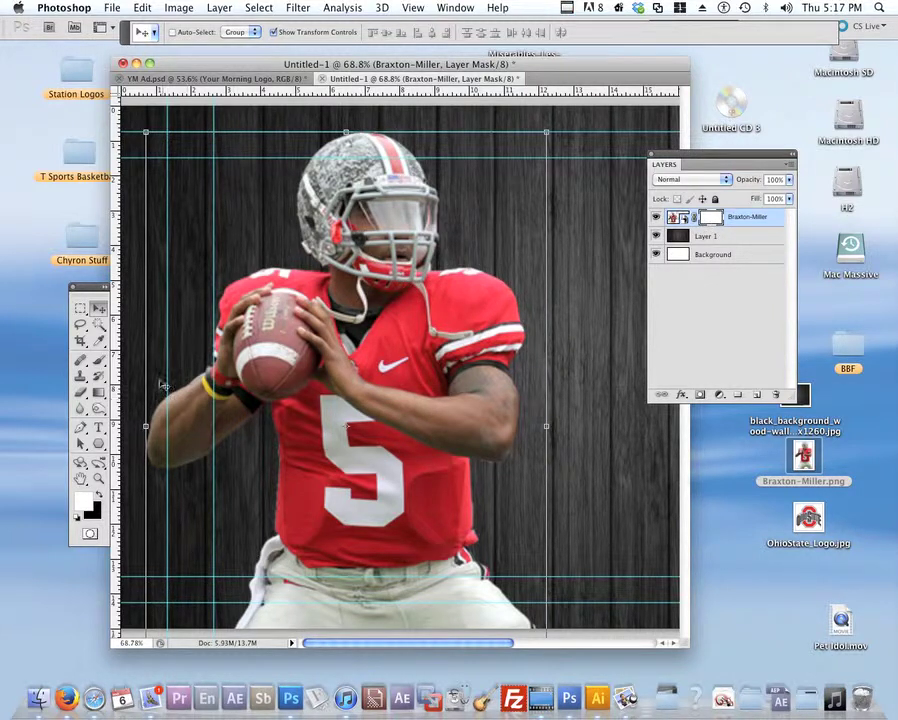
Step: Ready the Brush tool with black as the foreground color for the Braxton-Miller layer mask
{"action": "left_click", "coordinate": [98, 358]}
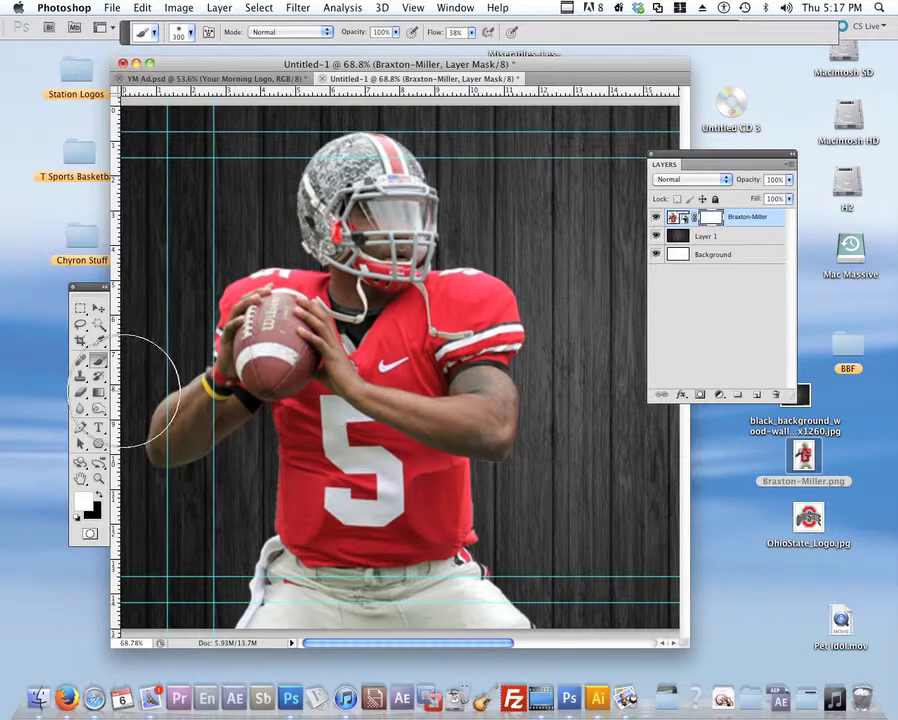
{"action": "key", "text": "x"}
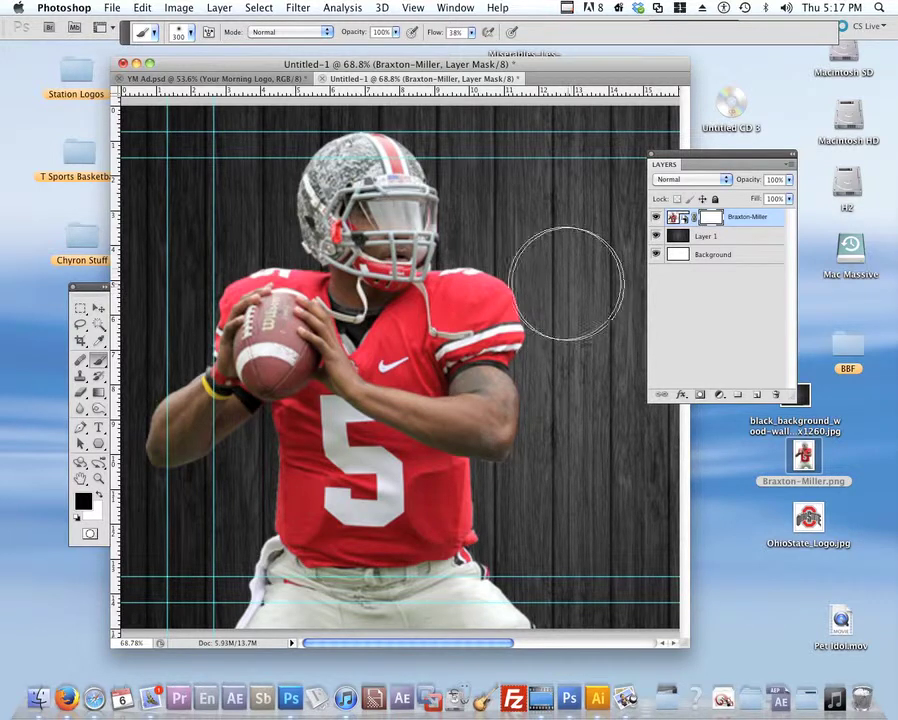
{"action": "double_click", "coordinate": [710, 217]}
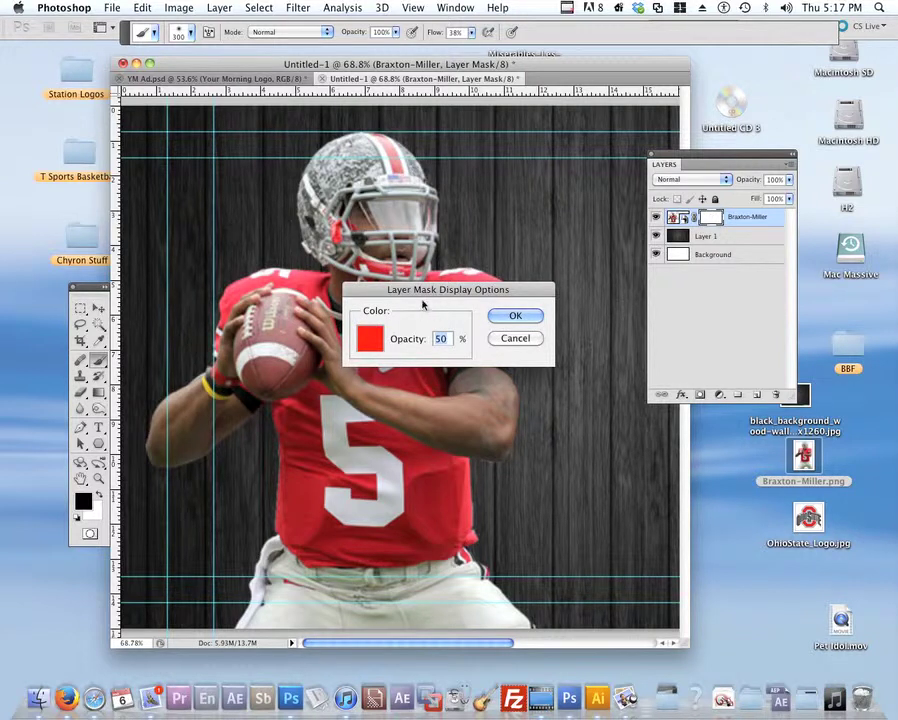
{"action": "left_click", "coordinate": [515, 338]}
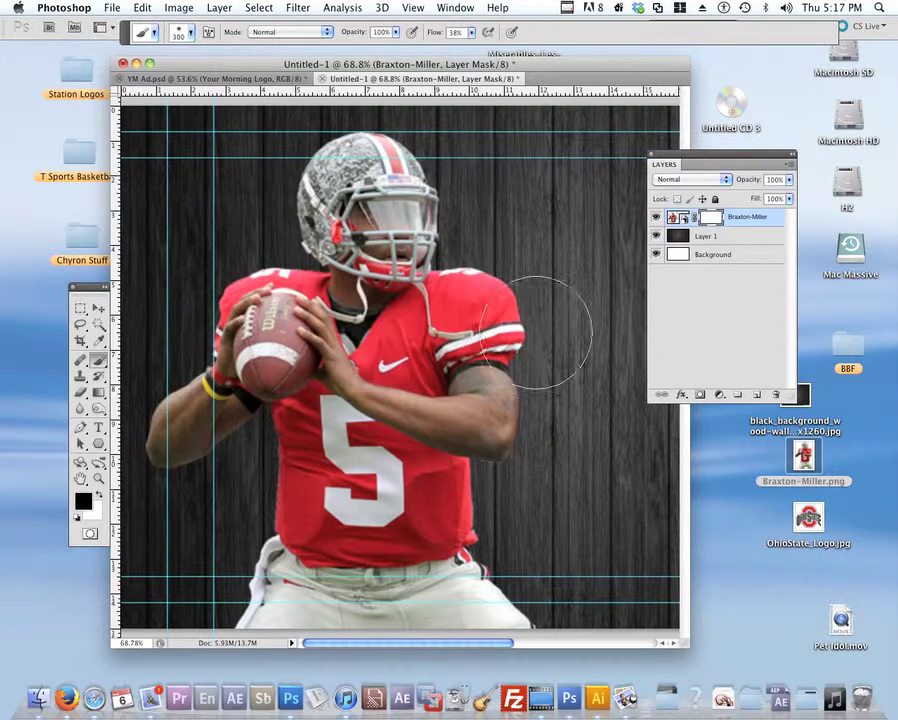
Step: Try to paint on the Braxton-Miller smart object image instead of its mask, and target the layer mask again
{"action": "left_click", "coordinate": [678, 217]}
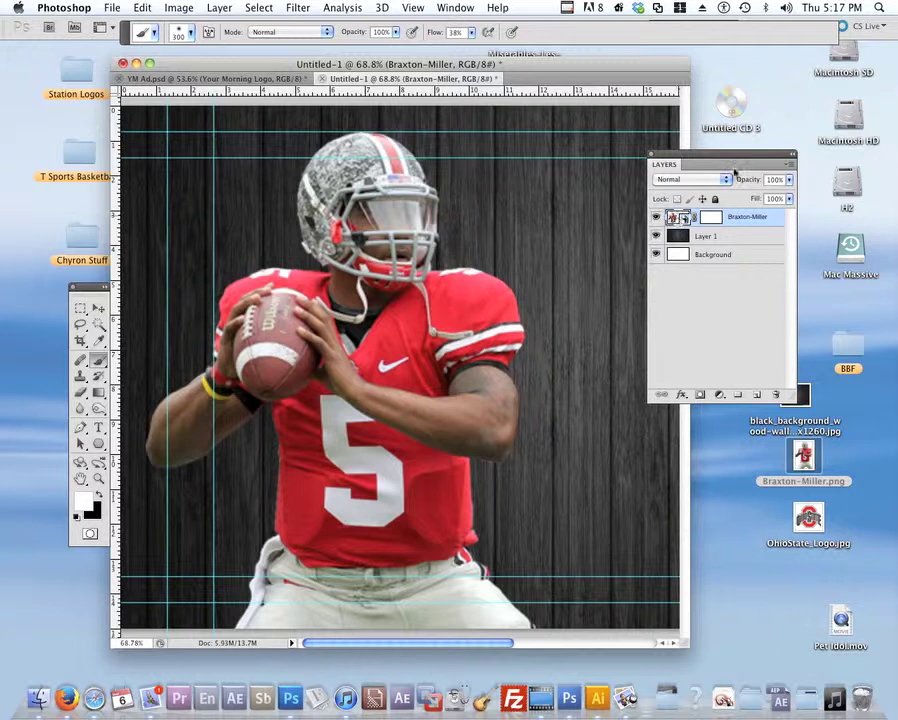
{"action": "left_click_drag", "start_coordinate": [726, 162], "coordinate": [547, 245]}
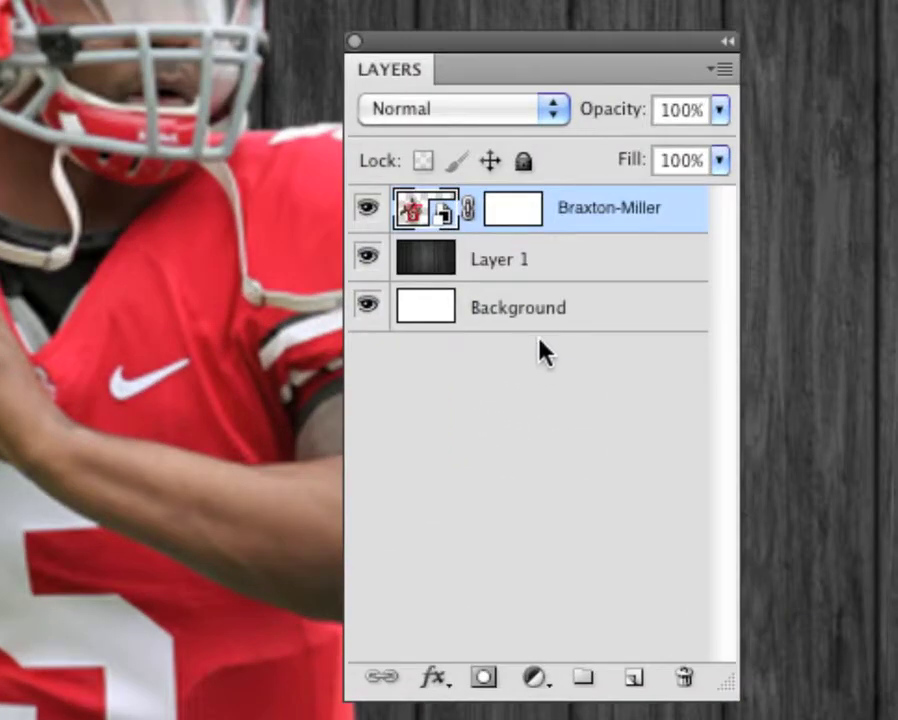
{"action": "left_click", "coordinate": [514, 216]}
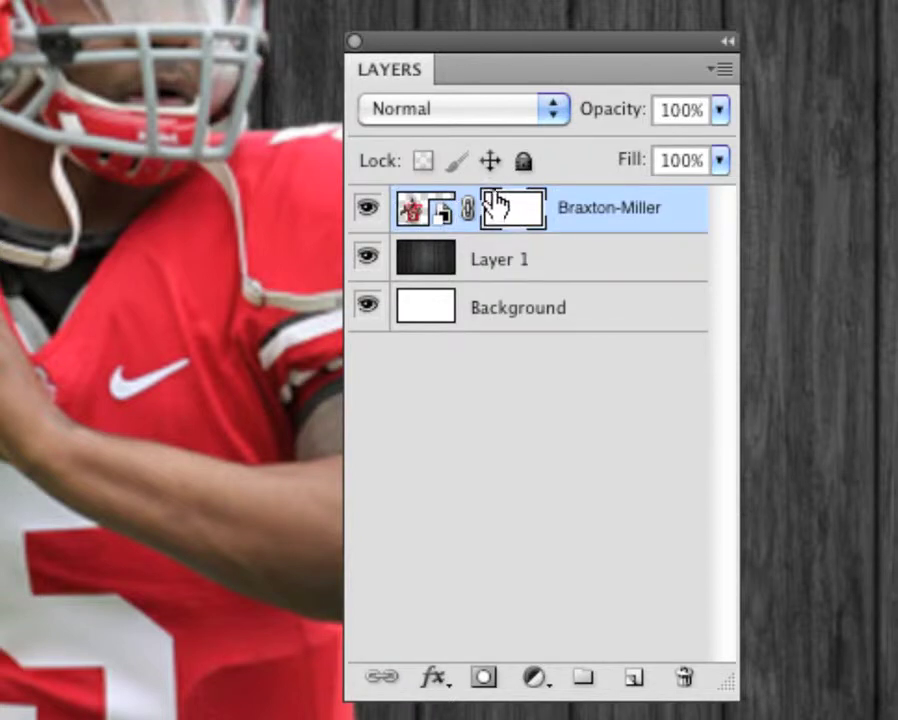
{"action": "left_click", "coordinate": [438, 216]}
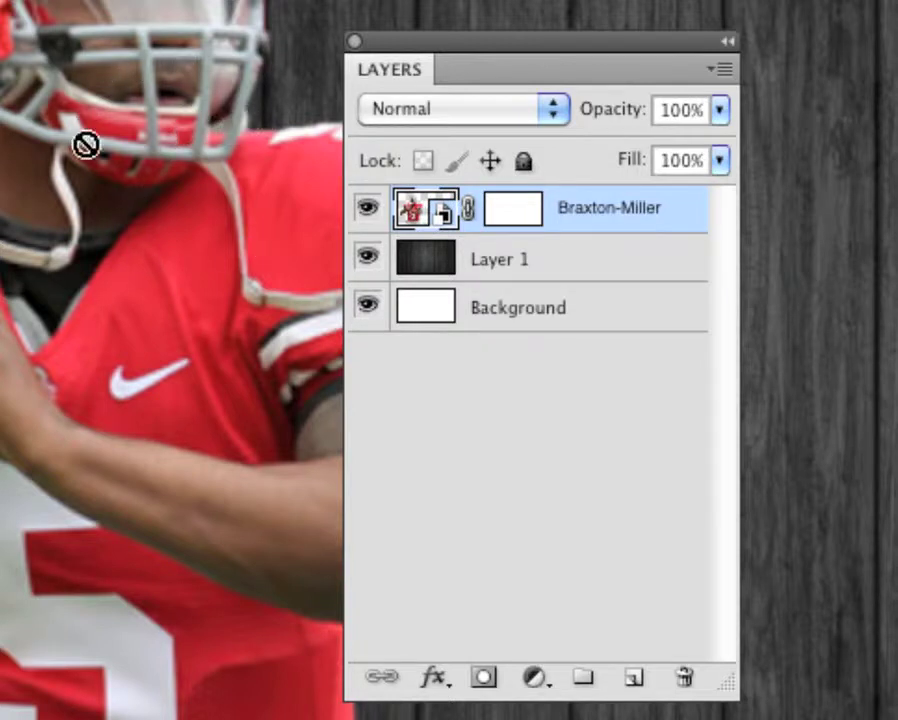
{"action": "left_click", "coordinate": [98, 76]}
{"action": "left_click", "coordinate": [407, 52]}
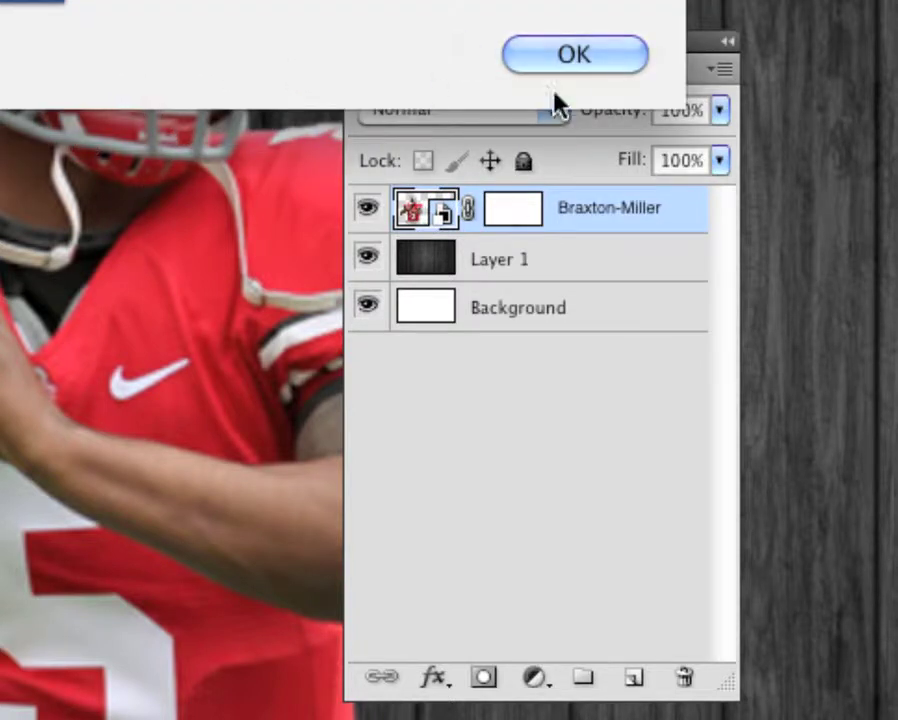
{"action": "left_click", "coordinate": [565, 64]}
{"action": "left_click", "coordinate": [517, 207]}
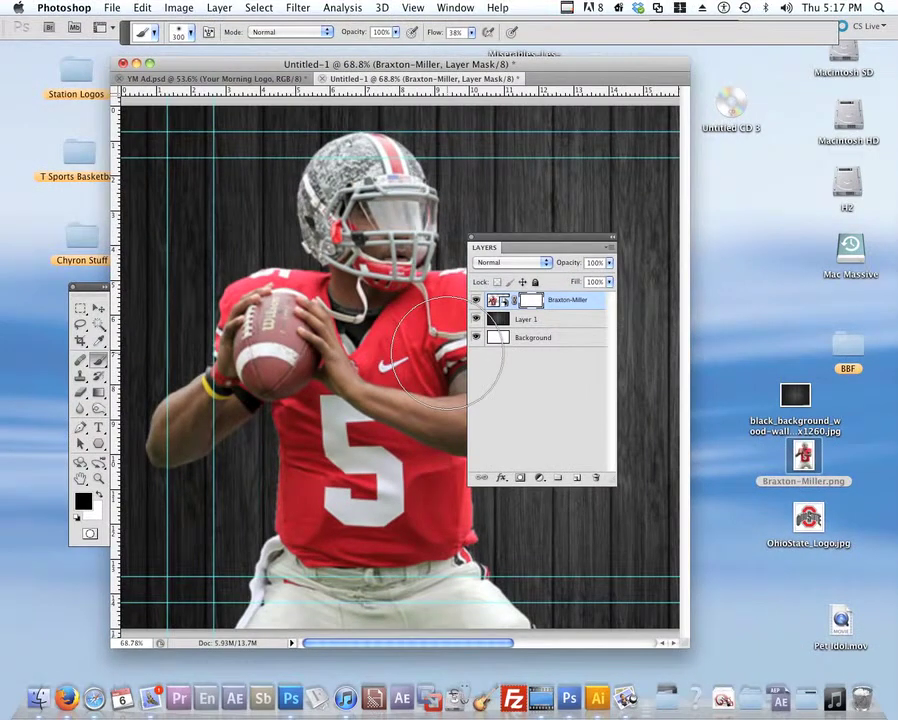
Step: Target the image of the Braxton-Miller layer instead of its mask, and set the foreground color to blue 1078e3
{"action": "left_click_drag", "start_coordinate": [545, 246], "coordinate": [670, 219]}
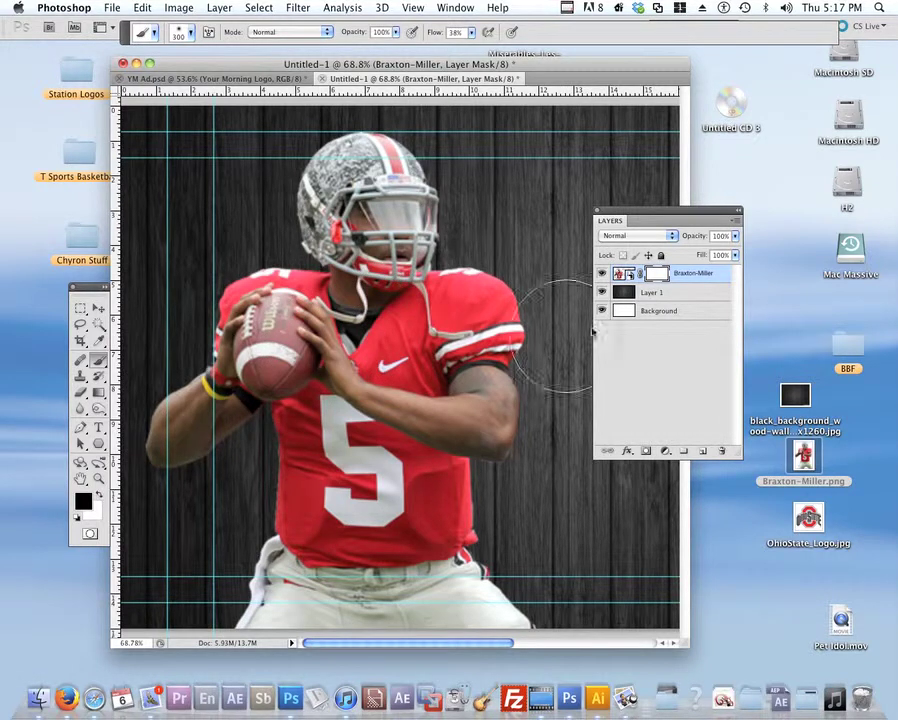
{"action": "left_click", "coordinate": [627, 275]}
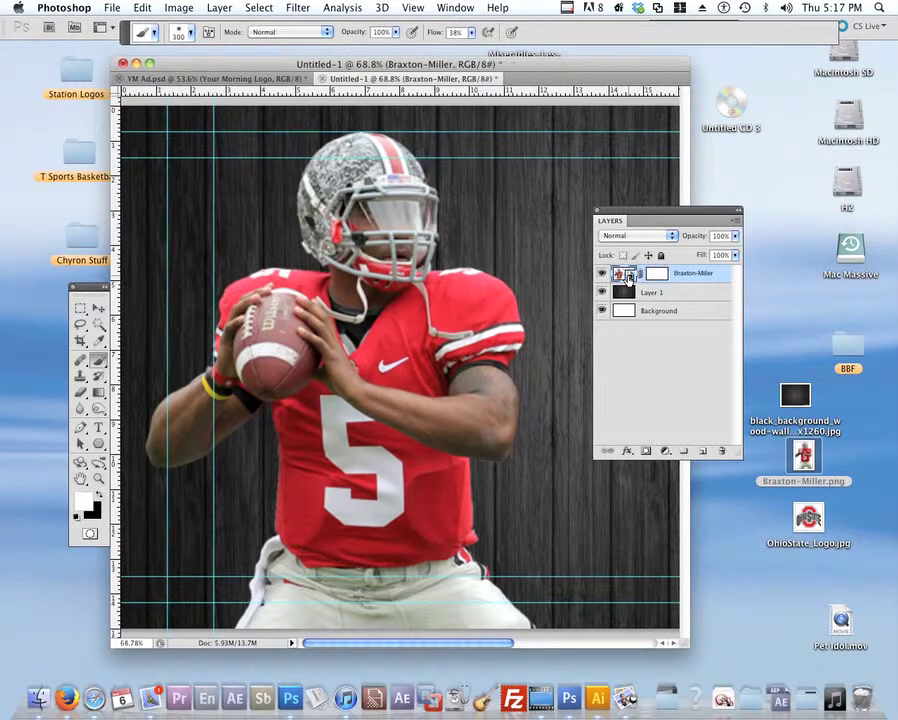
{"action": "left_click", "coordinate": [84, 510]}
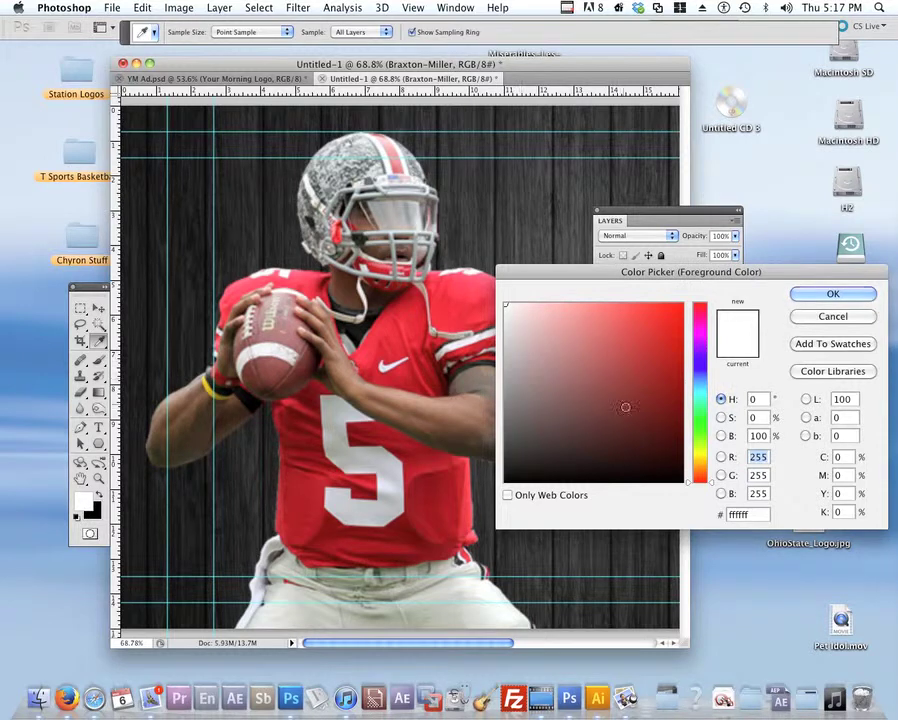
{"action": "left_click", "coordinate": [703, 377]}
{"action": "left_click_drag", "start_coordinate": [666, 332], "coordinate": [670, 322]}
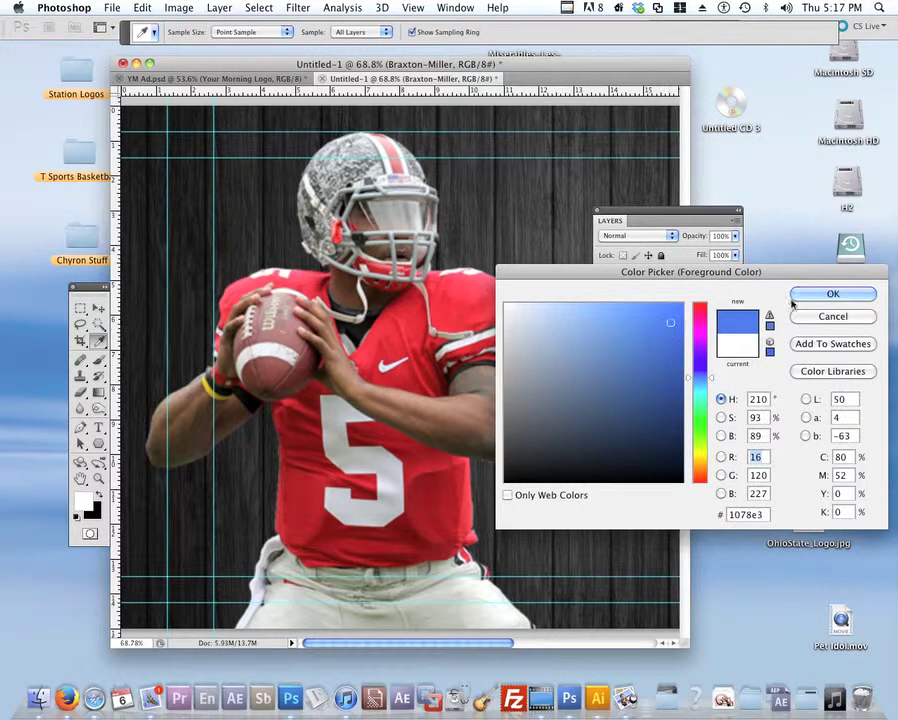
{"action": "left_click", "coordinate": [832, 294]}
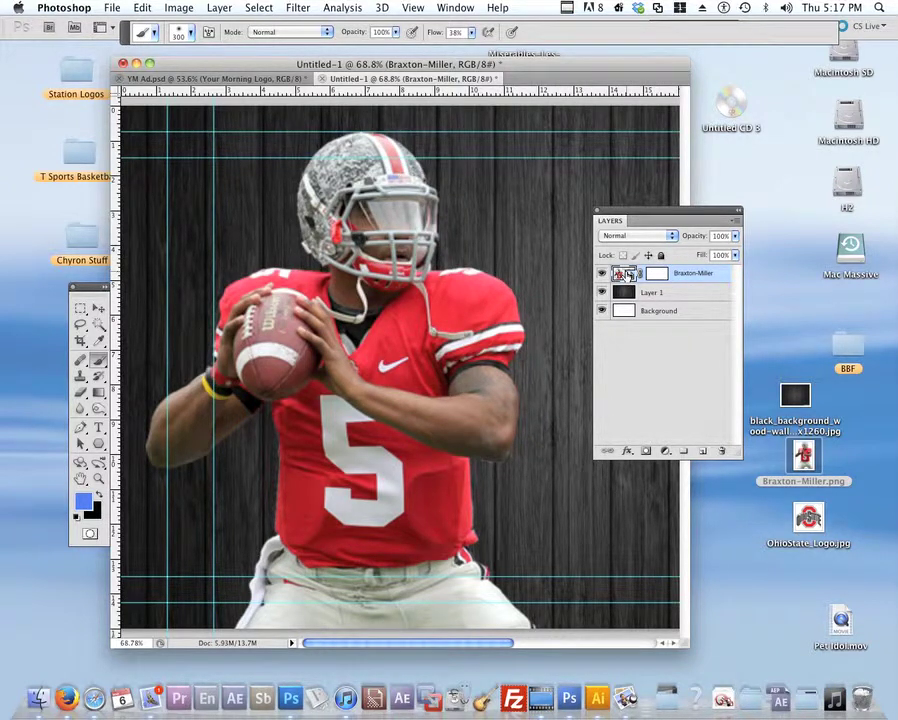
Step: Paint black on the Braxton-Miller layer mask with the 300 px brush to hide the player's throat, chest and bent arm beside the number 5
{"action": "left_click", "coordinate": [657, 275]}
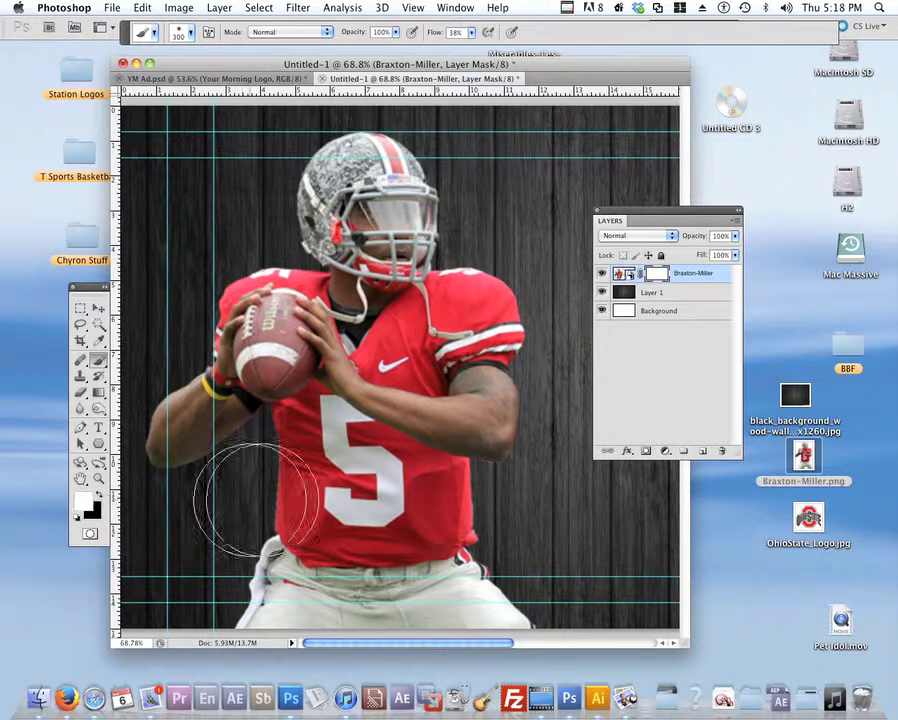
{"action": "key", "text": "x"}
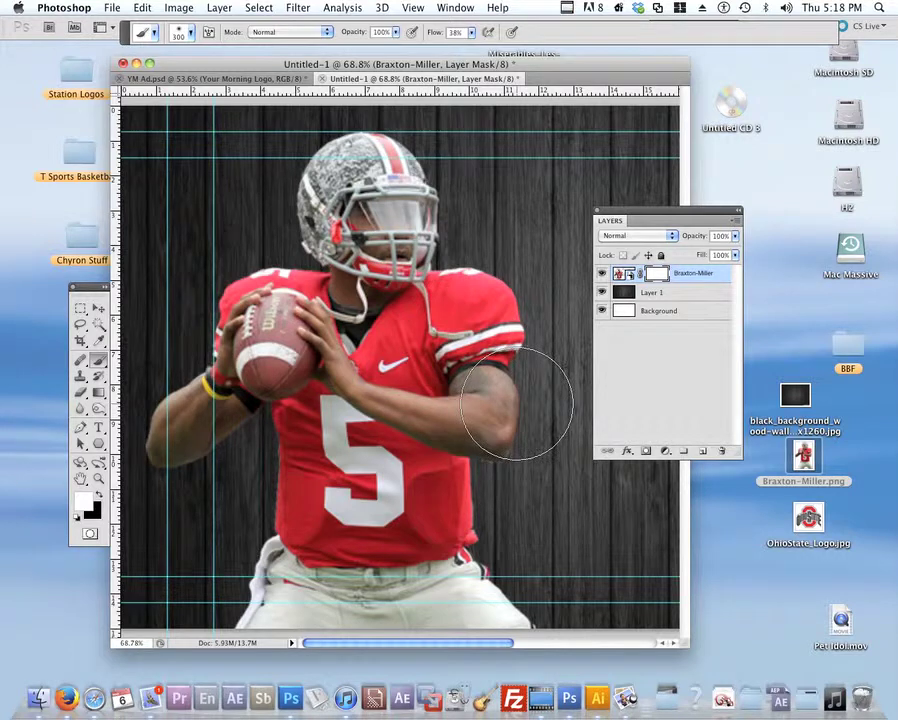
{"action": "key", "text": "x"}
{"action": "mouse_move", "coordinate": [488, 323]}
{"action": "left_mouse_down"}
{"action": "mouse_move", "coordinate": [454, 380]}
{"action": "mouse_move", "coordinate": [484, 425]}
{"action": "mouse_move", "coordinate": [487, 300]}
{"action": "mouse_move", "coordinate": [466, 290]}
{"action": "mouse_move", "coordinate": [489, 285]}
{"action": "mouse_move", "coordinate": [516, 297]}
{"action": "mouse_move", "coordinate": [514, 335]}
{"action": "mouse_move", "coordinate": [464, 255]}
{"action": "mouse_move", "coordinate": [462, 420]}
{"action": "mouse_move", "coordinate": [379, 380]}
{"action": "mouse_move", "coordinate": [384, 297]}
{"action": "mouse_move", "coordinate": [416, 275]}
{"action": "mouse_move", "coordinate": [466, 418]}
{"action": "left_mouse_up"}
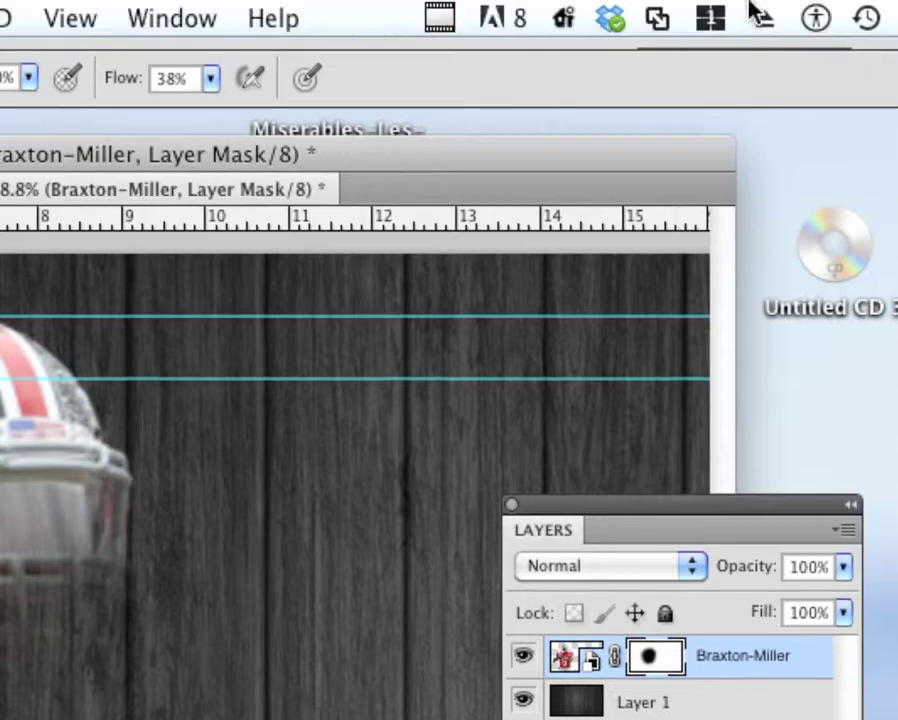
{"action": "left_click_drag", "start_coordinate": [697, 512], "coordinate": [522, 145]}
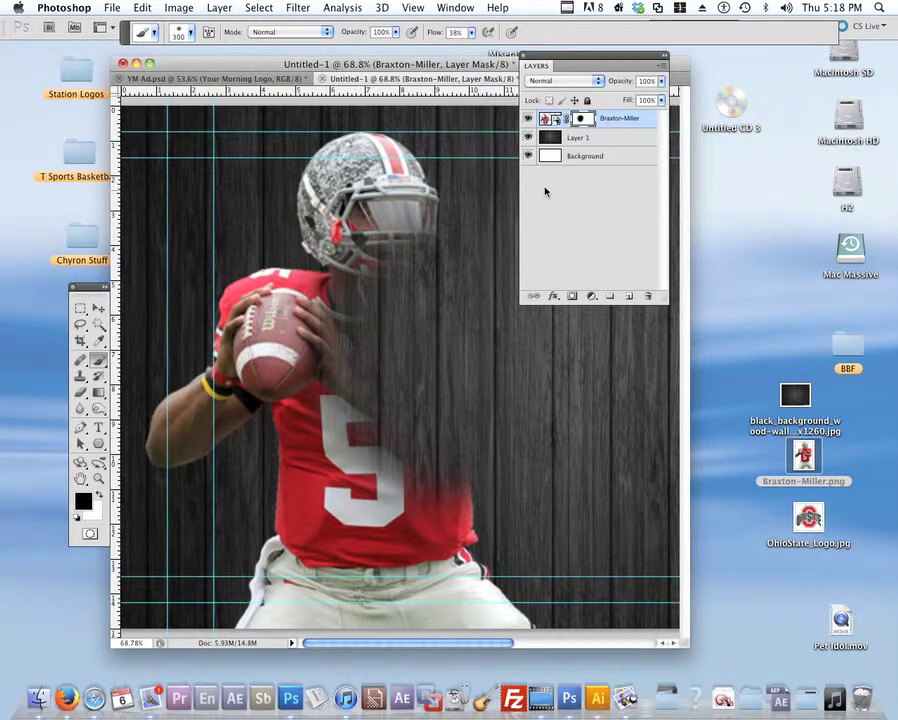
Step: Paint white and then black over the whole player on the Braxton-Miller mask, and restore the mask to solid white
{"action": "key", "text": "x"}
{"action": "mouse_move", "coordinate": [393, 287]}
{"action": "left_mouse_down"}
{"action": "mouse_move", "coordinate": [373, 411]}
{"action": "mouse_move", "coordinate": [437, 493]}
{"action": "mouse_move", "coordinate": [470, 515]}
{"action": "mouse_move", "coordinate": [476, 136]}
{"action": "mouse_move", "coordinate": [470, 230]}
{"action": "mouse_move", "coordinate": [560, 330]}
{"action": "mouse_move", "coordinate": [625, 433]}
{"action": "mouse_move", "coordinate": [524, 366]}
{"action": "mouse_move", "coordinate": [456, 292]}
{"action": "mouse_move", "coordinate": [385, 183]}
{"action": "mouse_move", "coordinate": [350, 170]}
{"action": "mouse_move", "coordinate": [425, 164]}
{"action": "mouse_move", "coordinate": [531, 377]}
{"action": "mouse_move", "coordinate": [402, 250]}
{"action": "mouse_move", "coordinate": [174, 497]}
{"action": "mouse_move", "coordinate": [464, 294]}
{"action": "mouse_move", "coordinate": [284, 296]}
{"action": "mouse_move", "coordinate": [330, 450]}
{"action": "left_mouse_up"}
{"action": "key", "text": "x"}
{"action": "left_click_drag", "start_coordinate": [500, 615], "coordinate": [334, 584]}
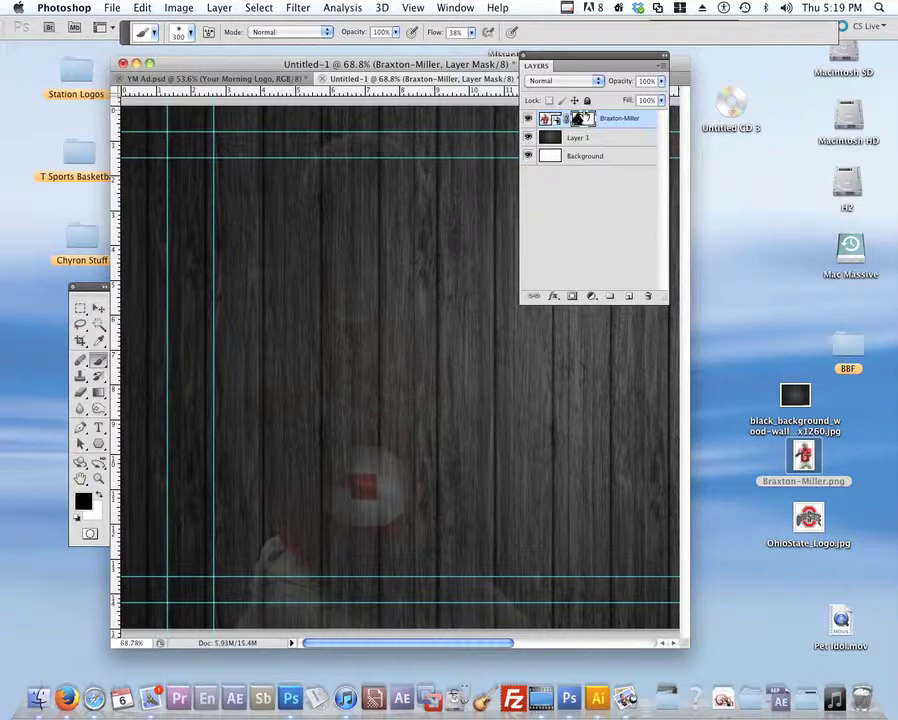
{"action": "left_click", "coordinate": [581, 116], "text": "shift"}
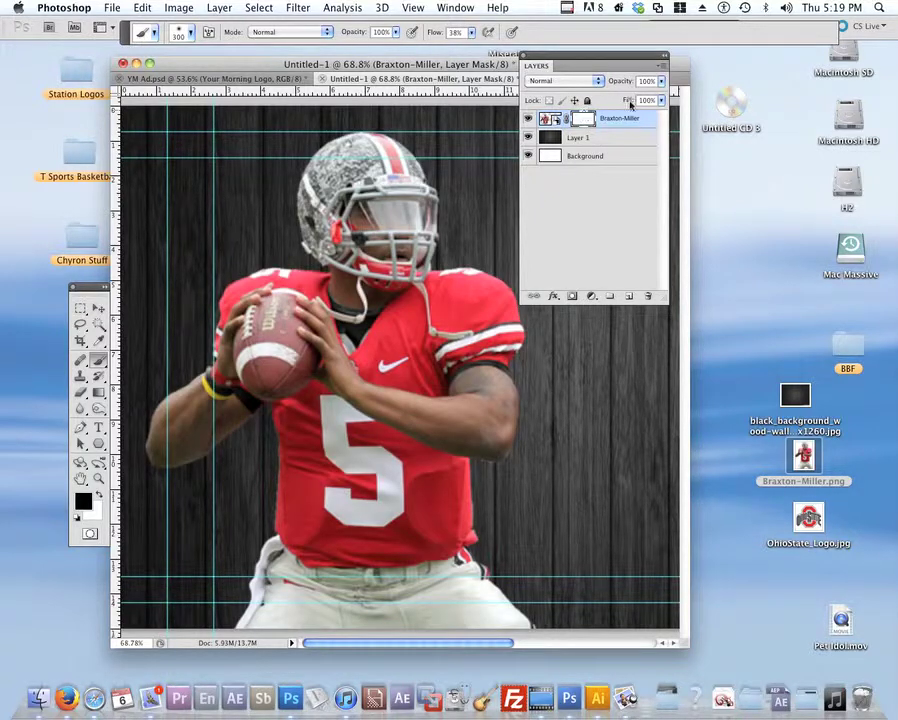
Step: Duplicate the Braxton-Miller layer, remove the layer mask from the copy, and hide the original layer
{"action": "left_click_drag", "start_coordinate": [590, 66], "coordinate": [715, 231]}
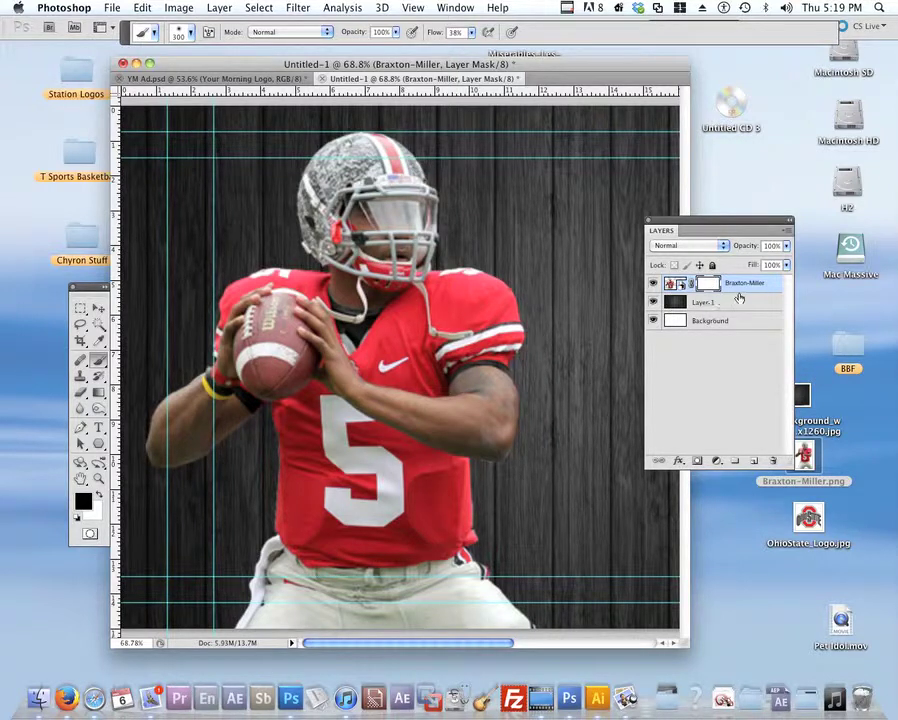
{"action": "left_click_drag", "start_coordinate": [756, 289], "coordinate": [735, 461]}
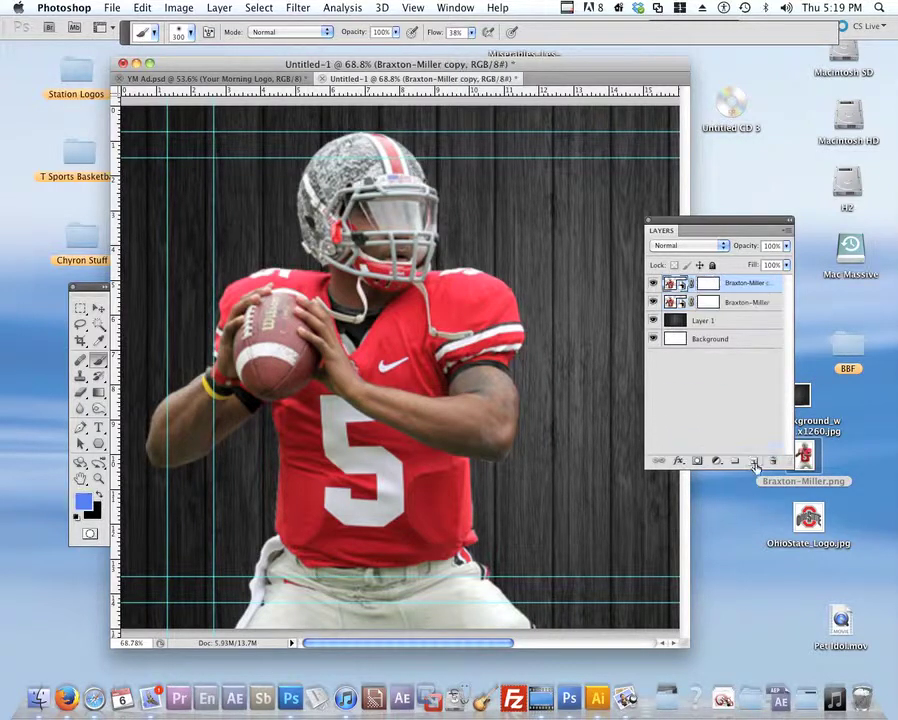
{"action": "left_click", "coordinate": [653, 302]}
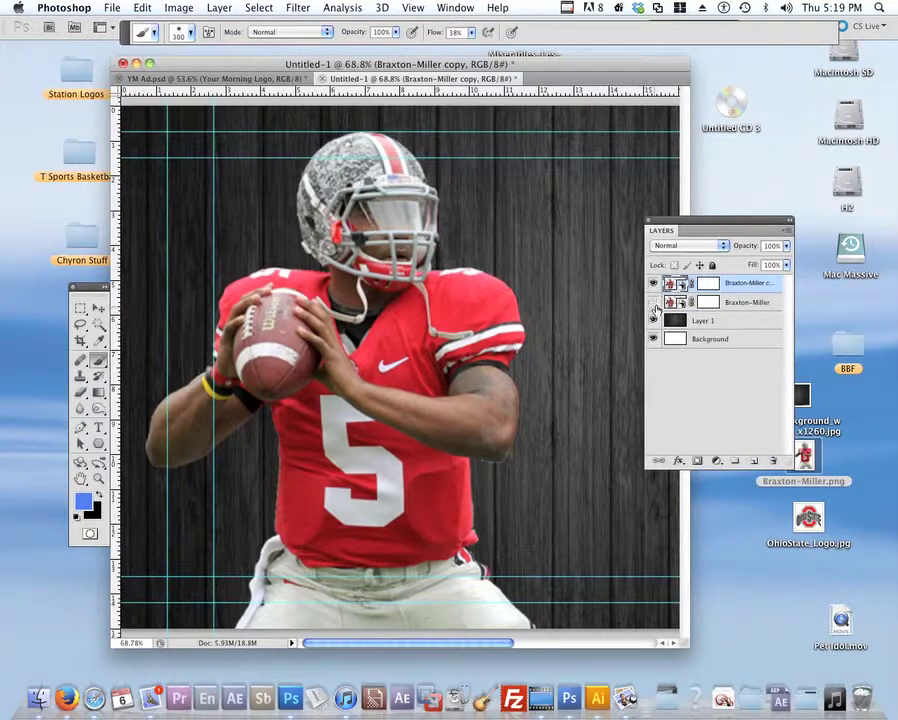
{"action": "left_click_drag", "start_coordinate": [679, 302], "coordinate": [771, 461]}
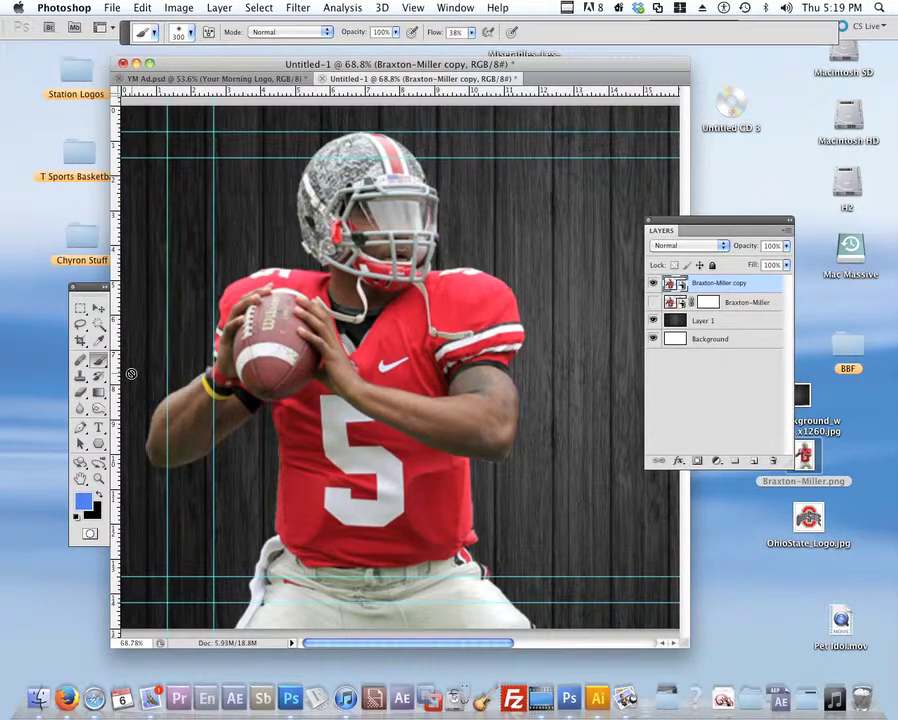
Step: Add a blank layer and merge it with the Braxton-Miller copy to get a pixel layer for the Eraser tool
{"action": "key", "text": "e"}
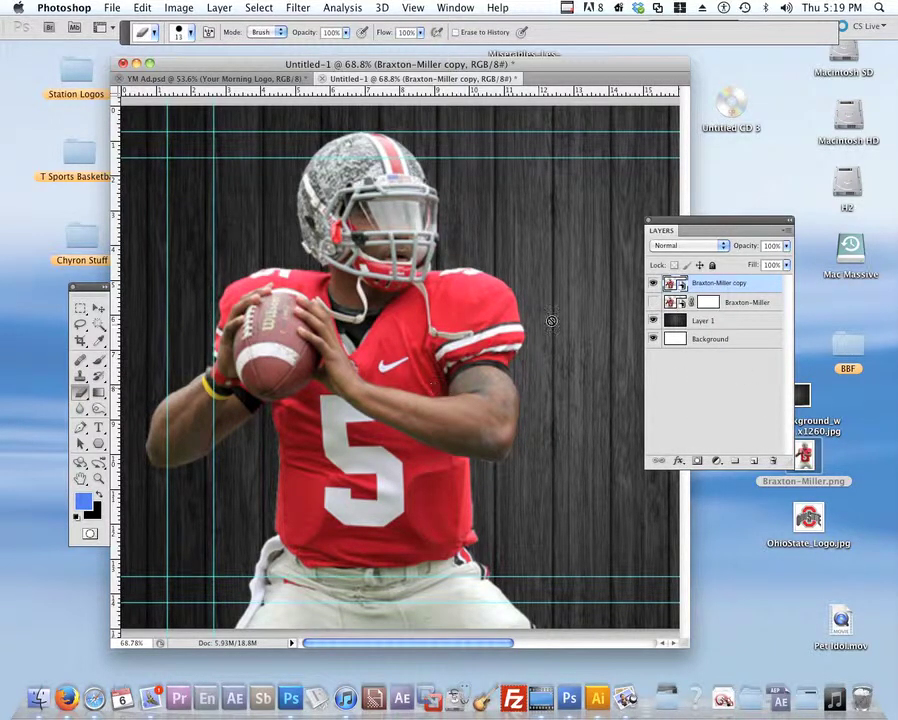
{"action": "left_click", "coordinate": [755, 461]}
{"action": "left_click", "coordinate": [733, 302], "text": "shift"}
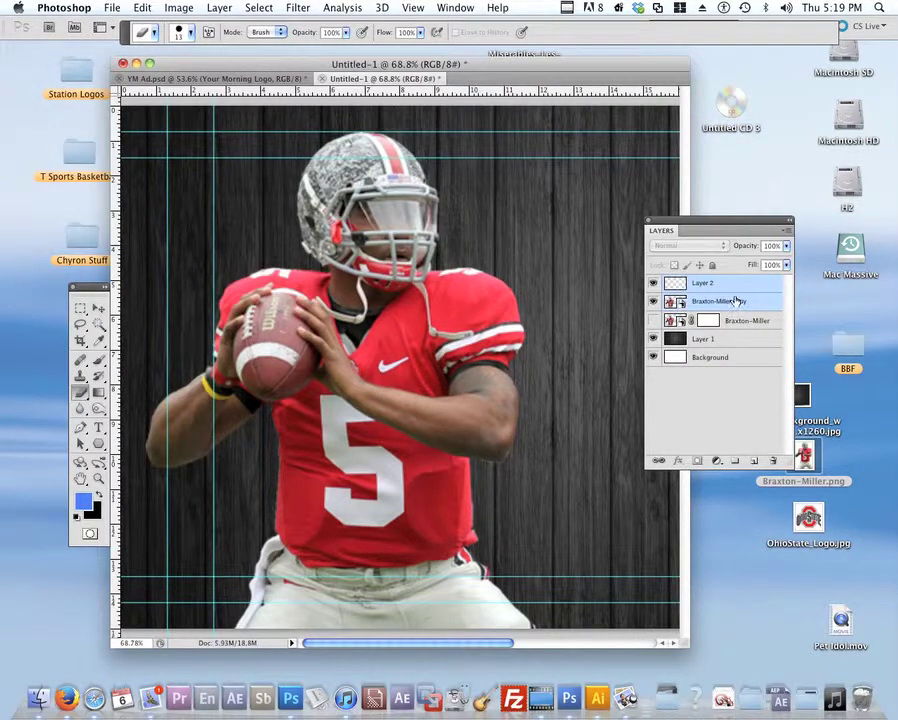
{"action": "right_click", "coordinate": [736, 288]}
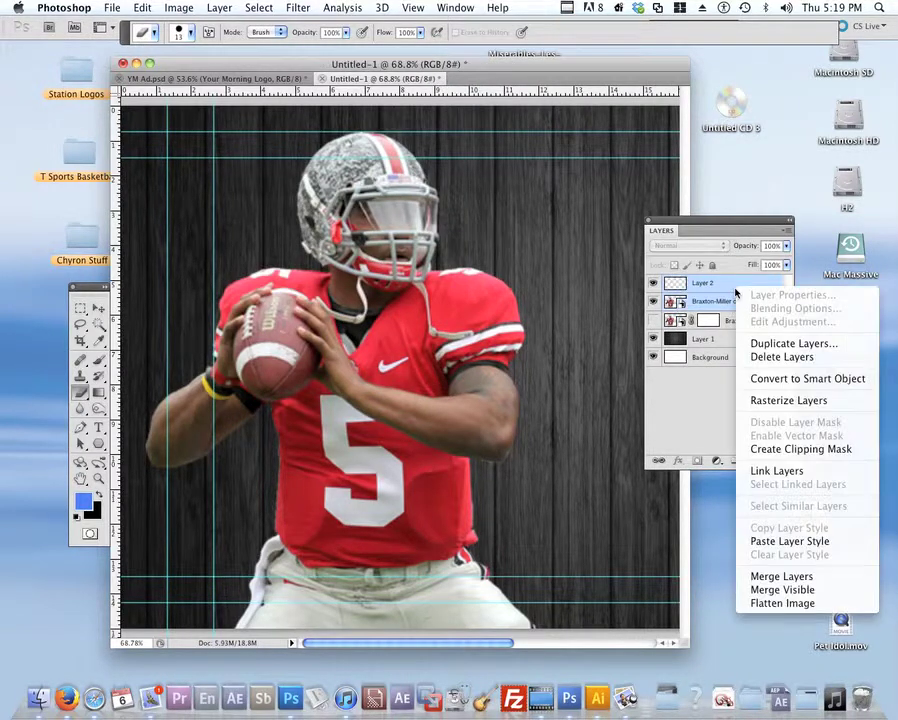
{"action": "left_click", "coordinate": [782, 576]}
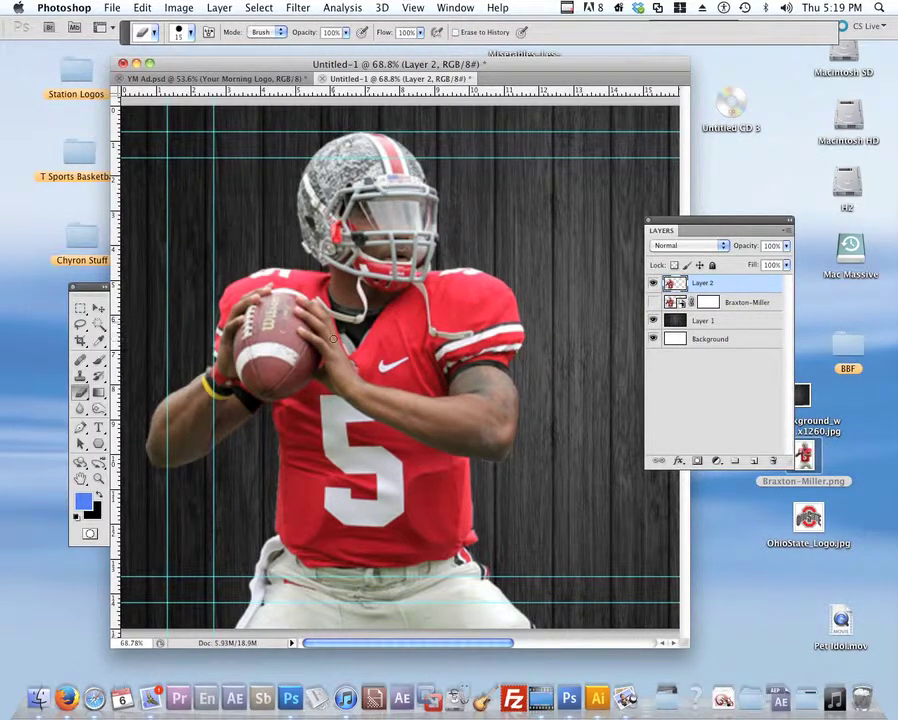
Step: Erase the player's outer shoulder and elbow beside the Nike logo on Layer 2 with a 125 px eraser
{"action": "key", "text": "bracketright"}
{"action": "mouse_move", "coordinate": [474, 281]}
{"action": "left_mouse_down"}
{"action": "mouse_move", "coordinate": [492, 432]}
{"action": "mouse_move", "coordinate": [463, 281]}
{"action": "mouse_move", "coordinate": [498, 420]}
{"action": "left_mouse_up"}
{"action": "left_click", "coordinate": [712, 398]}
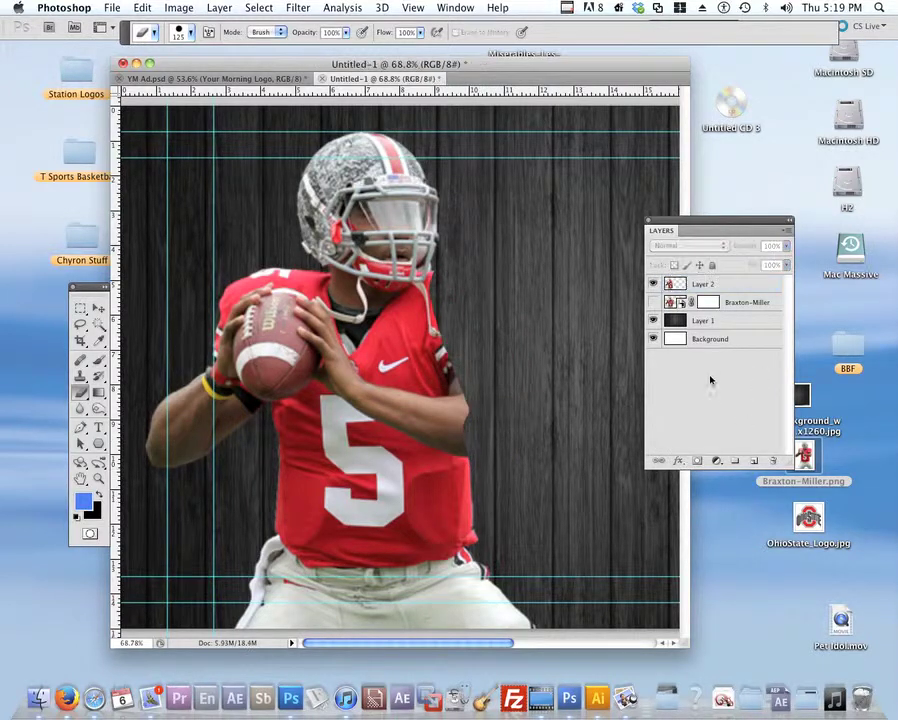
Step: Select Layer 2 and undo the eraser strokes on the player's shoulder and elbow
{"action": "left_click", "coordinate": [690, 284]}
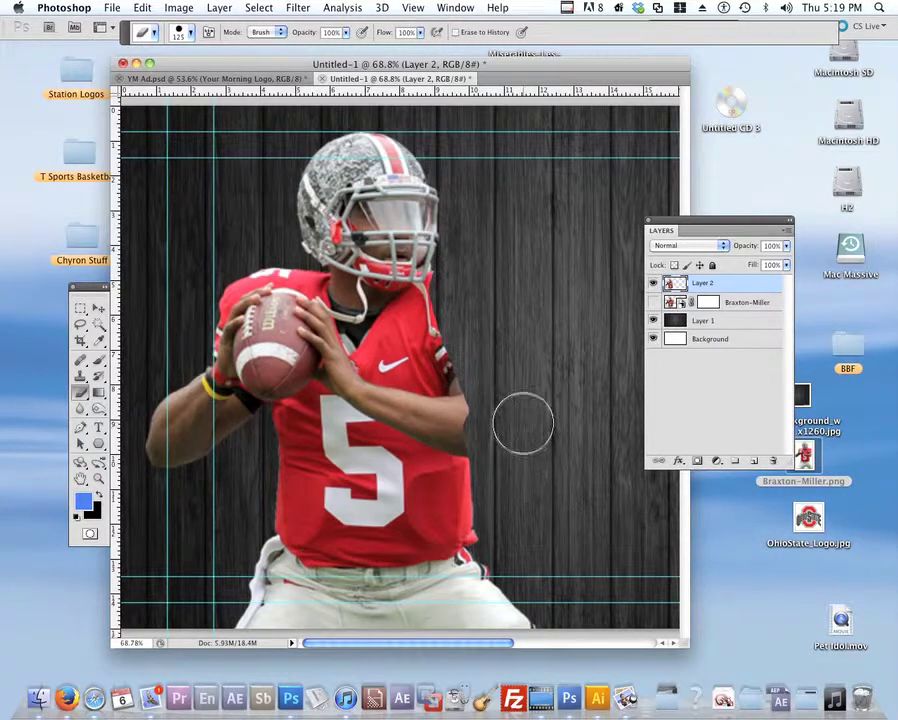
{"action": "key", "text": "ctrl+alt+z"}
{"action": "key", "text": "ctrl+alt+z"}
{"action": "key", "text": "ctrl+alt+z"}
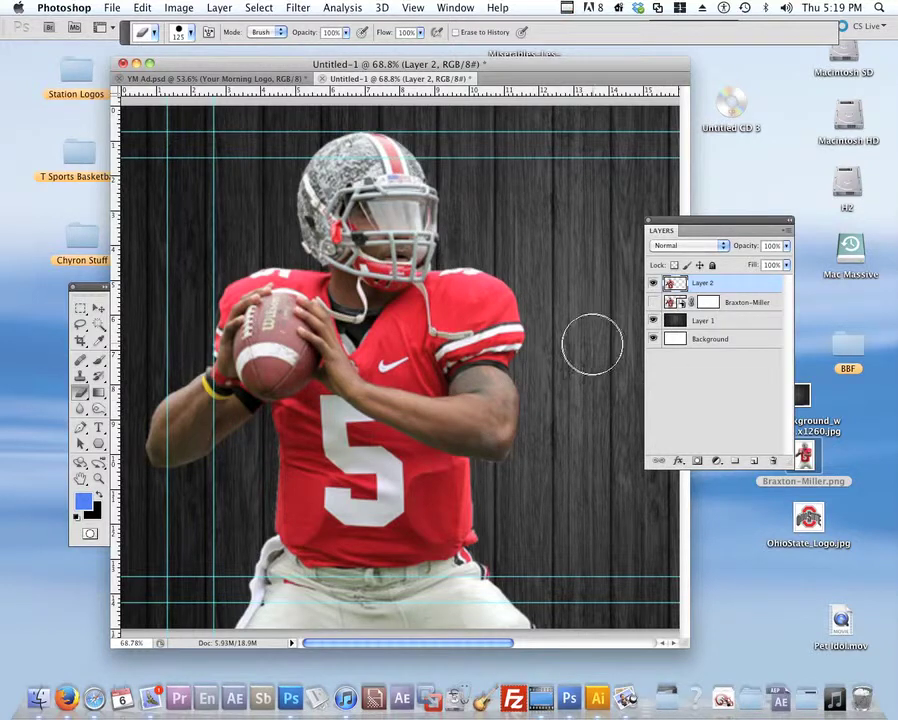
Step: Inspect the player's elbow up close, hide Layer 2 and show the masked Braxton-Miller layer
{"action": "left_click_drag", "start_coordinate": [494, 426], "coordinate": [575, 392]}
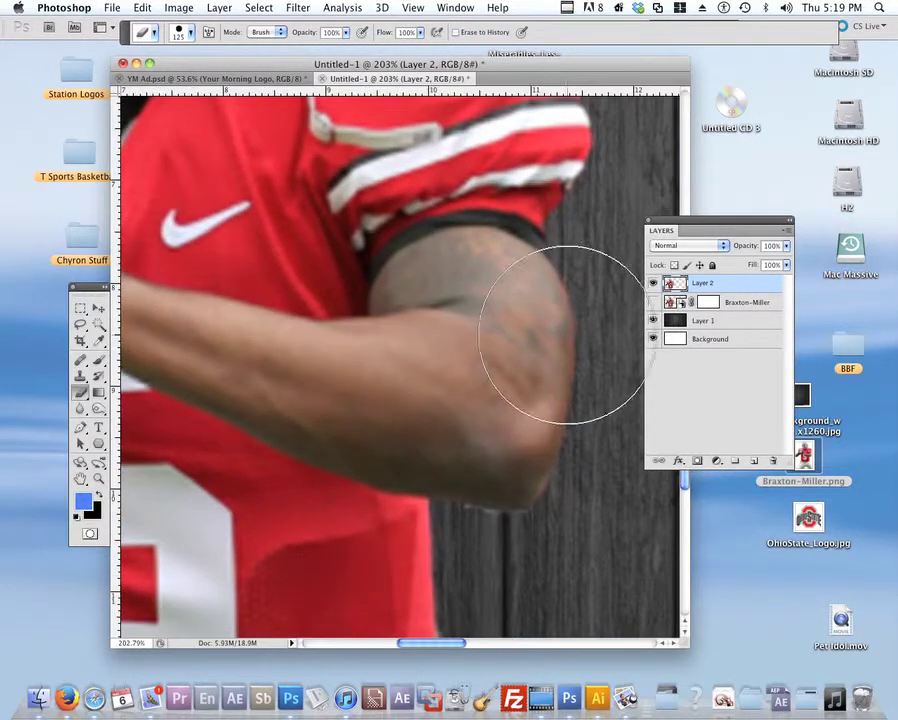
{"action": "key", "text": "super+0"}
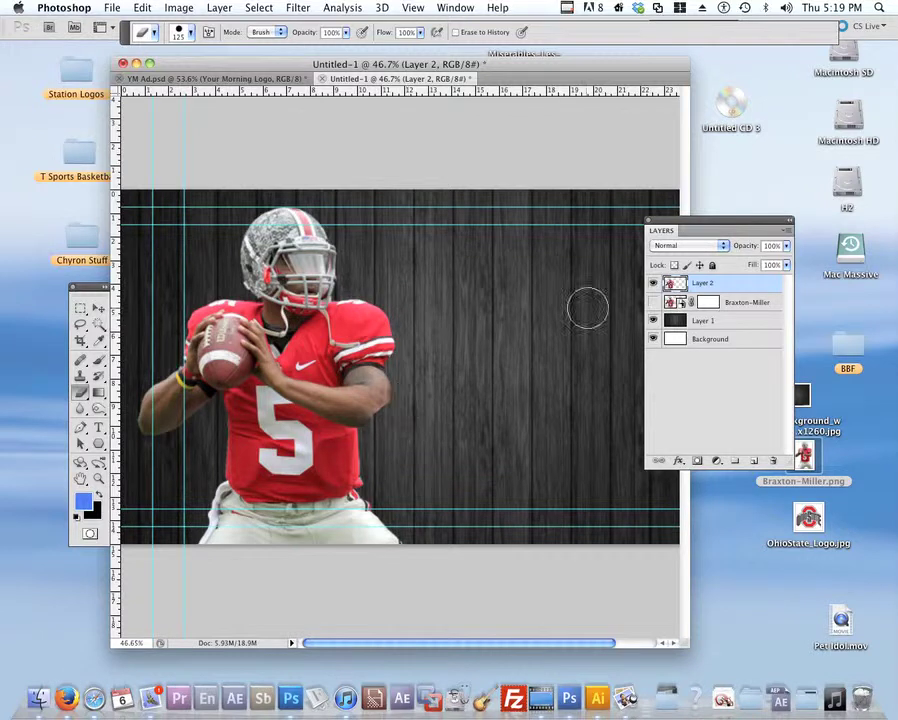
{"action": "left_click", "coordinate": [653, 283]}
{"action": "left_click", "coordinate": [653, 301]}
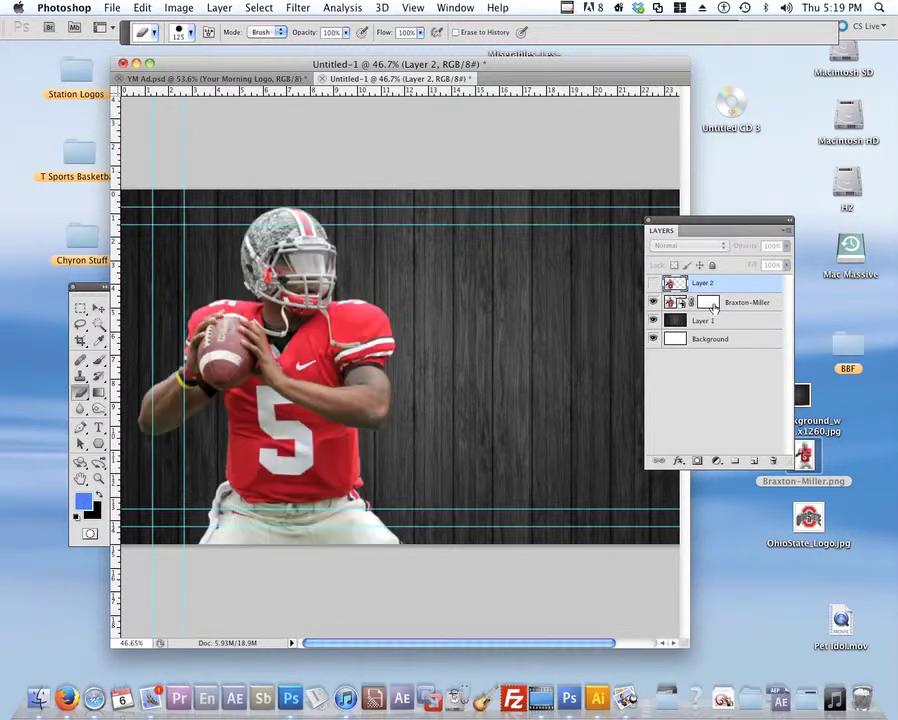
Step: Hide the player's elbow by painting black on the Braxton-Miller layer mask with a 300 px brush at 38% flow
{"action": "left_click", "coordinate": [707, 301]}
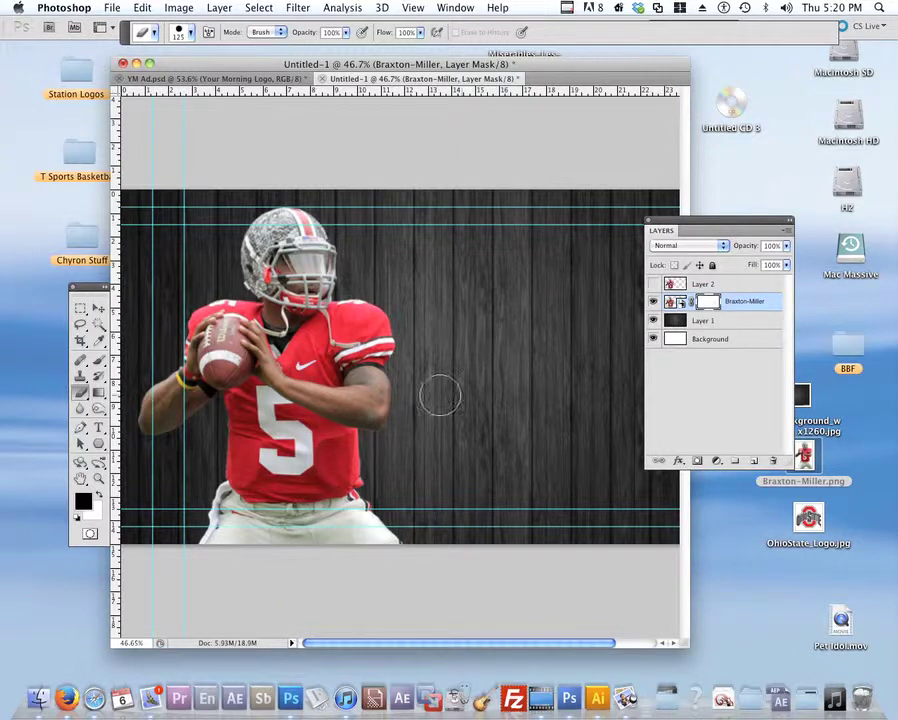
{"action": "left_click_drag", "start_coordinate": [316, 417], "coordinate": [359, 407]}
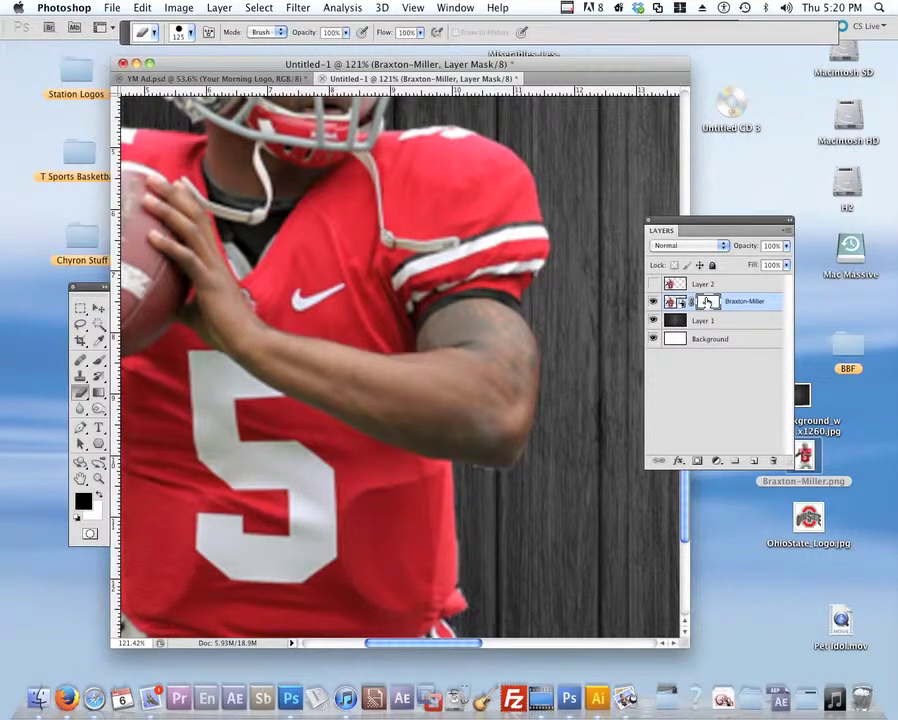
{"action": "left_click", "coordinate": [100, 310]}
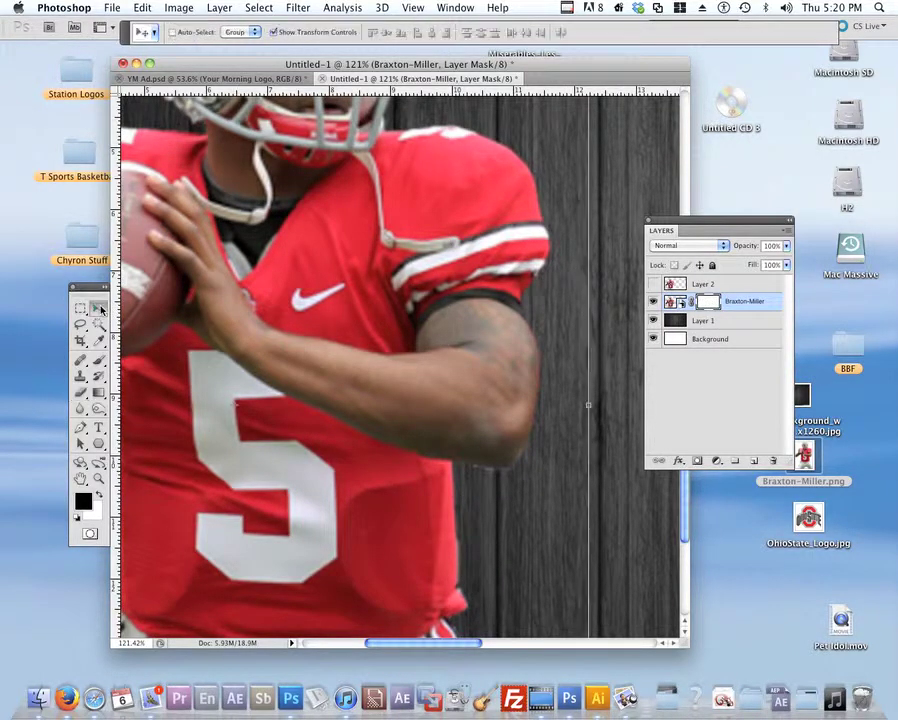
{"action": "left_click_drag", "start_coordinate": [494, 356], "coordinate": [565, 377]}
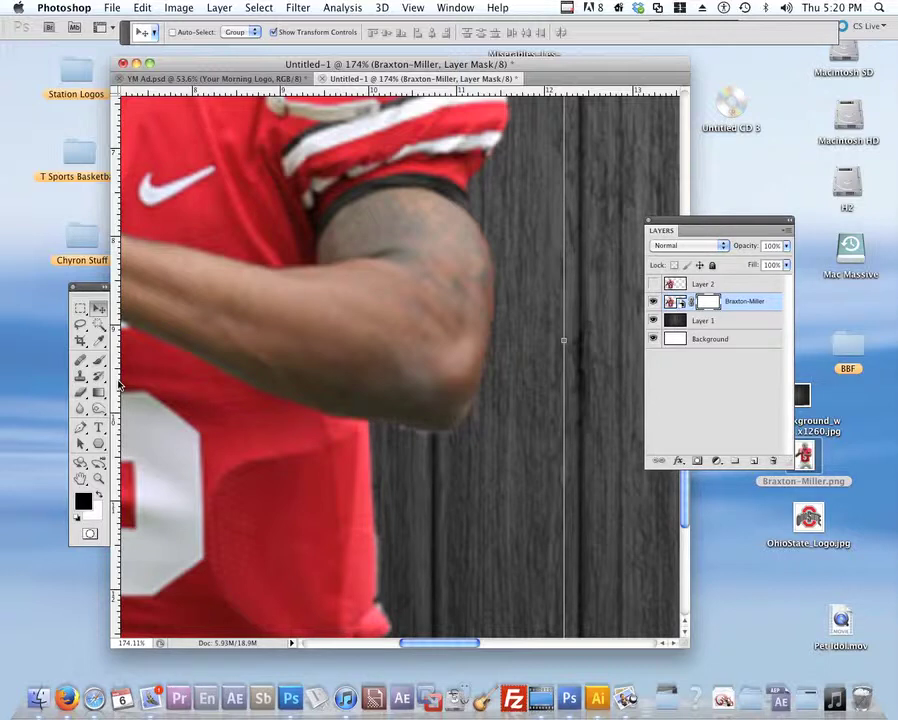
{"action": "key", "text": "b"}
{"action": "mouse_move", "coordinate": [468, 386]}
{"action": "left_mouse_down"}
{"action": "mouse_move", "coordinate": [476, 444]}
{"action": "mouse_move", "coordinate": [500, 355]}
{"action": "mouse_move", "coordinate": [474, 364]}
{"action": "mouse_move", "coordinate": [465, 350]}
{"action": "left_mouse_up"}
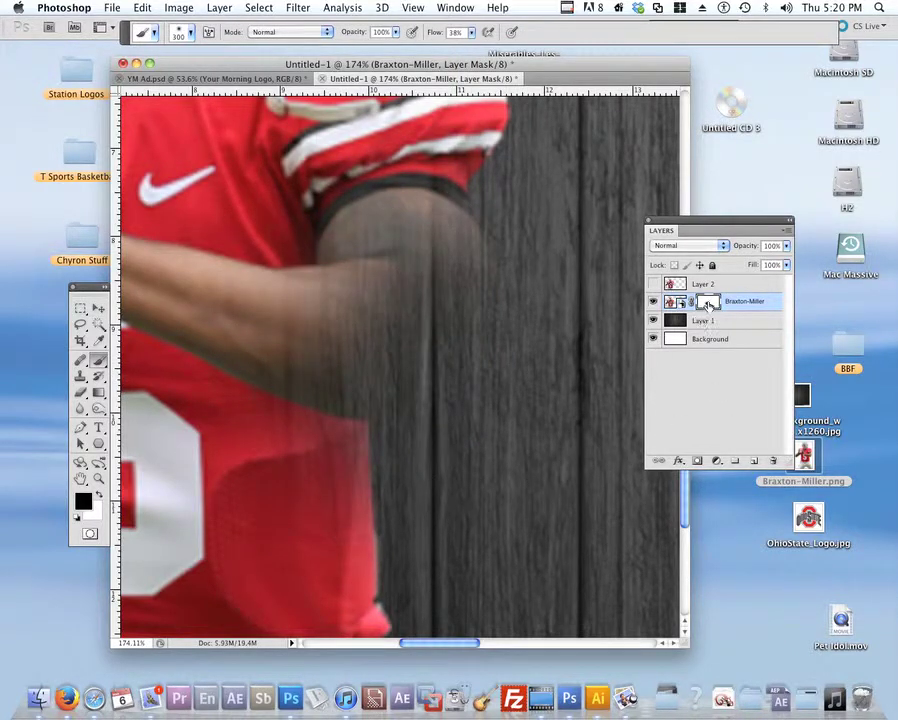
Step: Restore the player's elbow by painting white over it on the Braxton-Miller layer mask
{"action": "key", "text": "x"}
{"action": "mouse_move", "coordinate": [475, 341]}
{"action": "left_mouse_down"}
{"action": "mouse_move", "coordinate": [390, 337]}
{"action": "mouse_move", "coordinate": [434, 322]}
{"action": "mouse_move", "coordinate": [444, 334]}
{"action": "mouse_move", "coordinate": [430, 350]}
{"action": "left_mouse_up"}
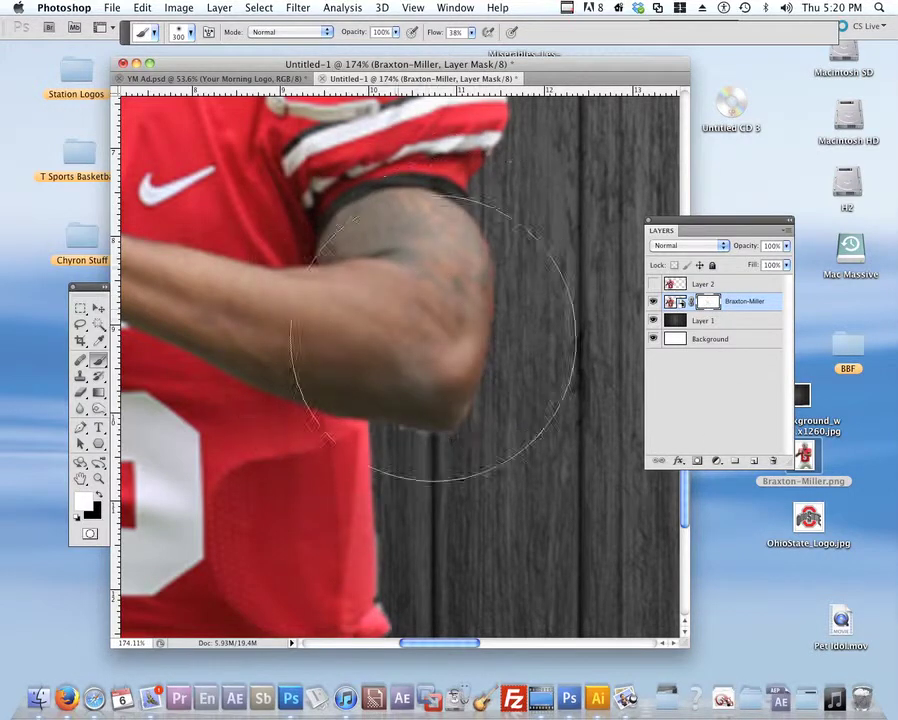
{"action": "mouse_move", "coordinate": [473, 305]}
{"action": "left_mouse_down"}
{"action": "mouse_move", "coordinate": [360, 320]}
{"action": "mouse_move", "coordinate": [381, 324]}
{"action": "left_mouse_up"}
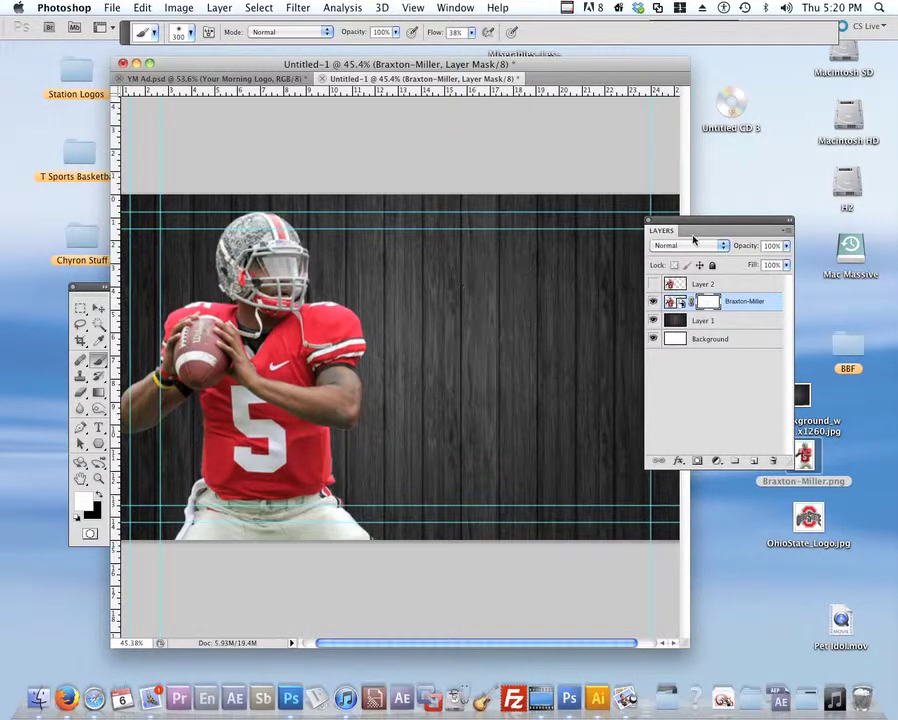
Step: Select Layer 2, move the floating layer list off the artwork and widen the document window
{"action": "mouse_move", "coordinate": [711, 229]}
{"action": "left_mouse_down"}
{"action": "mouse_move", "coordinate": [752, 196]}
{"action": "mouse_move", "coordinate": [744, 177]}
{"action": "left_mouse_up"}
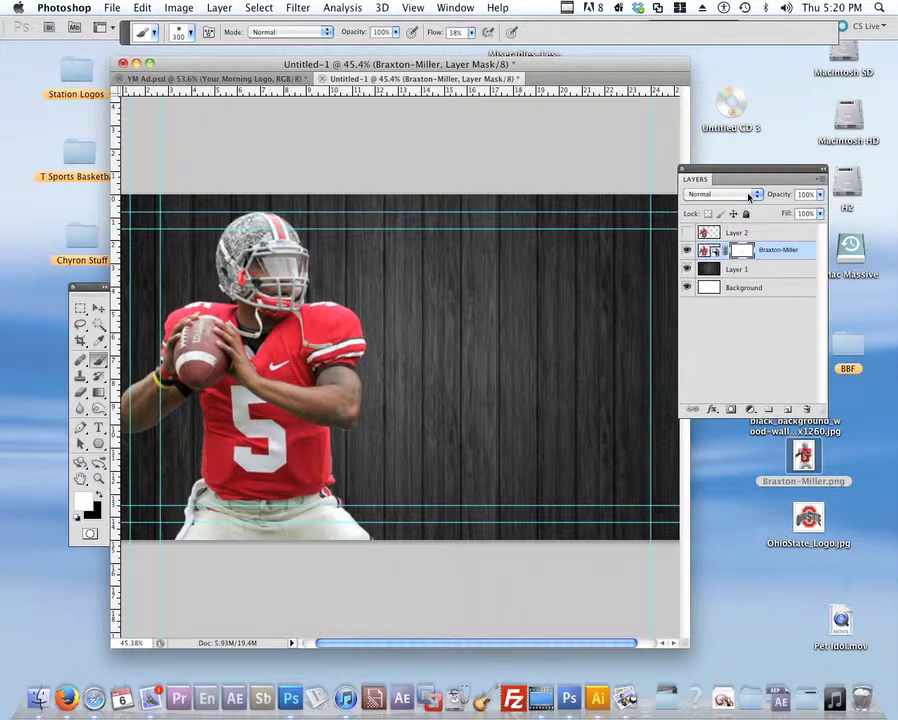
{"action": "left_click_drag", "start_coordinate": [745, 176], "coordinate": [680, 161]}
{"action": "left_click", "coordinate": [687, 219]}
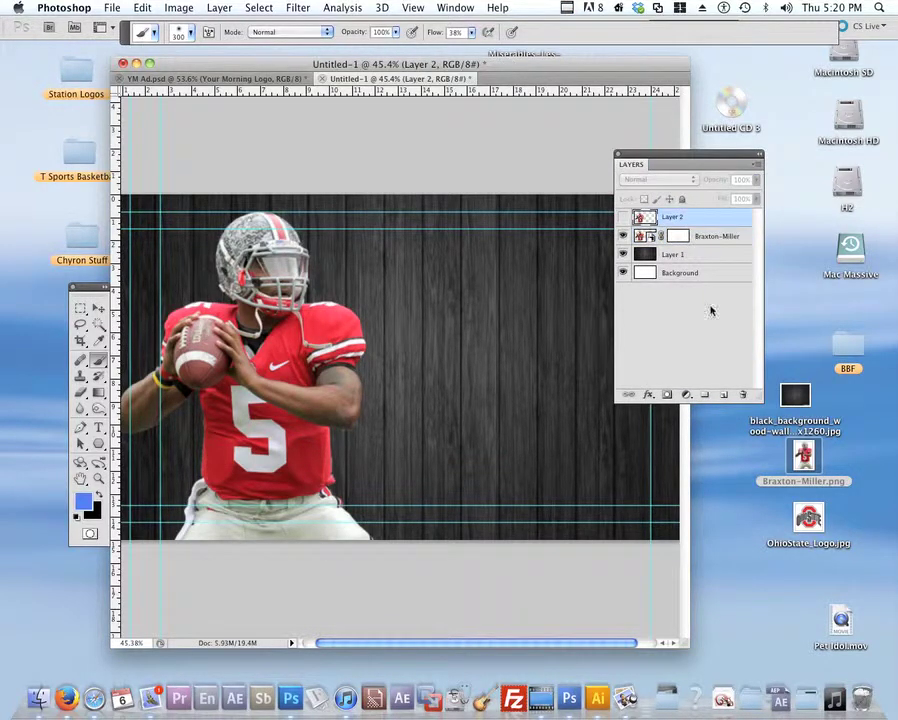
{"action": "left_click_drag", "start_coordinate": [662, 155], "coordinate": [763, 145]}
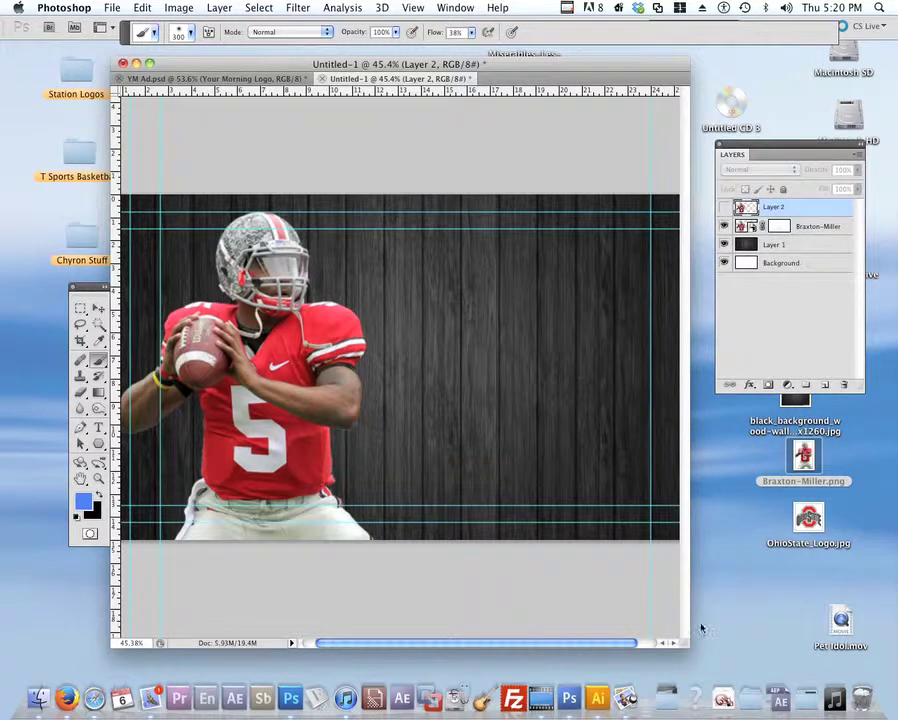
{"action": "left_click_drag", "start_coordinate": [686, 649], "coordinate": [729, 635]}
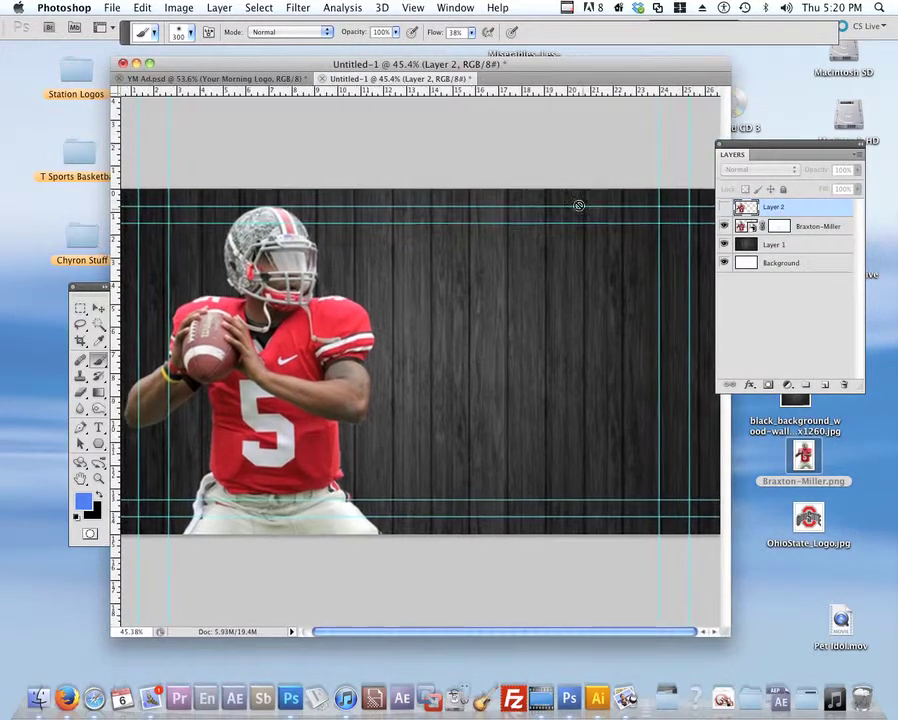
{"action": "left_click", "coordinate": [586, 174]}
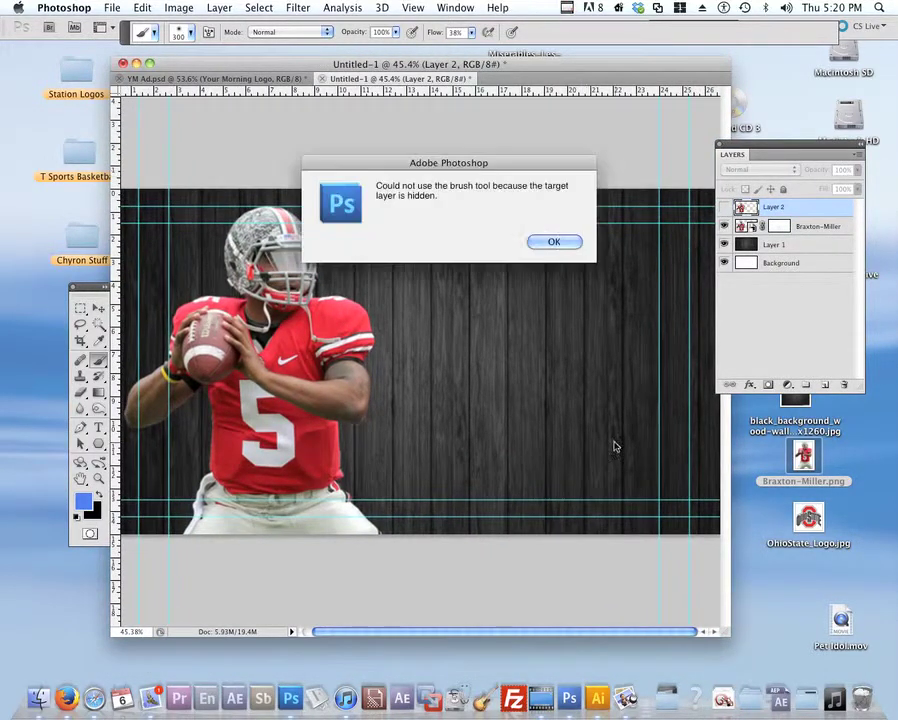
{"action": "left_click", "coordinate": [558, 241]}
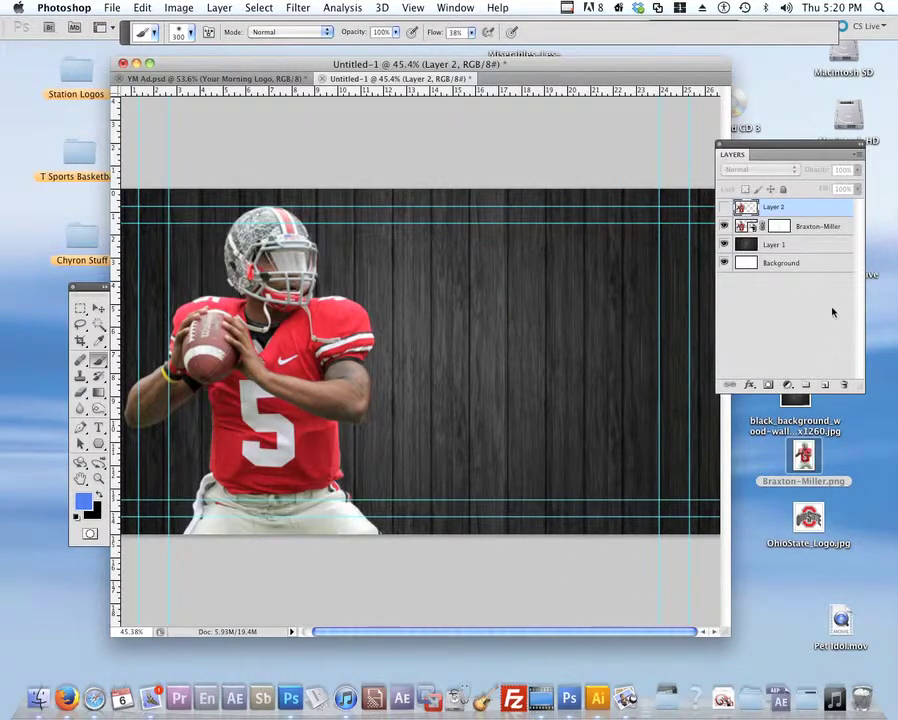
Step: Add a new blank layer and place it between the Braxton-Miller layer and Layer 1
{"action": "left_click", "coordinate": [823, 386]}
{"action": "left_click_drag", "start_coordinate": [803, 216], "coordinate": [799, 253]}
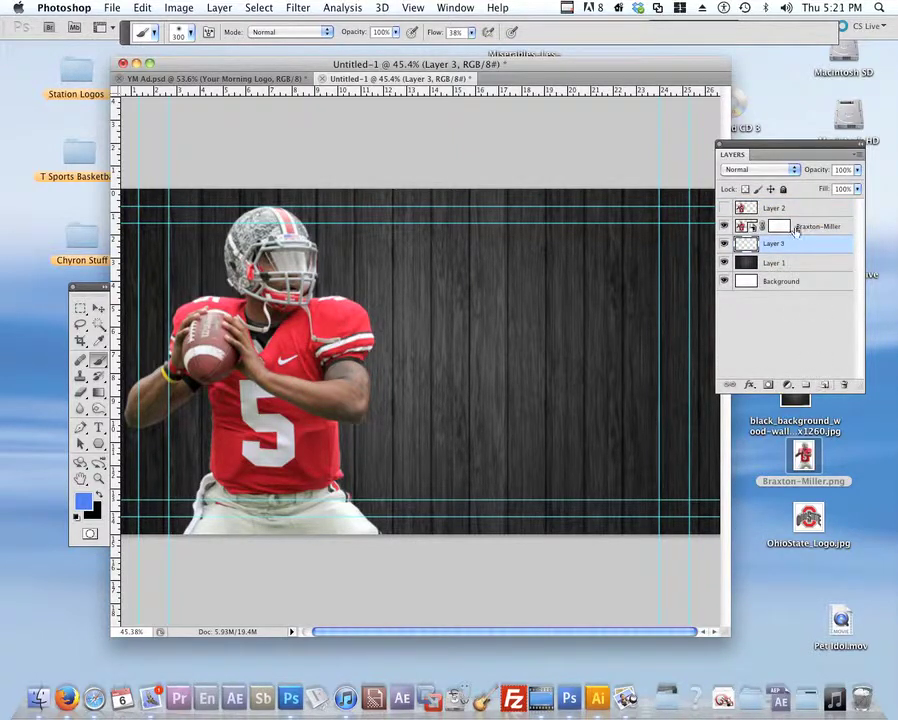
{"action": "left_click_drag", "start_coordinate": [780, 148], "coordinate": [609, 155]}
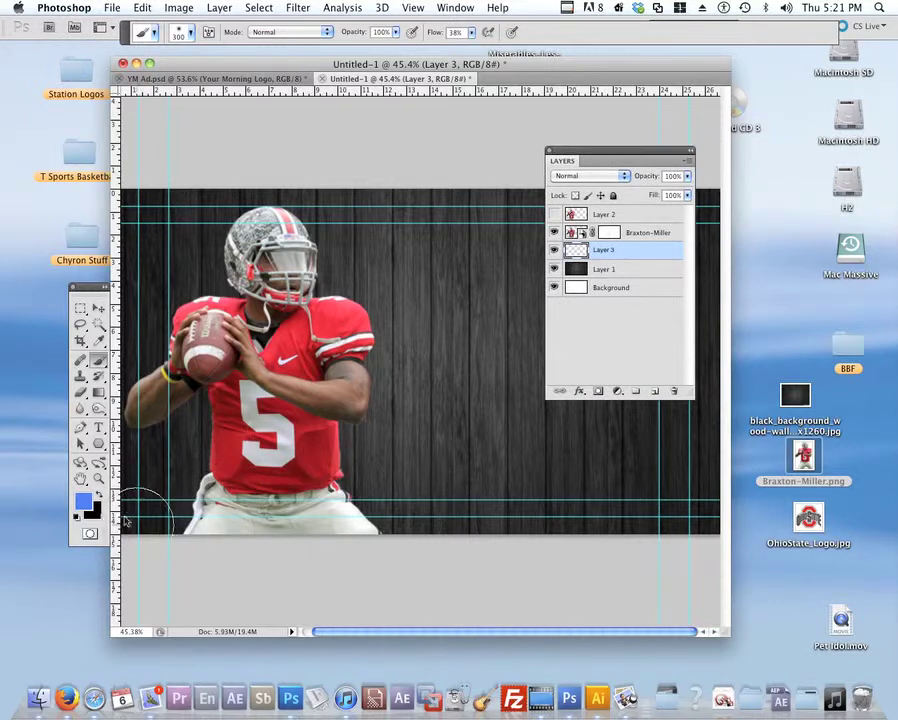
Step: Set the foreground color to dark red #5e0002 by sampling the player's football
{"action": "left_click", "coordinate": [85, 501]}
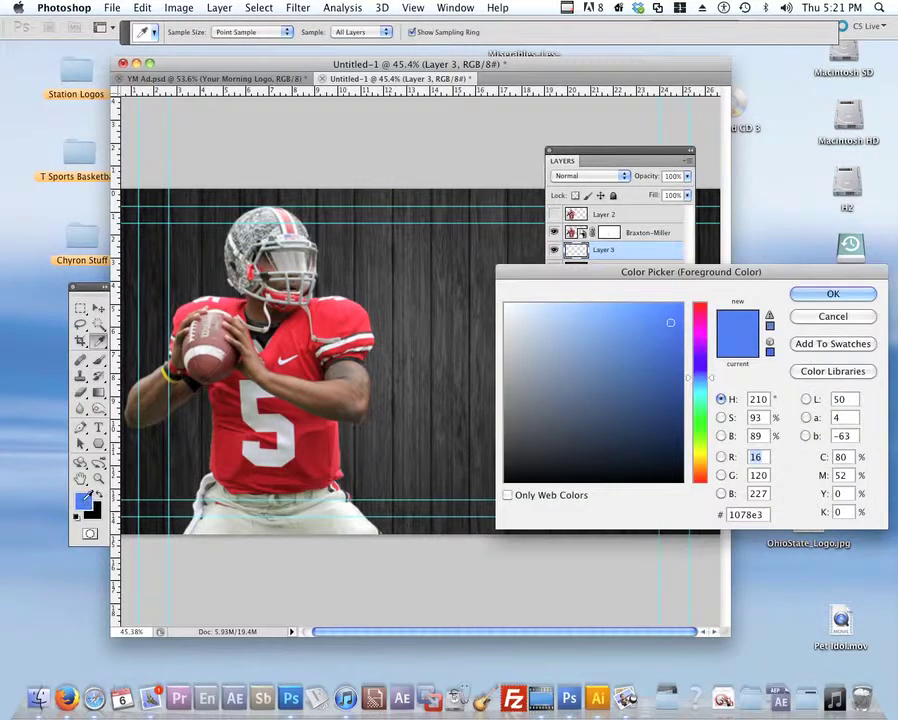
{"action": "left_click", "coordinate": [310, 475]}
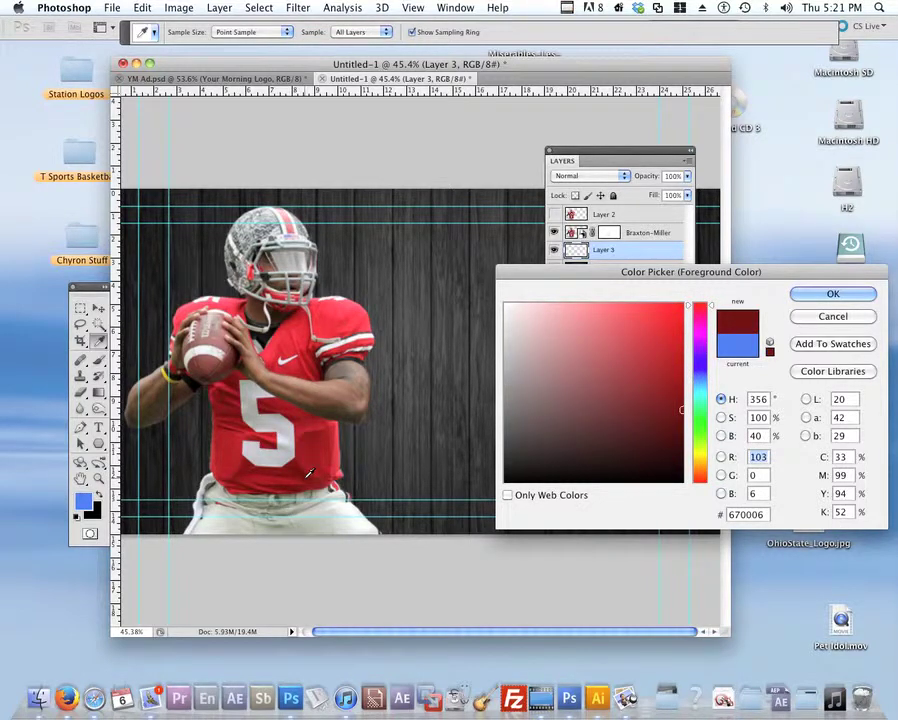
{"action": "left_click", "coordinate": [212, 325]}
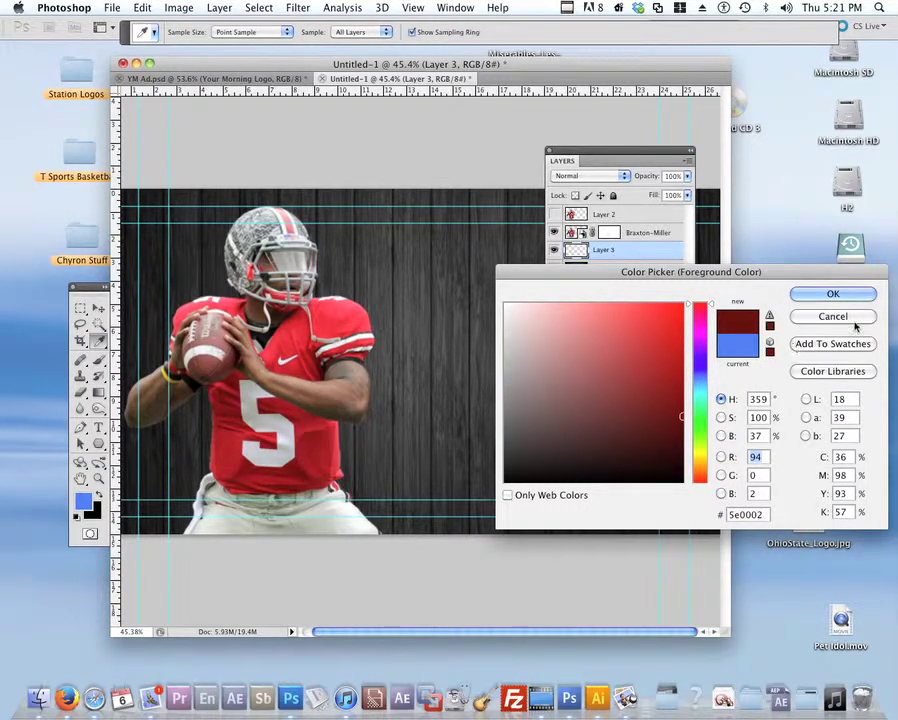
{"action": "left_click", "coordinate": [805, 293]}
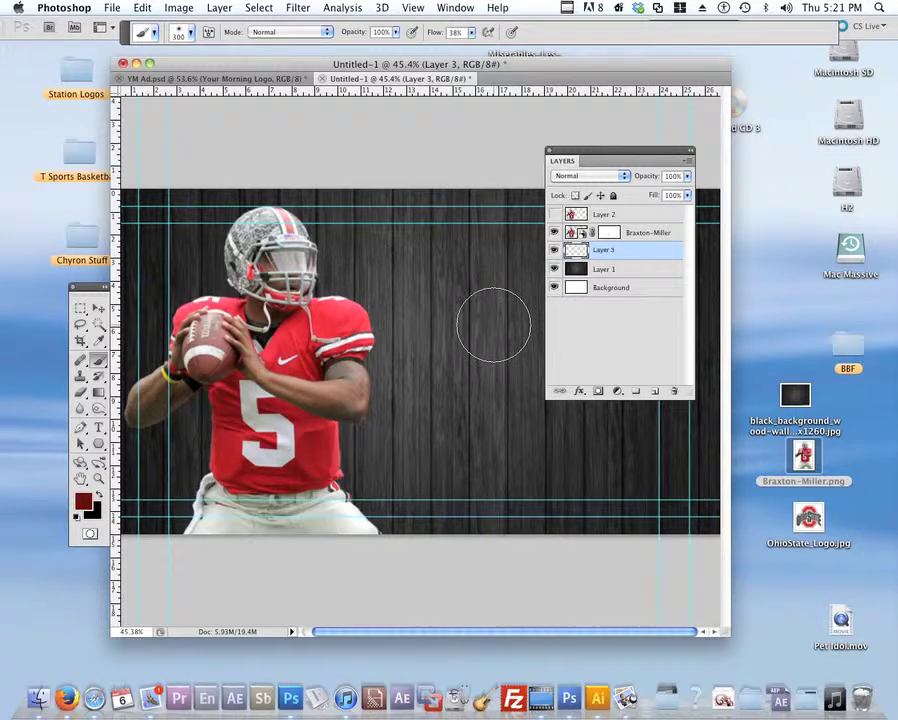
Step: Fill Layer 3 with the foreground color in Normal mode at 100% opacity
{"action": "left_click", "coordinate": [177, 7]}
{"action": "mouse_move", "coordinate": [142, 7]}
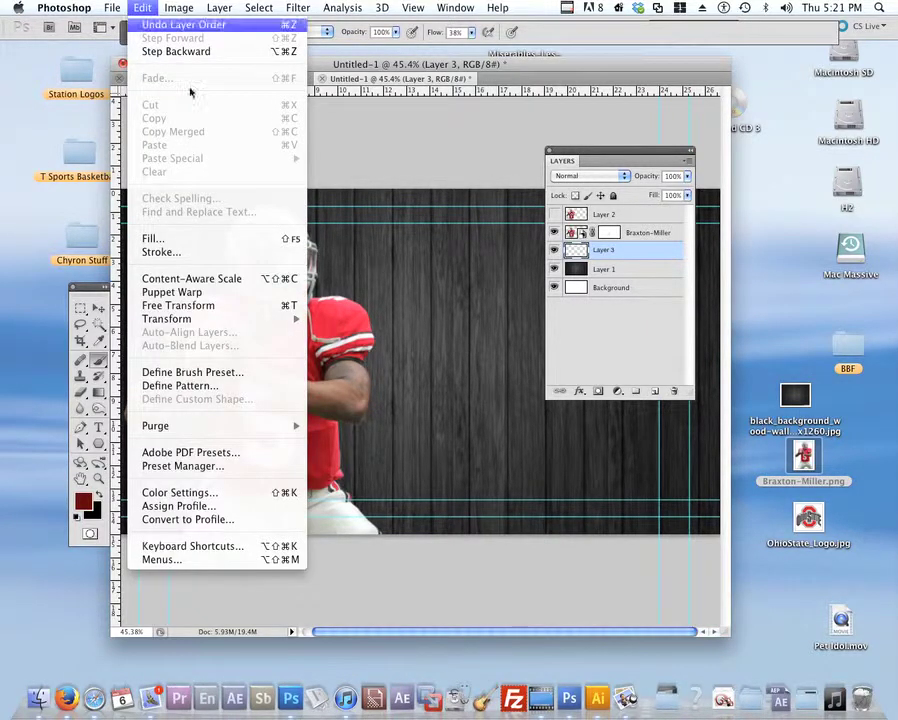
{"action": "left_click", "coordinate": [218, 238]}
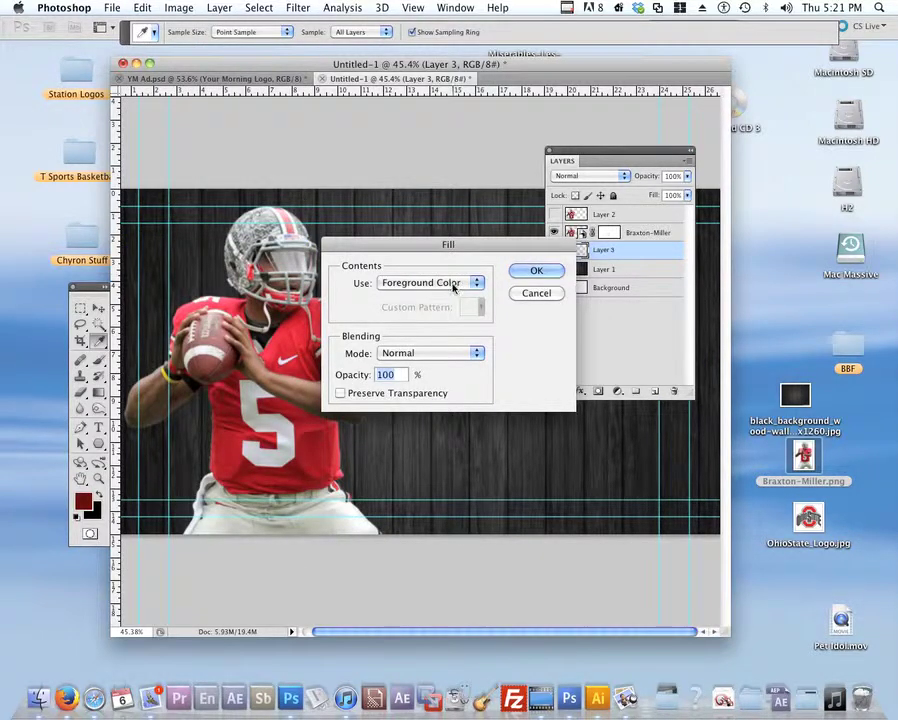
{"action": "left_click", "coordinate": [542, 275]}
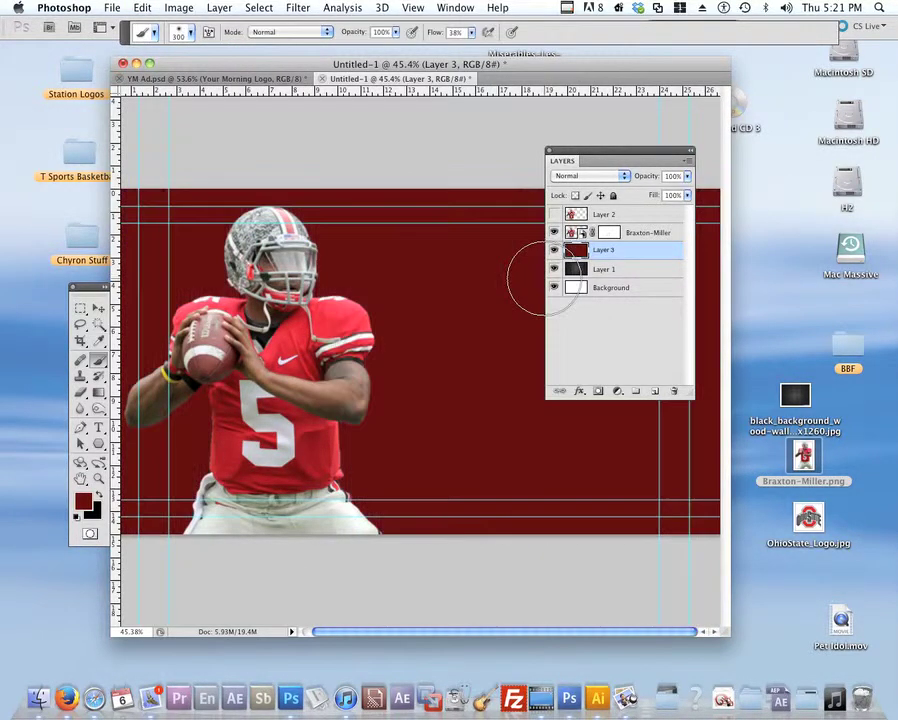
Step: Add a layer mask to Layer 3, choose the Gradient tool and widen the document window to show the whole canvas
{"action": "left_click_drag", "start_coordinate": [630, 160], "coordinate": [772, 116]}
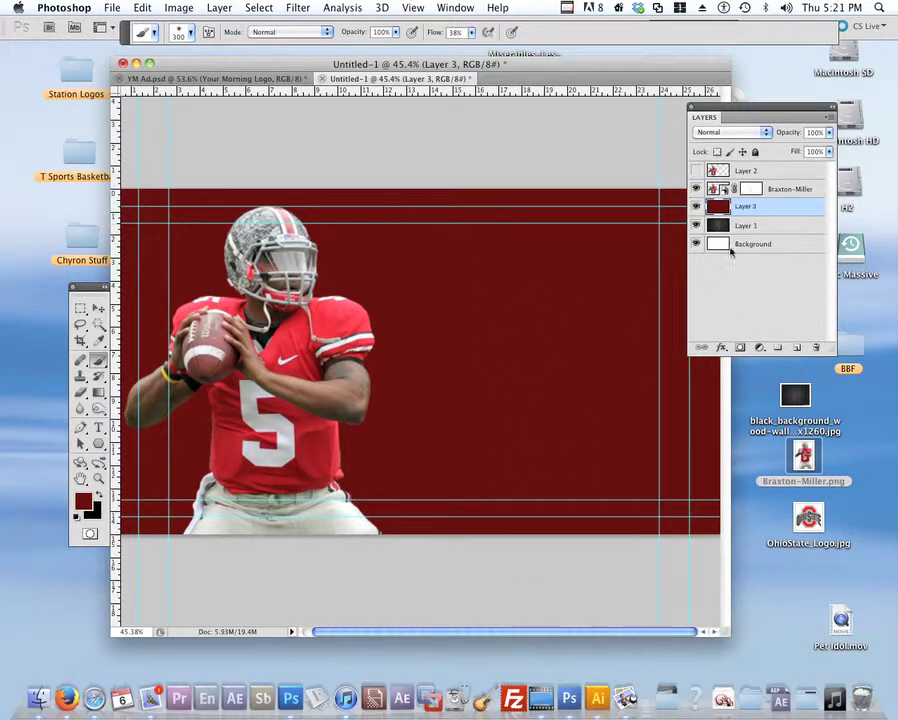
{"action": "left_click", "coordinate": [740, 348]}
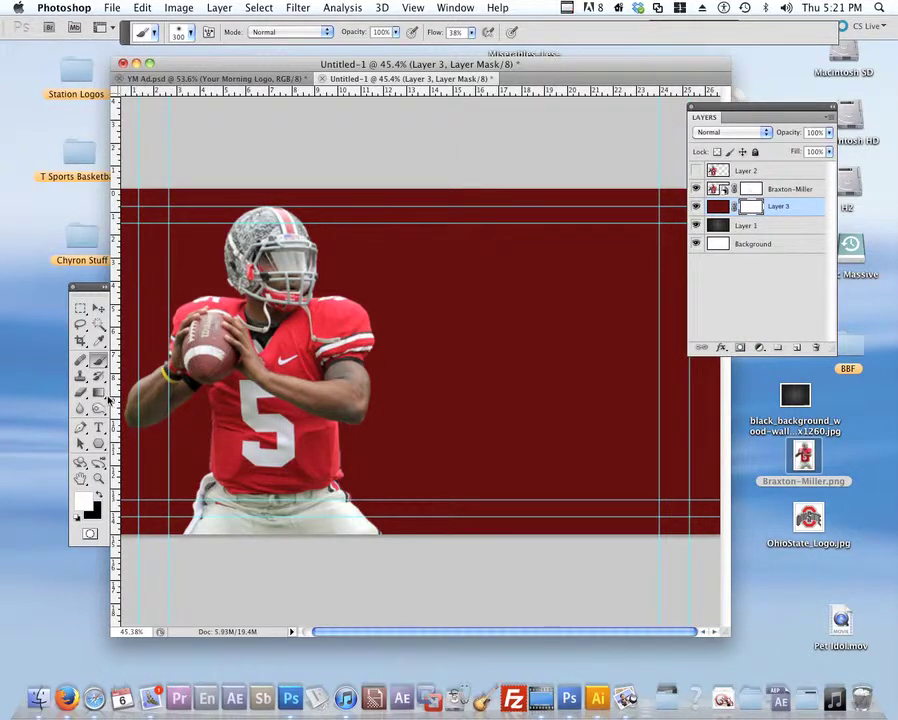
{"action": "left_click", "coordinate": [99, 395]}
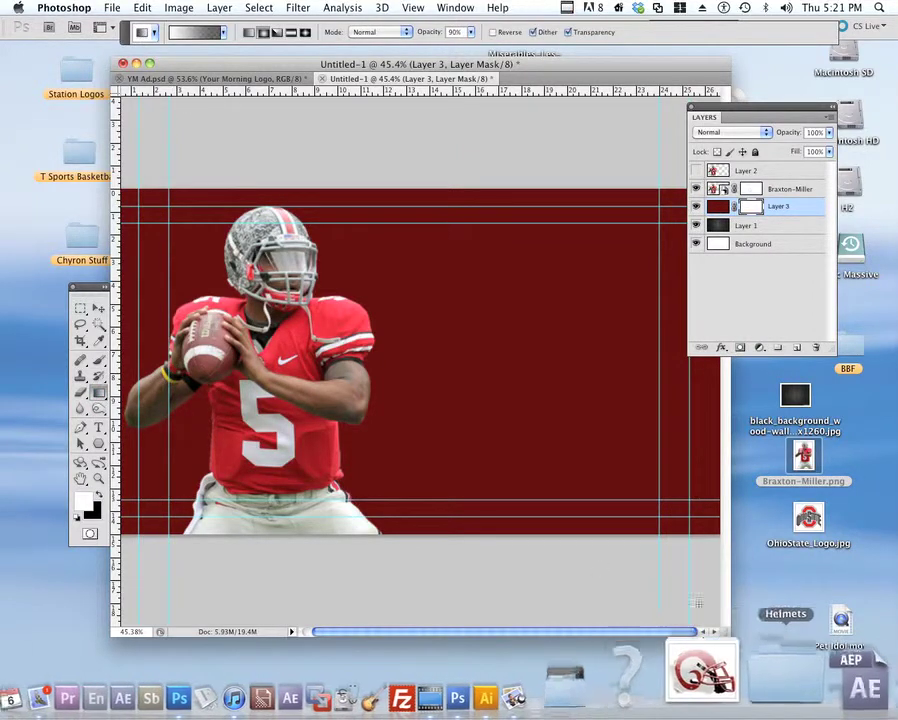
{"action": "left_click_drag", "start_coordinate": [726, 632], "coordinate": [804, 636]}
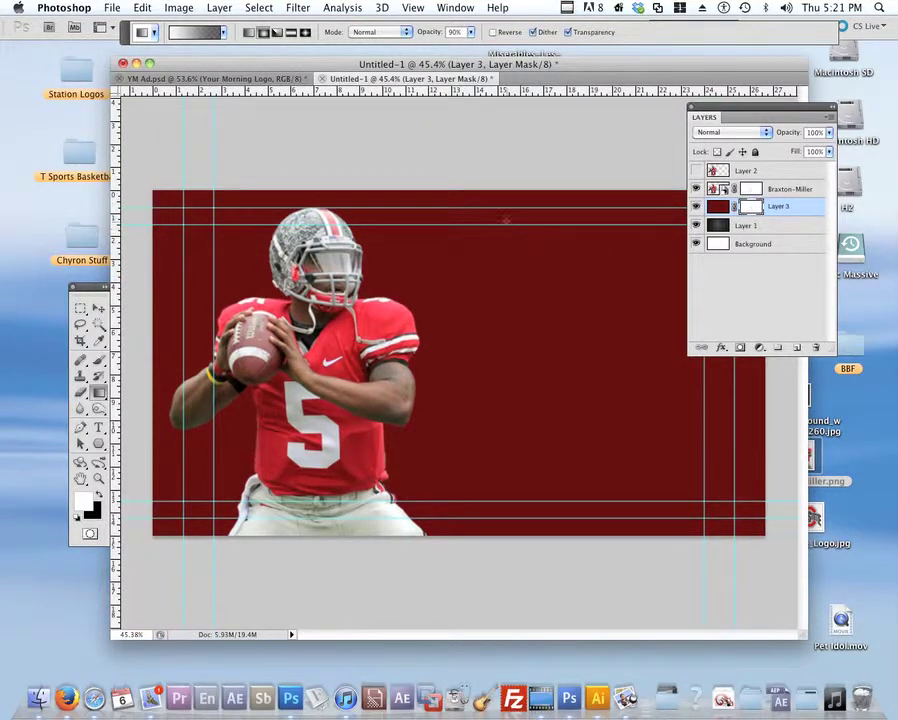
Step: Try a radial gradient at 90% opacity on Layer 3's mask from the canvas's upper middle to its lower edge, and undo it
{"action": "left_click_drag", "start_coordinate": [477, 207], "coordinate": [508, 521]}
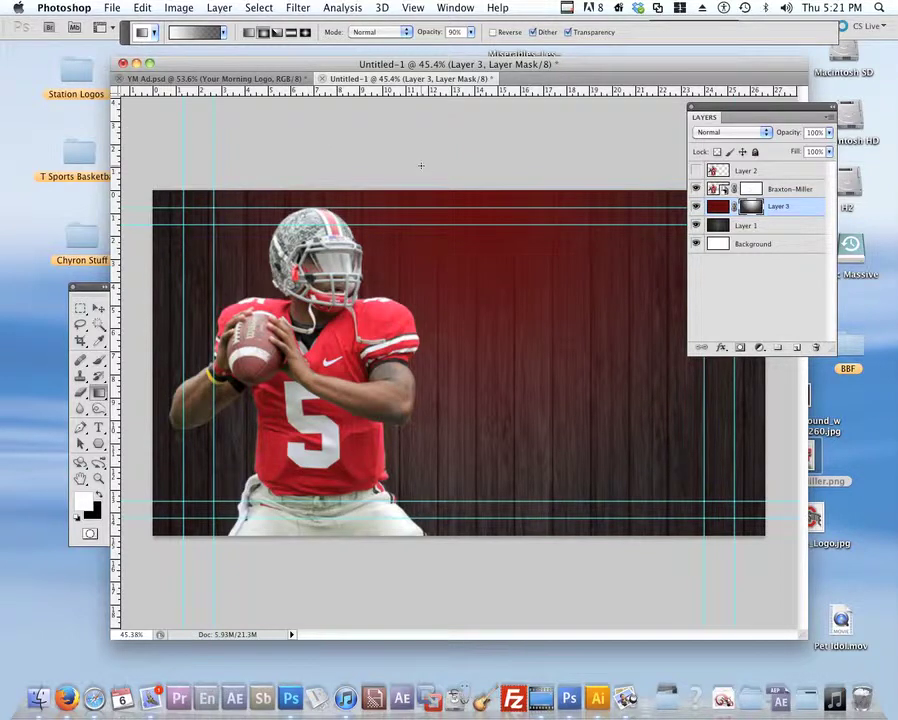
{"action": "left_click", "coordinate": [263, 36]}
{"action": "left_click_drag", "start_coordinate": [759, 113], "coordinate": [518, 147]}
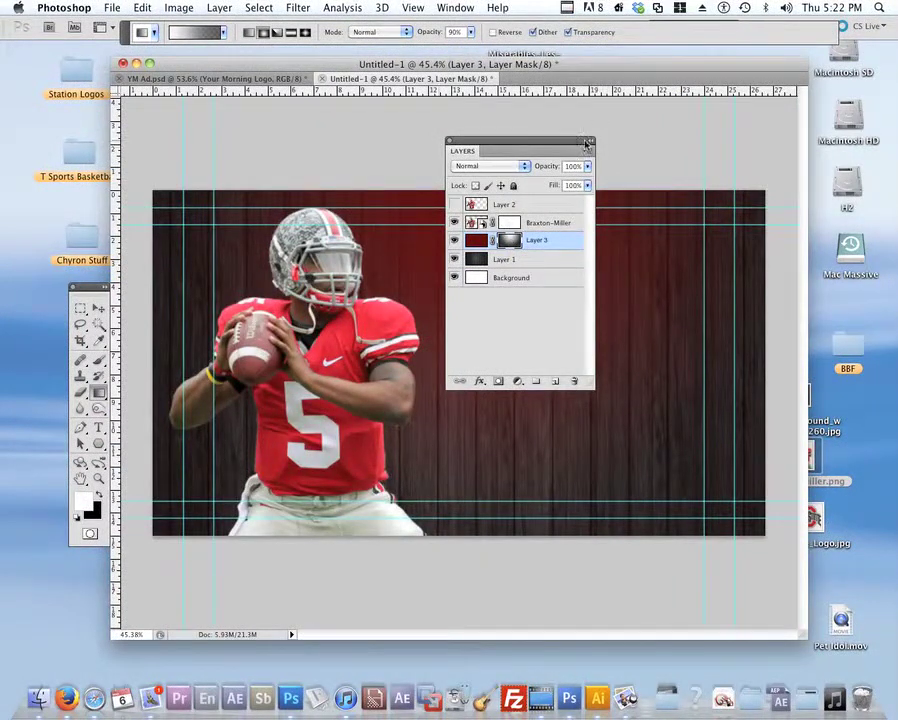
{"action": "left_click_drag", "start_coordinate": [562, 147], "coordinate": [748, 164]}
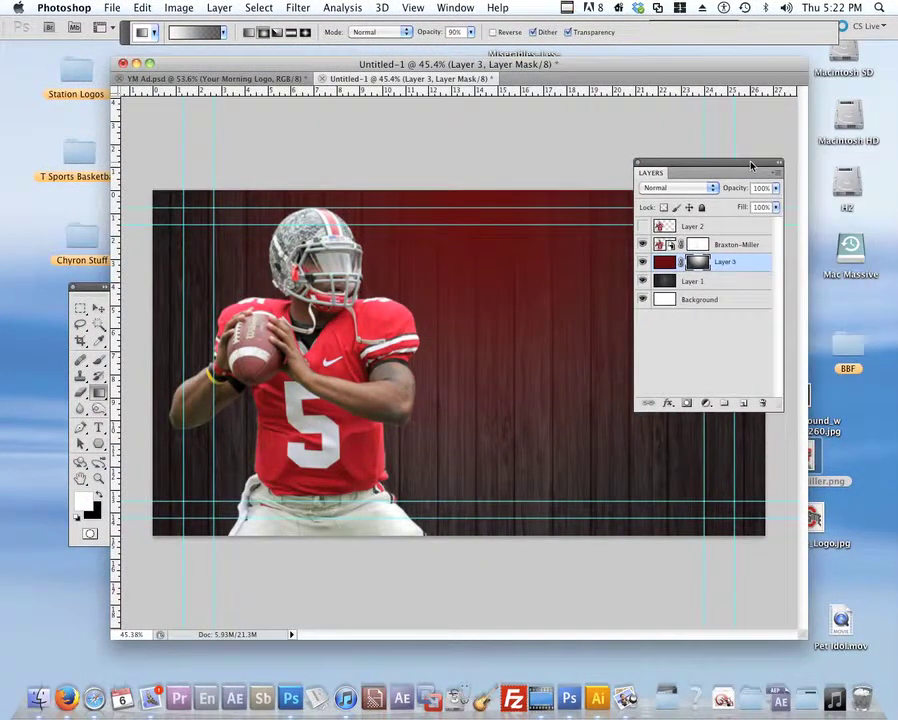
{"action": "key", "text": "super+z"}
Step: Apply a linear gradient at 90% opacity to Layer 3's mask so the red fades downward into the wood
{"action": "left_click", "coordinate": [247, 35]}
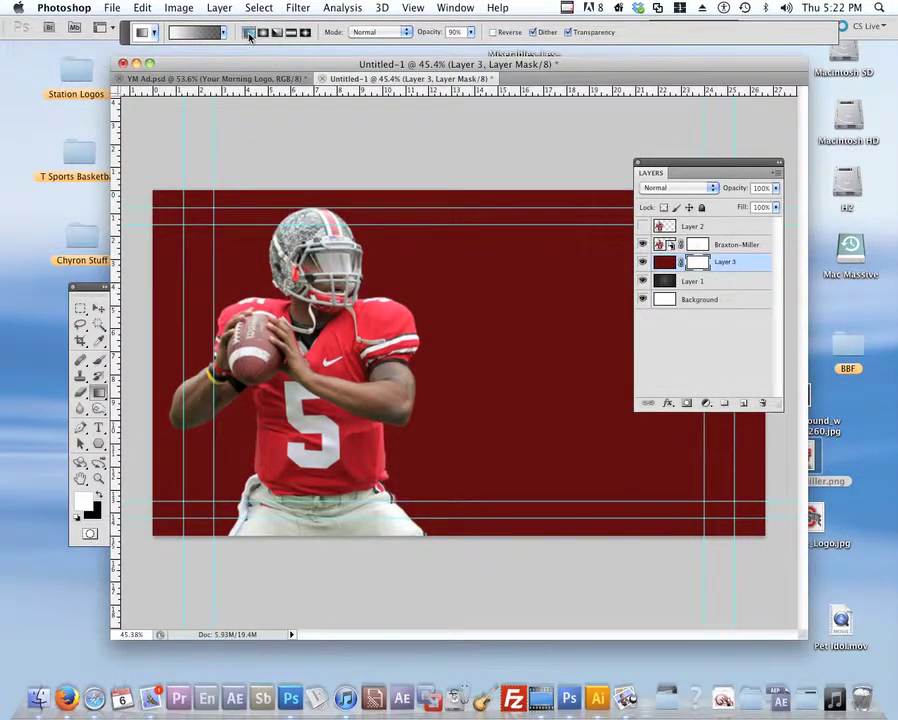
{"action": "left_click", "coordinate": [258, 37]}
{"action": "left_click_drag", "start_coordinate": [510, 217], "coordinate": [517, 490]}
{"action": "left_click_drag", "start_coordinate": [694, 168], "coordinate": [772, 160]}
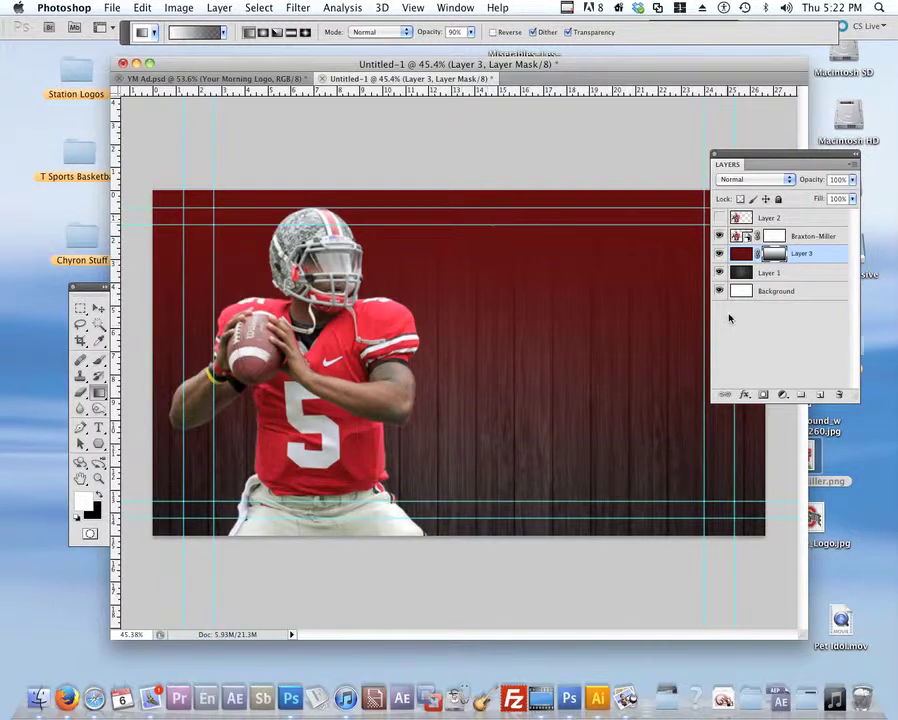
Step: Try two linear gradients on the Braxton-Miller mask to fade out the player's lower body, undoing each one
{"action": "key", "text": "alt+bracketright"}
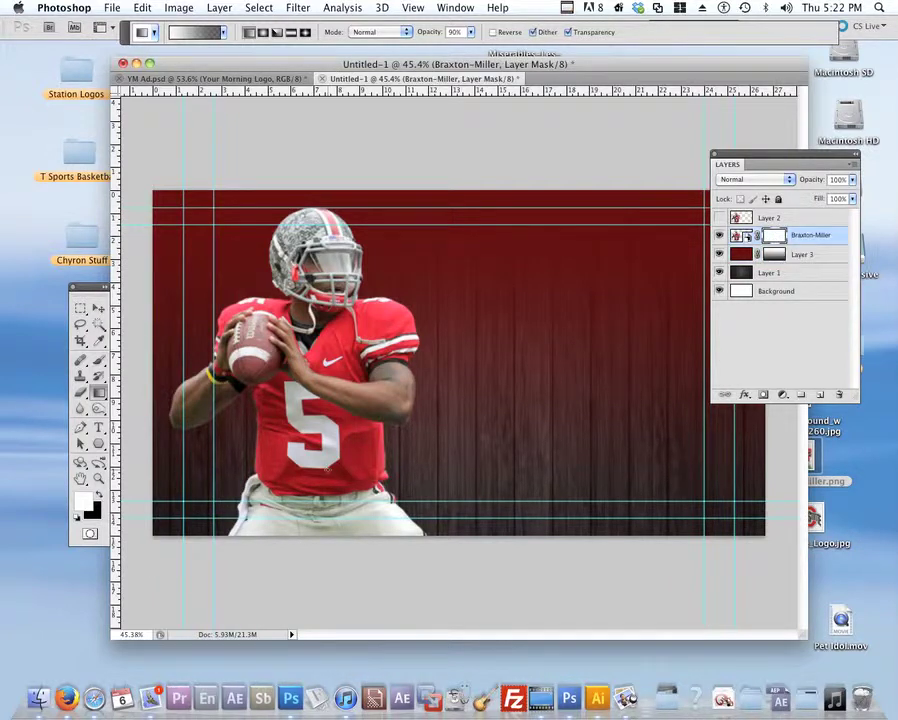
{"action": "left_click_drag", "start_coordinate": [322, 440], "coordinate": [551, 570]}
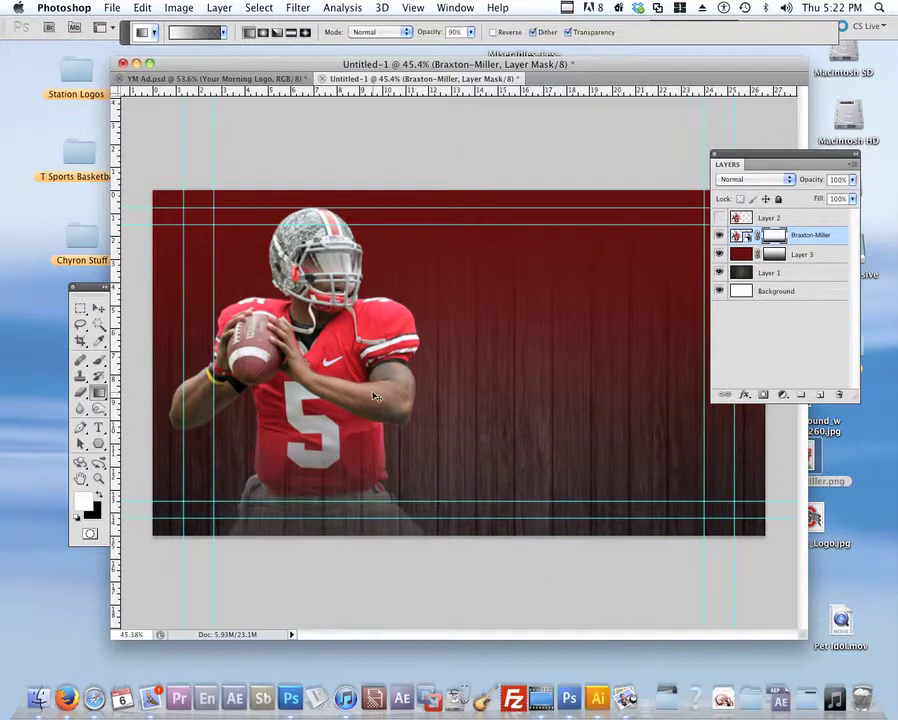
{"action": "key", "text": "super+z"}
{"action": "left_click_drag", "start_coordinate": [342, 350], "coordinate": [628, 524]}
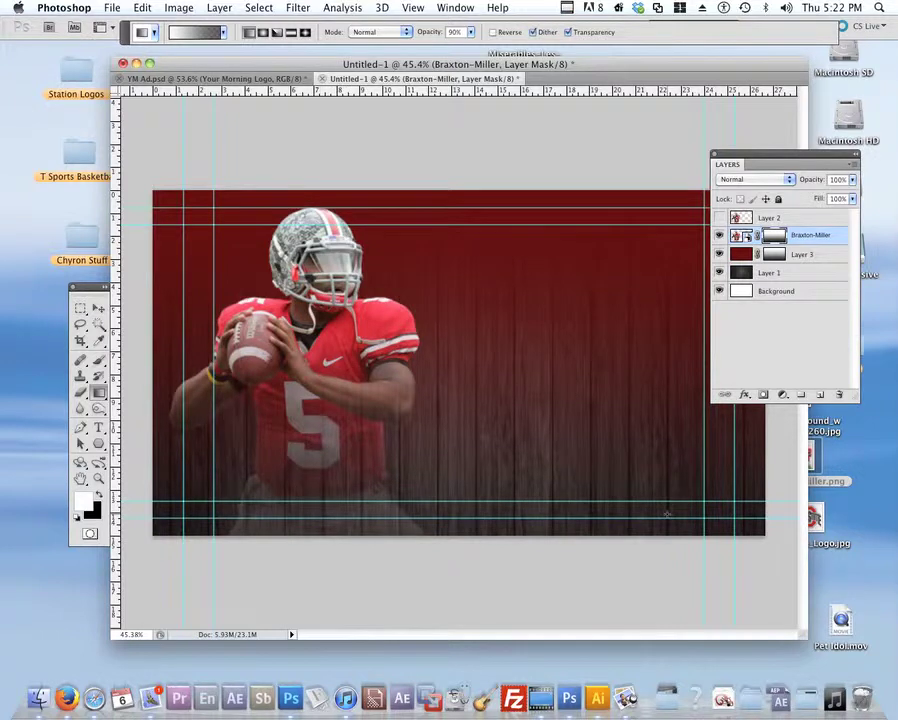
{"action": "key", "text": "super+z"}
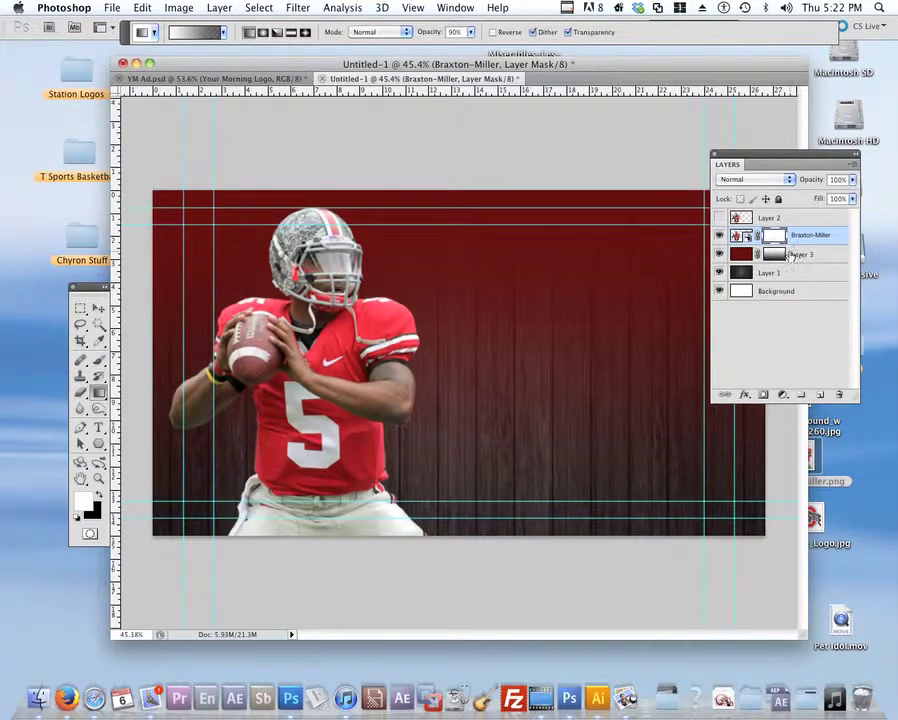
Step: Delete the dark red gradient-masked Layer 3, leaving the Braxton-Miller layer's mask in place
{"action": "left_click_drag", "start_coordinate": [772, 293], "coordinate": [840, 394]}
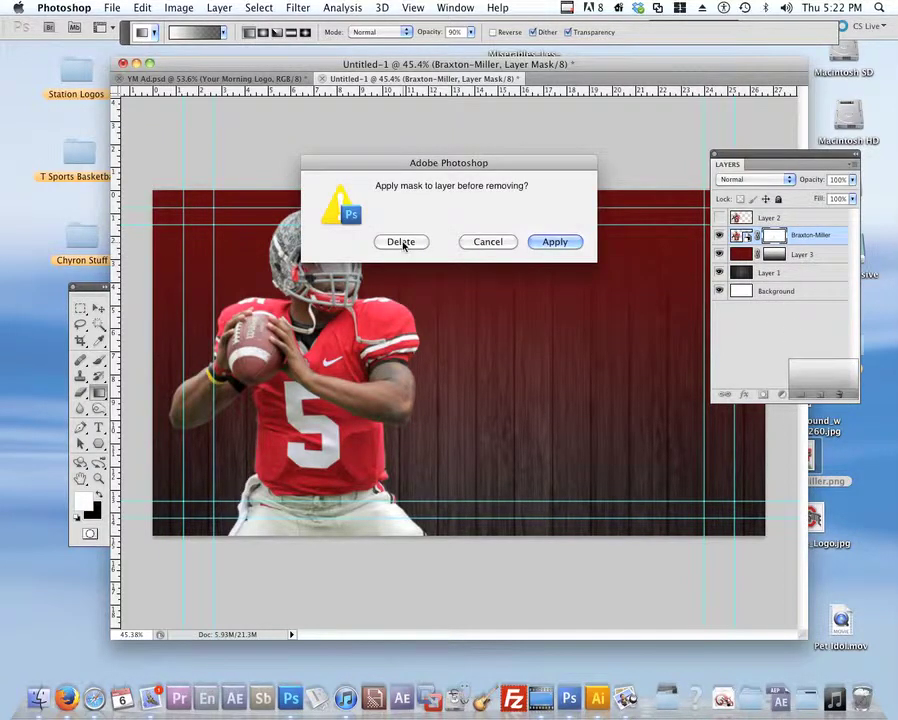
{"action": "left_click", "coordinate": [484, 243]}
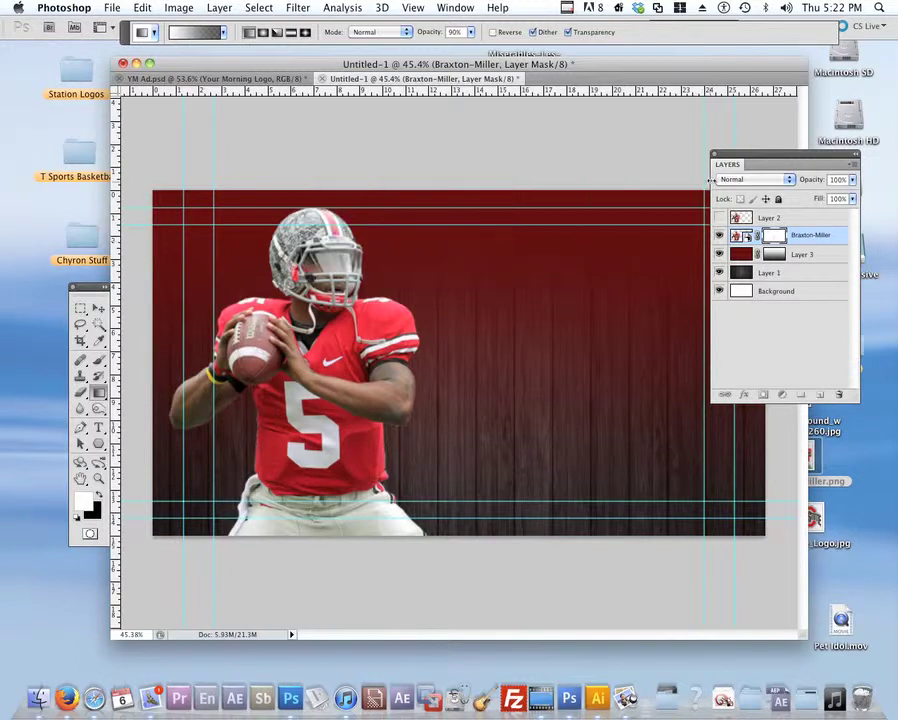
{"action": "left_click_drag", "start_coordinate": [756, 170], "coordinate": [622, 176]}
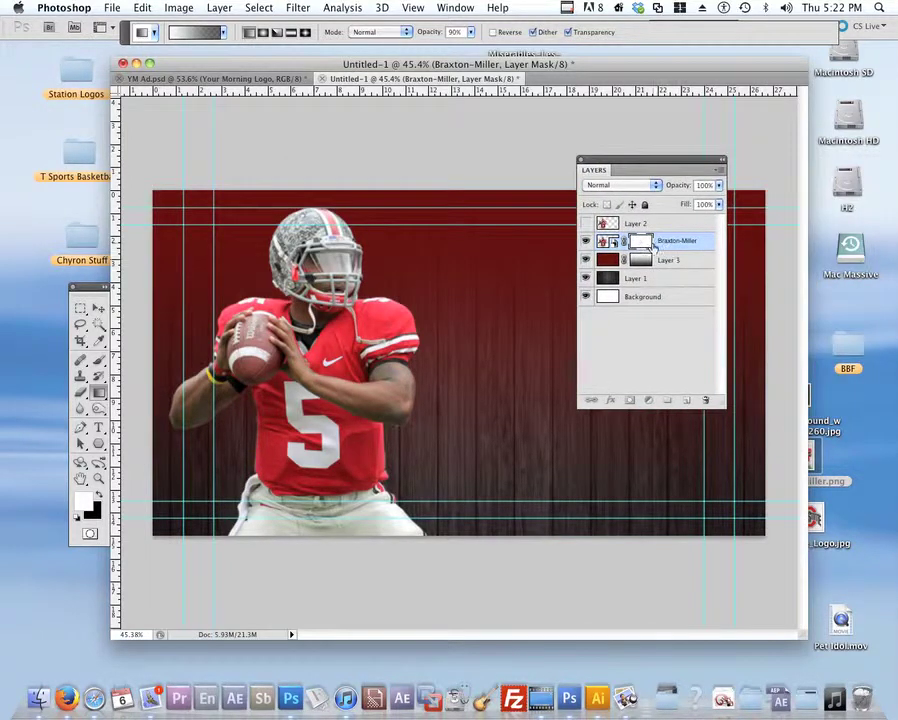
{"action": "left_click", "coordinate": [660, 259]}
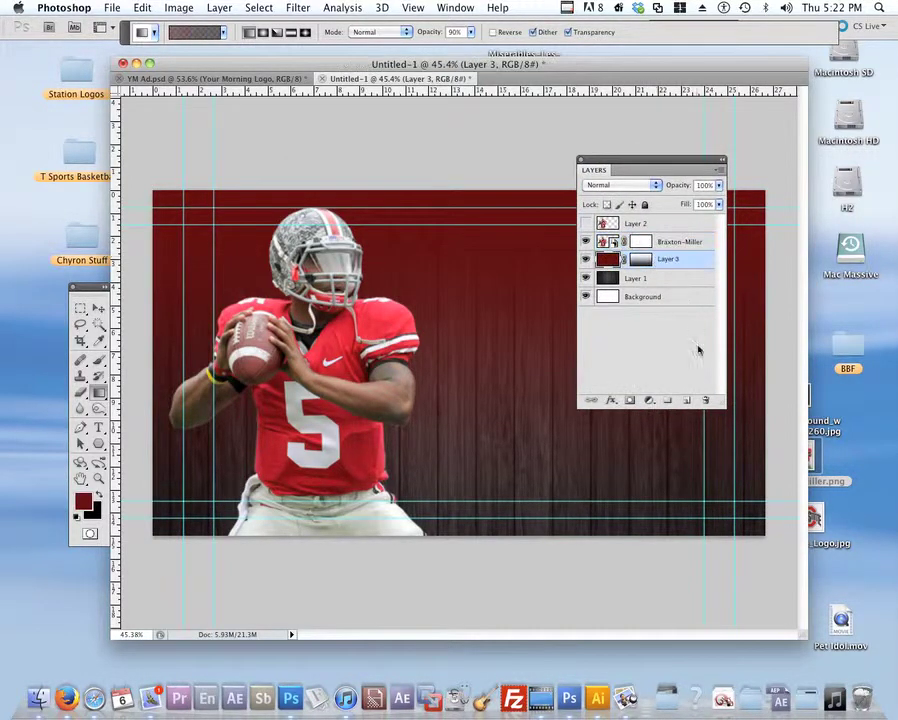
{"action": "left_click", "coordinate": [703, 401]}
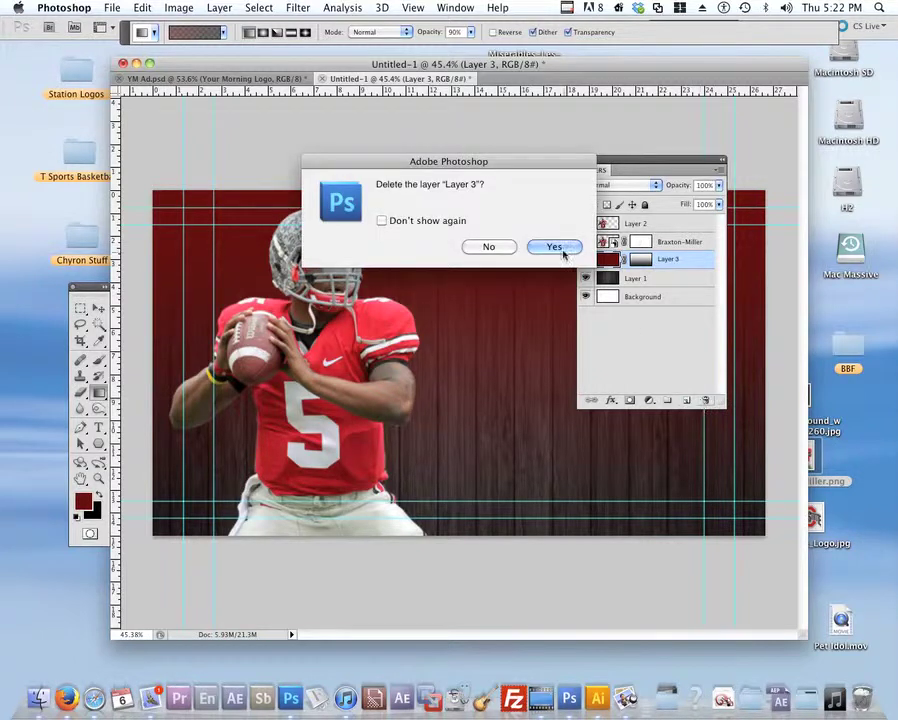
{"action": "left_click", "coordinate": [489, 246]}
{"action": "left_click_drag", "start_coordinate": [674, 262], "coordinate": [706, 400]}
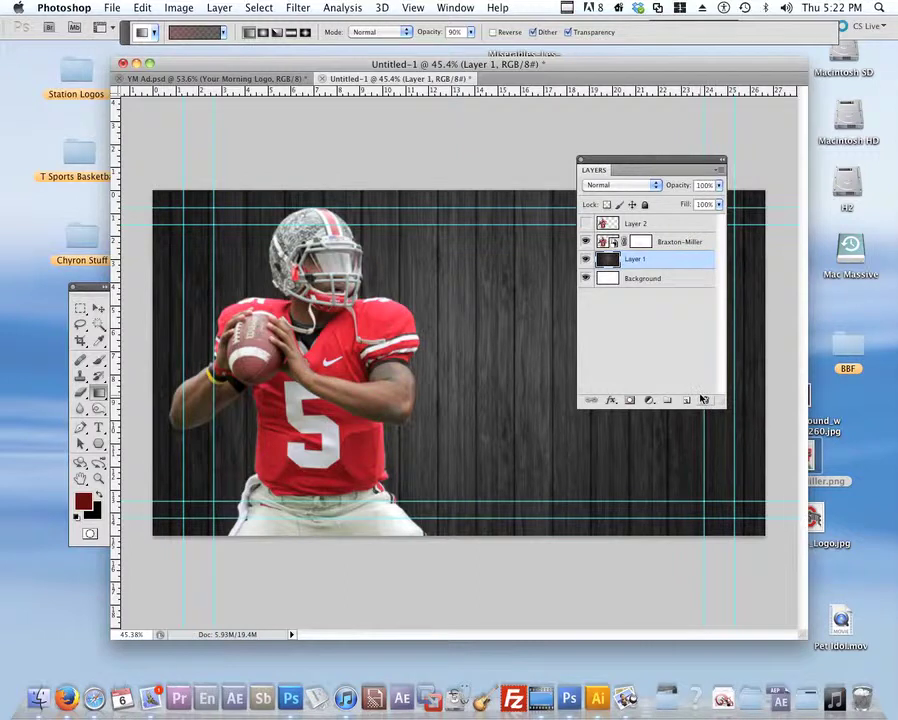
Step: Set the foreground color to a brighter red, #b00408
{"action": "left_click", "coordinate": [82, 500]}
{"action": "left_click", "coordinate": [678, 361]}
{"action": "left_click", "coordinate": [681, 358]}
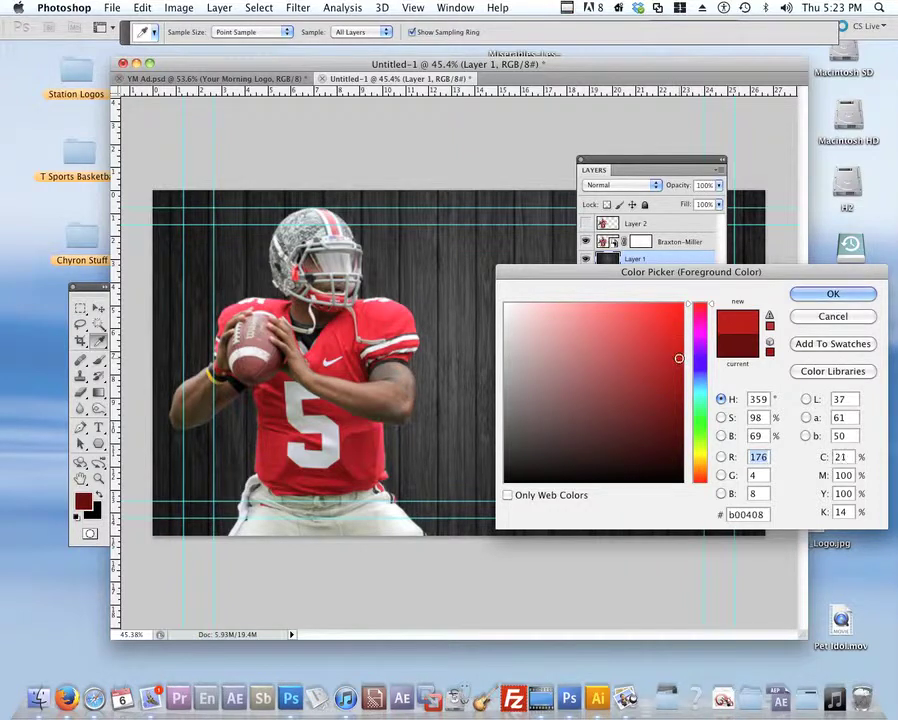
{"action": "left_click", "coordinate": [824, 298]}
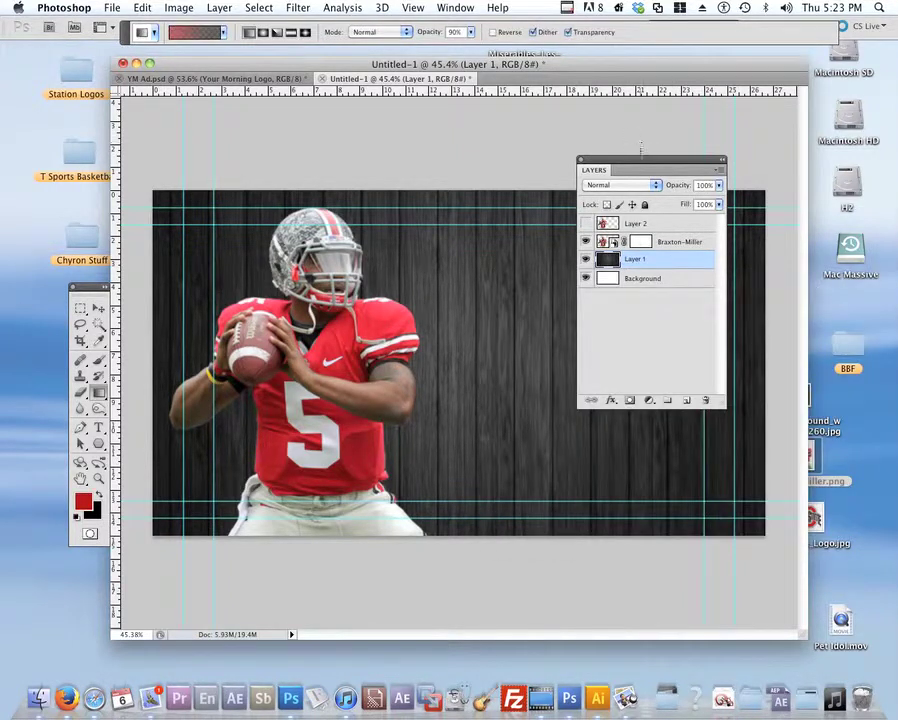
Step: Reposition the document window and keep the Layers panel floating over the canvas's upper right area
{"action": "left_click_drag", "start_coordinate": [641, 160], "coordinate": [870, 55]}
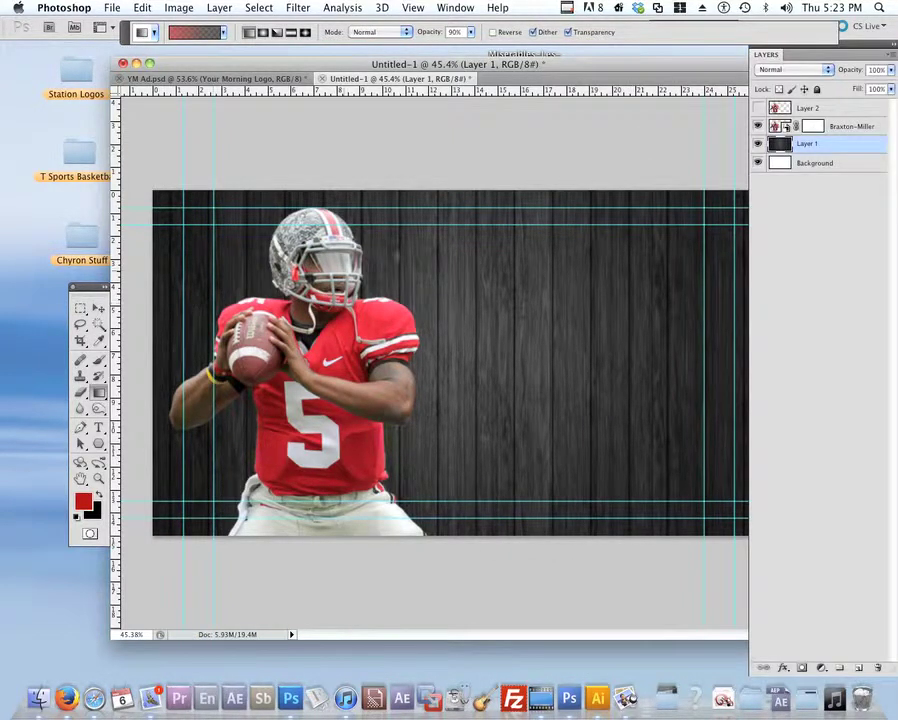
{"action": "left_click_drag", "start_coordinate": [626, 70], "coordinate": [592, 65]}
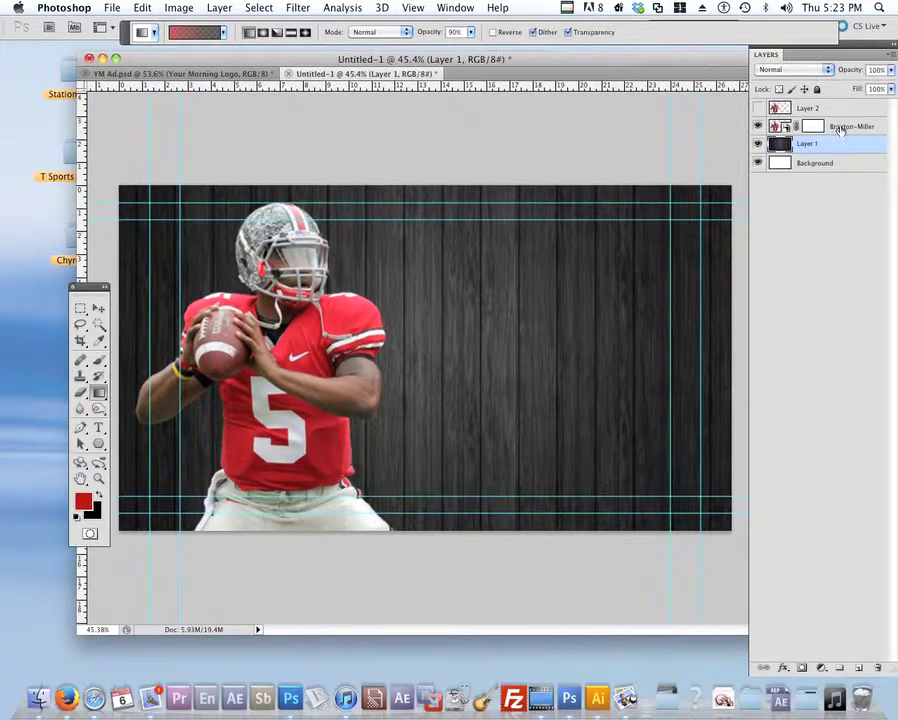
{"action": "left_click_drag", "start_coordinate": [885, 672], "coordinate": [885, 440]}
{"action": "left_click_drag", "start_coordinate": [815, 45], "coordinate": [699, 142]}
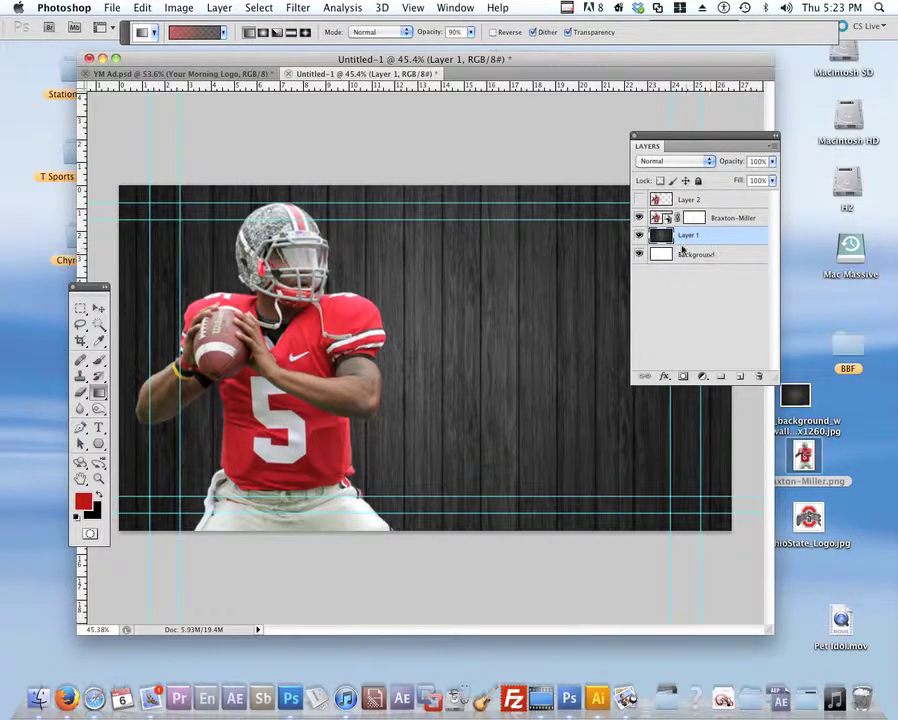
Step: Add a new layer above Layer 1 and marquee-select a full-width horizontal band across the middle of the canvas
{"action": "left_click", "coordinate": [639, 236]}
{"action": "left_click", "coordinate": [639, 236]}
{"action": "left_click", "coordinate": [740, 376]}
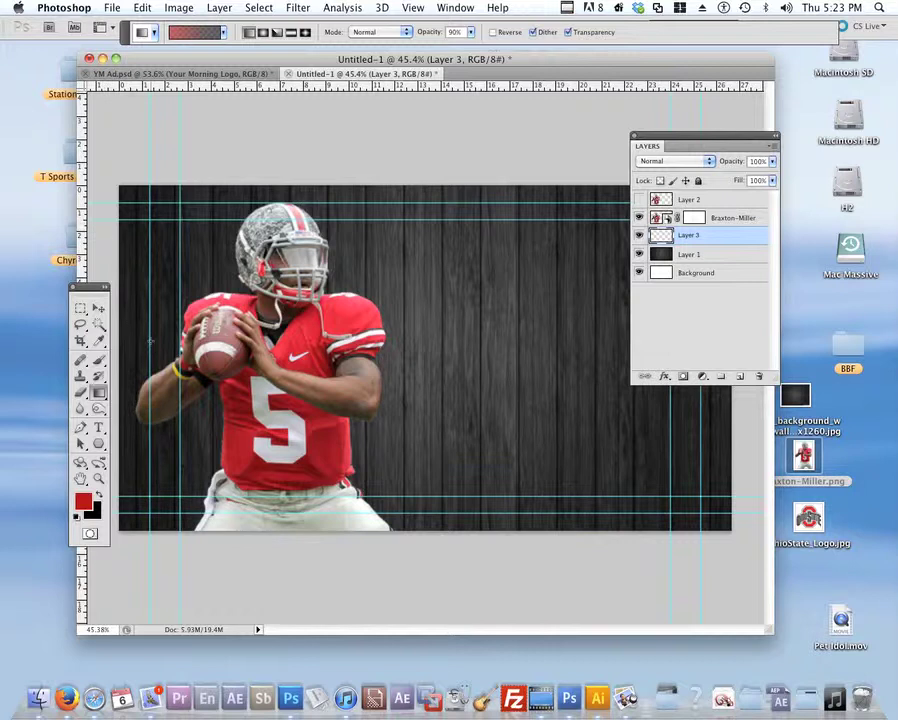
{"action": "left_click", "coordinate": [81, 309]}
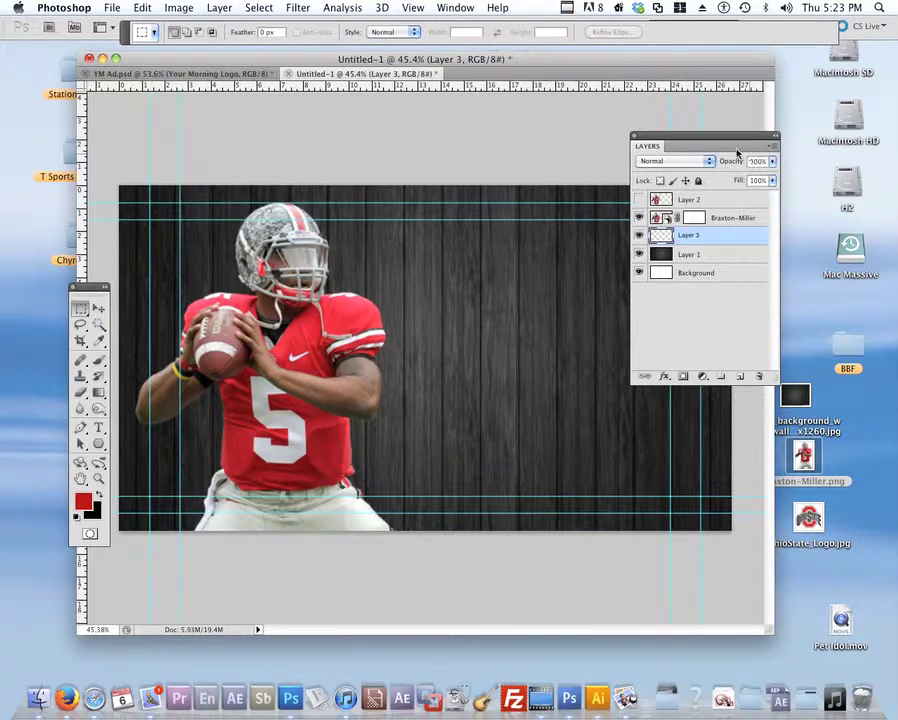
{"action": "left_click_drag", "start_coordinate": [704, 138], "coordinate": [781, 138]}
{"action": "left_click_drag", "start_coordinate": [354, 60], "coordinate": [369, 60]}
{"action": "left_click_drag", "start_coordinate": [265, 380], "coordinate": [746, 443]}
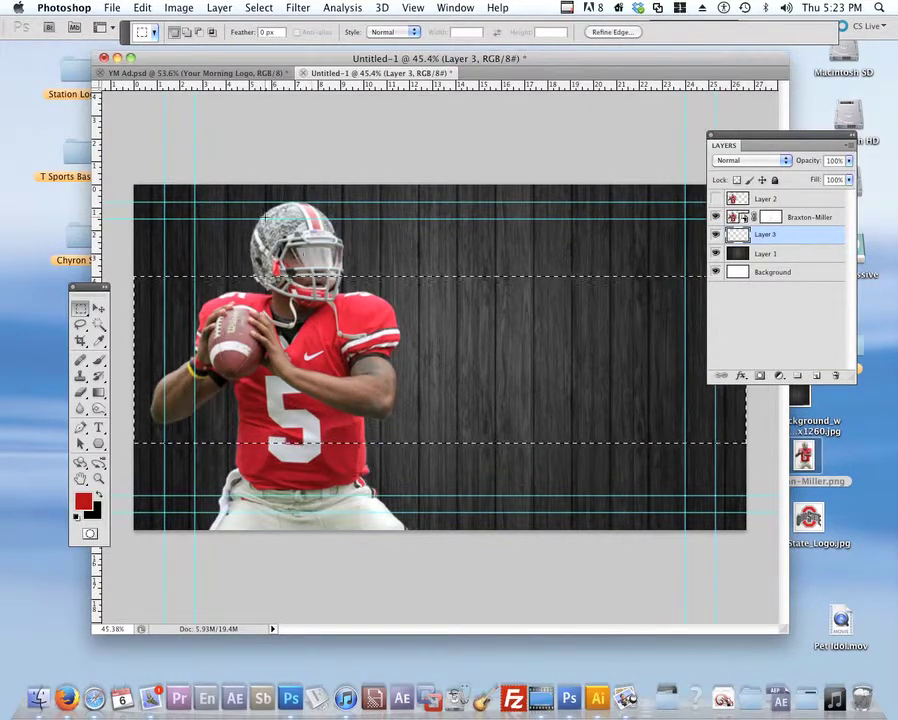
Step: Fill the selected band on Layer 3 with the red foreground color and deselect it
{"action": "left_click", "coordinate": [124, 8]}
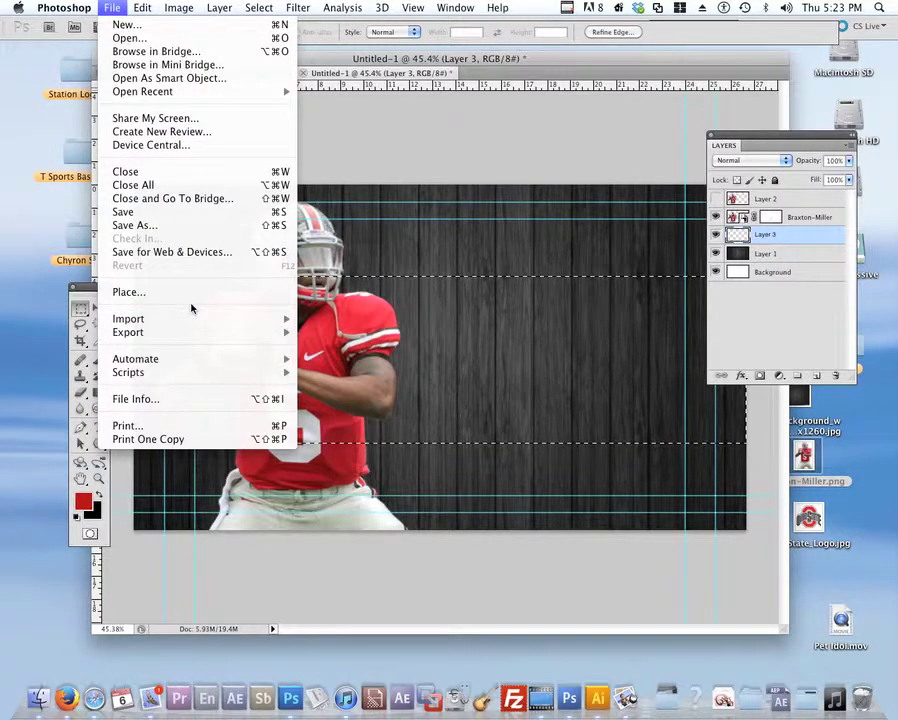
{"action": "mouse_move", "coordinate": [141, 9]}
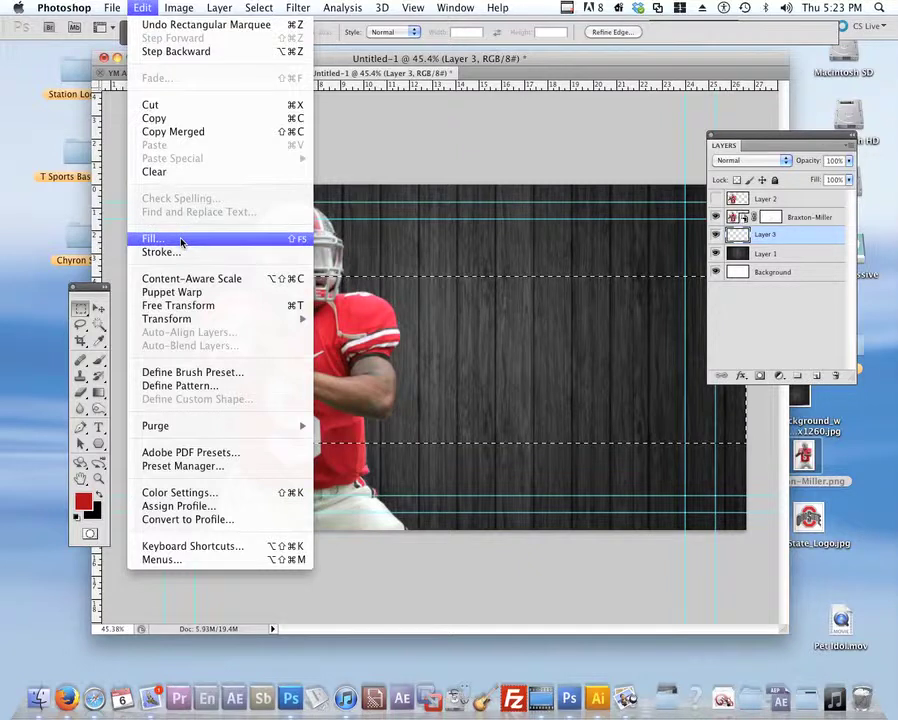
{"action": "left_click", "coordinate": [358, 139]}
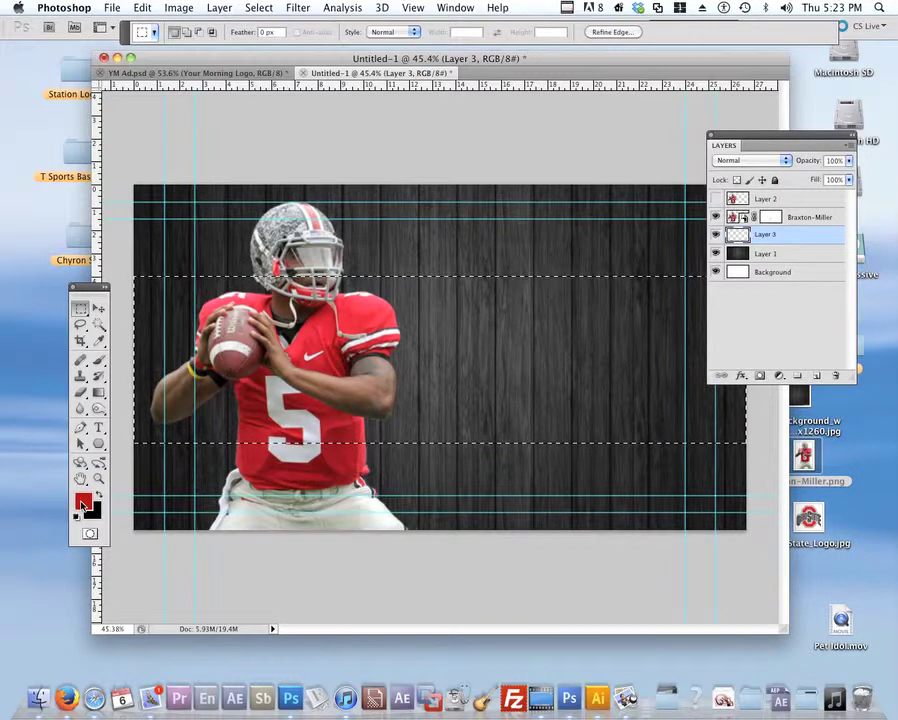
{"action": "key", "text": "alt+BackSpace"}
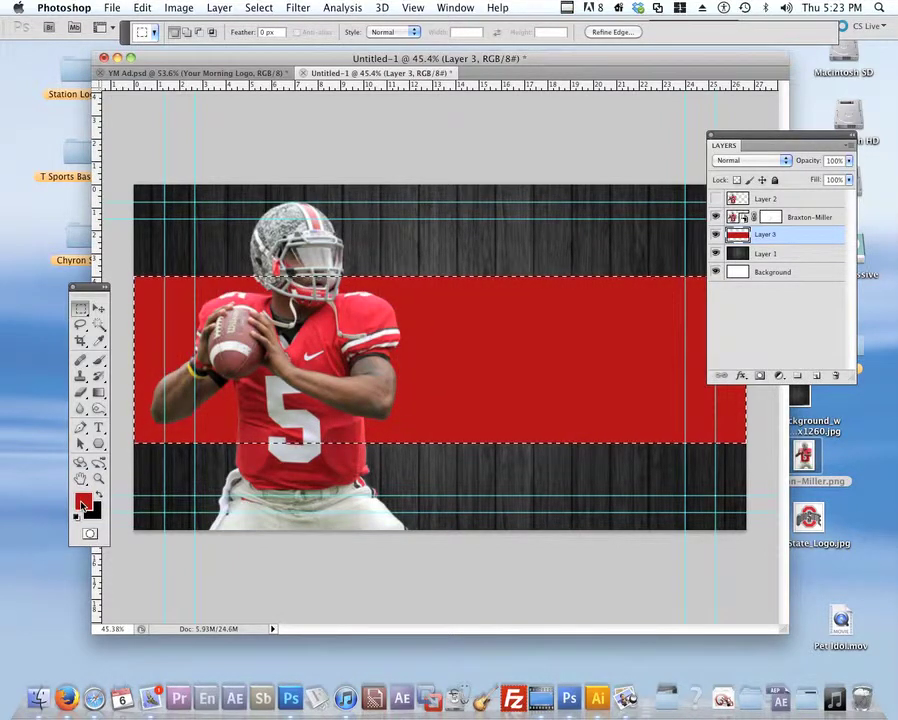
{"action": "key", "text": "super+d"}
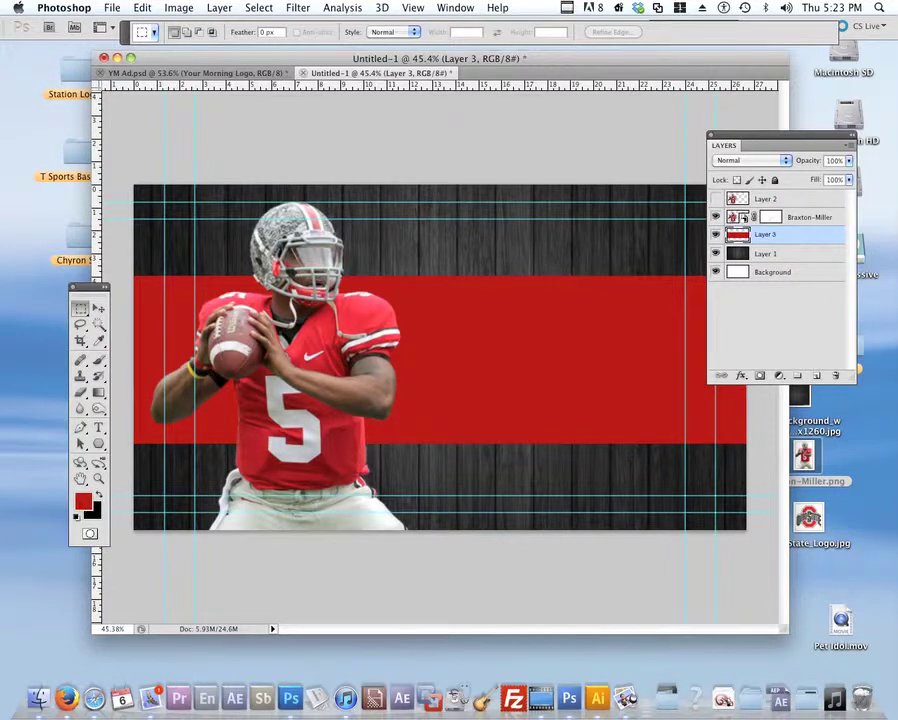
{"action": "left_click", "coordinate": [716, 235]}
{"action": "left_click", "coordinate": [716, 235]}
Step: Scale the red band's height to about 46%, keeping its full width, and center it vertically at about 531 px
{"action": "left_click", "coordinate": [99, 310]}
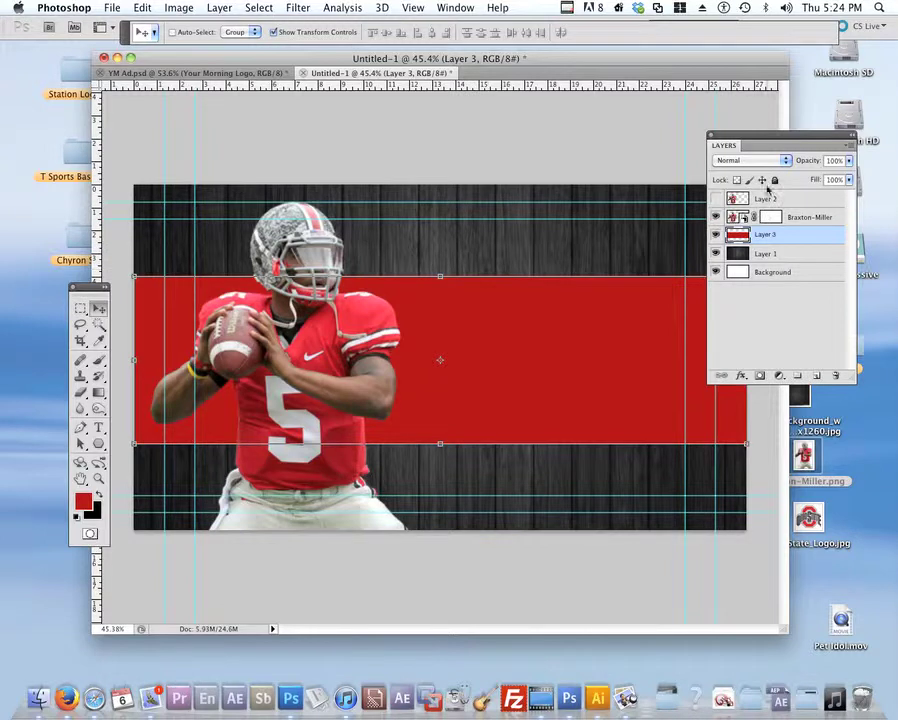
{"action": "left_click_drag", "start_coordinate": [768, 138], "coordinate": [834, 142]}
{"action": "mouse_move", "coordinate": [600, 330]}
{"action": "left_mouse_down"}
{"action": "mouse_move", "coordinate": [586, 288]}
{"action": "mouse_move", "coordinate": [592, 272]}
{"action": "mouse_move", "coordinate": [585, 334]}
{"action": "left_mouse_up"}
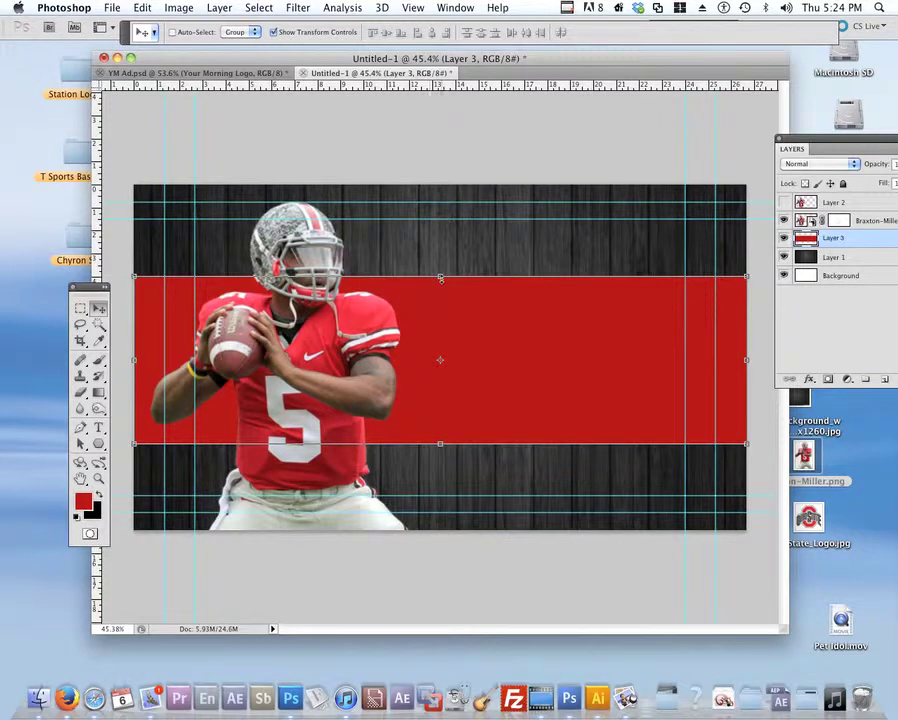
{"action": "mouse_move", "coordinate": [440, 276]}
{"action": "left_mouse_down"}
{"action": "mouse_move", "coordinate": [440, 299]}
{"action": "mouse_move", "coordinate": [440, 290]}
{"action": "left_mouse_up"}
{"action": "left_click_drag", "start_coordinate": [440, 292], "coordinate": [440, 298]}
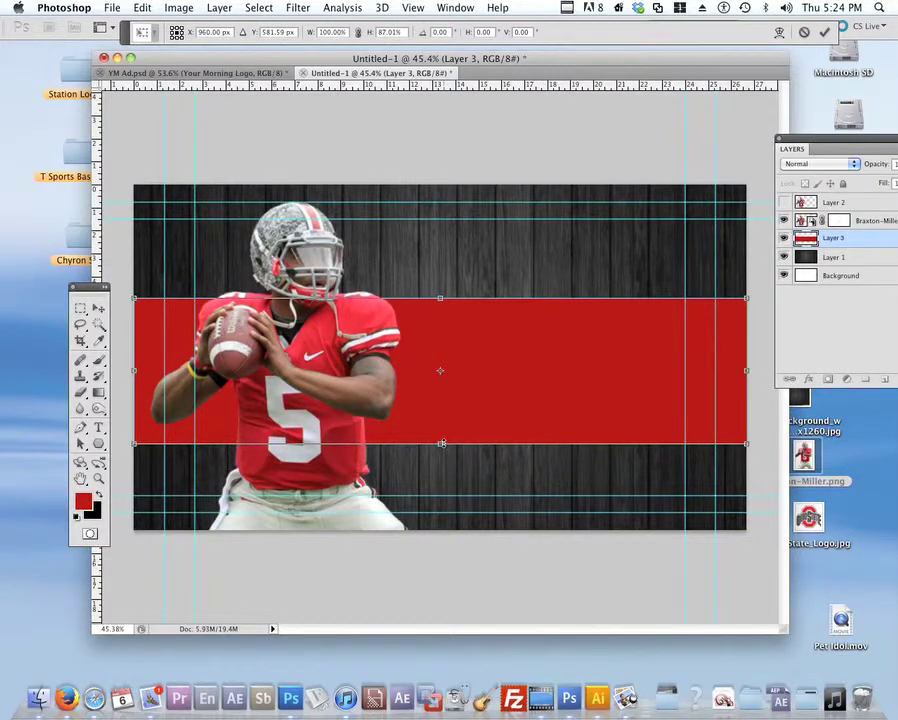
{"action": "left_click_drag", "start_coordinate": [450, 447], "coordinate": [440, 396]}
{"action": "left_click_drag", "start_coordinate": [458, 278], "coordinate": [441, 288]}
{"action": "key", "text": "ctrl+z"}
{"action": "left_click_drag", "start_coordinate": [510, 339], "coordinate": [510, 347]}
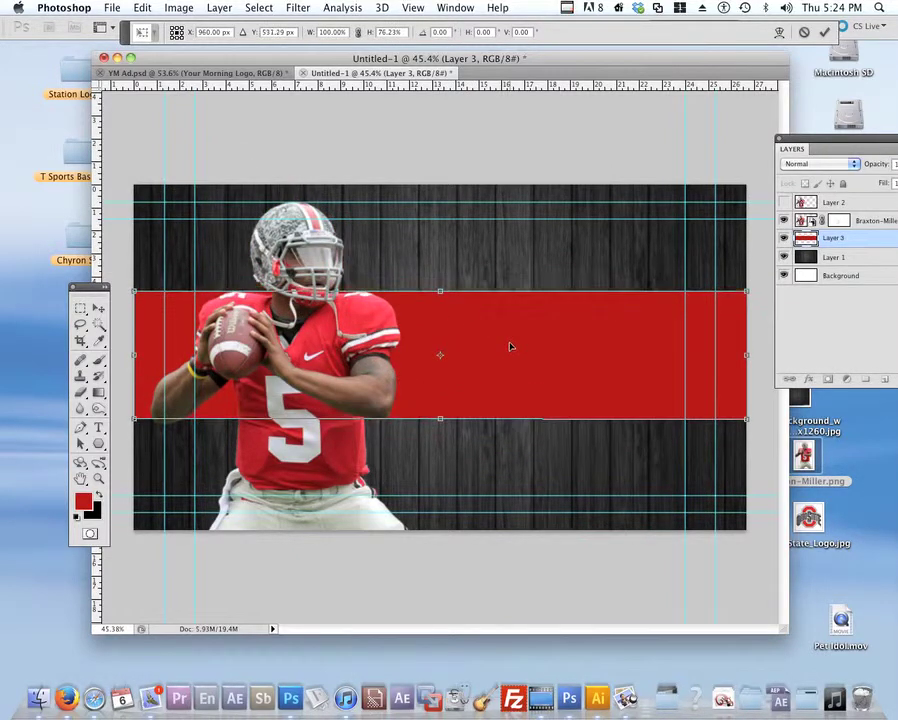
{"action": "left_click_drag", "start_coordinate": [440, 293], "coordinate": [444, 318]}
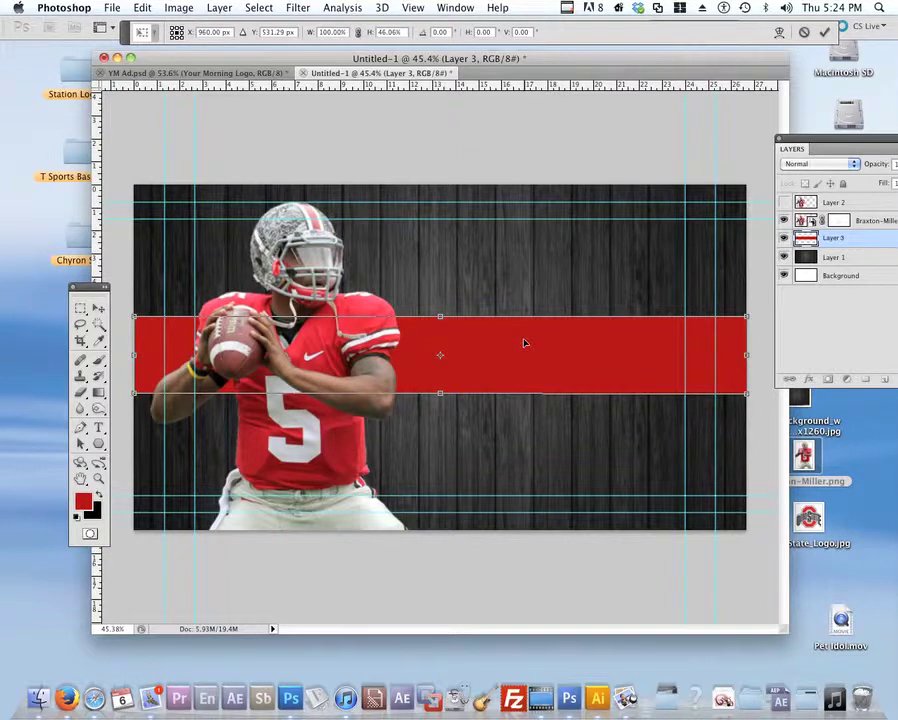
{"action": "key", "text": "Return"}
Step: Try duplicating the red band's layer and undo the duplication
{"action": "left_click", "coordinate": [856, 337]}
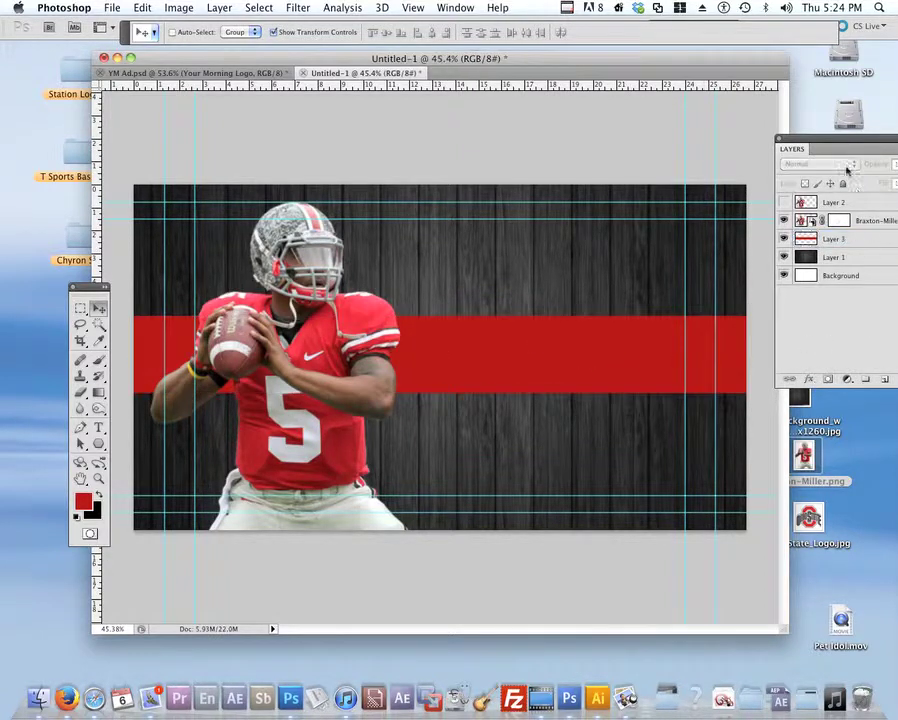
{"action": "left_click_drag", "start_coordinate": [824, 141], "coordinate": [686, 136]}
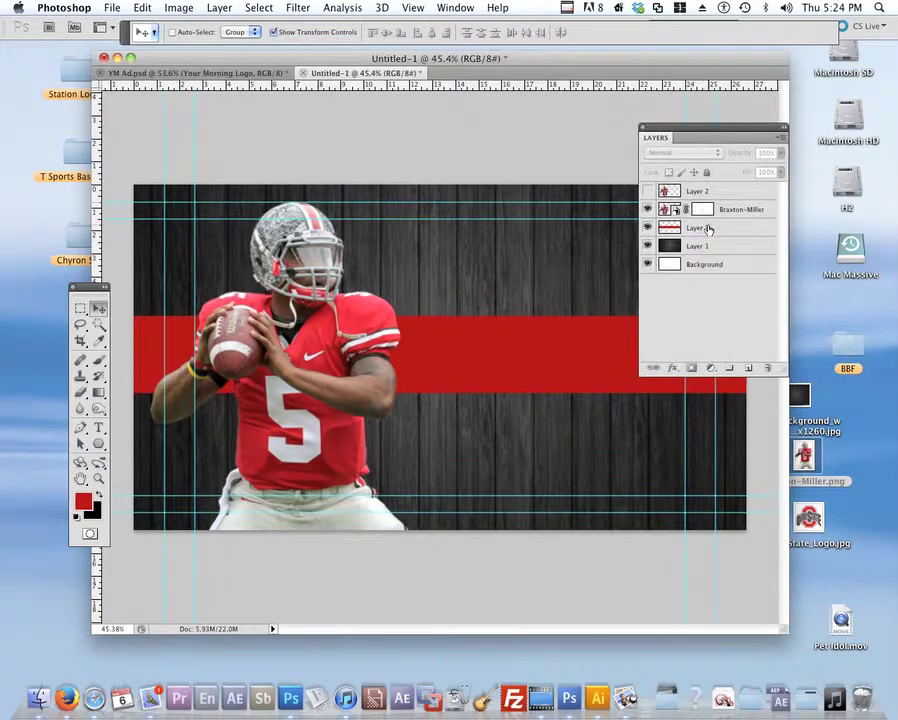
{"action": "left_click", "coordinate": [707, 229]}
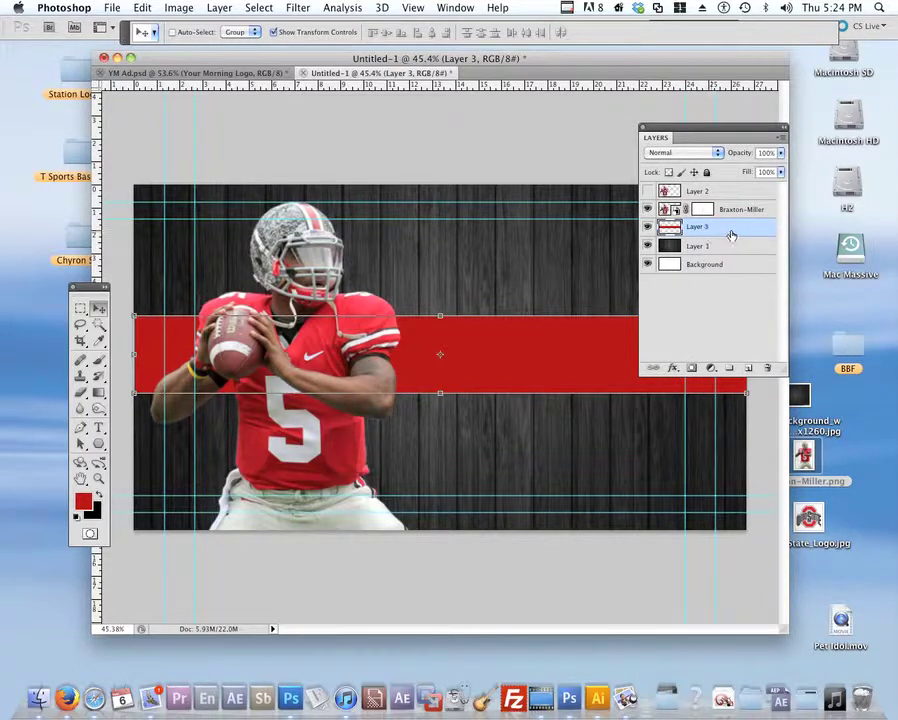
{"action": "left_click_drag", "start_coordinate": [735, 230], "coordinate": [713, 229]}
{"action": "left_click_drag", "start_coordinate": [733, 234], "coordinate": [748, 367]}
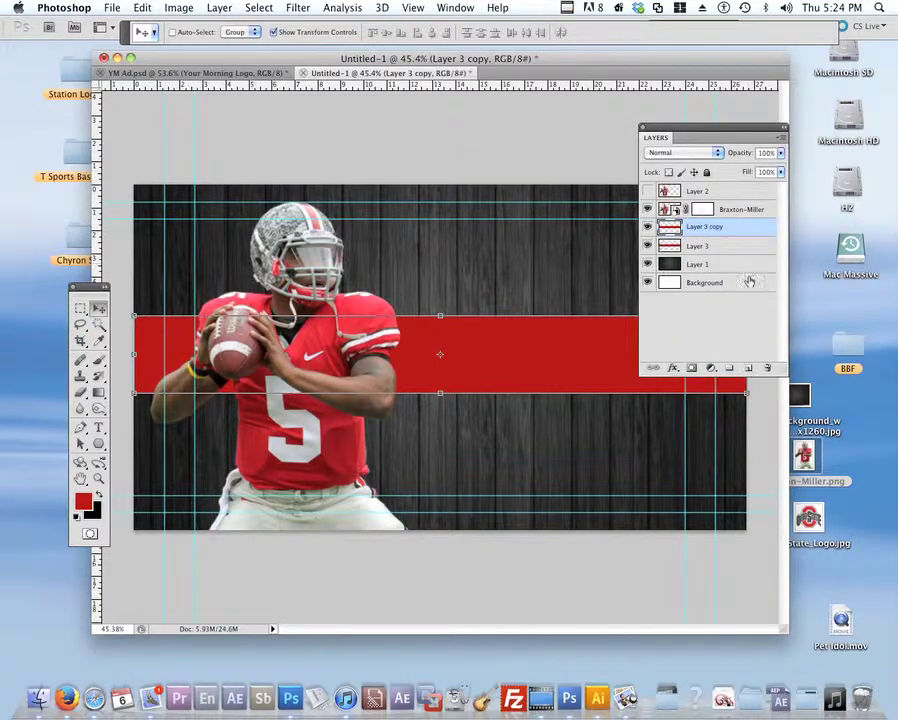
{"action": "key", "text": "super+z"}
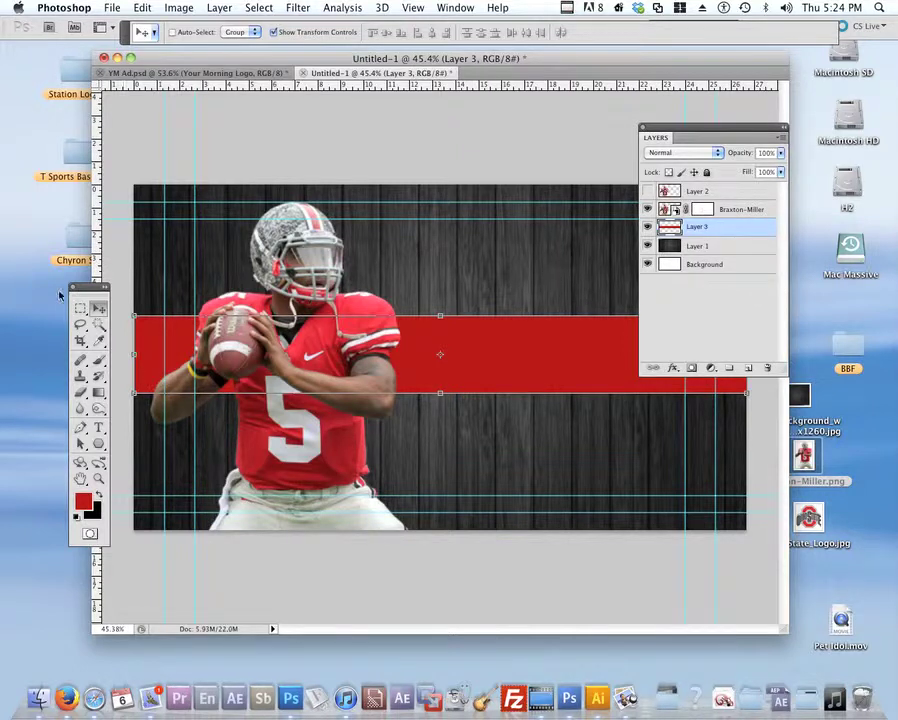
Step: Marquee-select a thin full-width strip just above the red band and set the foreground color to white
{"action": "left_click", "coordinate": [80, 308]}
{"action": "left_click_drag", "start_coordinate": [124, 291], "coordinate": [810, 307]}
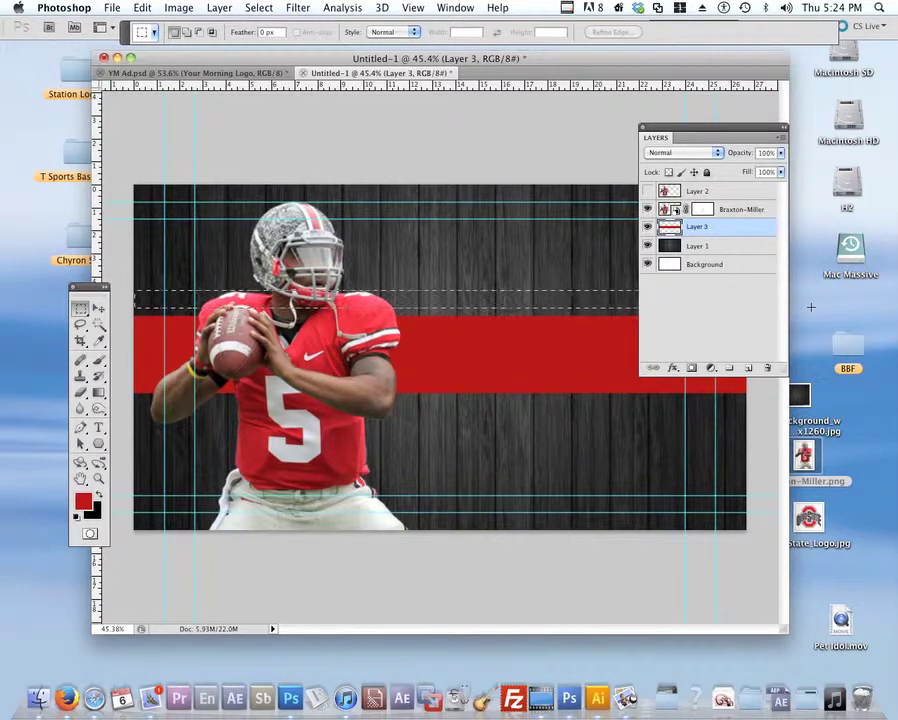
{"action": "left_click", "coordinate": [86, 505]}
{"action": "left_click_drag", "start_coordinate": [512, 310], "coordinate": [472, 274]}
{"action": "left_click", "coordinate": [821, 295]}
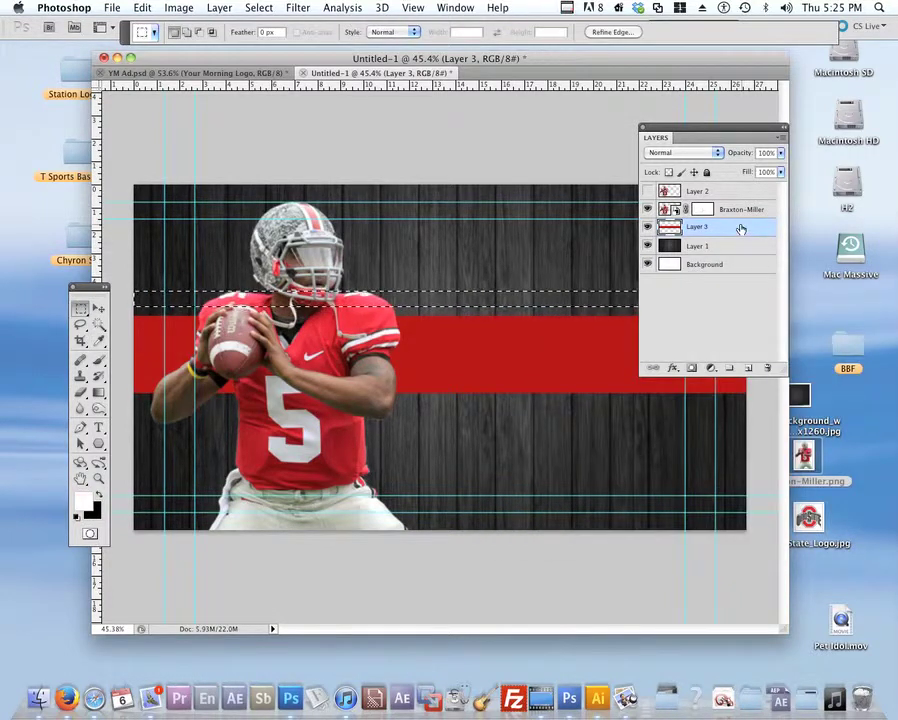
Step: Add a new layer above Layer 3, fill the thin strip selection with white and deselect it
{"action": "left_click_drag", "start_coordinate": [706, 145], "coordinate": [641, 145]}
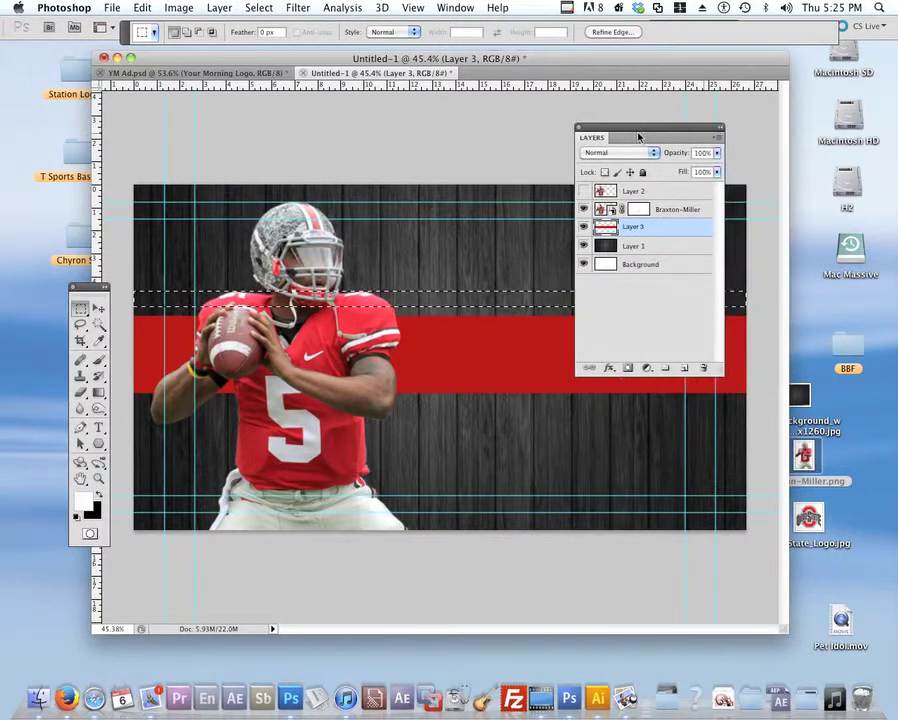
{"action": "left_click", "coordinate": [585, 227]}
{"action": "left_click", "coordinate": [585, 228]}
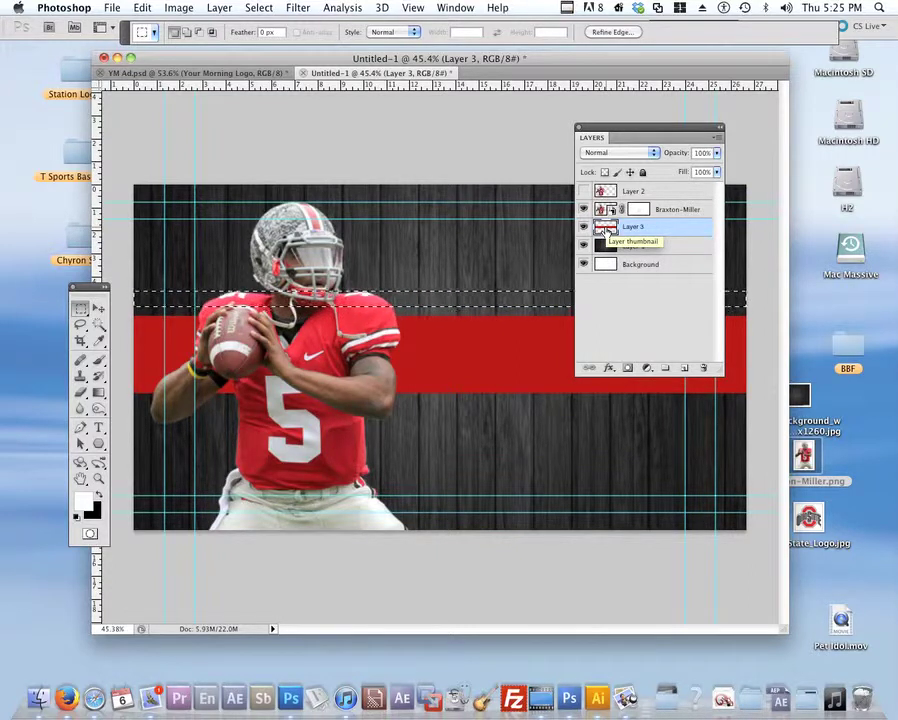
{"action": "left_click", "coordinate": [684, 370]}
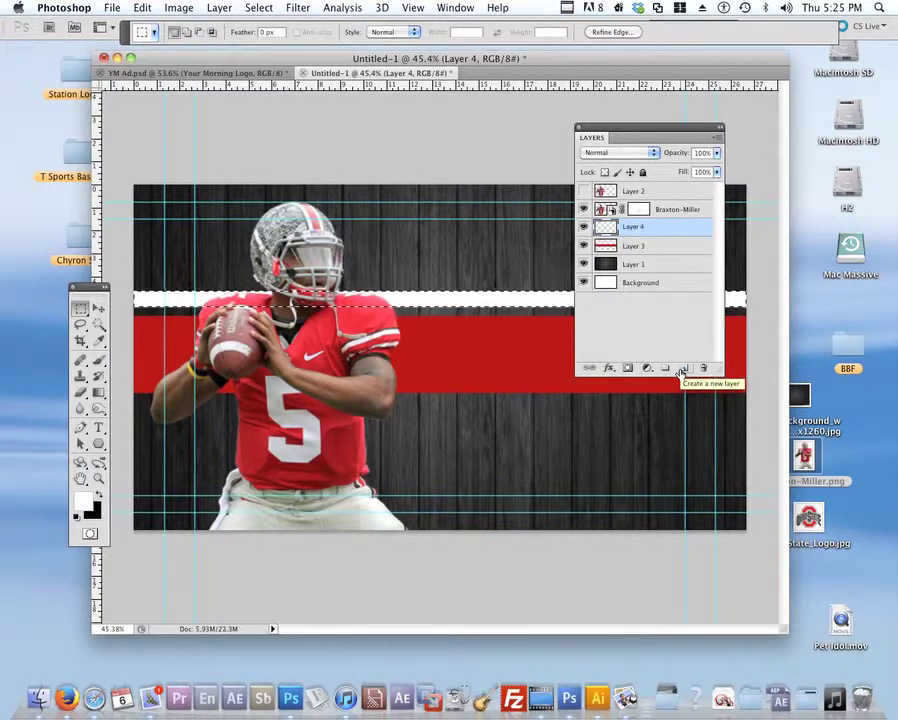
{"action": "key", "text": "ctrl+d"}
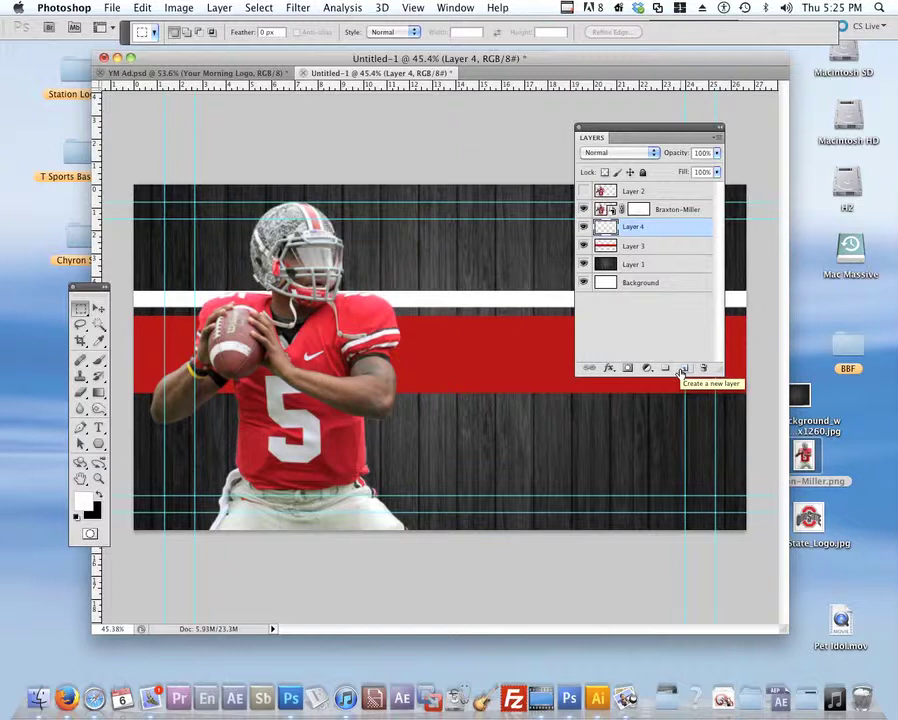
Step: Duplicate the white stripe's layer and move the copy straight down to just below the red band
{"action": "key", "text": "v"}
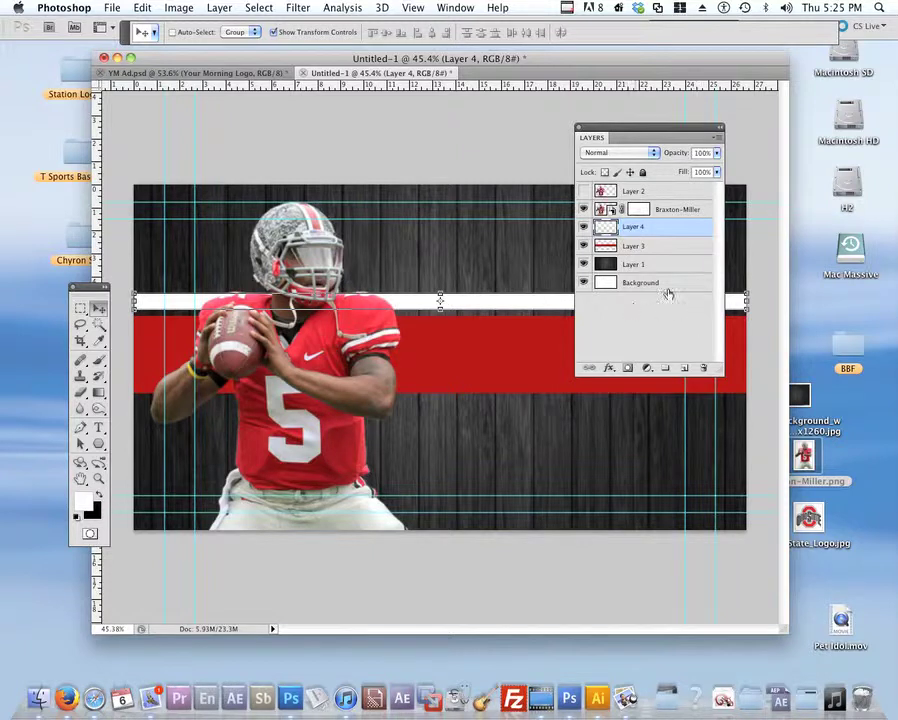
{"action": "left_click_drag", "start_coordinate": [669, 238], "coordinate": [684, 368]}
{"action": "key", "text": "shift+Down"}
{"action": "key", "text": "shift+Down"}
{"action": "key", "text": "shift+Down"}
{"action": "key", "text": "shift+Down"}
{"action": "key", "text": "shift+Down"}
{"action": "key", "text": "shift+Down"}
{"action": "key", "text": "shift+Down"}
{"action": "key", "text": "shift+Down"}
{"action": "key", "text": "shift+Down"}
{"action": "key", "text": "shift+Down"}
{"action": "key", "text": "shift+Down"}
{"action": "key", "text": "shift+Down"}
{"action": "key", "text": "shift+Down"}
{"action": "key", "text": "shift+Down"}
{"action": "key", "text": "shift+Down"}
{"action": "key", "text": "shift+Down"}
{"action": "key", "text": "shift+Down"}
{"action": "key", "text": "shift+Down"}
{"action": "key", "text": "shift+Down"}
{"action": "key", "text": "shift+Down"}
{"action": "key", "text": "shift+Down"}
{"action": "key", "text": "shift+Down"}
{"action": "key", "text": "shift+Down"}
{"action": "key", "text": "shift+Down"}
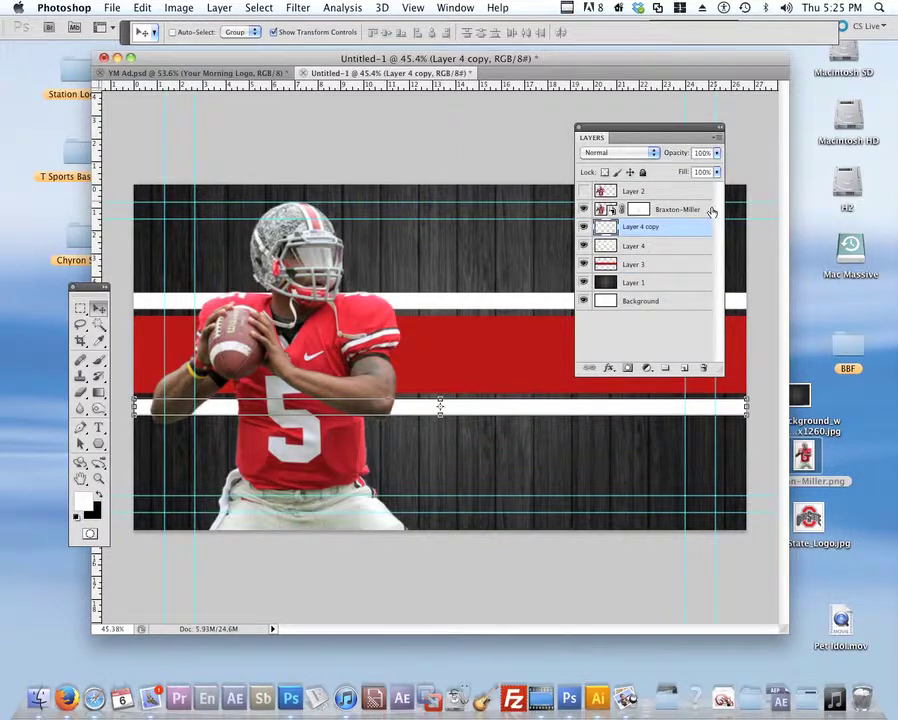
Step: Select both white stripe layers and the red band's layer together as a range, and clear the layer selection
{"action": "left_click", "coordinate": [645, 262], "text": "shift"}
{"action": "left_click", "coordinate": [636, 324]}
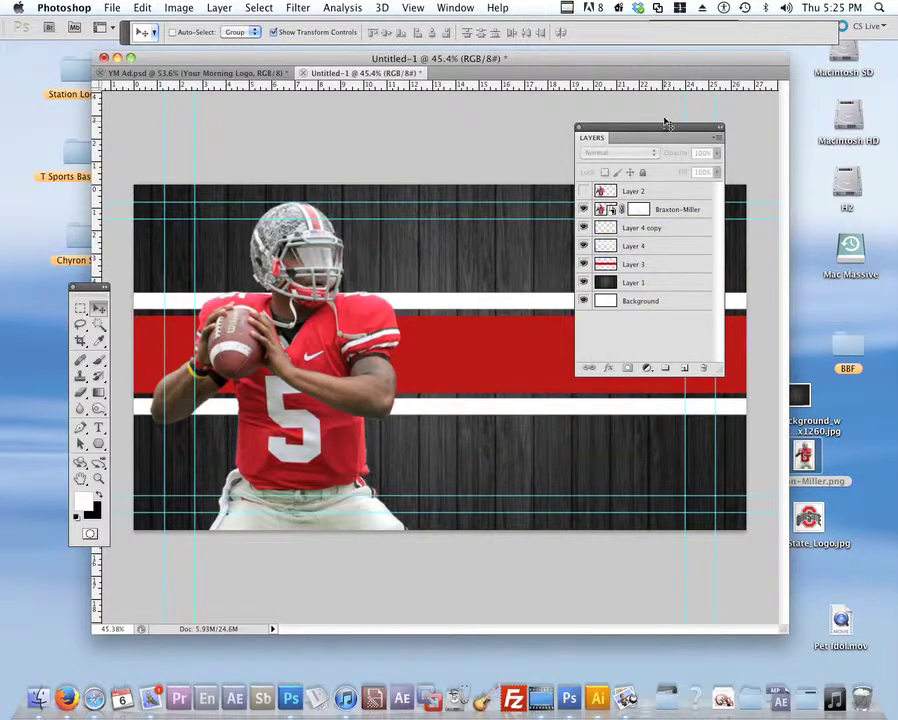
{"action": "left_click_drag", "start_coordinate": [623, 141], "coordinate": [729, 133]}
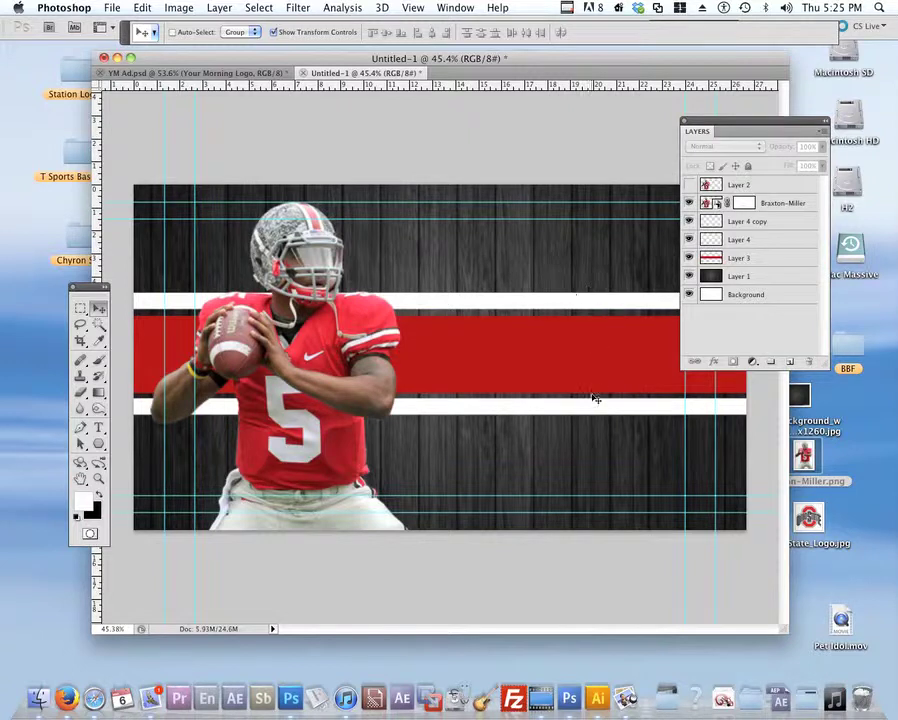
{"action": "left_click_drag", "start_coordinate": [721, 124], "coordinate": [547, 165]}
{"action": "left_click", "coordinate": [578, 261]}
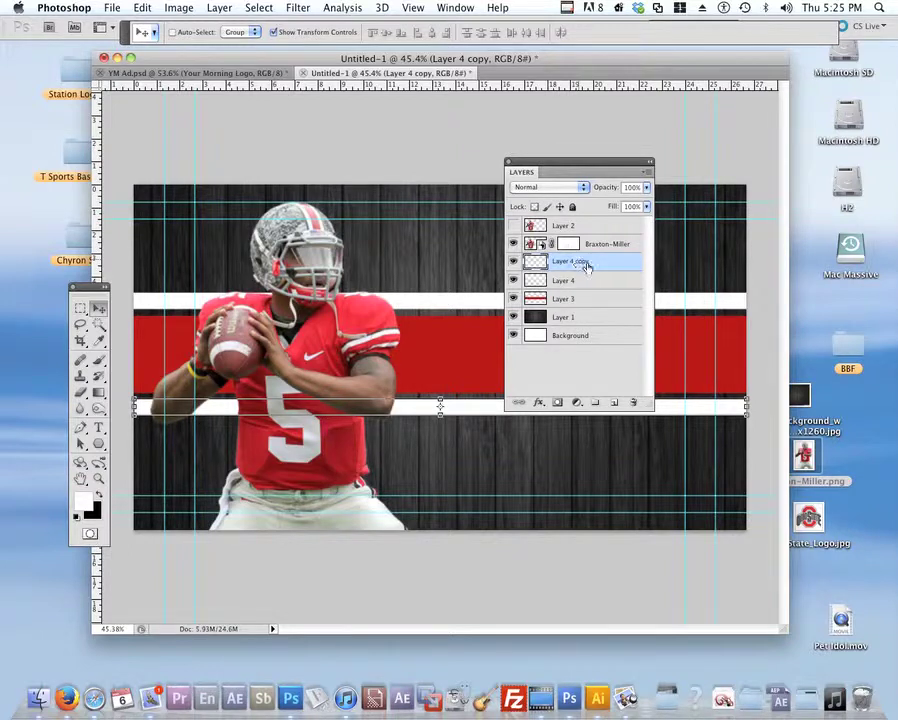
{"action": "left_click", "coordinate": [587, 284], "text": "shift"}
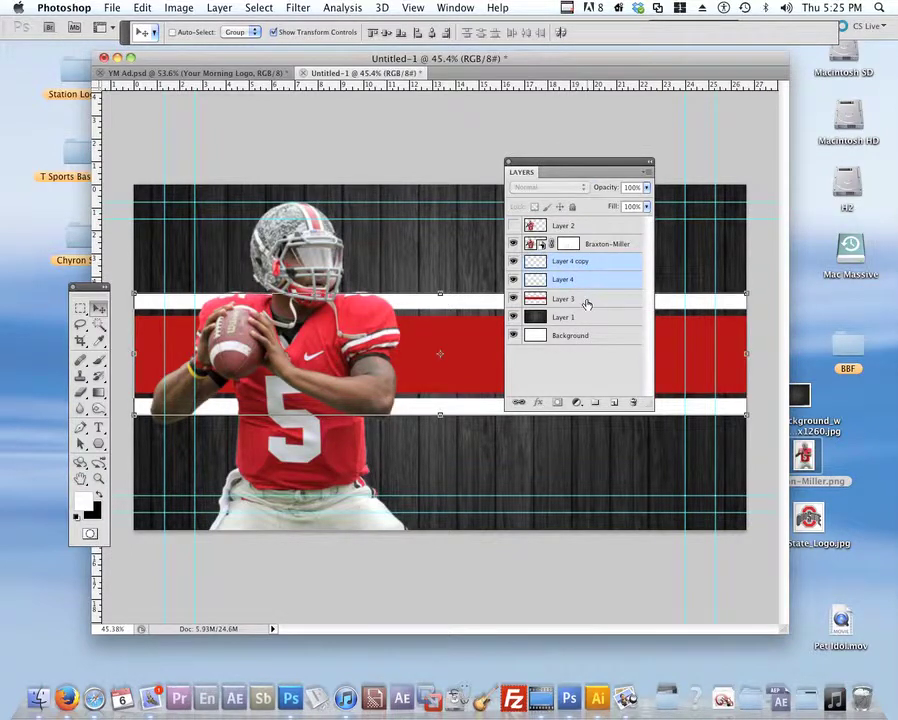
{"action": "left_click", "coordinate": [589, 299], "text": "shift"}
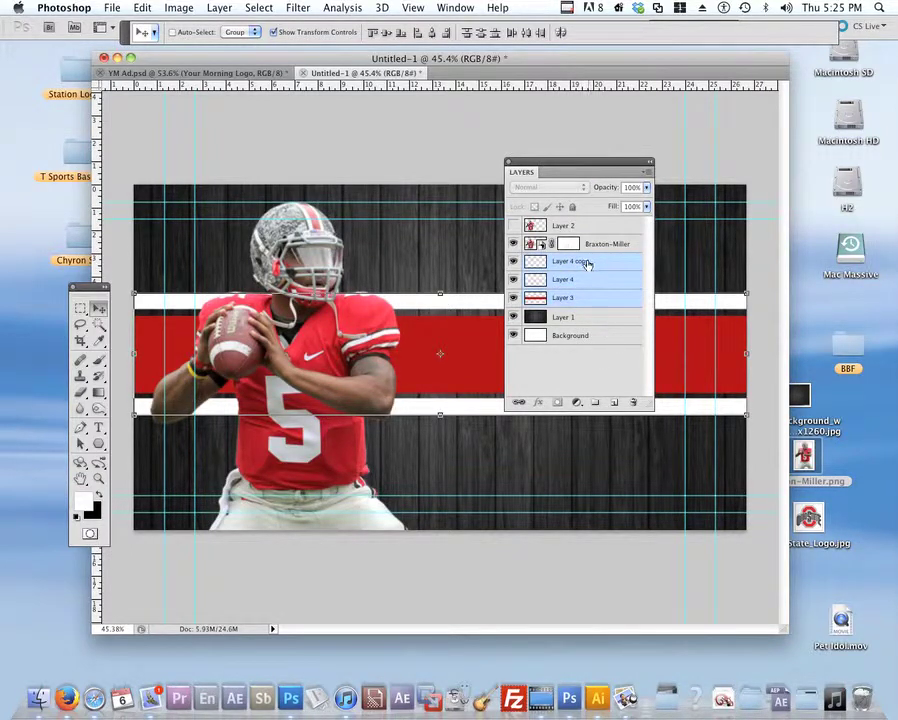
{"action": "left_click", "coordinate": [590, 351]}
Step: Move the red band's layer above the player's layer and try adding the non-adjacent white stripe layers to the selection
{"action": "left_click_drag", "start_coordinate": [587, 304], "coordinate": [597, 237]}
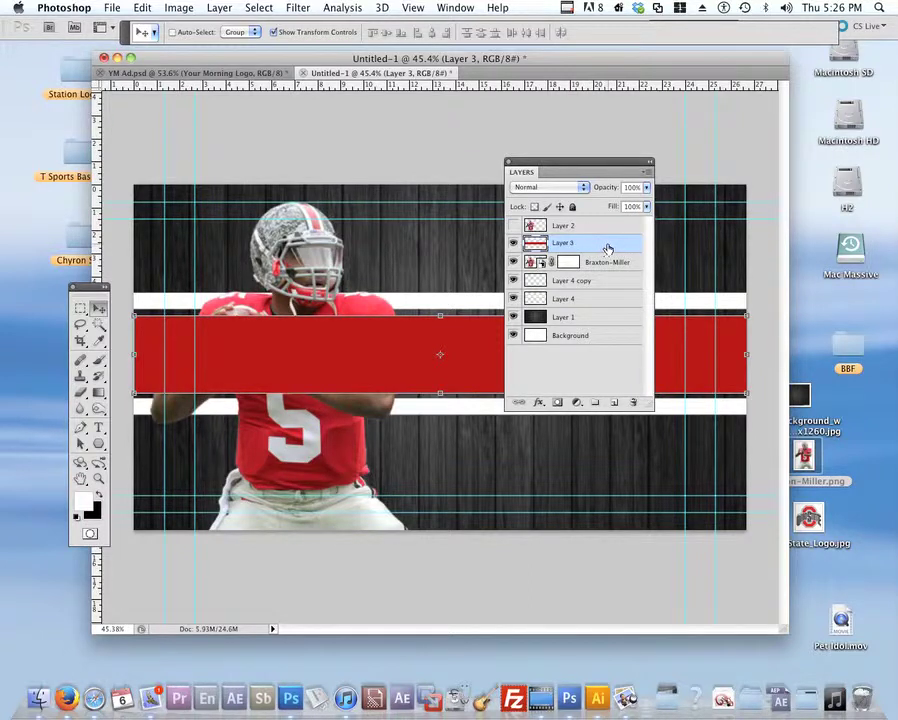
{"action": "left_click", "coordinate": [604, 282], "text": "super"}
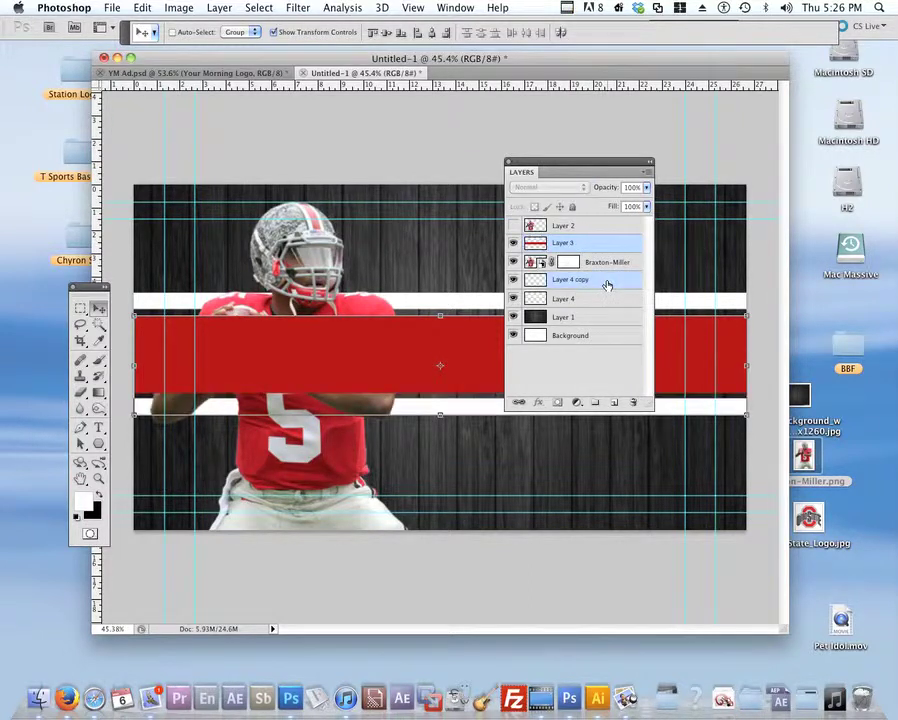
{"action": "left_click", "coordinate": [598, 300], "text": "super"}
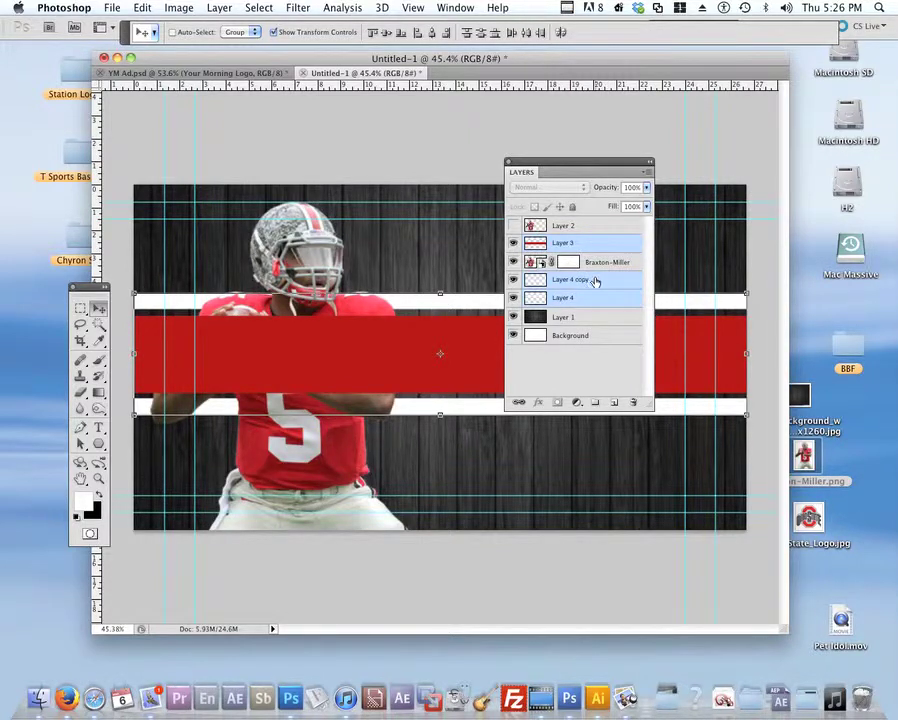
{"action": "left_click", "coordinate": [606, 266], "text": "super"}
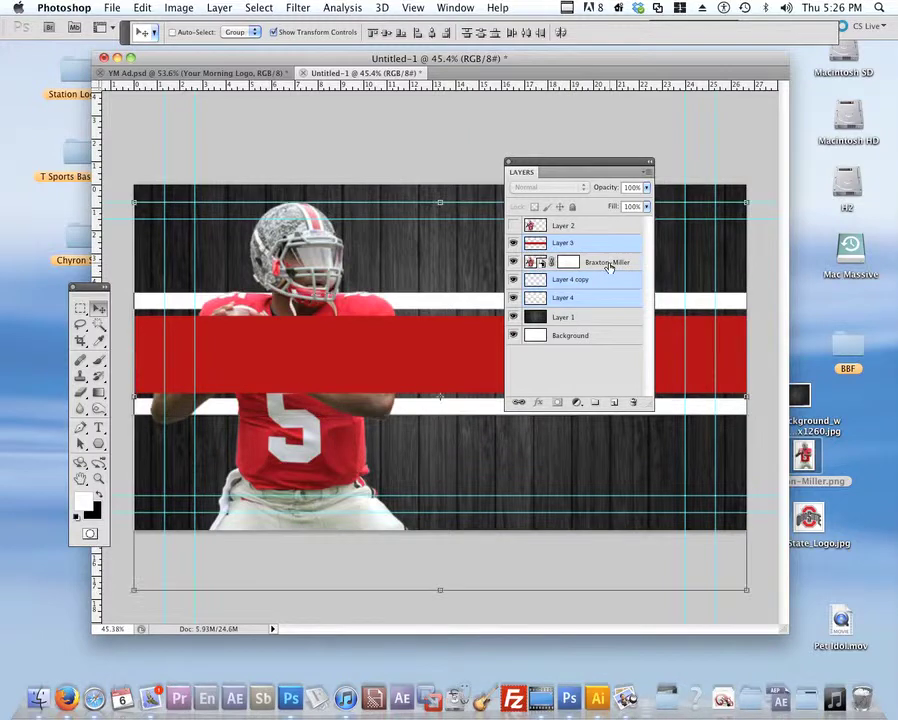
Step: Select the red band and both white stripe layers without the player's layer, and move them directly beneath the player's layer
{"action": "left_click", "coordinate": [600, 230]}
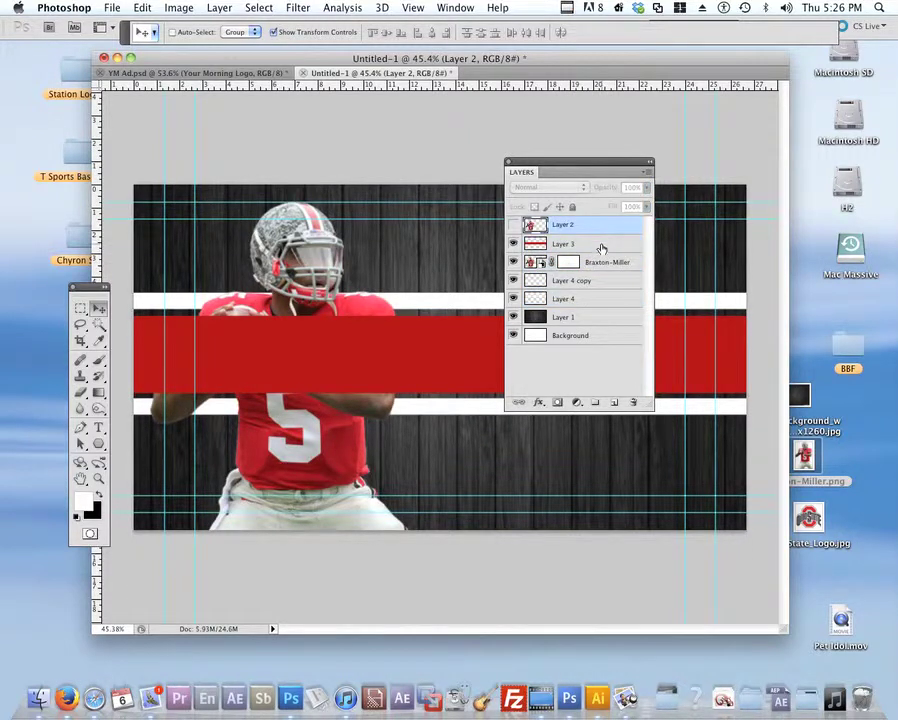
{"action": "left_click", "coordinate": [600, 246]}
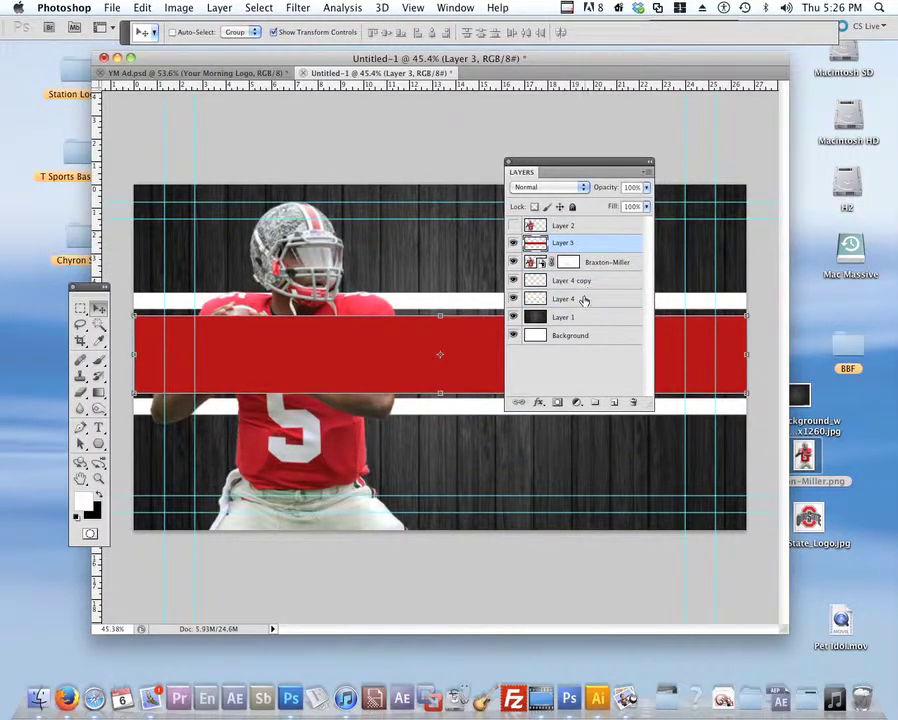
{"action": "left_click", "coordinate": [584, 300], "text": "shift"}
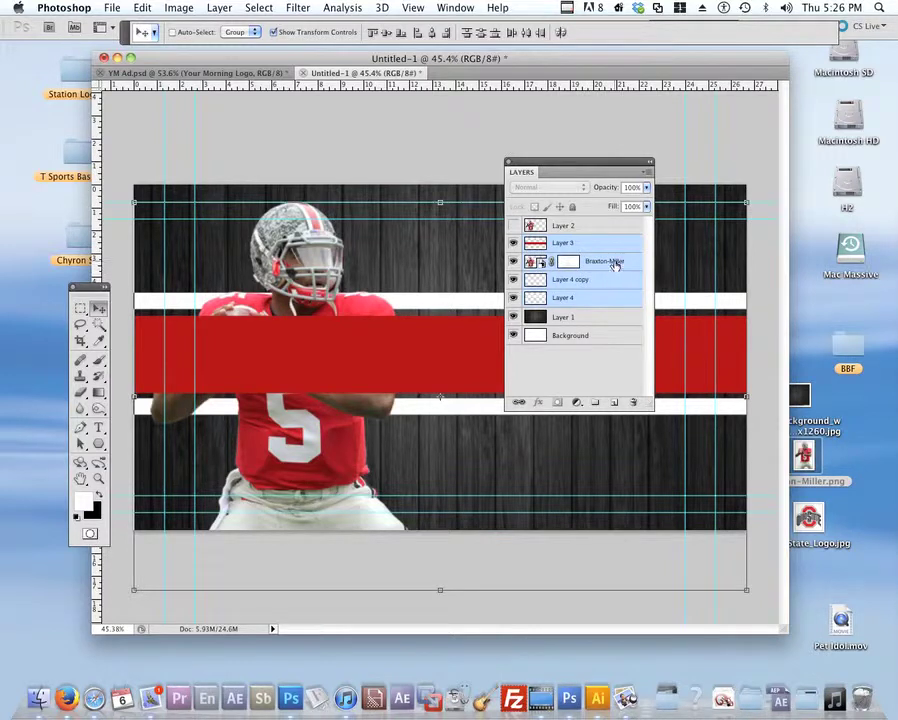
{"action": "left_click", "coordinate": [630, 262], "text": "super"}
{"action": "left_click_drag", "start_coordinate": [594, 248], "coordinate": [587, 276]}
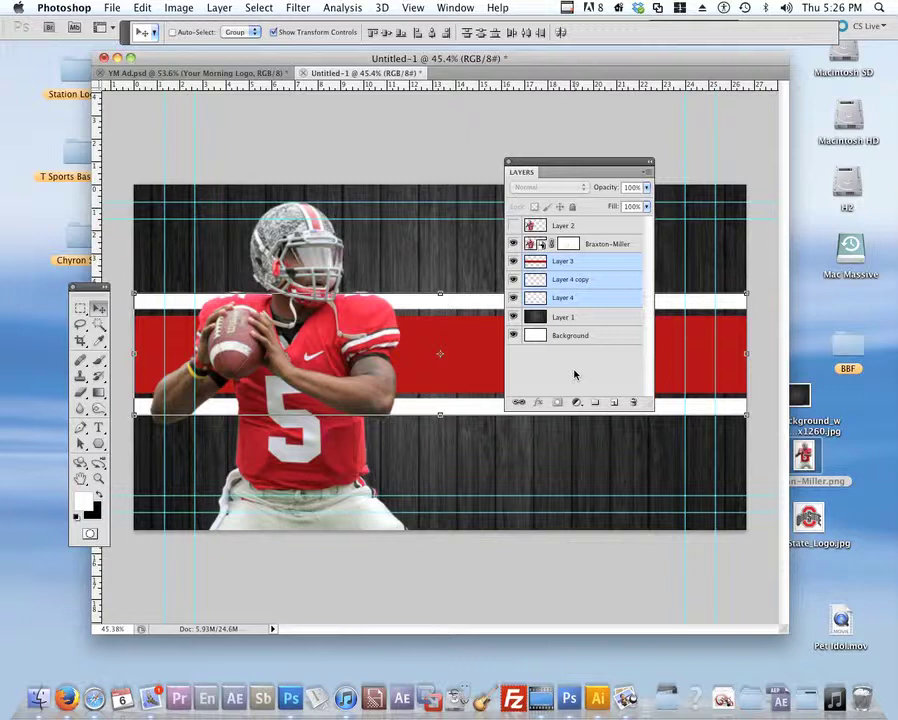
Step: Group the red band and white stripe layers, expand the group to check its contents, and ungroup them
{"action": "key", "text": "ctrl+g"}
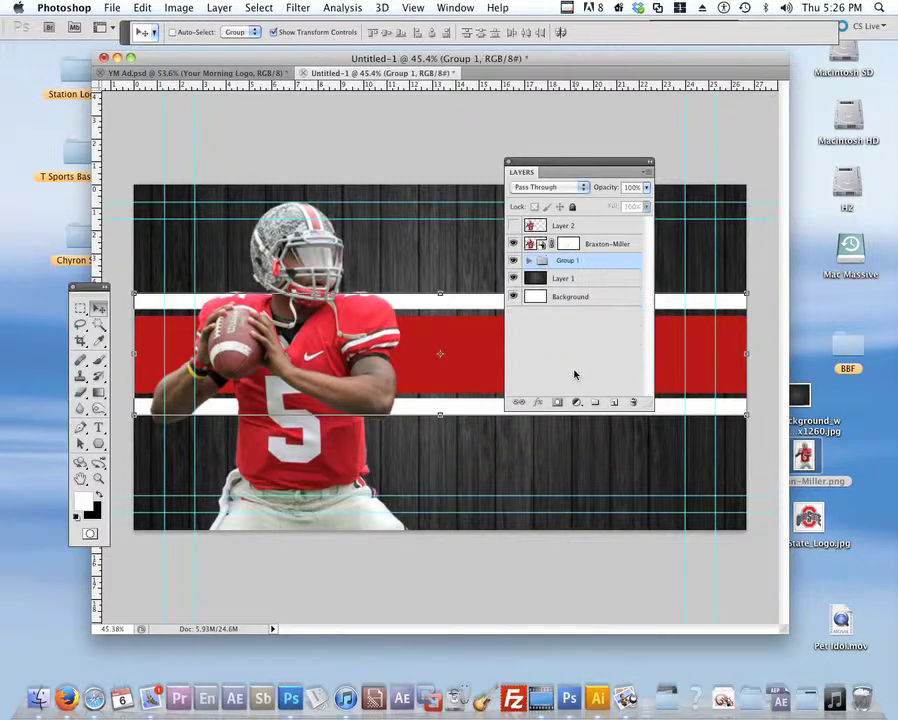
{"action": "left_click", "coordinate": [529, 262]}
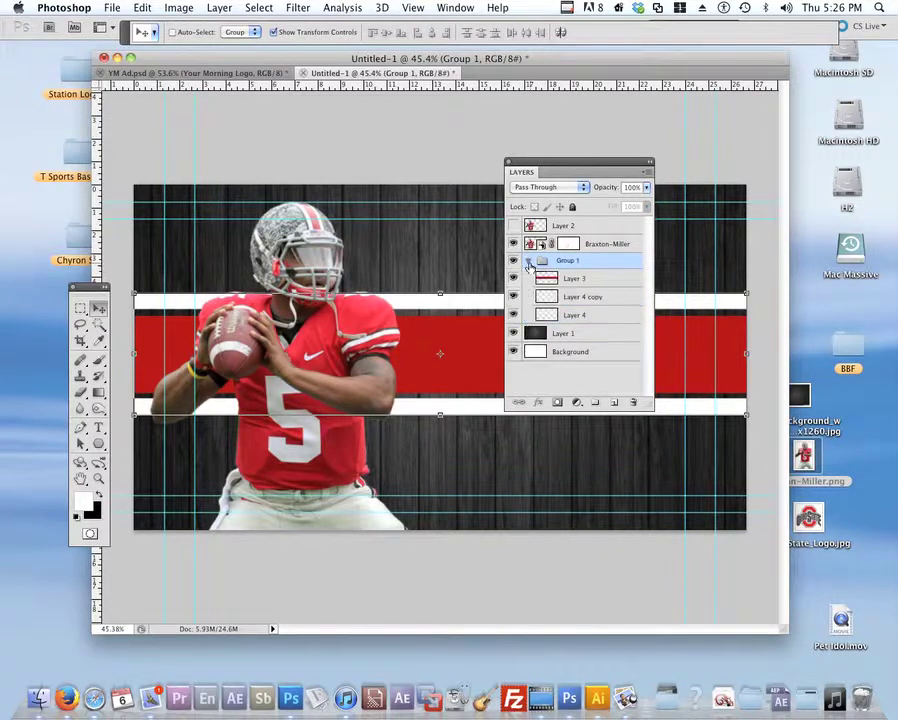
{"action": "left_click", "coordinate": [581, 279]}
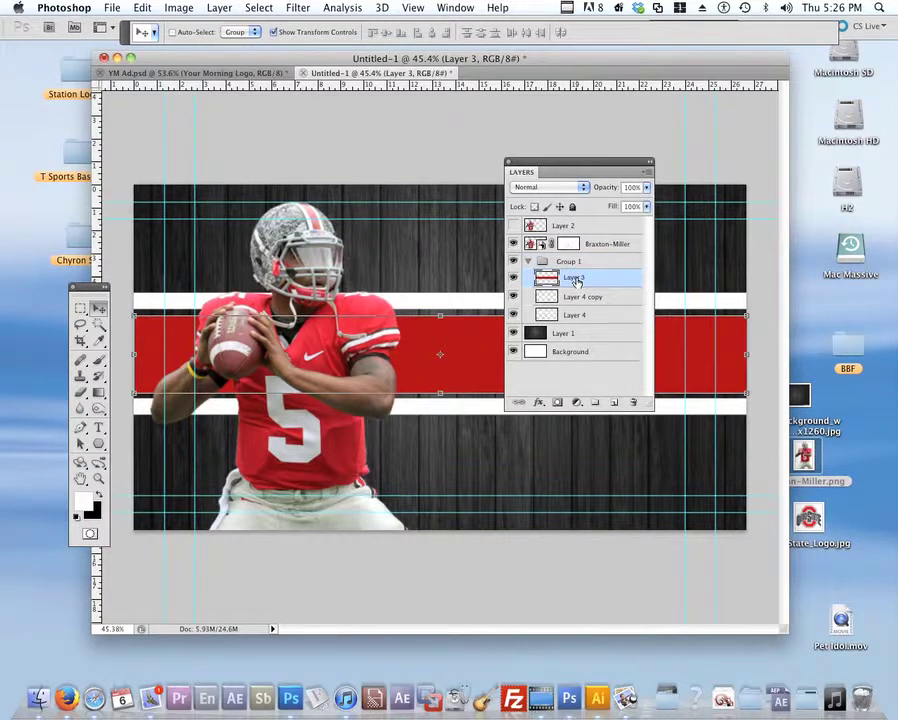
{"action": "left_click", "coordinate": [578, 316], "text": "shift"}
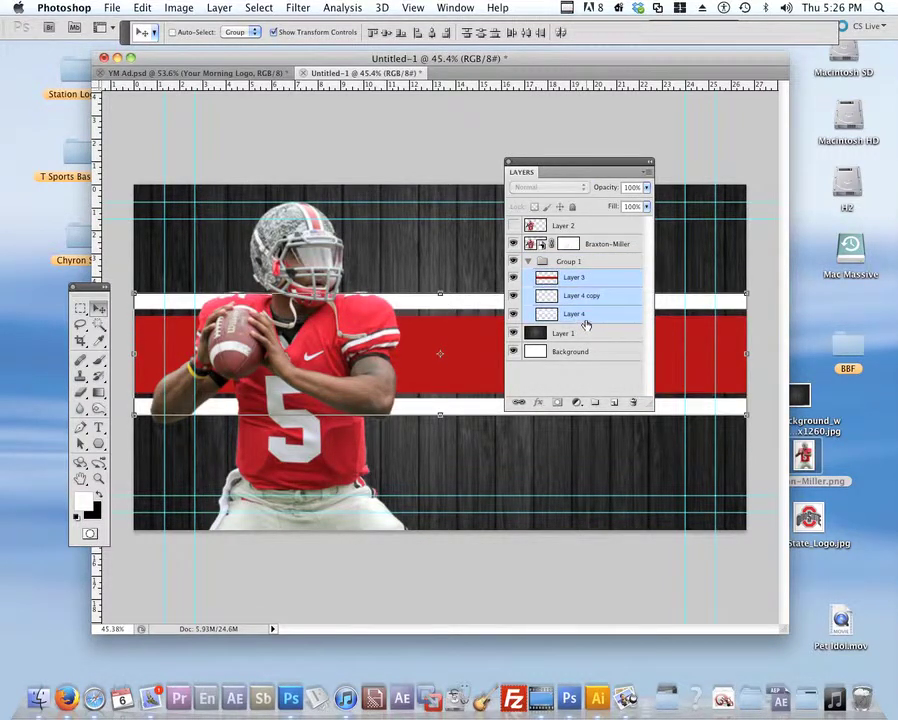
{"action": "left_click", "coordinate": [592, 264]}
{"action": "key", "text": "super+shift+g"}
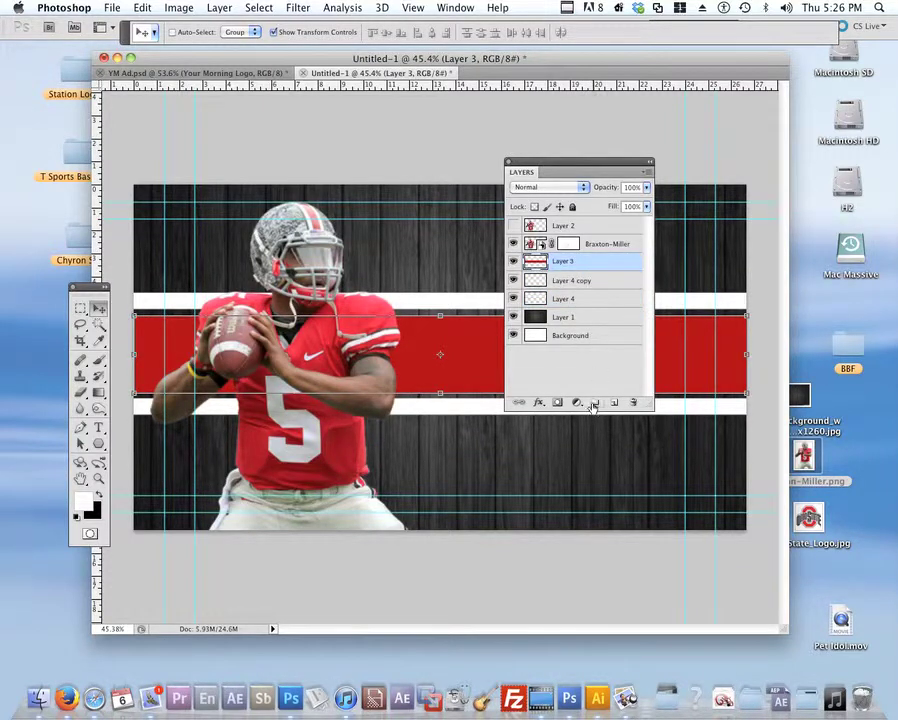
Step: Create a new layer group and move Layer 3, Layer 4 copy and Layer 4 into it
{"action": "left_click", "coordinate": [595, 402]}
{"action": "left_click", "coordinate": [566, 279]}
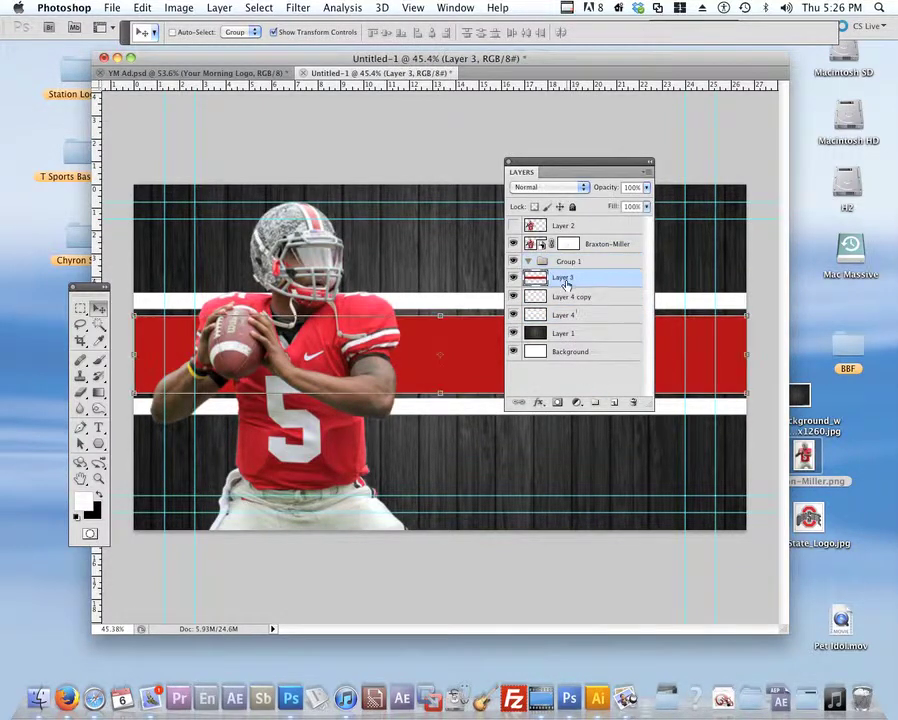
{"action": "left_click", "coordinate": [566, 315], "text": "shift"}
{"action": "left_click_drag", "start_coordinate": [550, 289], "coordinate": [545, 262]}
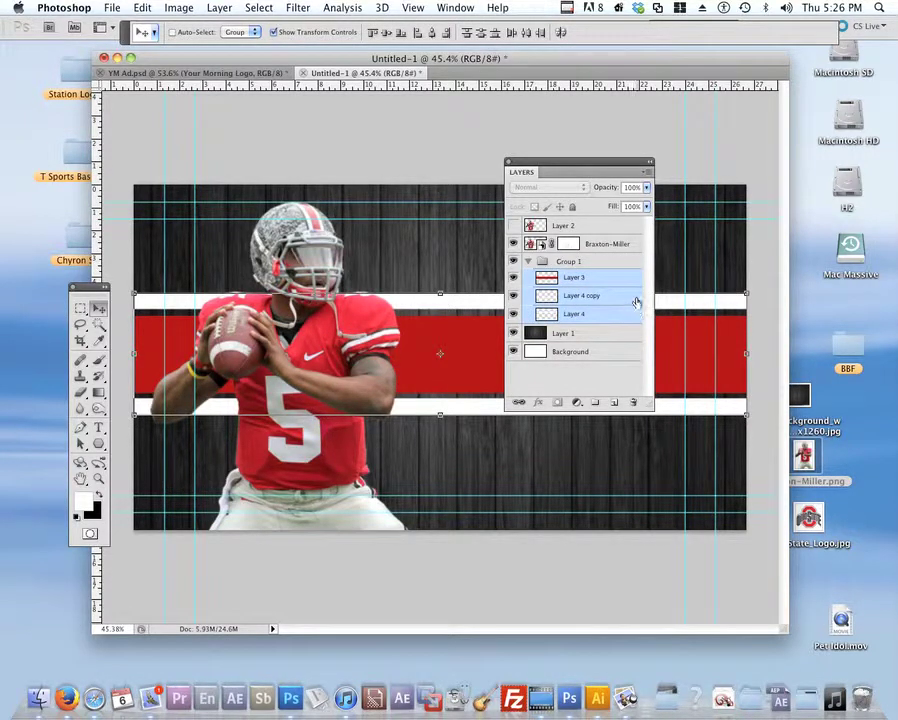
Step: Select Group 1 and enlarge the Layers panel so the whole layer stack has more room
{"action": "left_click_drag", "start_coordinate": [562, 172], "coordinate": [652, 224]}
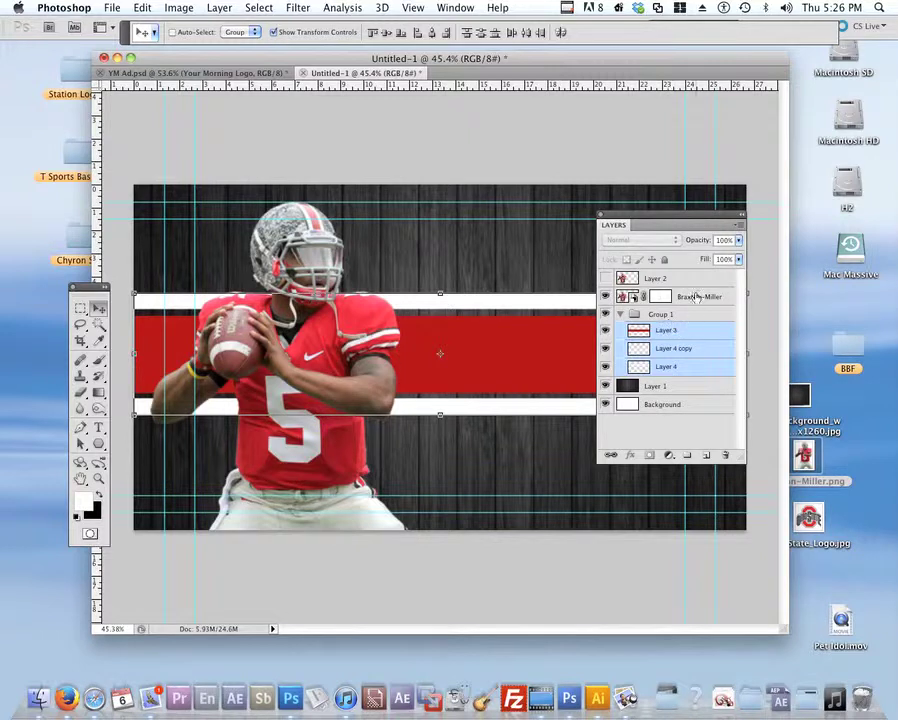
{"action": "left_click", "coordinate": [666, 329]}
{"action": "left_click", "coordinate": [664, 314]}
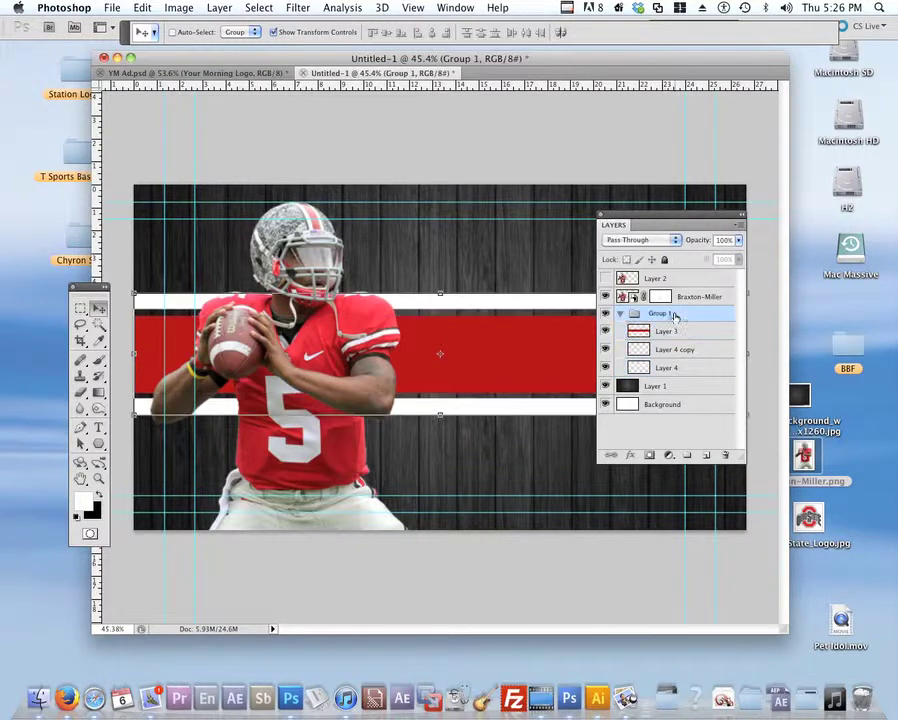
{"action": "left_click_drag", "start_coordinate": [660, 222], "coordinate": [545, 206]}
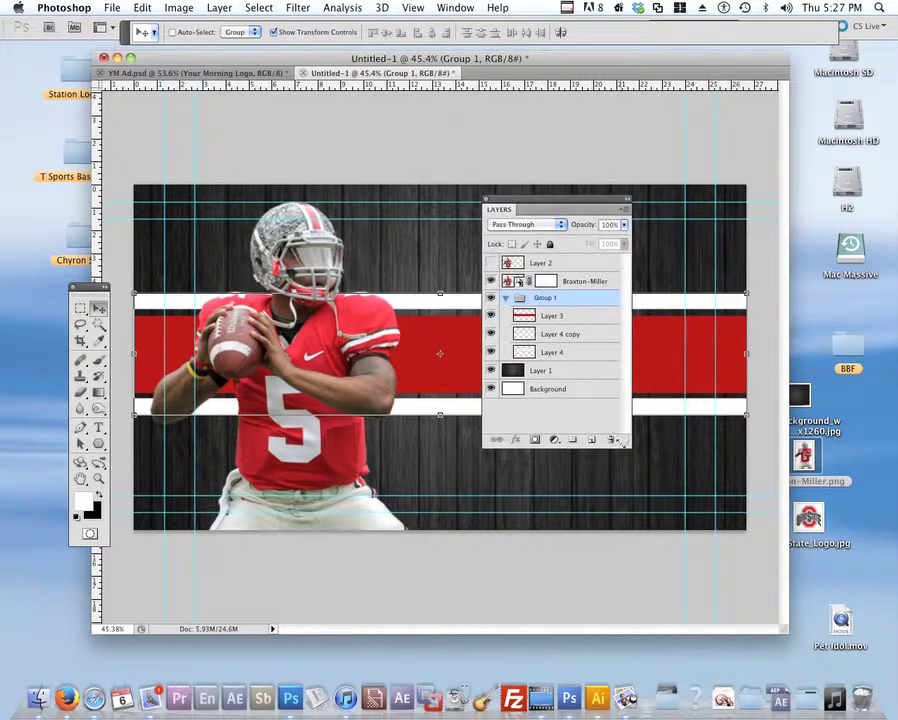
{"action": "left_click_drag", "start_coordinate": [631, 447], "coordinate": [704, 530]}
{"action": "left_click_drag", "start_coordinate": [590, 262], "coordinate": [595, 243]}
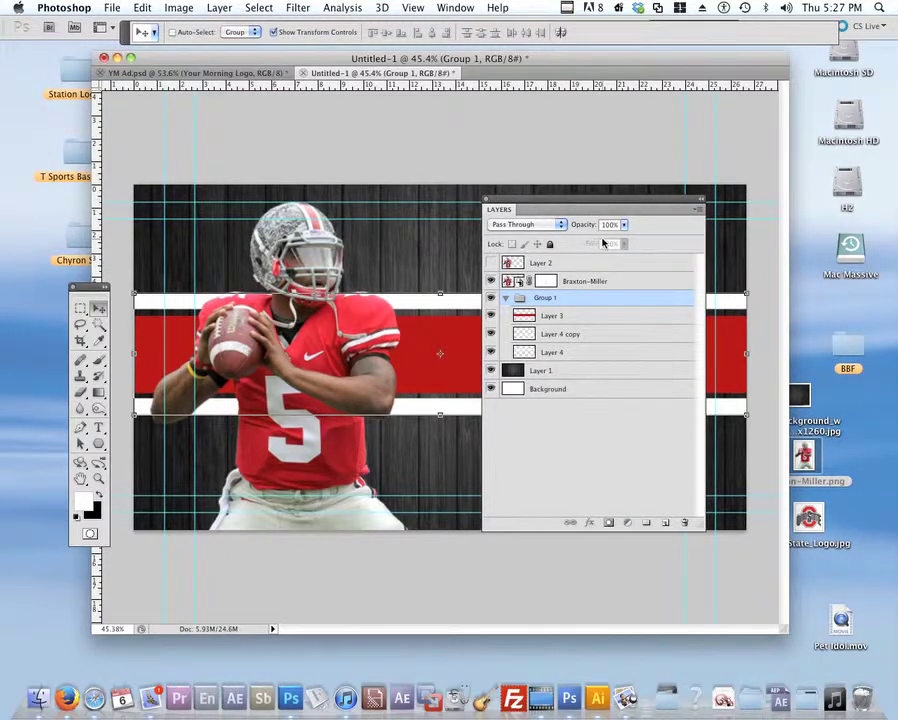
Step: Examine Group 1 by collapsing and re-expanding it and selecting the individual layers inside it
{"action": "left_click", "coordinate": [564, 316]}
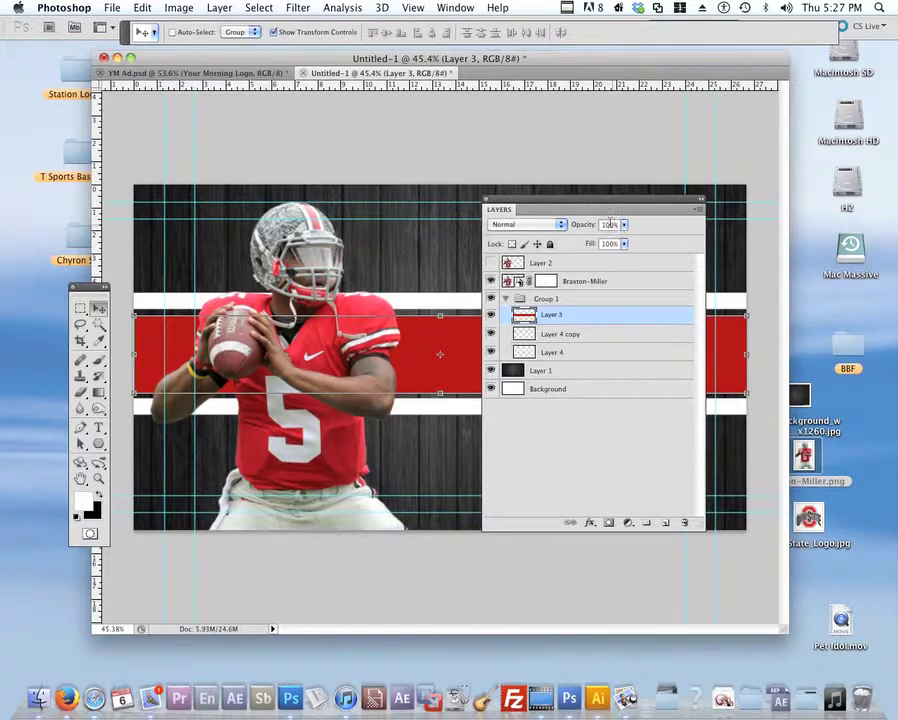
{"action": "left_click", "coordinate": [545, 299]}
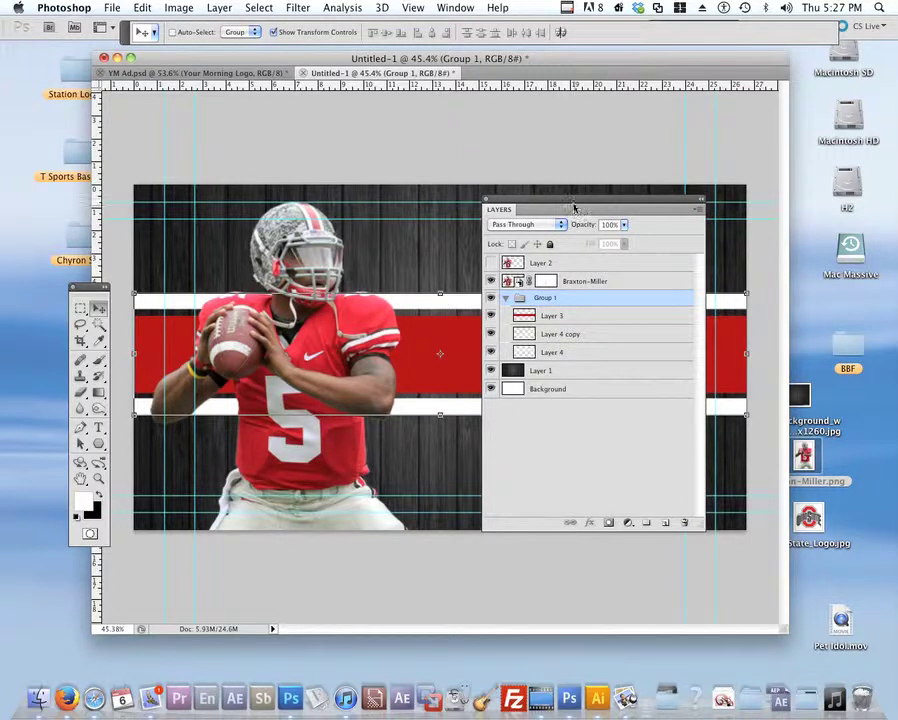
{"action": "left_click_drag", "start_coordinate": [574, 207], "coordinate": [651, 265]}
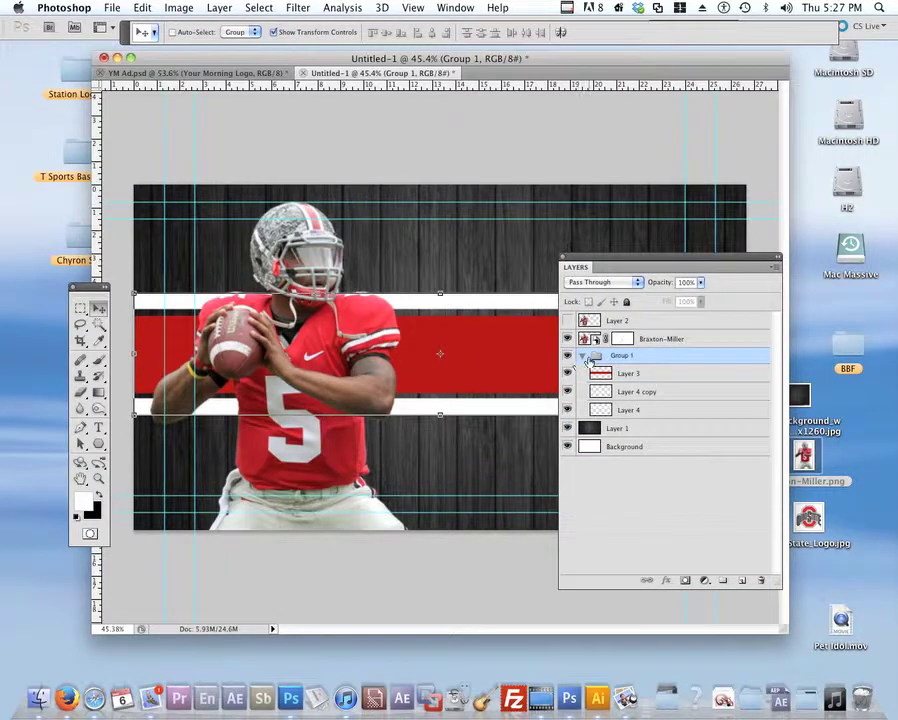
{"action": "left_click", "coordinate": [584, 357]}
{"action": "left_click", "coordinate": [583, 357]}
{"action": "left_click", "coordinate": [614, 377]}
{"action": "left_click", "coordinate": [617, 394]}
{"action": "left_click", "coordinate": [620, 410]}
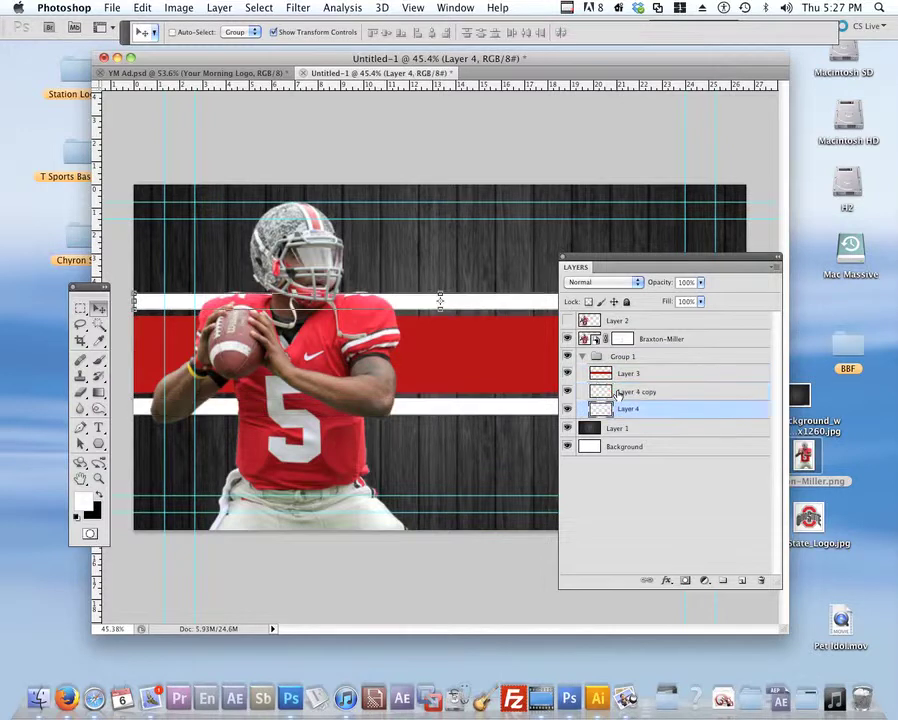
Step: Lower the opacity of the red band's layer inside the group to 62%
{"action": "left_click", "coordinate": [617, 377]}
{"action": "left_click", "coordinate": [700, 283]}
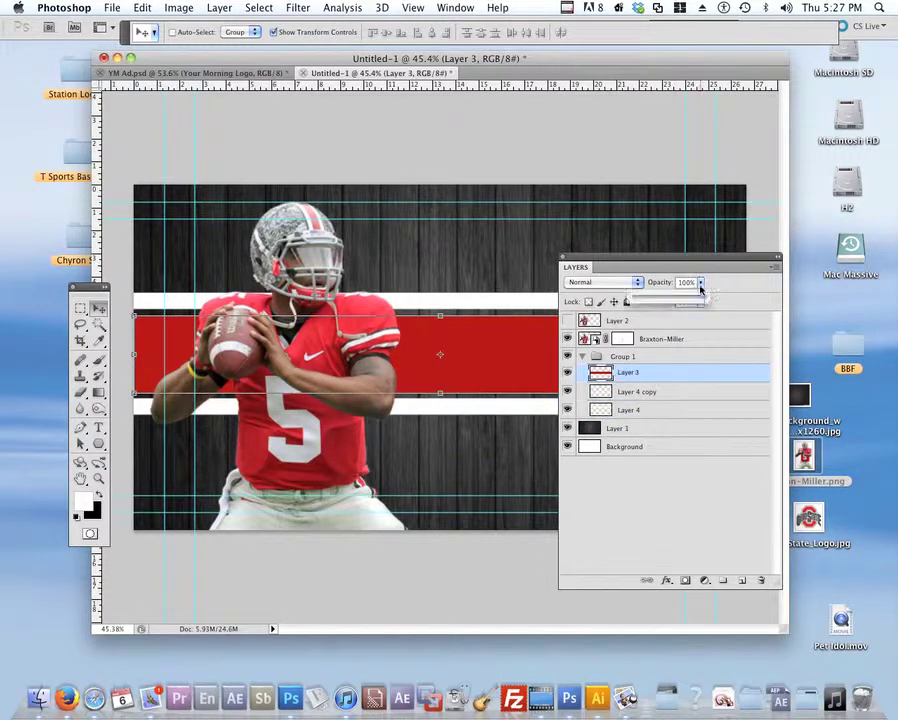
{"action": "left_click", "coordinate": [701, 287]}
{"action": "left_click_drag", "start_coordinate": [700, 286], "coordinate": [675, 300]}
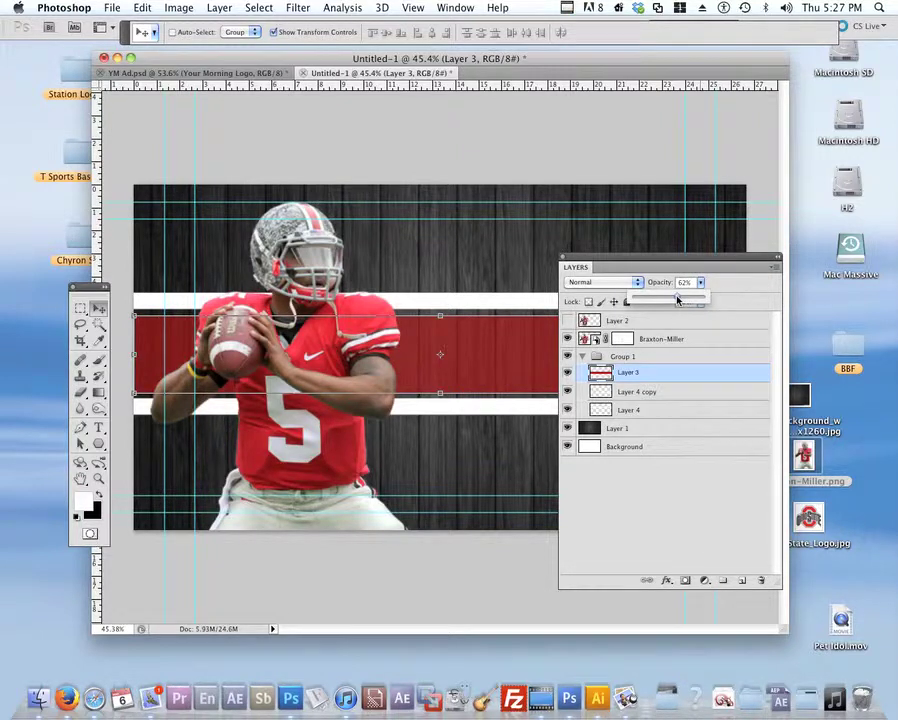
Step: Restore the opacity of the red band's layer to 100% and select Group 1
{"action": "left_click", "coordinate": [631, 391]}
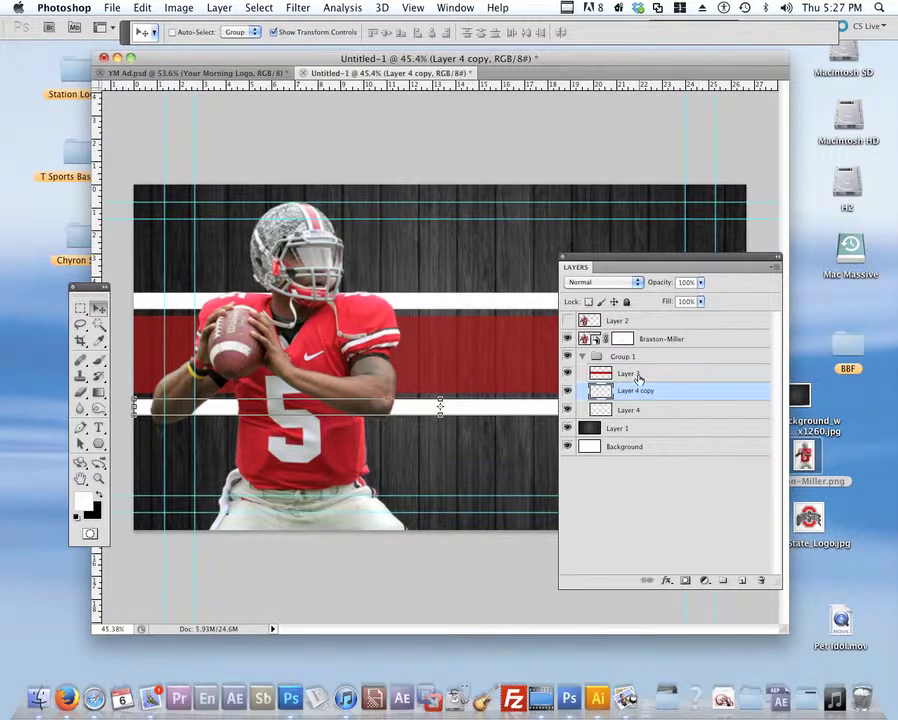
{"action": "left_click", "coordinate": [637, 376]}
{"action": "left_click", "coordinate": [700, 282]}
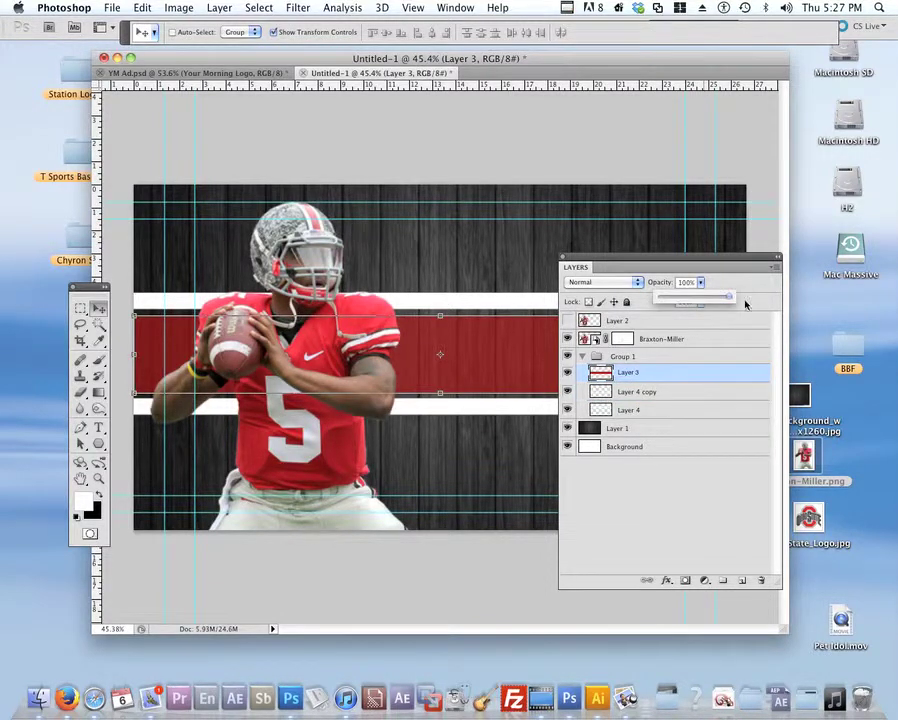
{"action": "left_click", "coordinate": [645, 356]}
{"action": "left_click", "coordinate": [643, 357]}
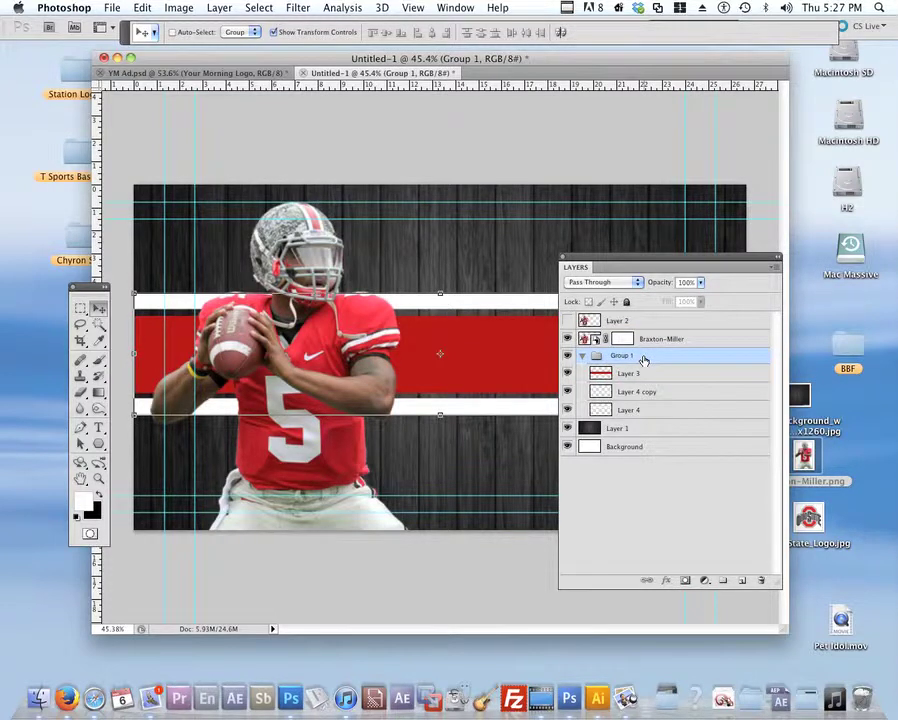
Step: Lower the opacity of Group 1 to 61% and check the stripes with the Layers panel moved aside
{"action": "double_click", "coordinate": [624, 357]}
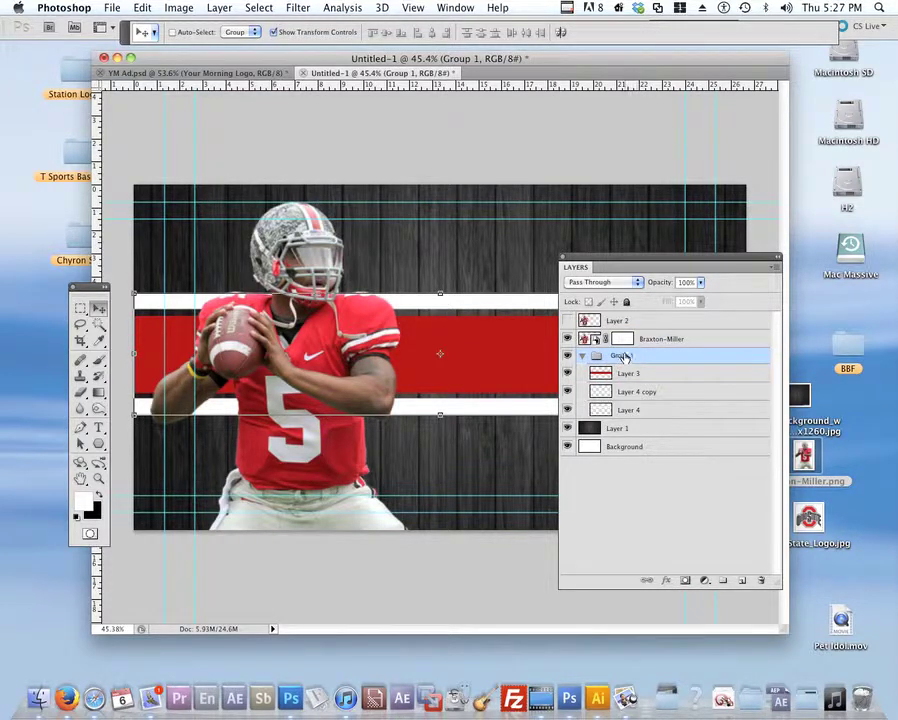
{"action": "left_click", "coordinate": [703, 284]}
{"action": "left_click_drag", "start_coordinate": [703, 300], "coordinate": [677, 301]}
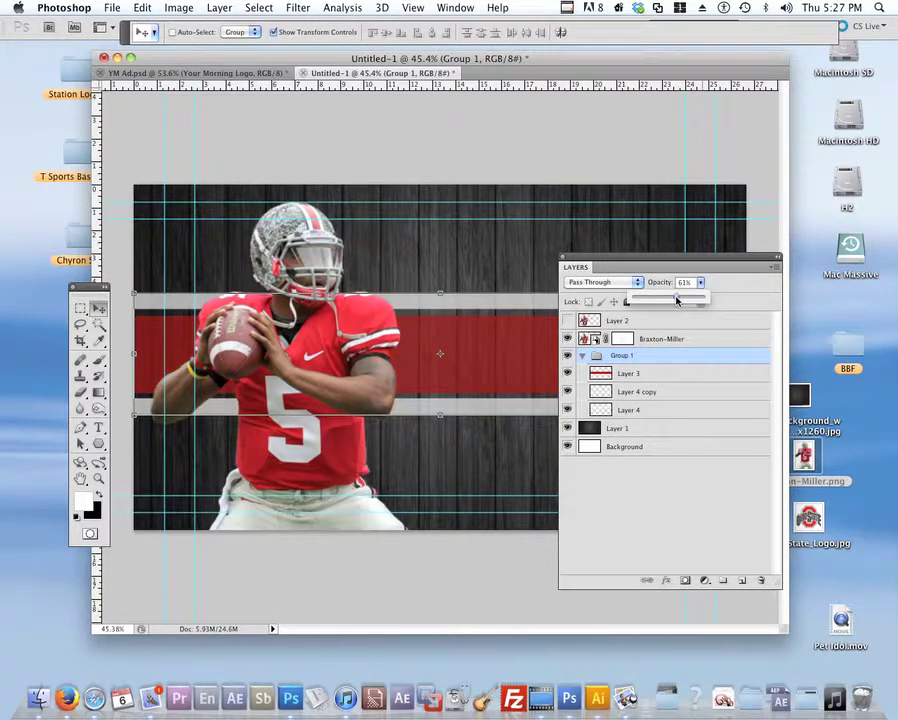
{"action": "left_click_drag", "start_coordinate": [644, 266], "coordinate": [790, 257]}
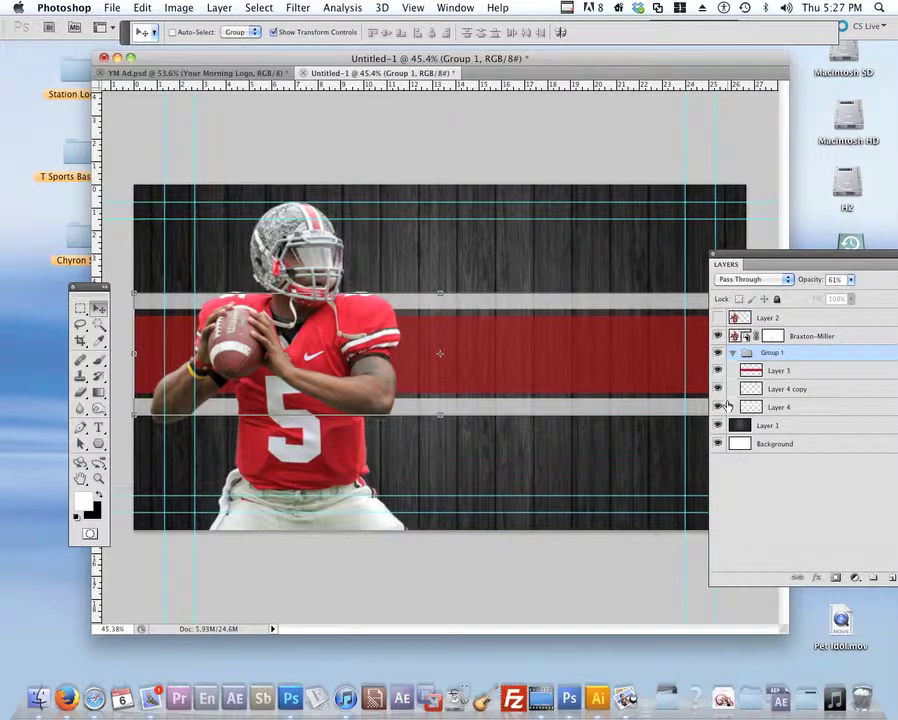
{"action": "left_click_drag", "start_coordinate": [783, 263], "coordinate": [633, 357]}
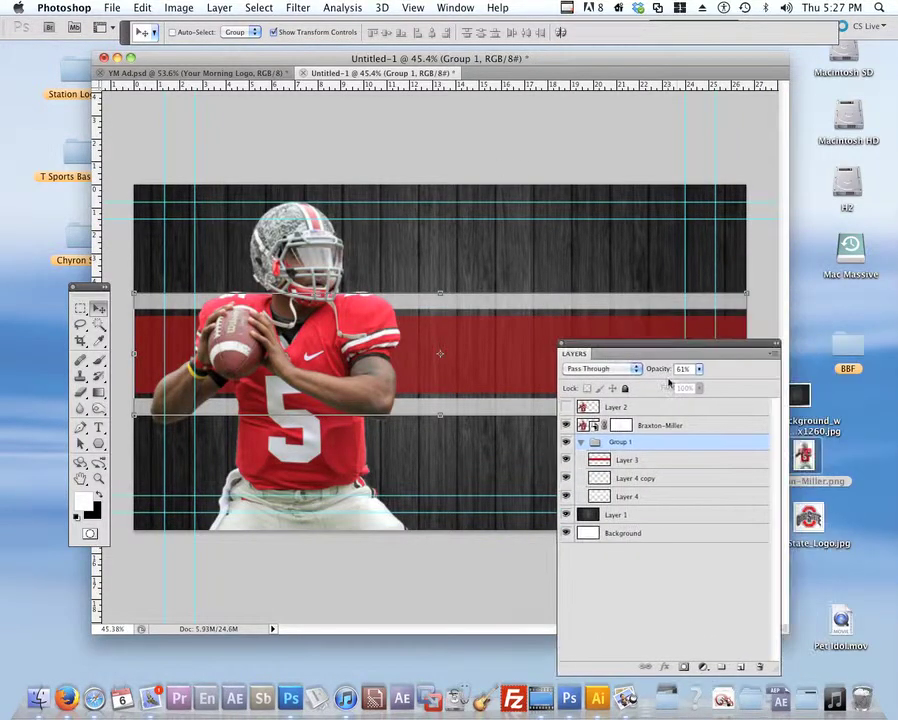
Step: Set the opacity of Group 1 to 79% and clear the Layers panel away from the artwork
{"action": "left_click", "coordinate": [699, 370]}
{"action": "left_click_drag", "start_coordinate": [703, 383], "coordinate": [714, 386]}
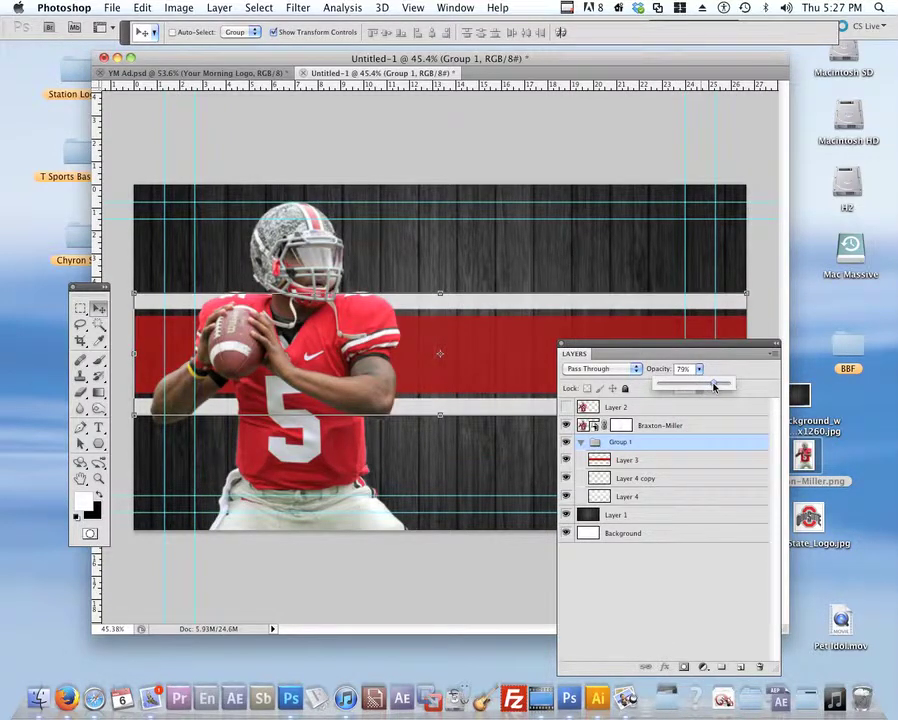
{"action": "left_click_drag", "start_coordinate": [622, 350], "coordinate": [787, 328]}
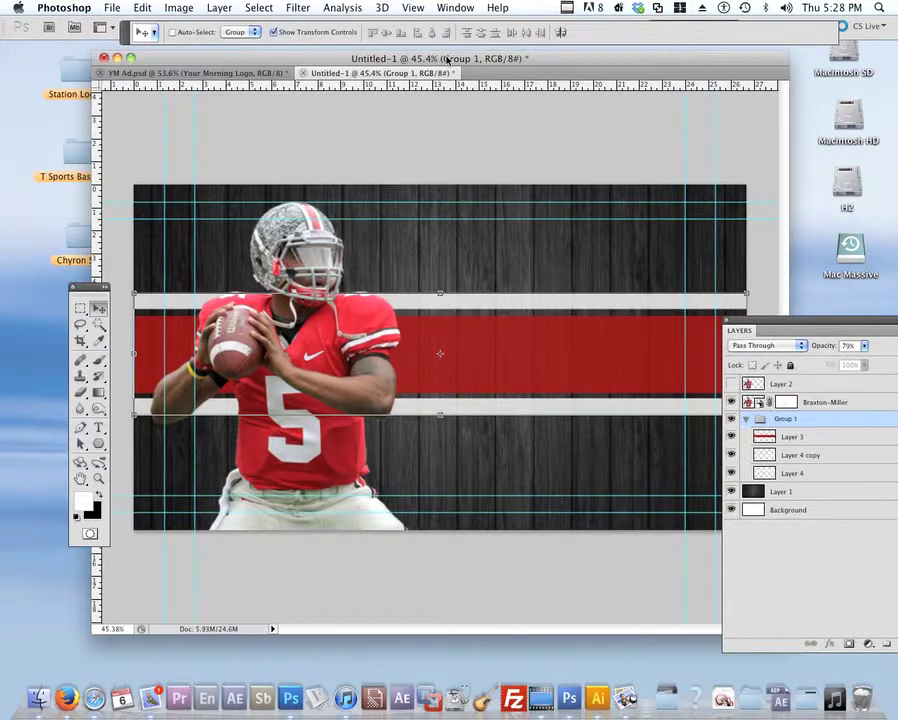
Step: Shift the document window slightly to free space beside it, and collapse Group 1 in the layer stack
{"action": "left_click_drag", "start_coordinate": [448, 60], "coordinate": [415, 59]}
{"action": "left_click_drag", "start_coordinate": [775, 333], "coordinate": [625, 279]}
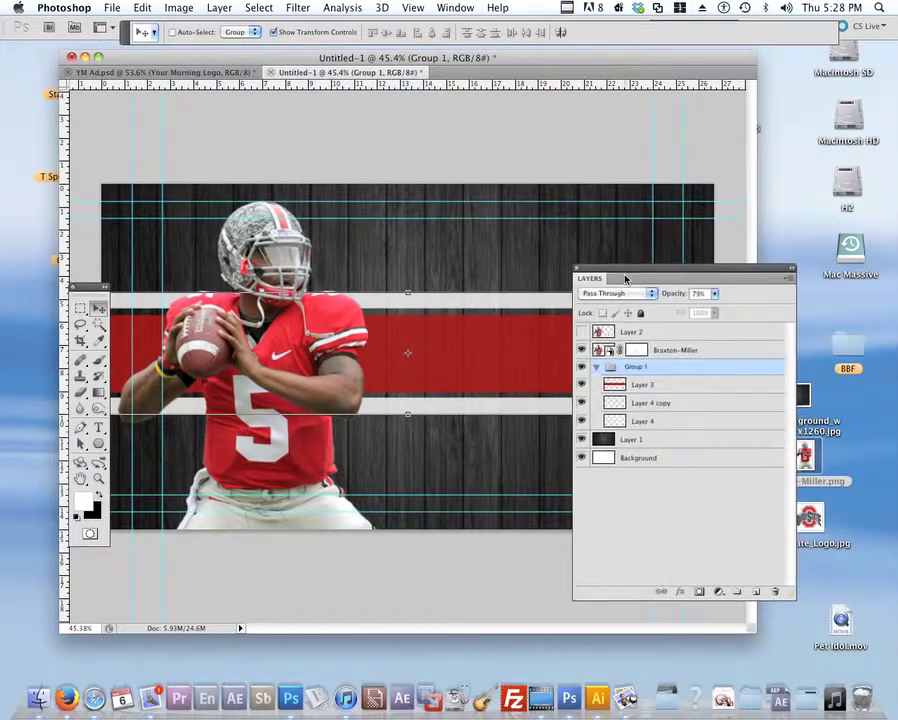
{"action": "left_click", "coordinate": [597, 367]}
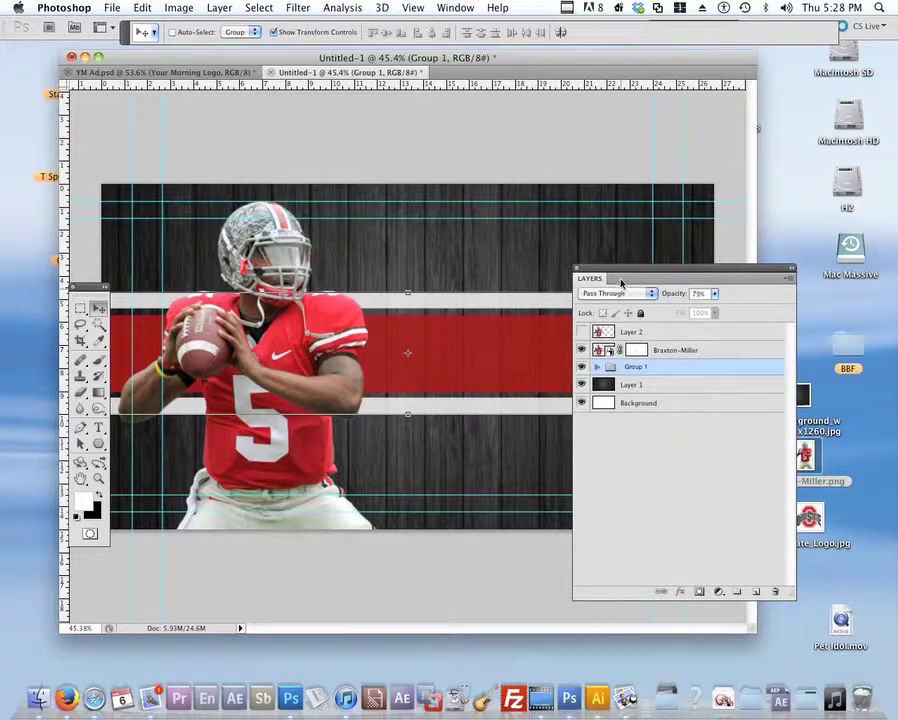
{"action": "left_click_drag", "start_coordinate": [620, 283], "coordinate": [768, 267]}
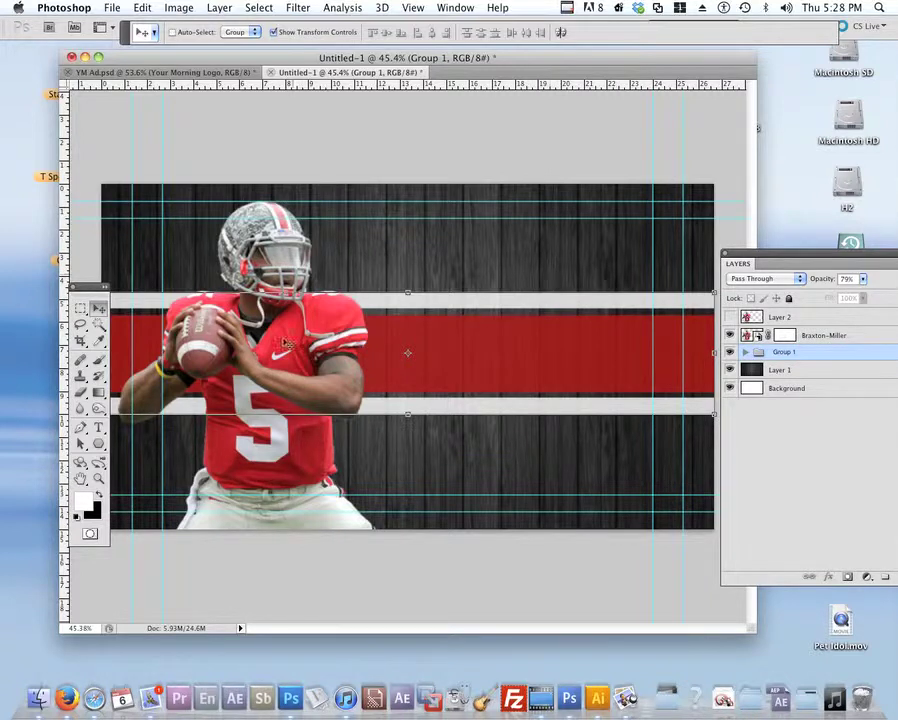
Step: Add a text layer reading "B" on the red band with the Character panel shown, and bring it to the top of the layer stack
{"action": "left_click", "coordinate": [98, 428]}
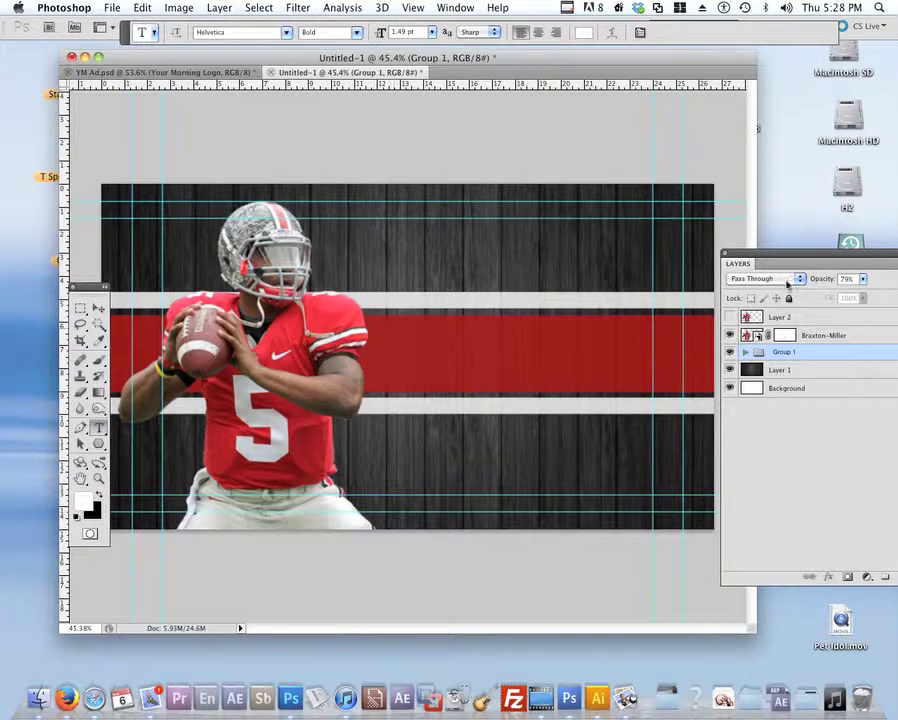
{"action": "left_click_drag", "start_coordinate": [787, 256], "coordinate": [717, 273]}
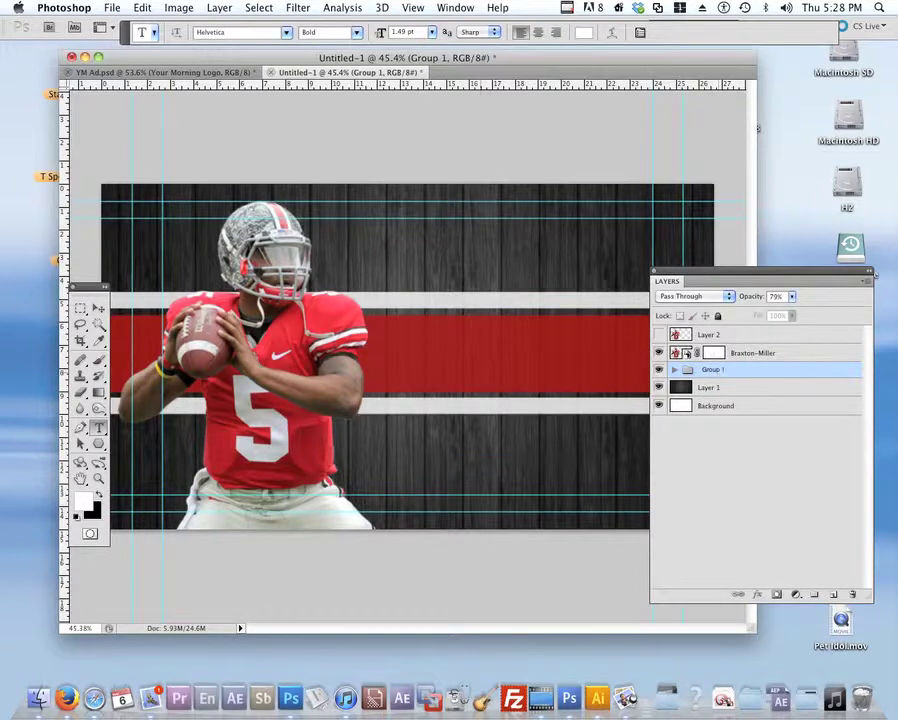
{"action": "left_click", "coordinate": [417, 326]}
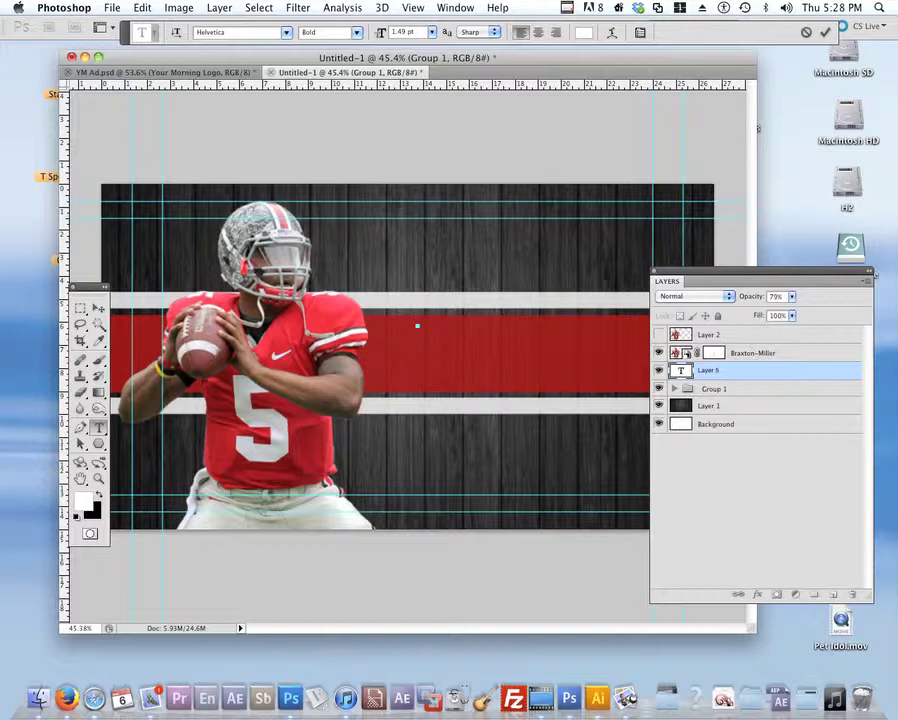
{"action": "key", "text": "super+t"}
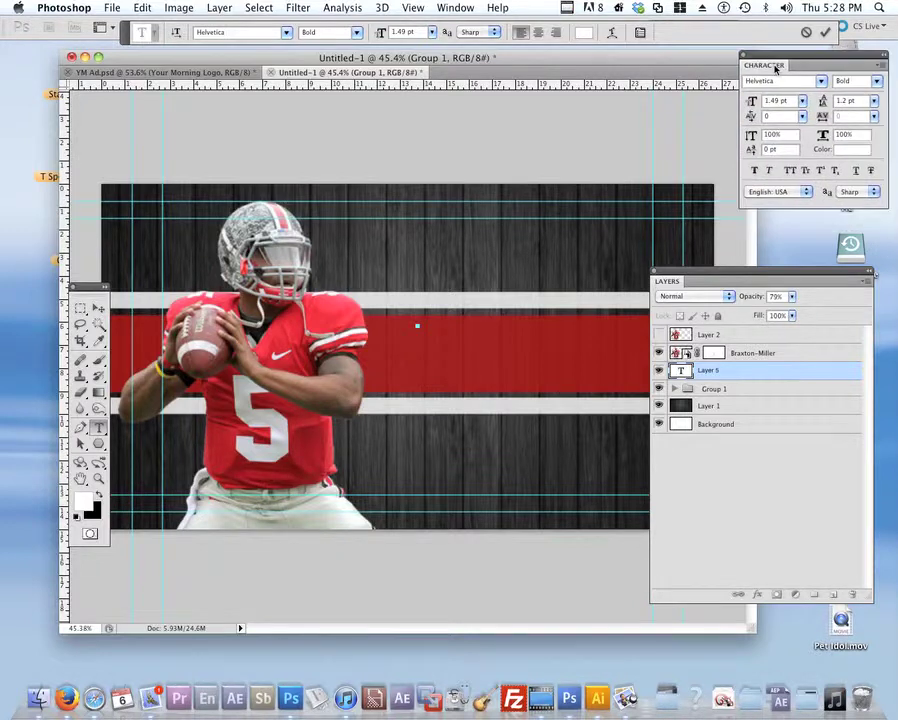
{"action": "left_click_drag", "start_coordinate": [776, 67], "coordinate": [705, 85]}
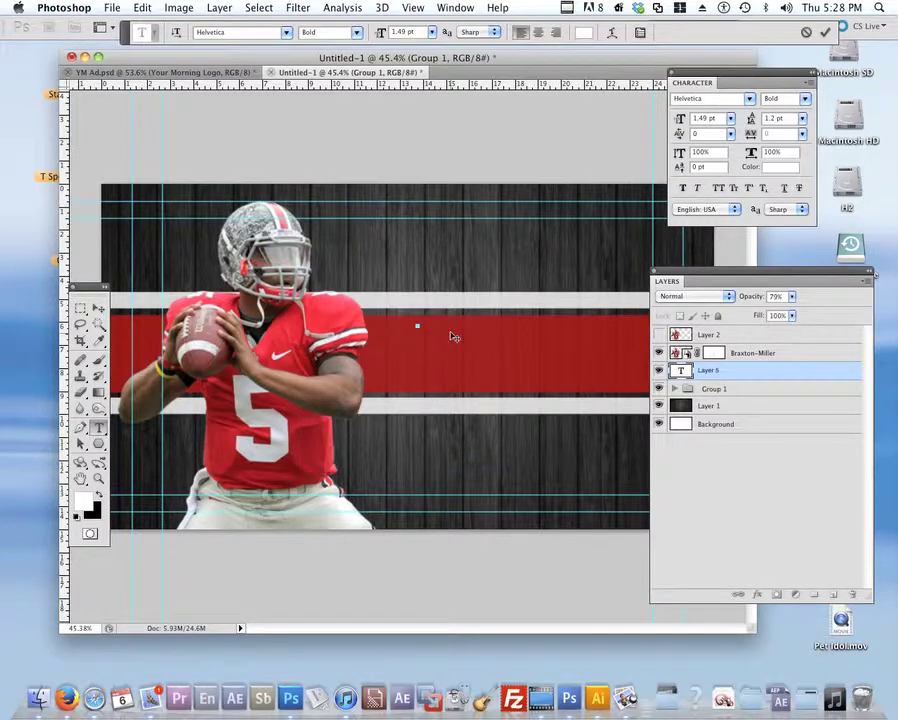
{"action": "left_click", "coordinate": [722, 458]}
{"action": "left_click", "coordinate": [721, 376]}
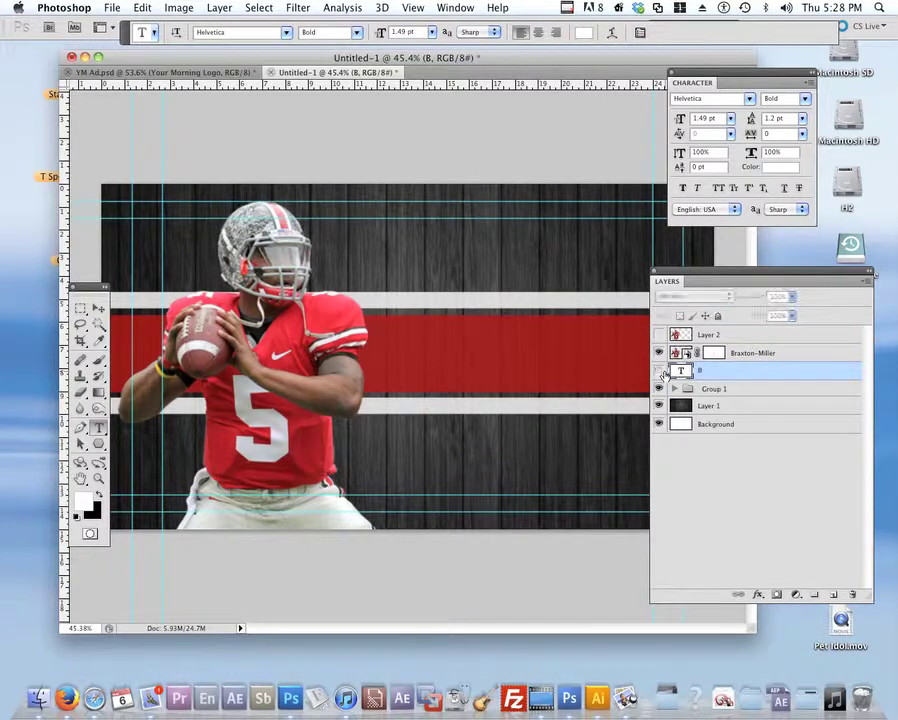
{"action": "left_click_drag", "start_coordinate": [666, 373], "coordinate": [726, 334]}
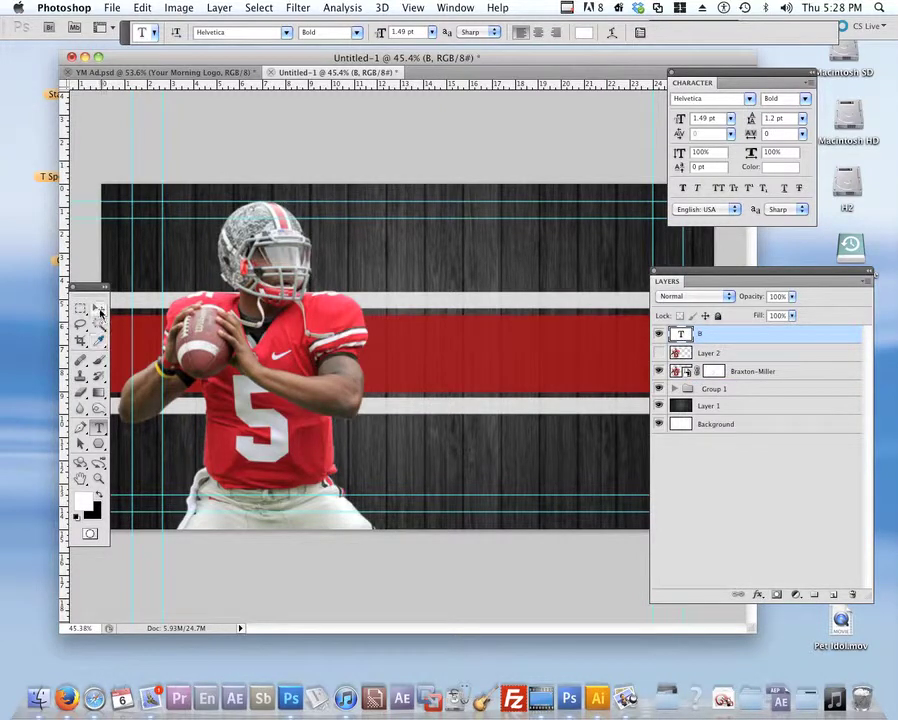
Step: Enlarge the letter B to 72 pt and place it fully inside the red band beside the player's shoulder
{"action": "key", "text": "v"}
{"action": "left_click_drag", "start_coordinate": [410, 324], "coordinate": [517, 305]}
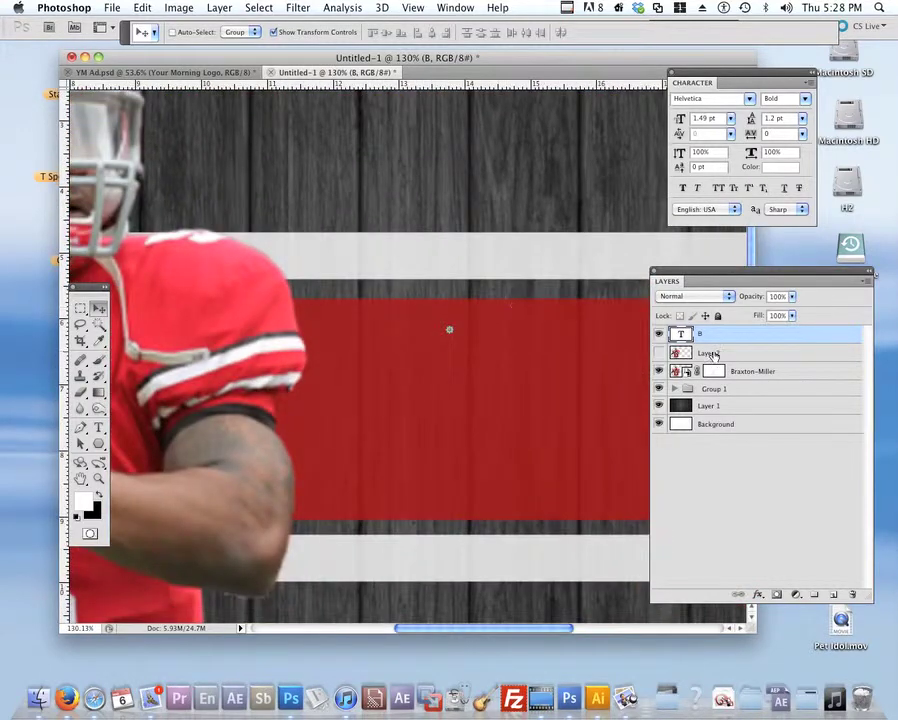
{"action": "left_click", "coordinate": [730, 118]}
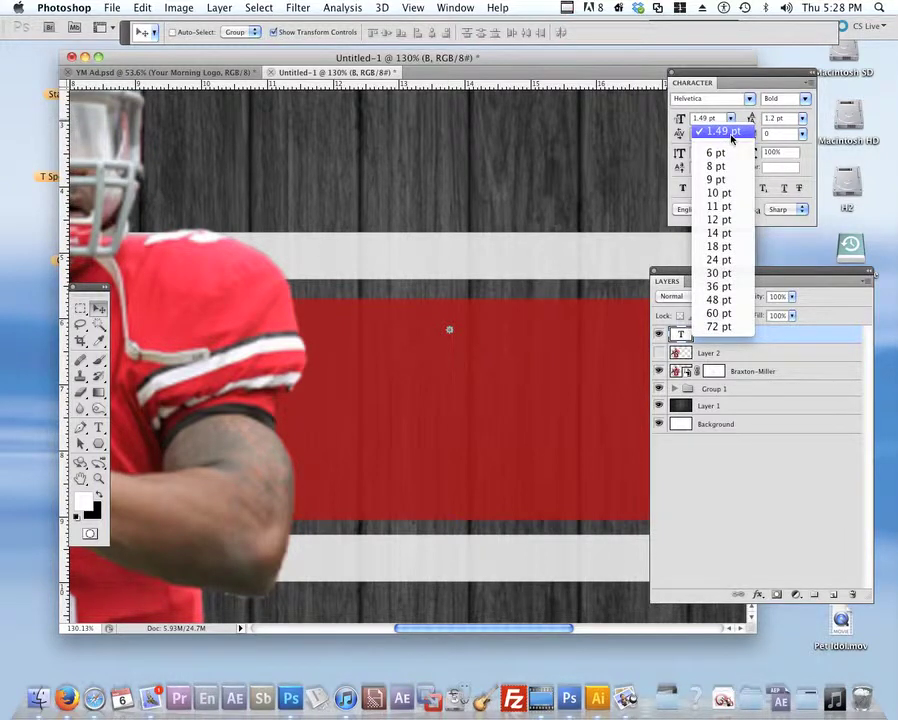
{"action": "left_click", "coordinate": [719, 233]}
{"action": "left_click", "coordinate": [730, 118]}
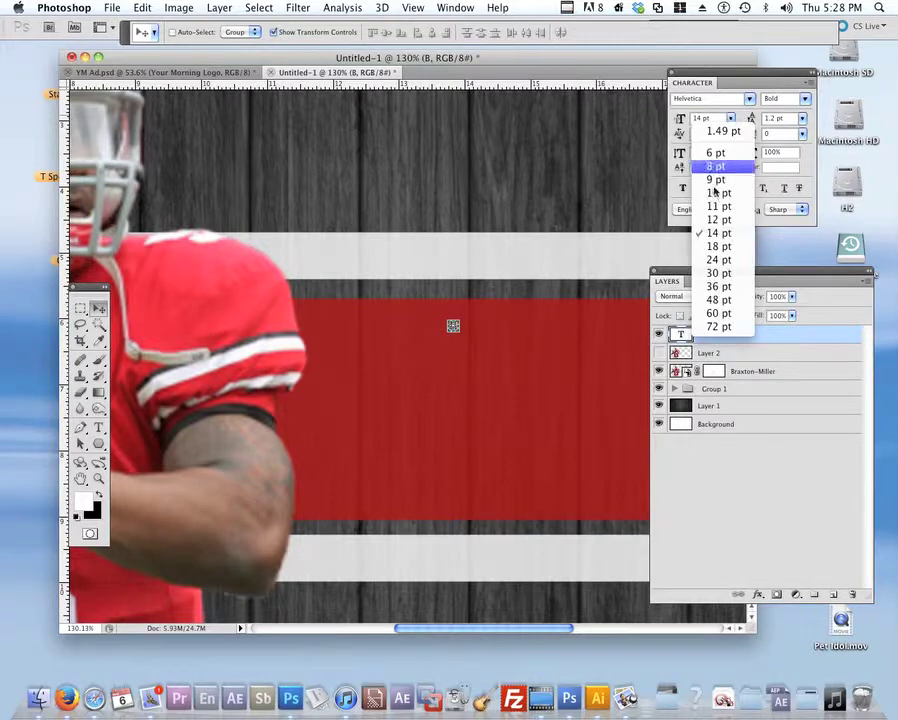
{"action": "left_click", "coordinate": [720, 326]}
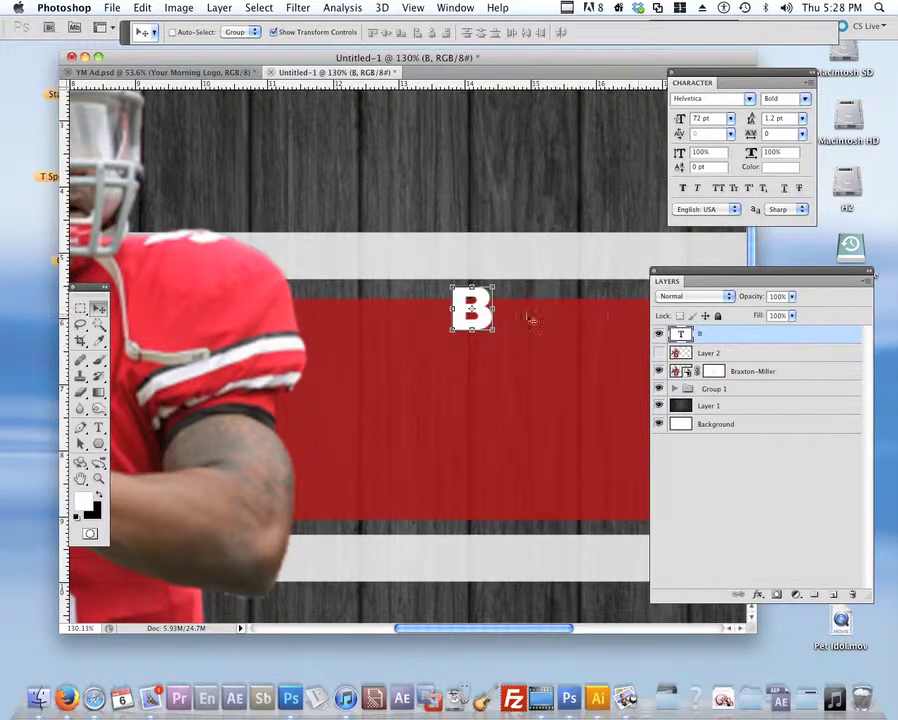
{"action": "left_click_drag", "start_coordinate": [486, 320], "coordinate": [460, 355]}
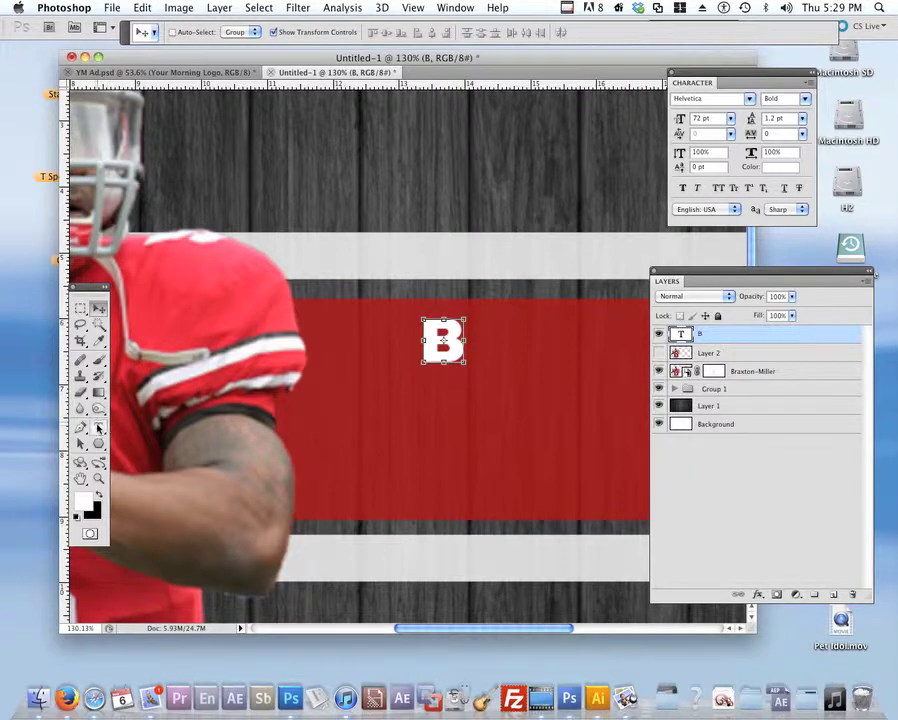
Step: Select the letter B for editing and increase its font size to 87 pt
{"action": "key", "text": "t"}
{"action": "double_click", "coordinate": [433, 344]}
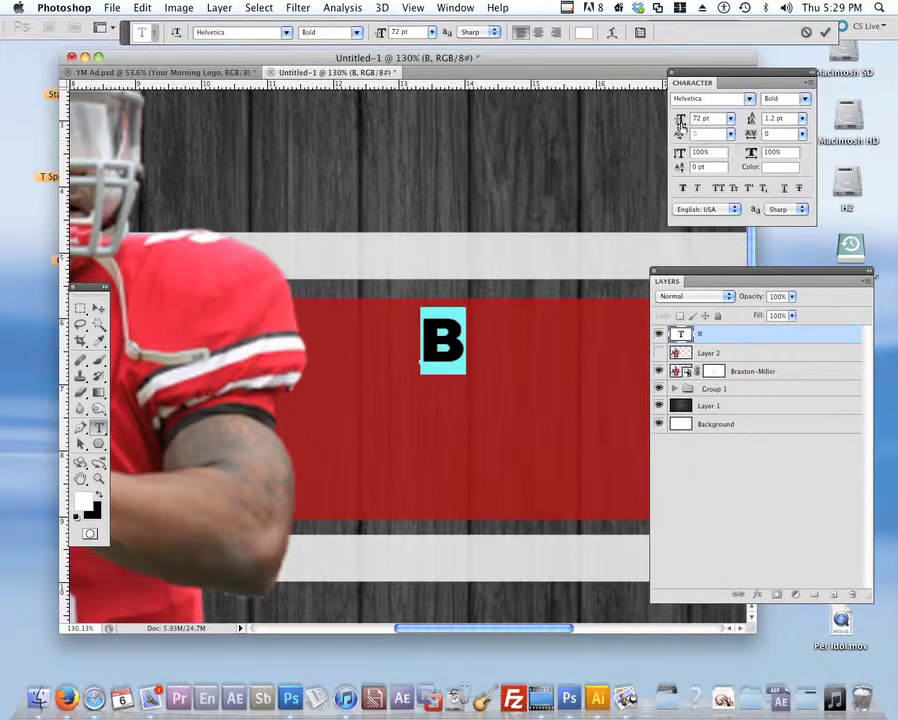
{"action": "mouse_move", "coordinate": [680, 120]}
{"action": "left_mouse_down"}
{"action": "mouse_move", "coordinate": [720, 121]}
{"action": "mouse_move", "coordinate": [695, 121]}
{"action": "mouse_move", "coordinate": [690, 131]}
{"action": "left_mouse_up"}
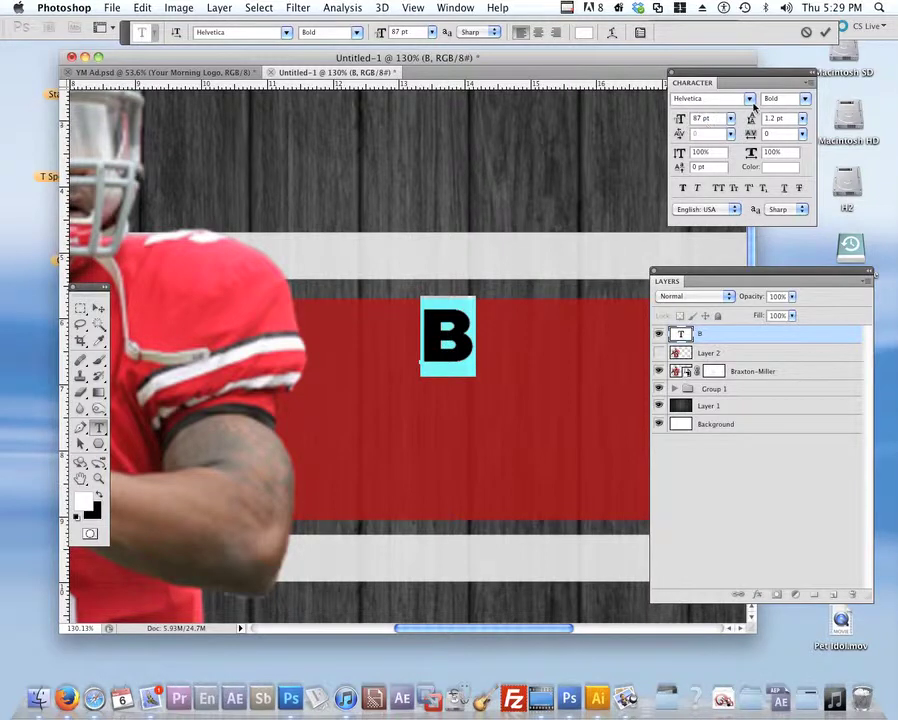
Step: Hide and redisplay the Character panel above the Layers panel, and show the Paragraph panel as well
{"action": "left_click", "coordinate": [411, 7]}
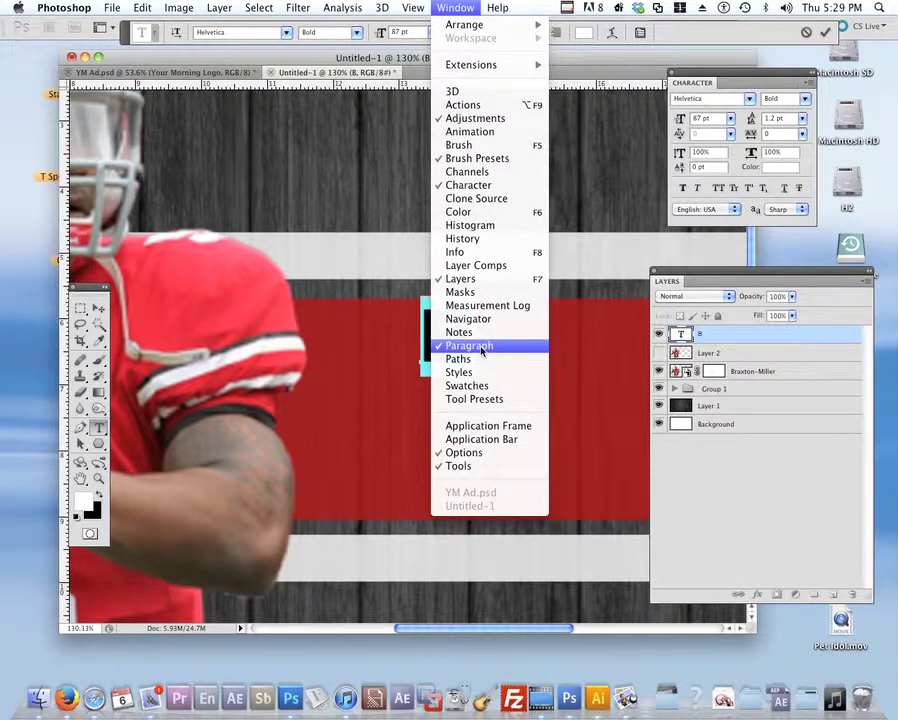
{"action": "left_click", "coordinate": [497, 186]}
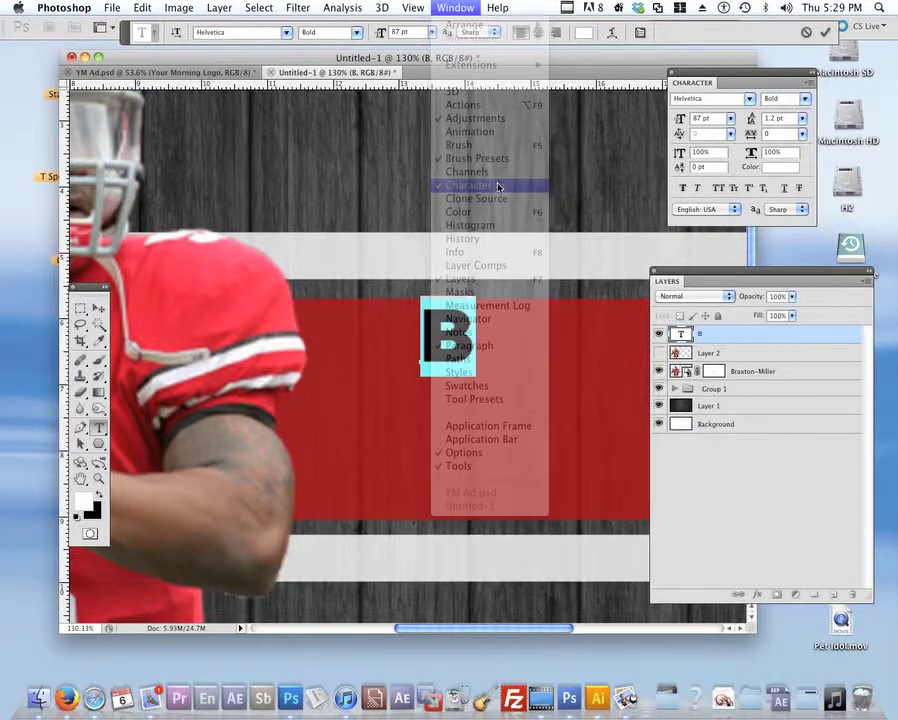
{"action": "left_click", "coordinate": [463, 7]}
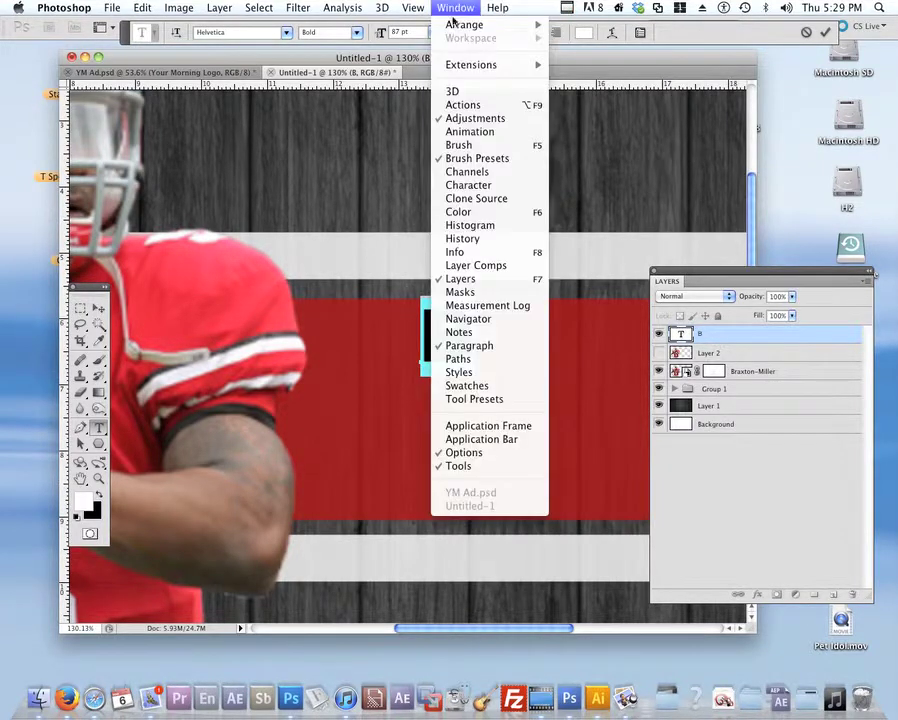
{"action": "left_click", "coordinate": [497, 186]}
{"action": "left_click_drag", "start_coordinate": [747, 68], "coordinate": [741, 93]}
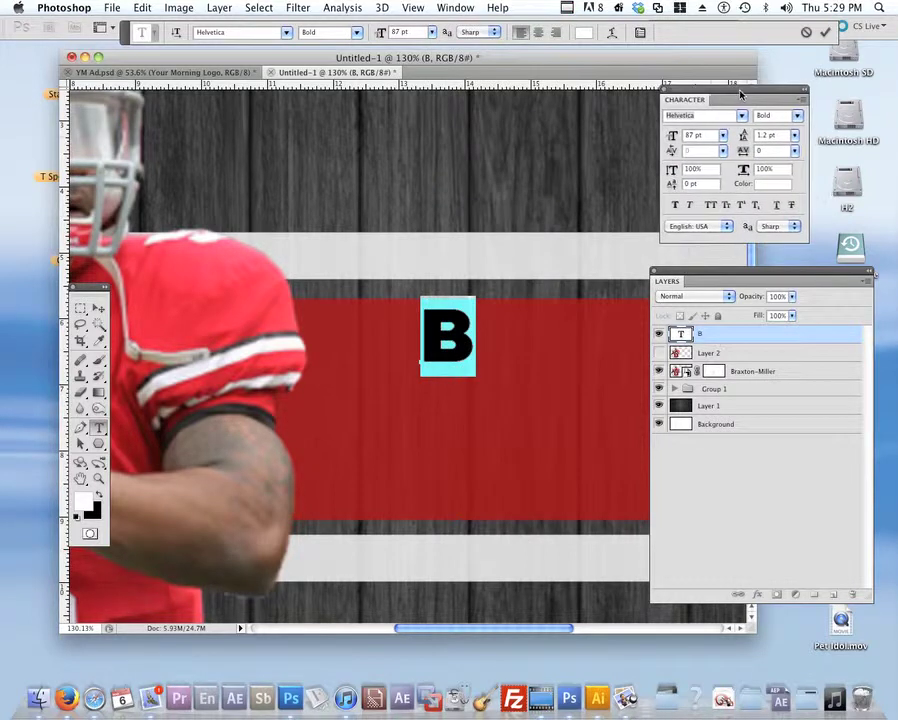
{"action": "left_click", "coordinate": [460, 8]}
{"action": "left_click", "coordinate": [492, 345]}
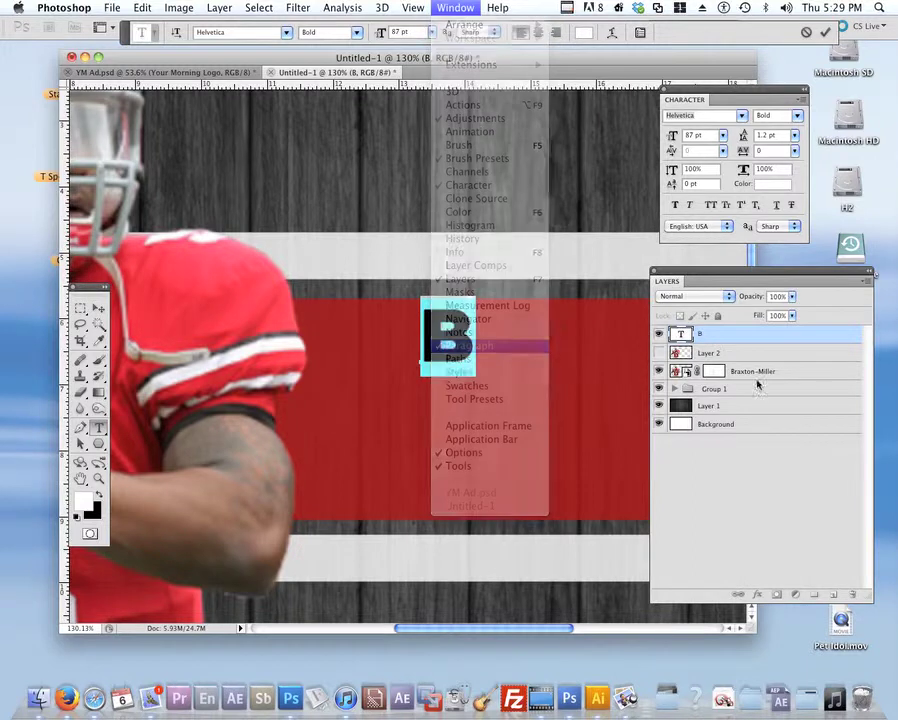
{"action": "left_click", "coordinate": [455, 8]}
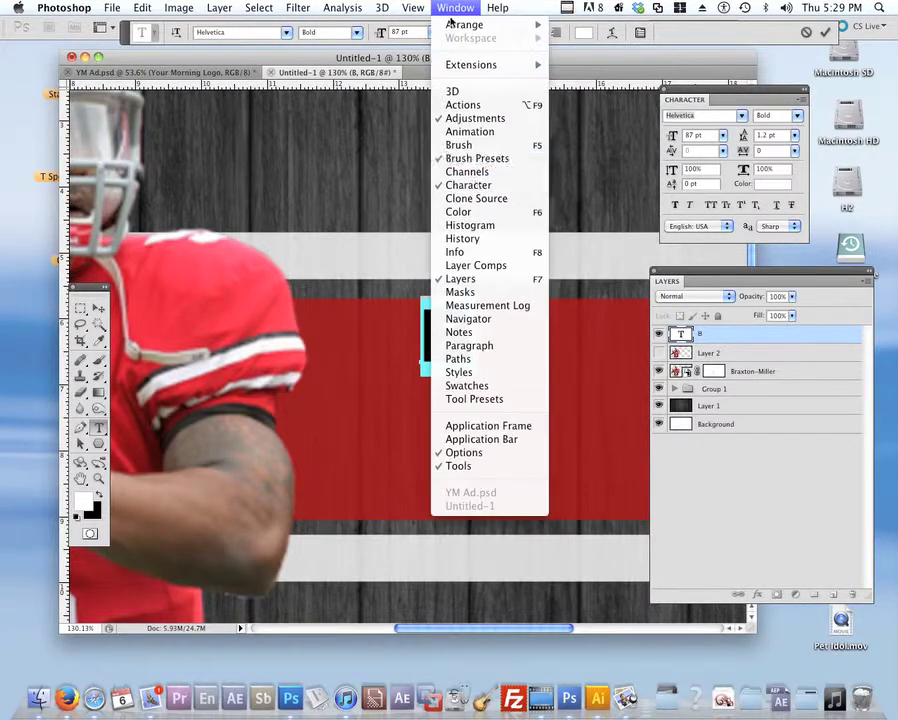
{"action": "left_click", "coordinate": [492, 345]}
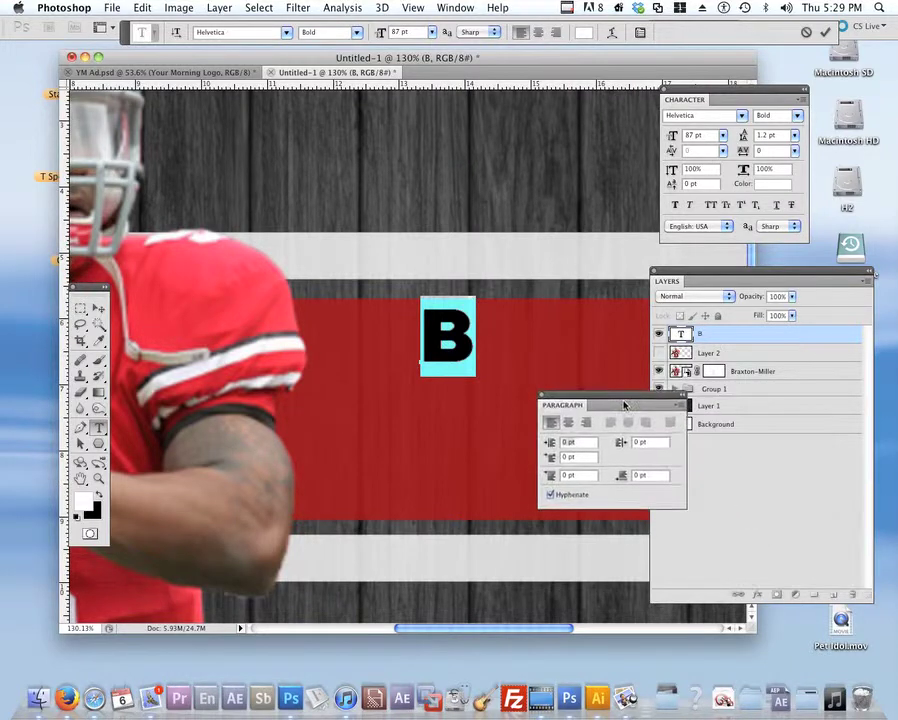
Step: Try centre and right alignment on the letter B, return it to left alignment, and move the Paragraph panel aside
{"action": "left_click", "coordinate": [566, 424]}
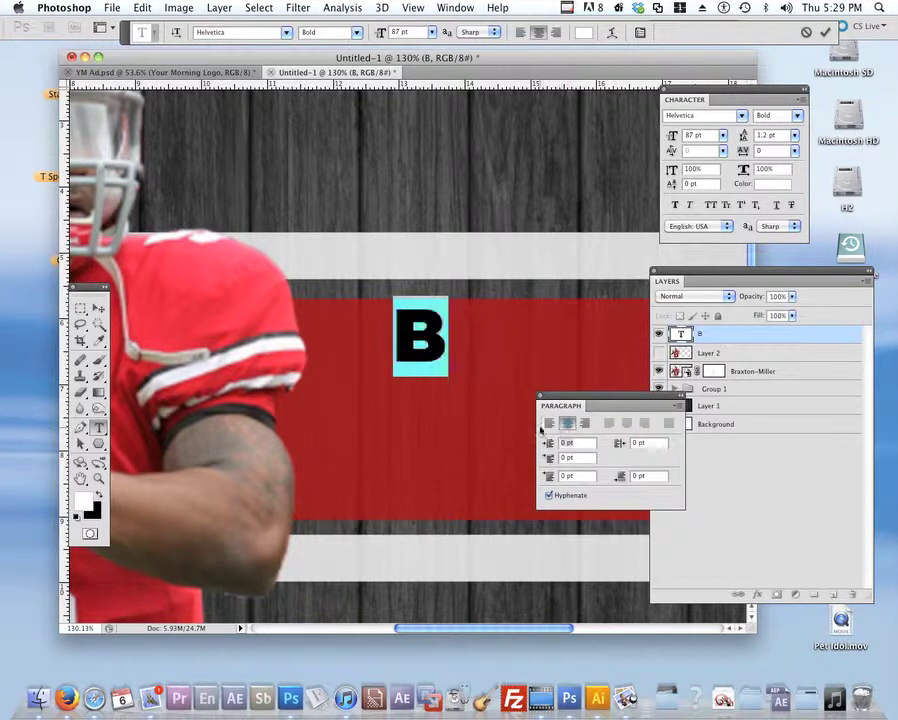
{"action": "left_click", "coordinate": [550, 423]}
{"action": "left_click", "coordinate": [586, 424]}
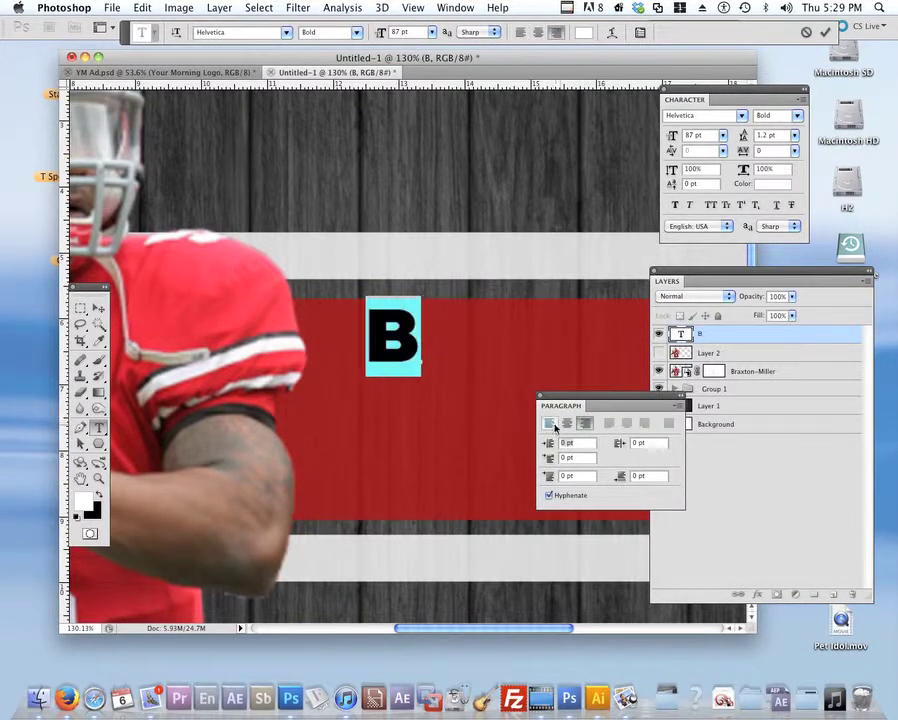
{"action": "left_click", "coordinate": [549, 423]}
{"action": "left_click_drag", "start_coordinate": [612, 400], "coordinate": [790, 560]}
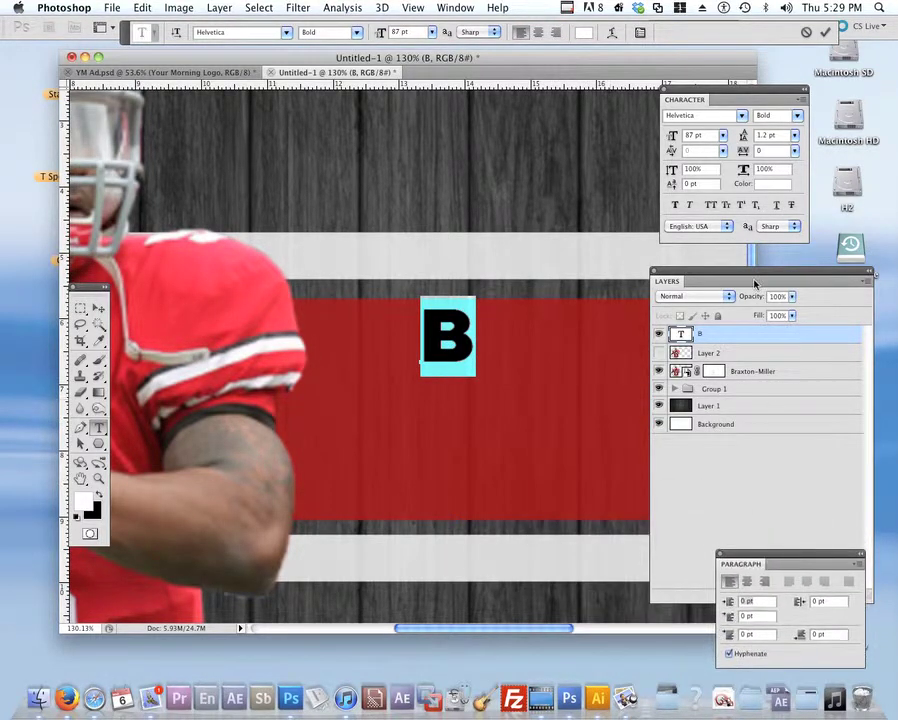
Step: Try the (el&font BLOCK) font on the letter B and step through the following families to Akzidenz-Grotesk BQ
{"action": "left_click", "coordinate": [741, 116]}
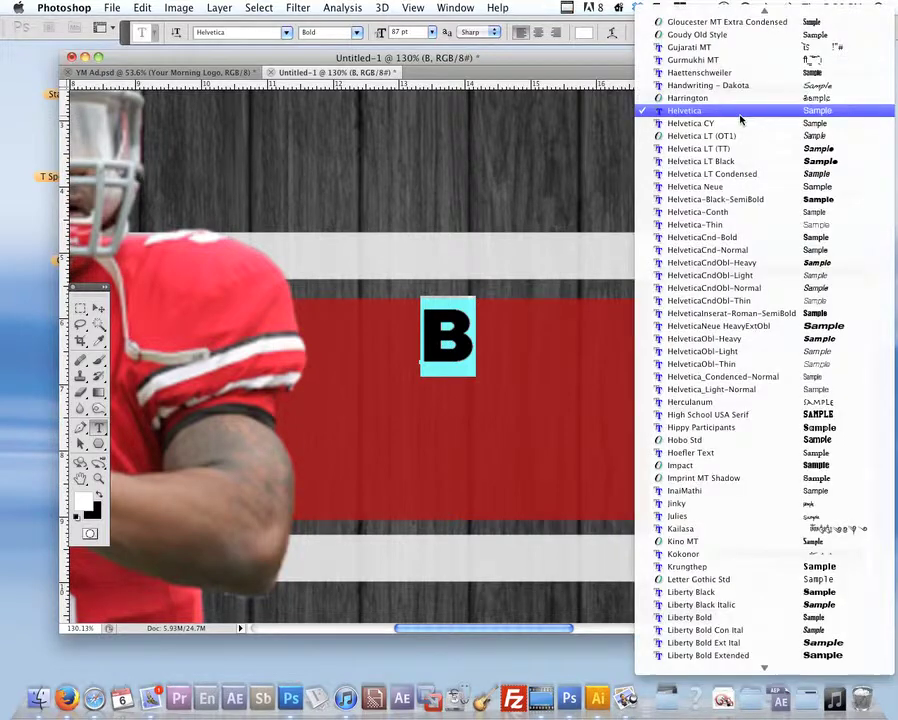
{"action": "mouse_move", "coordinate": [745, 5]}
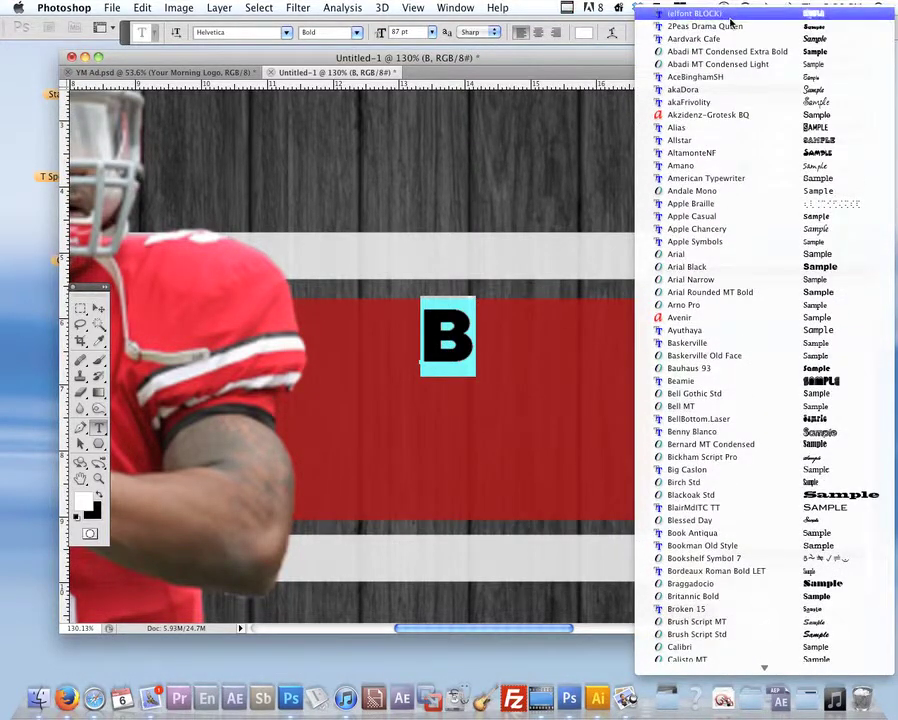
{"action": "left_click", "coordinate": [740, 13]}
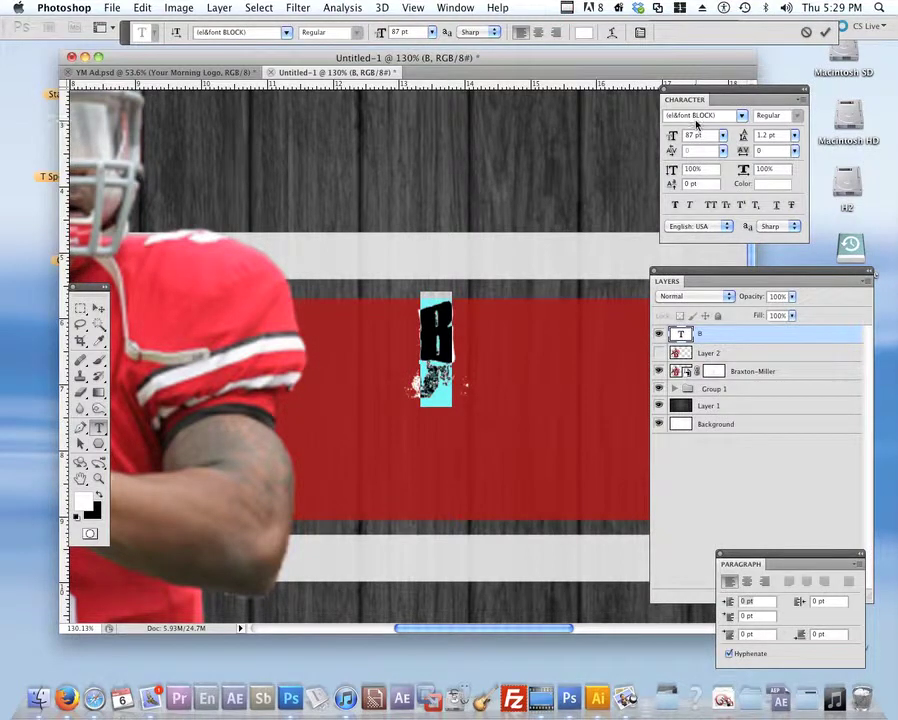
{"action": "left_click", "coordinate": [697, 117]}
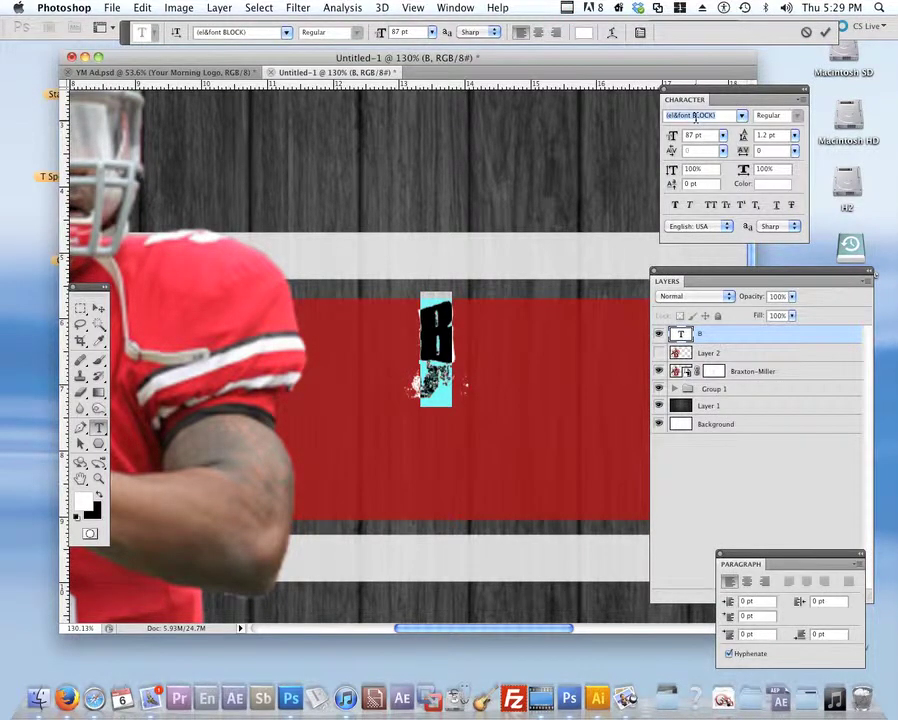
{"action": "key", "text": "Down"}
{"action": "key", "text": "Down"}
{"action": "key", "text": "Down"}
{"action": "key", "text": "Down"}
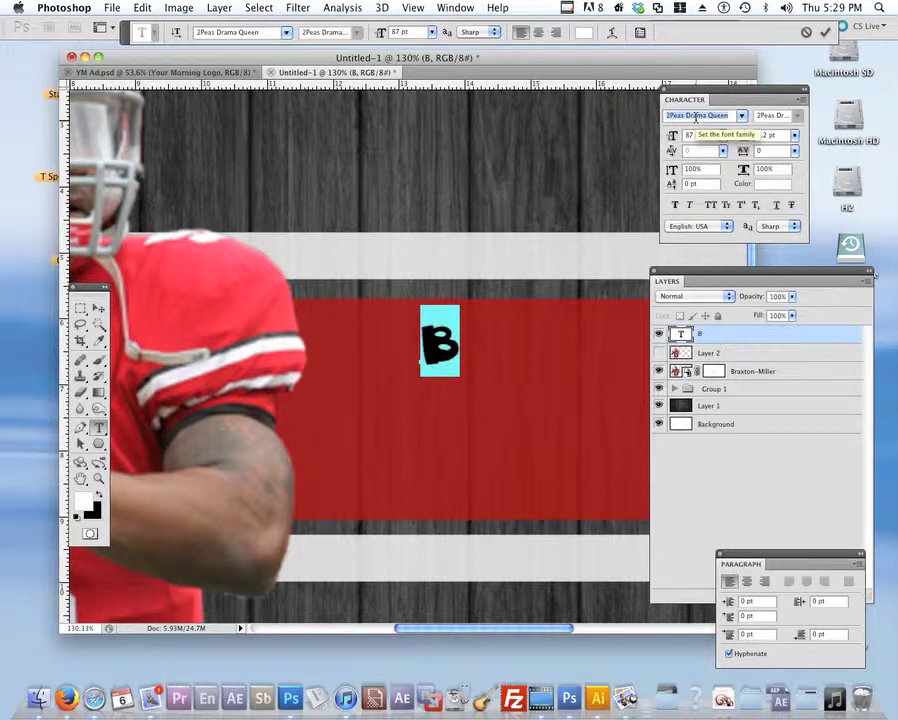
{"action": "key", "text": "Down"}
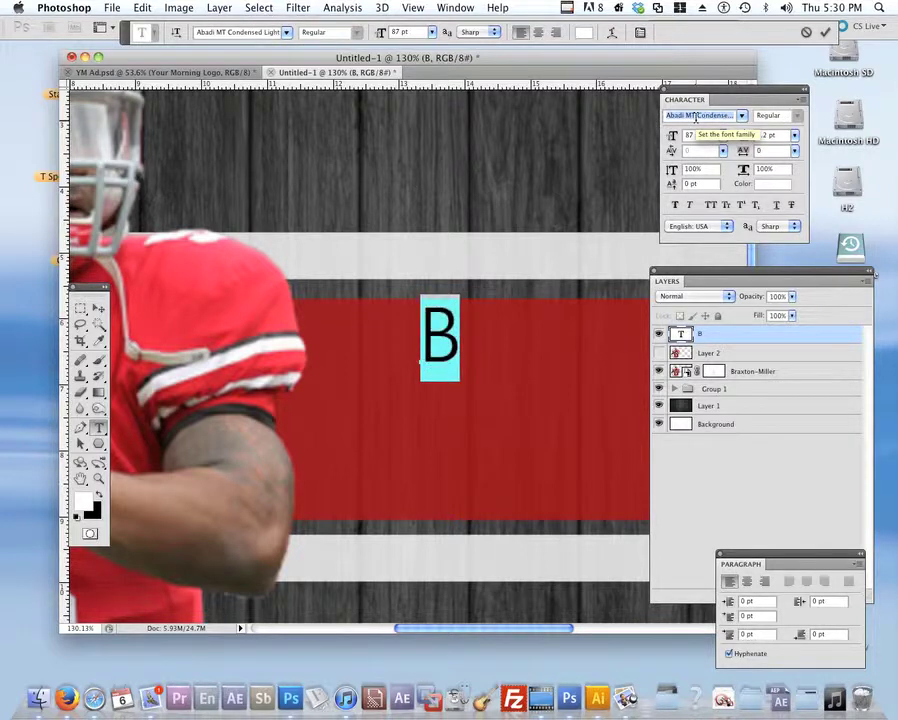
{"action": "key", "text": "Down"}
{"action": "key", "text": "Down"}
{"action": "key", "text": "Down"}
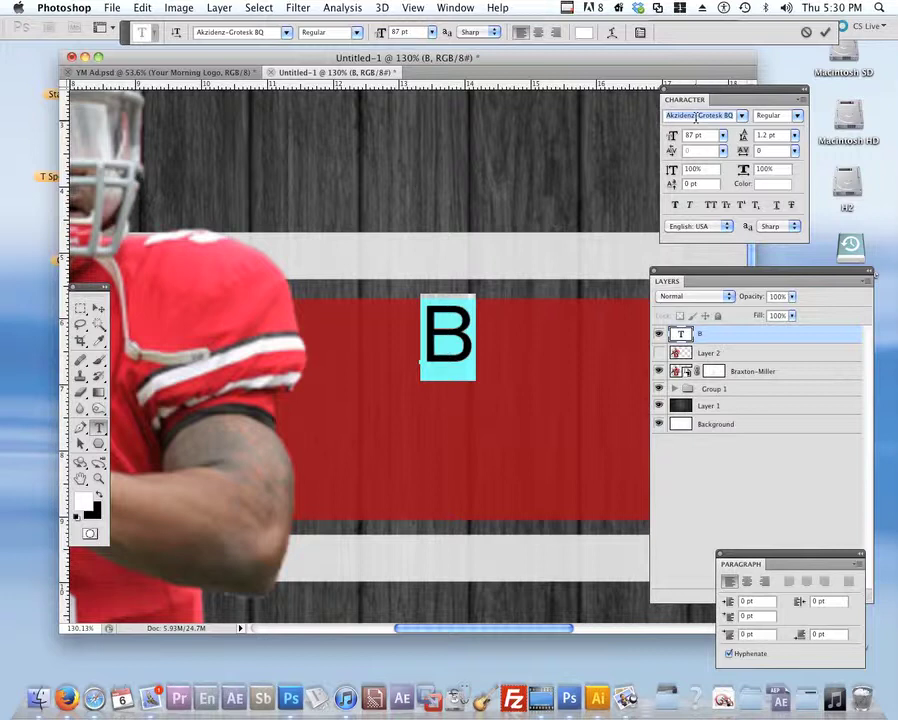
Step: Look through the available font styles of Akzidenz-Grotesk BQ
{"action": "left_click", "coordinate": [796, 116]}
{"action": "mouse_move", "coordinate": [764, 5]}
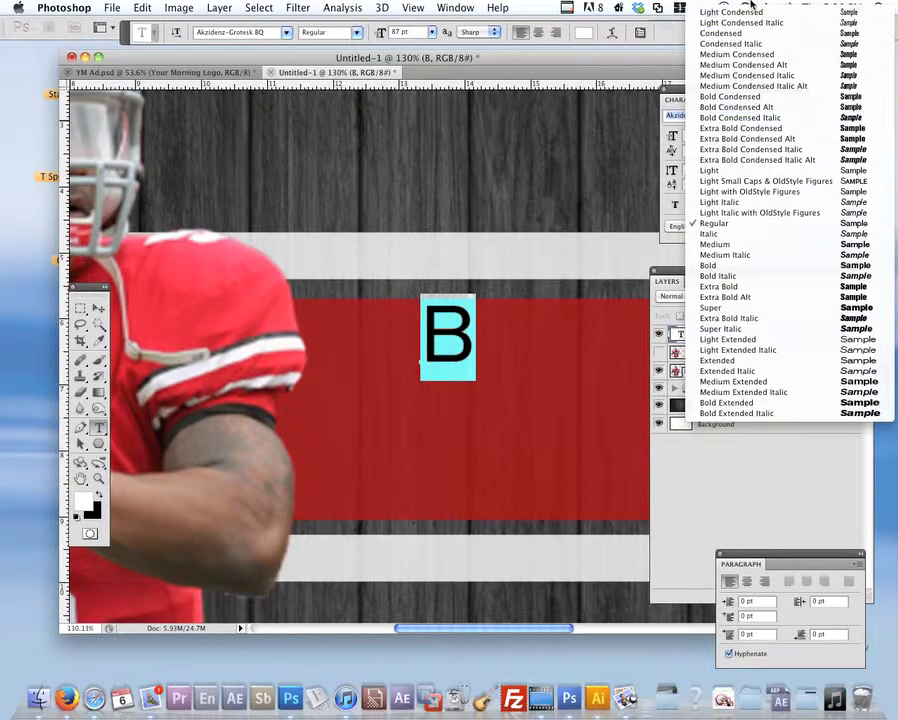
{"action": "left_click", "coordinate": [749, 7]}
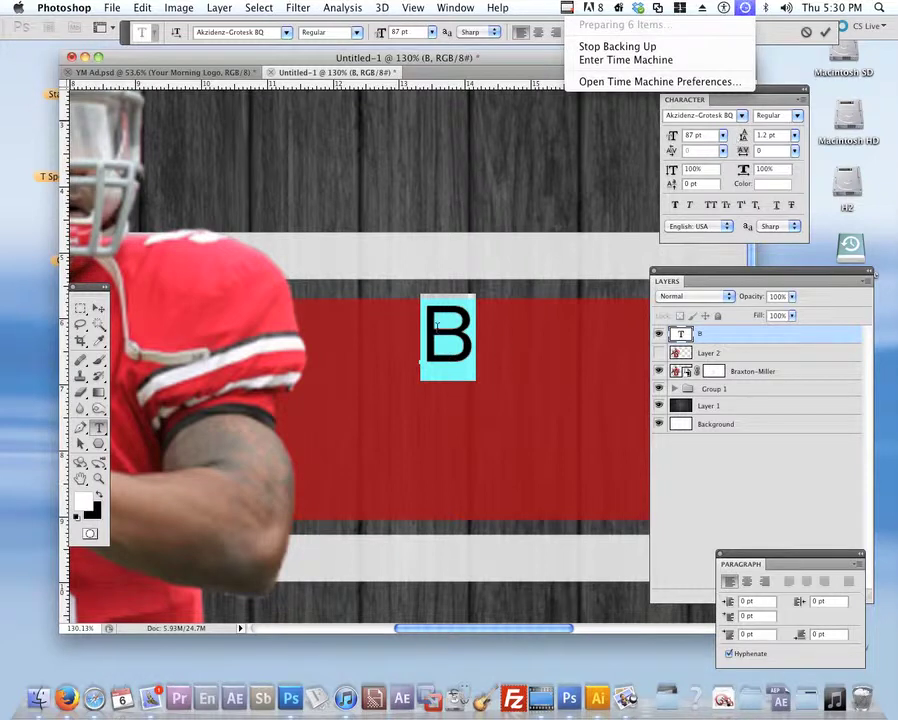
{"action": "left_click", "coordinate": [436, 326]}
Step: Commit the letter B and move the Layers panel aside to uncover the red band
{"action": "key", "text": "super+Return"}
{"action": "key", "text": "v"}
{"action": "left_click_drag", "start_coordinate": [498, 292], "coordinate": [435, 300]}
{"action": "left_click", "coordinate": [702, 280]}
{"action": "left_click_drag", "start_coordinate": [702, 280], "coordinate": [792, 304]}
Step: Extend the letter B to the word BRAXTON and move it slightly lower and closer to the player's shoulder
{"action": "key", "text": "t"}
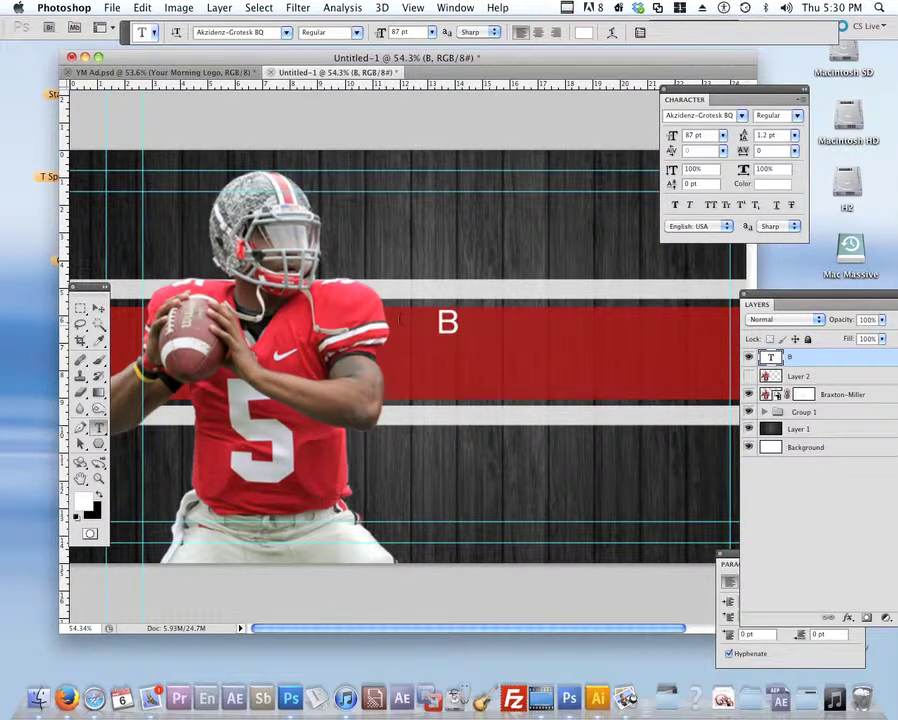
{"action": "left_click", "coordinate": [447, 322]}
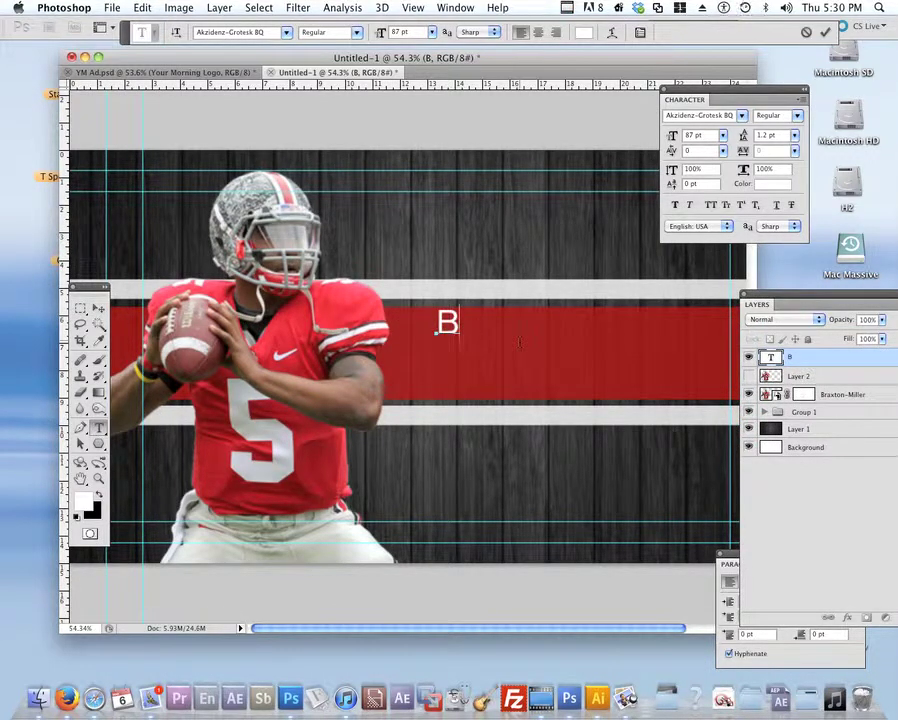
{"action": "type", "text": "RAXT"}
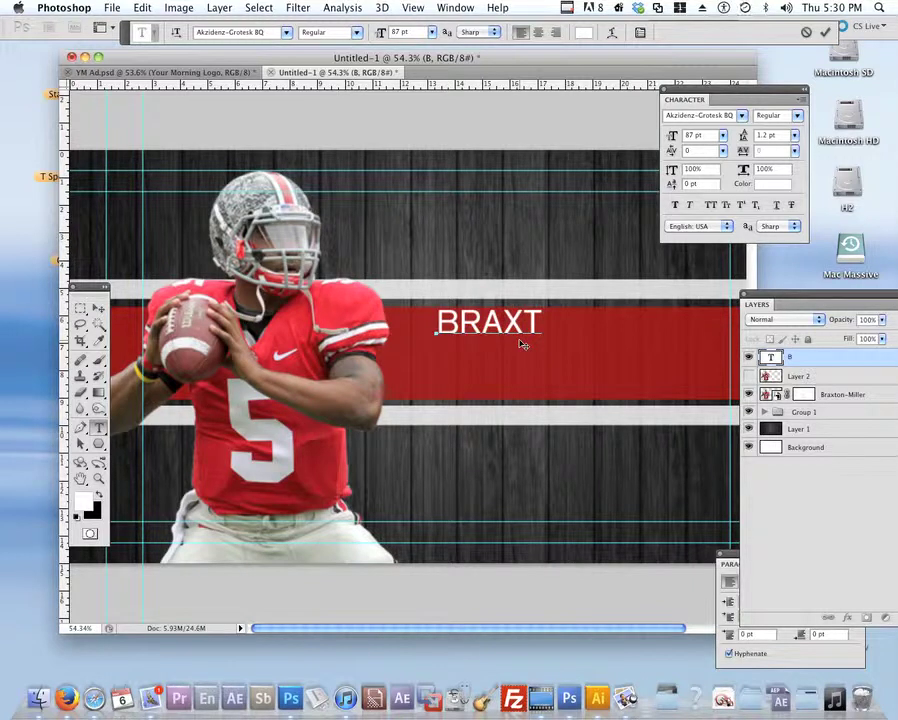
{"action": "type", "text": "ON"}
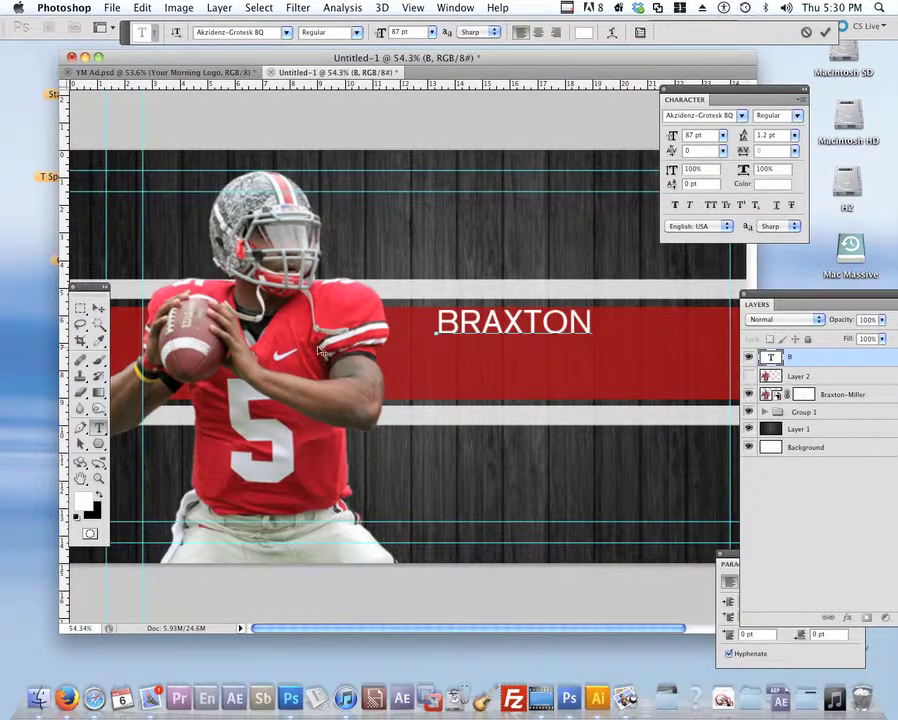
{"action": "left_click", "coordinate": [99, 309]}
{"action": "left_click_drag", "start_coordinate": [475, 330], "coordinate": [452, 337]}
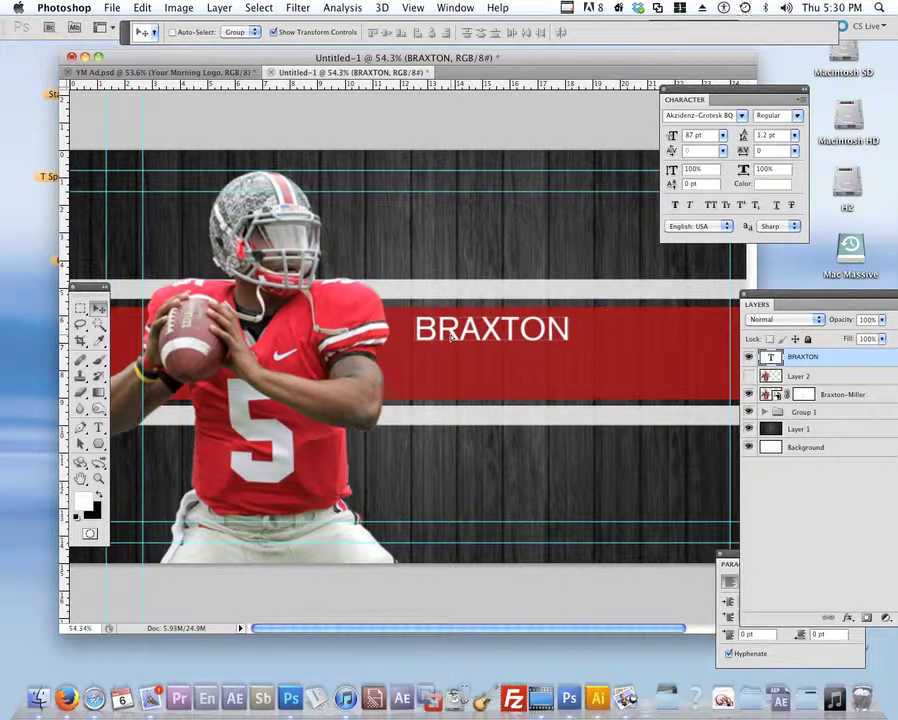
Step: Add the word MILLER to the BRAXTON text, leaving an empty line between the two words
{"action": "left_click", "coordinate": [103, 428]}
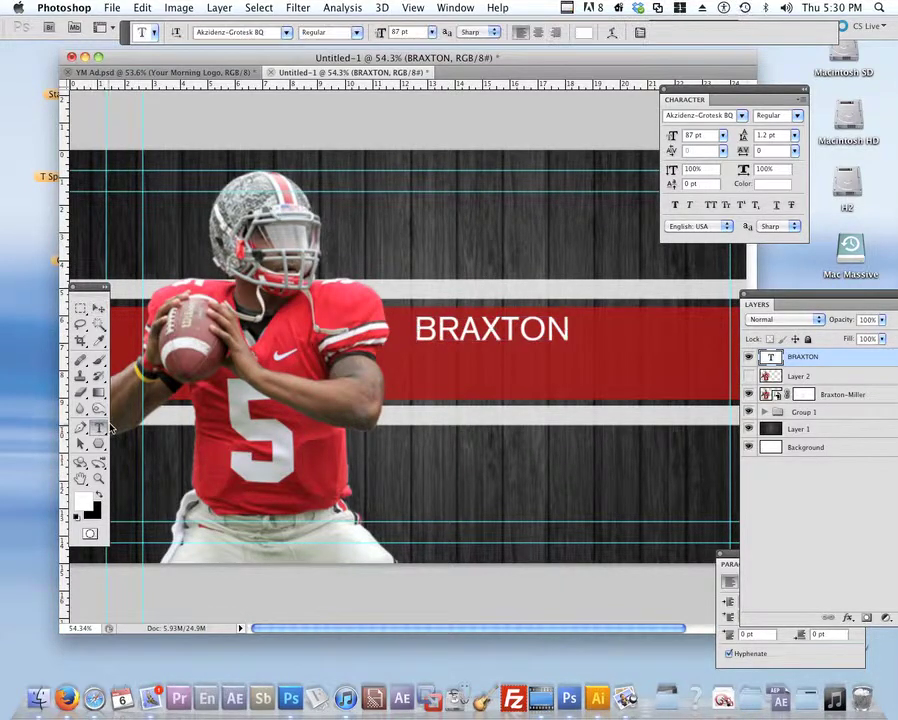
{"action": "left_click", "coordinate": [565, 333]}
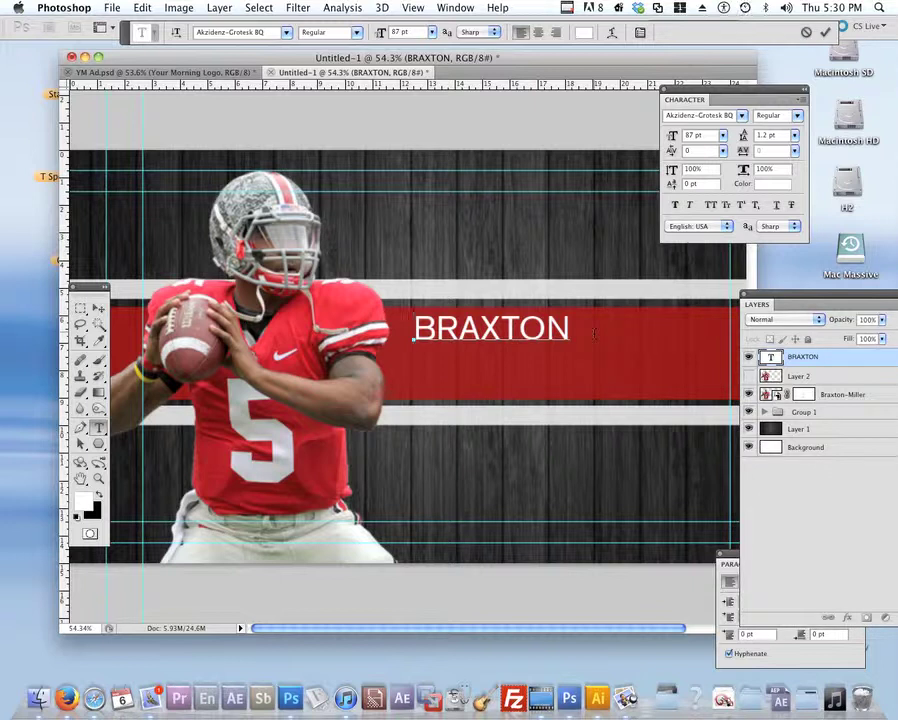
{"action": "type", "text": "BRAXT"}
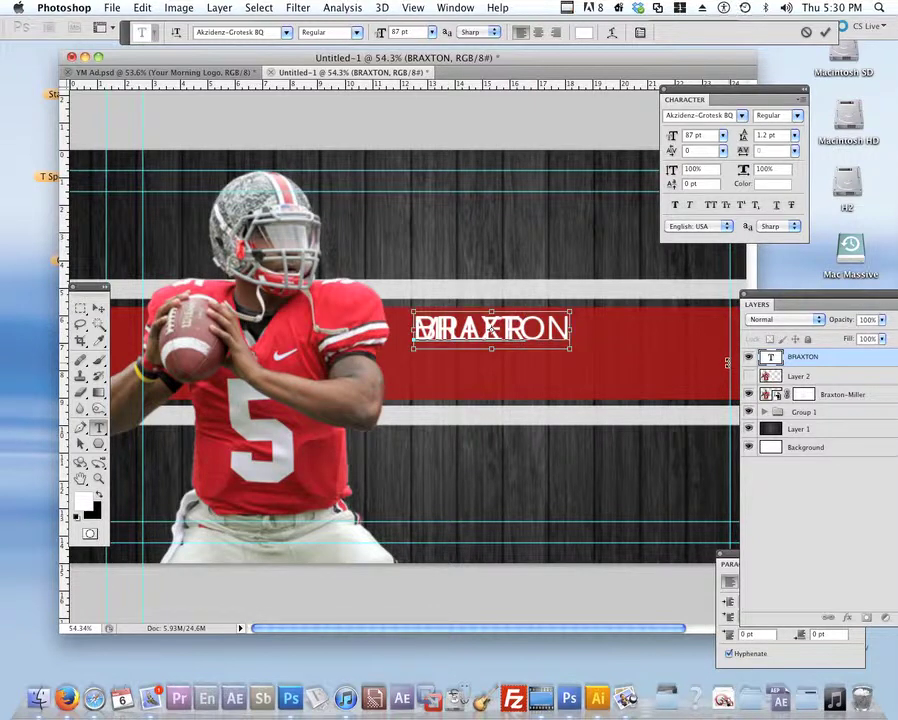
Step: Set the leading of all the name text to Auto and delete the empty line between BRAXTON and MILLER
{"action": "key", "text": "super+a"}
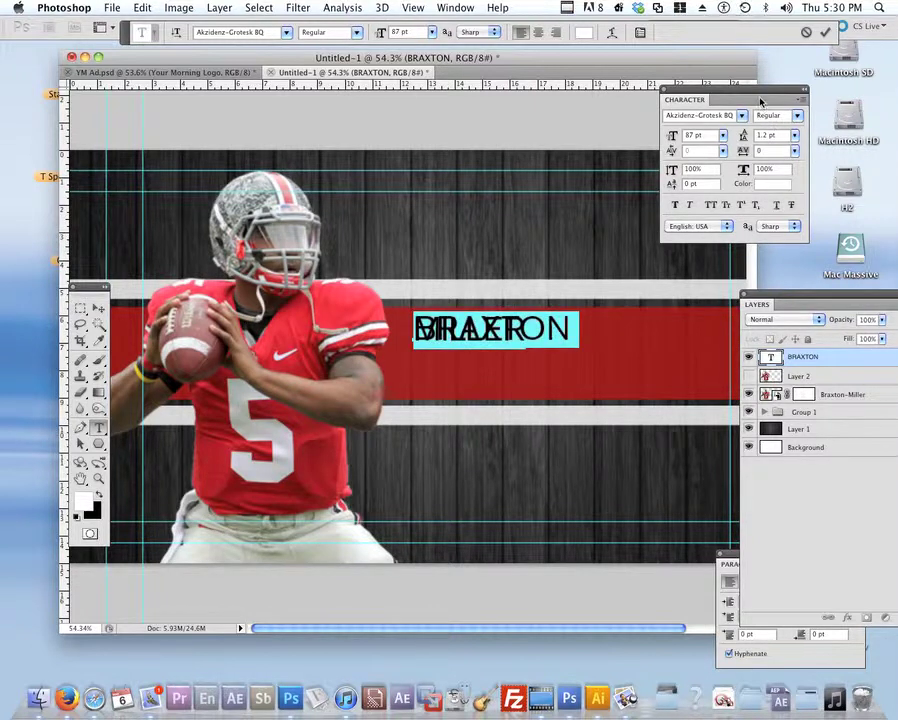
{"action": "left_click_drag", "start_coordinate": [757, 98], "coordinate": [657, 114]}
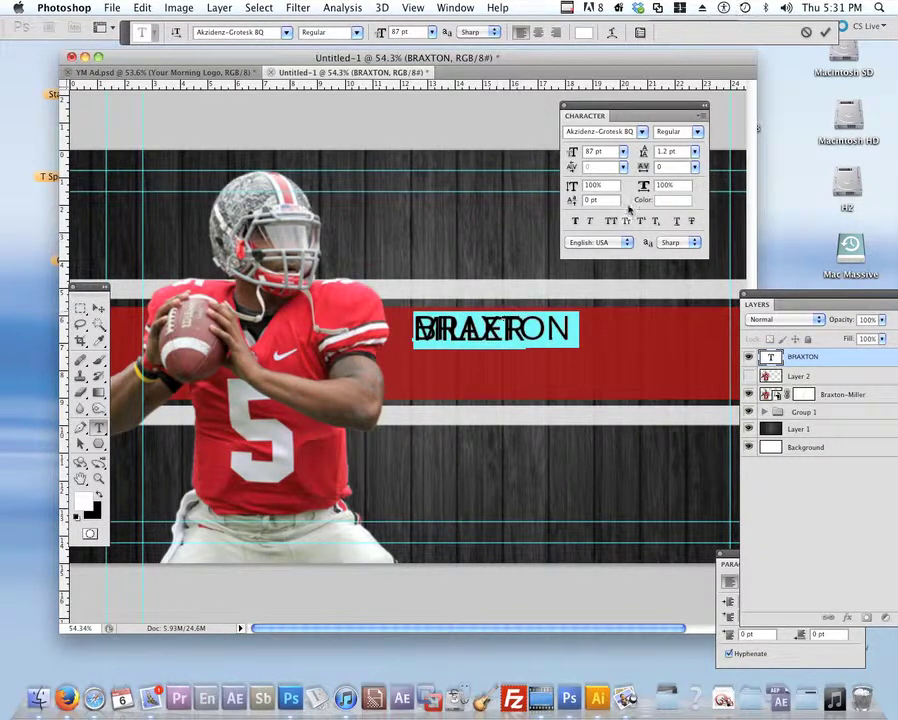
{"action": "left_click", "coordinate": [693, 152]}
{"action": "left_click", "coordinate": [690, 165]}
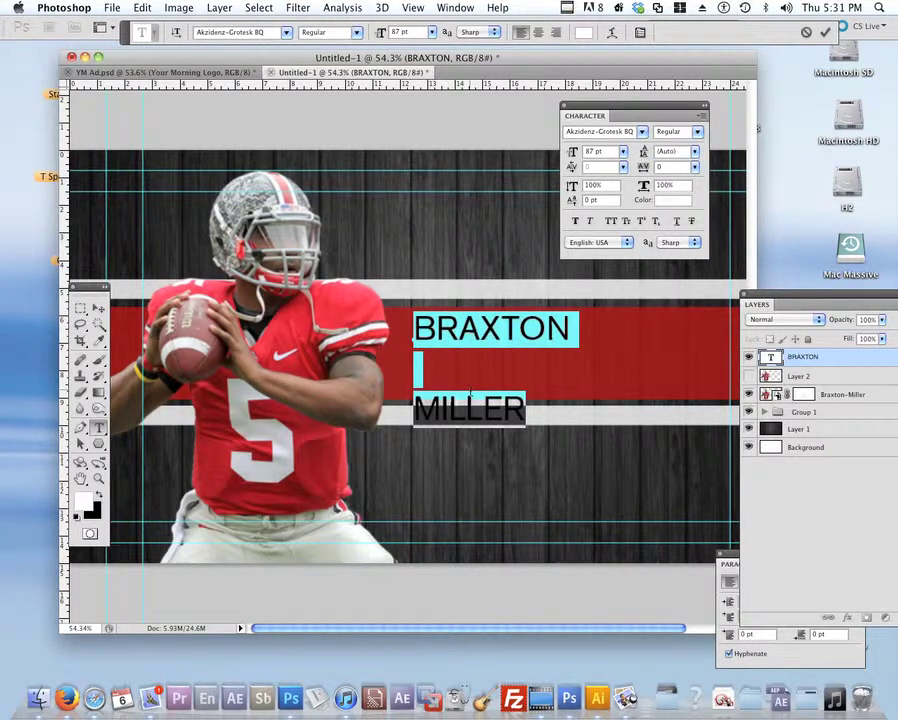
{"action": "left_click", "coordinate": [488, 380]}
{"action": "left_click_drag", "start_coordinate": [418, 406], "coordinate": [410, 385]}
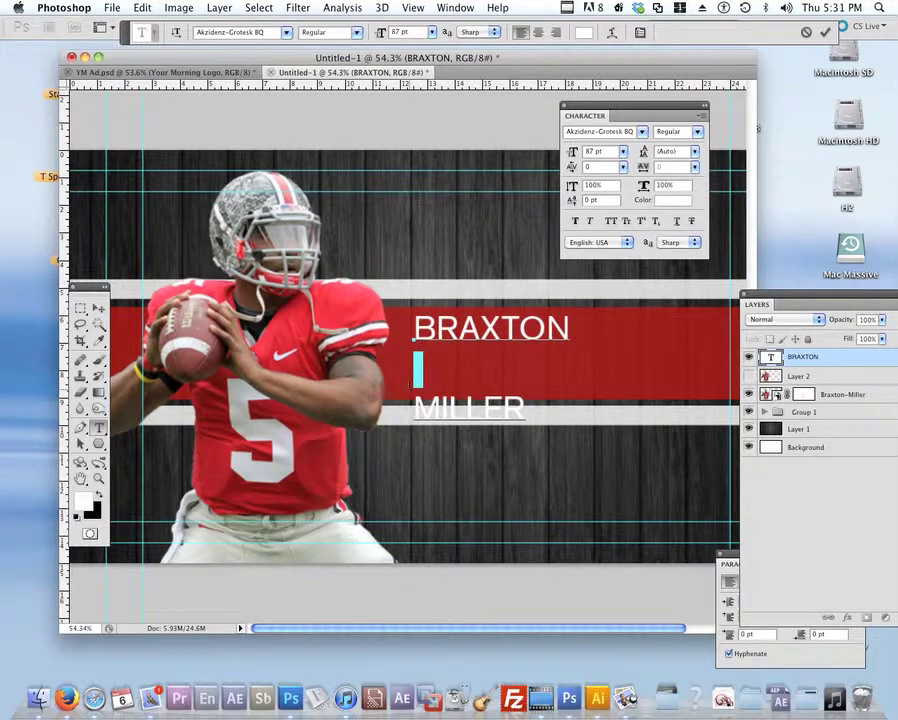
{"action": "key", "text": "BackSpace"}
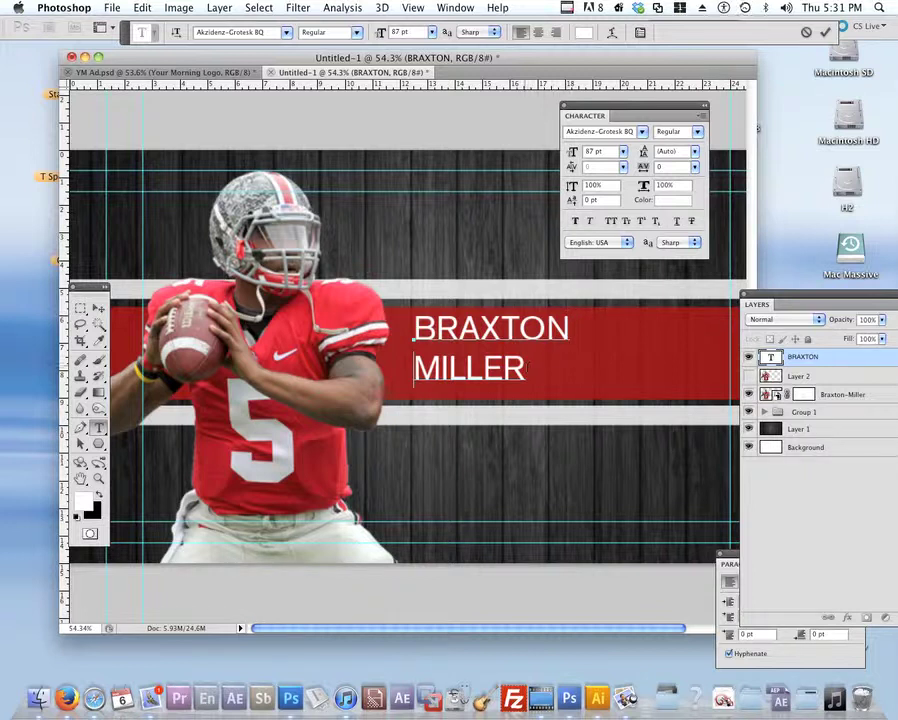
Step: Set the word MILLER to the Super style at 189 pt with 136 pt leading
{"action": "left_click_drag", "start_coordinate": [526, 370], "coordinate": [400, 371]}
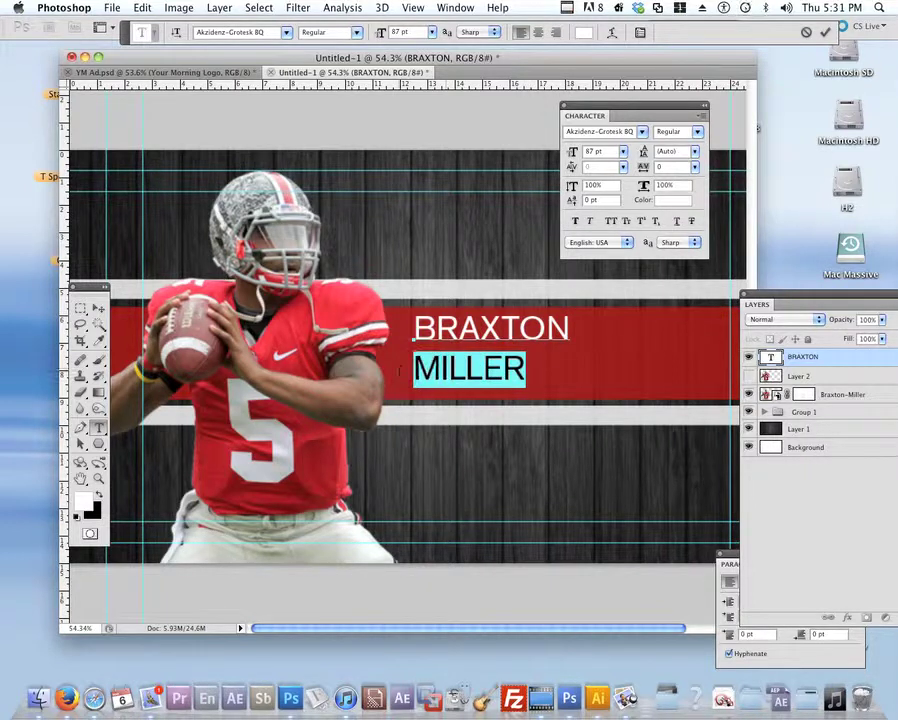
{"action": "left_click", "coordinate": [698, 133]}
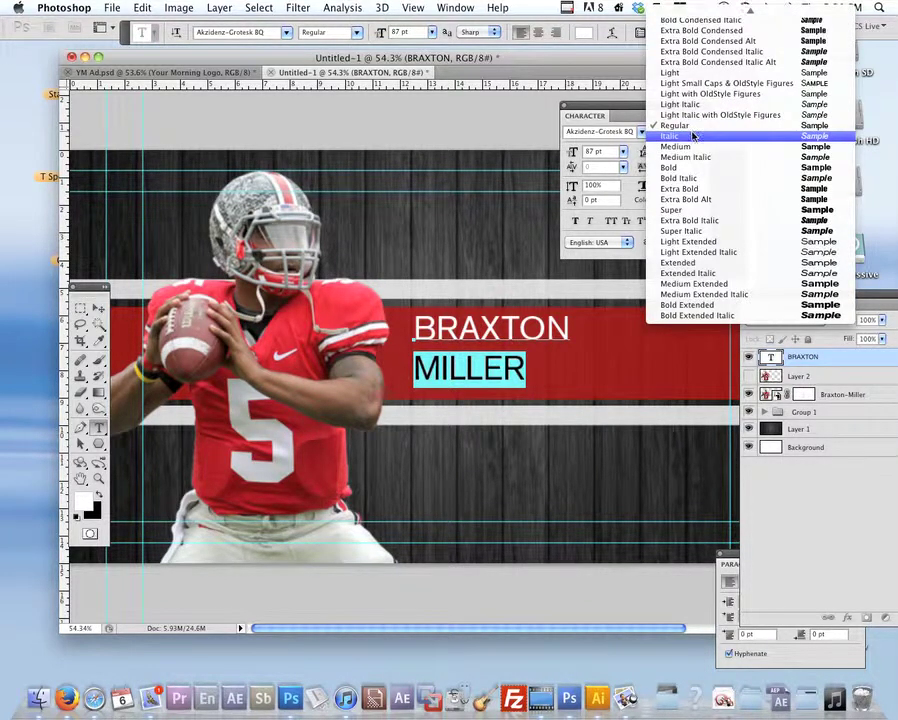
{"action": "left_click", "coordinate": [695, 209]}
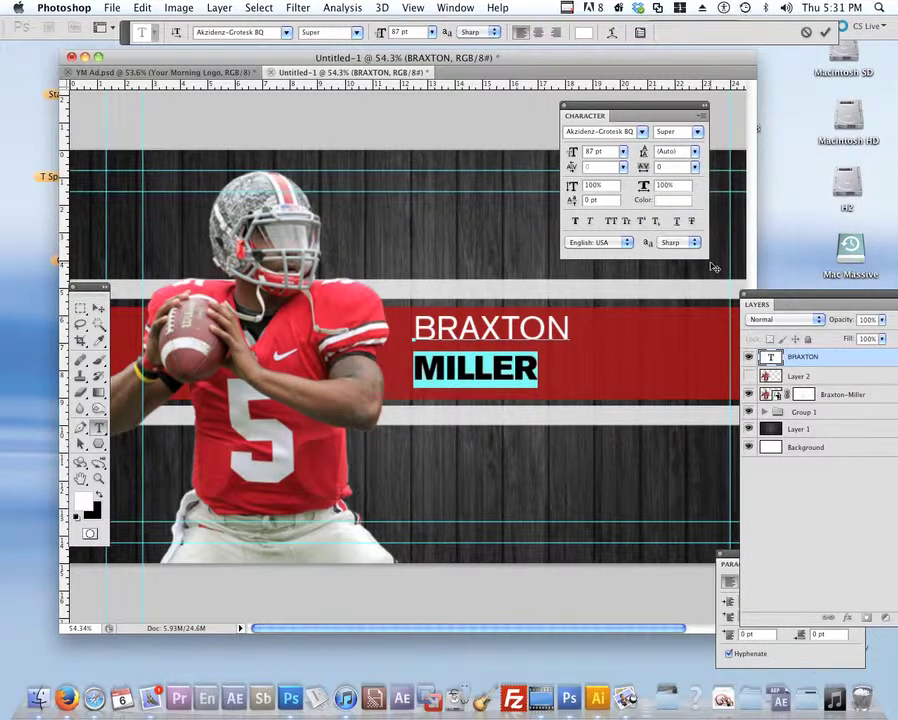
{"action": "left_click_drag", "start_coordinate": [572, 153], "coordinate": [644, 158]}
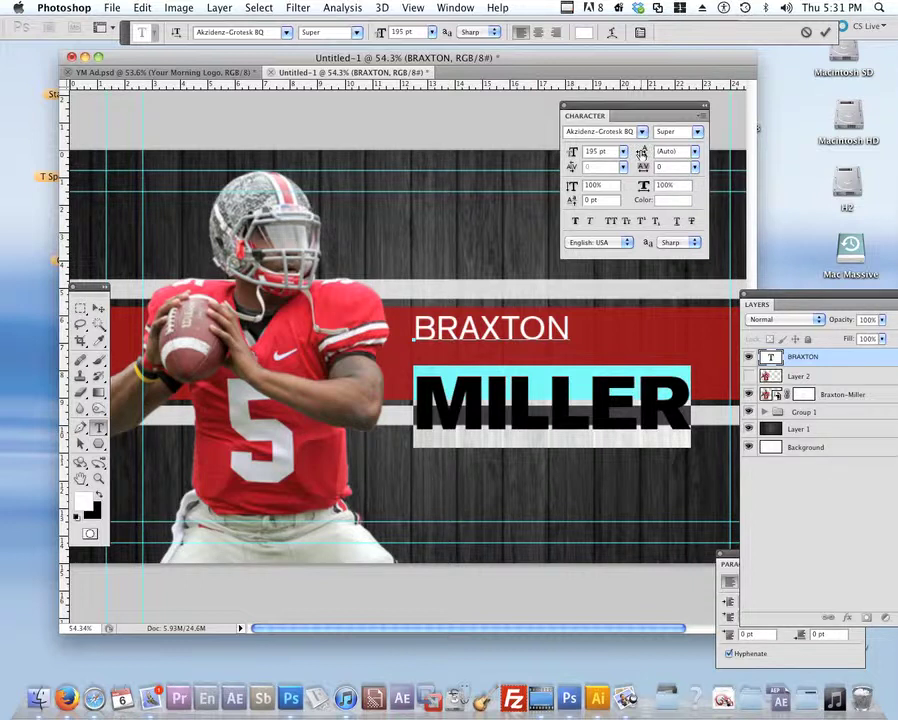
{"action": "mouse_move", "coordinate": [574, 153]}
{"action": "left_mouse_down"}
{"action": "mouse_move", "coordinate": [561, 150]}
{"action": "mouse_move", "coordinate": [572, 152]}
{"action": "left_mouse_up"}
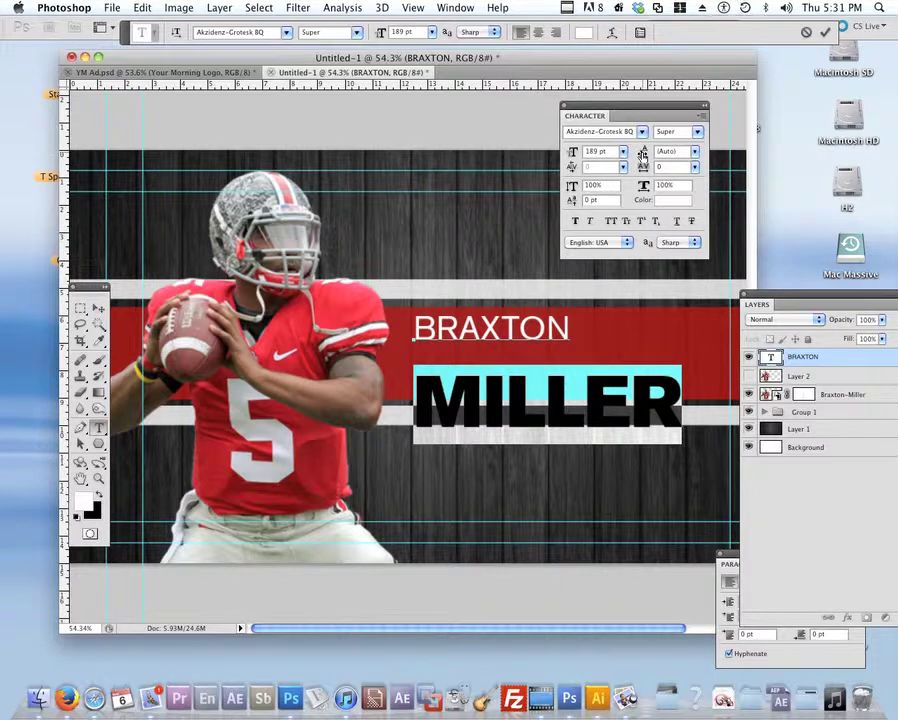
{"action": "left_click_drag", "start_coordinate": [643, 155], "coordinate": [738, 156]}
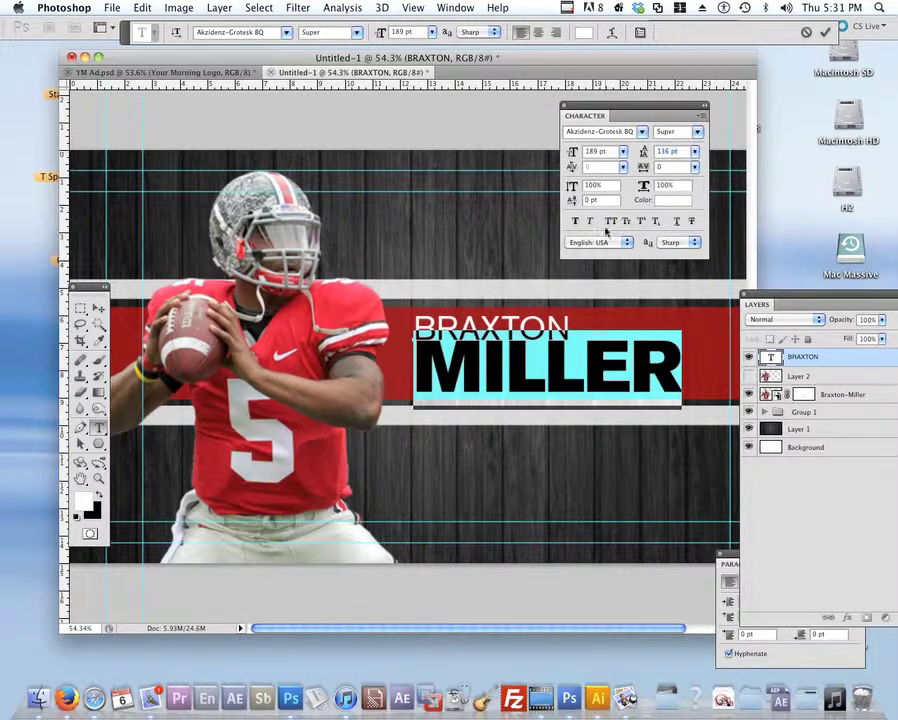
Step: Reduce the word BRAXTON to 77 pt and shift the two-line name slightly closer to the player
{"action": "double_click", "coordinate": [531, 326]}
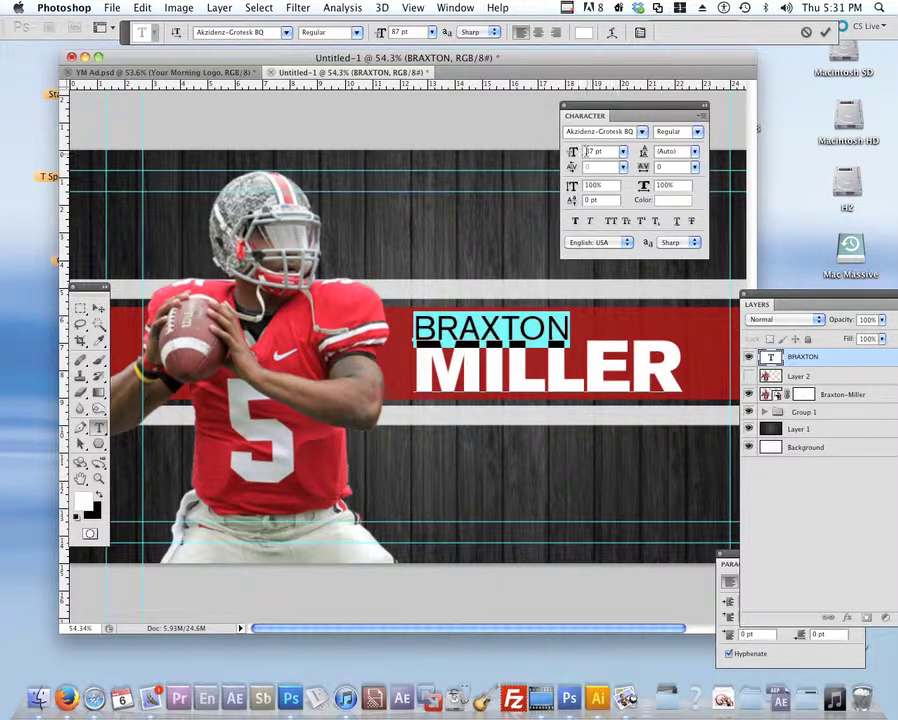
{"action": "left_click_drag", "start_coordinate": [575, 152], "coordinate": [569, 152]}
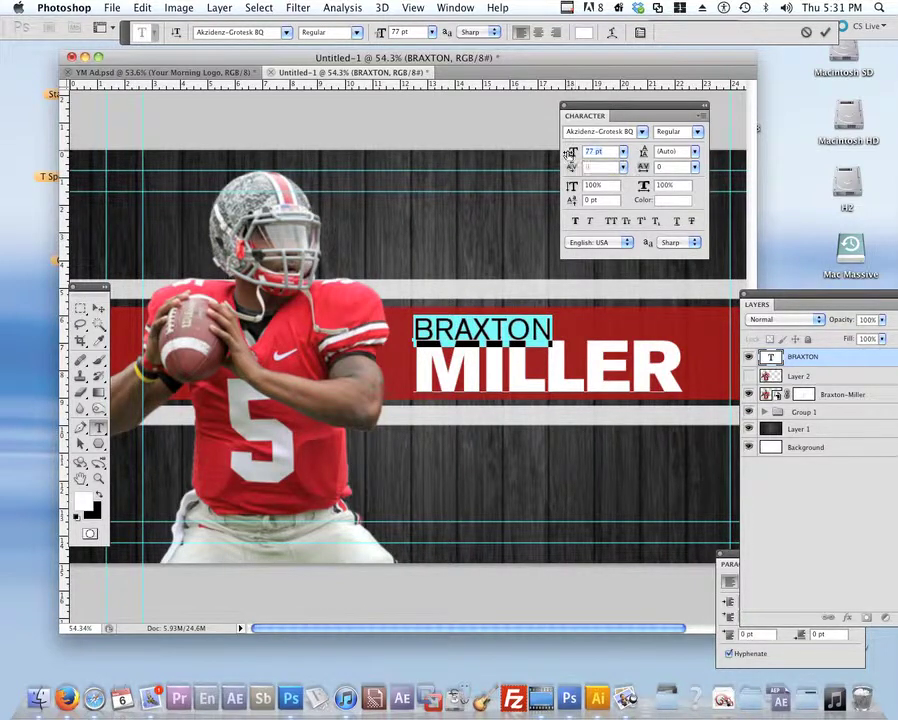
{"action": "left_click", "coordinate": [98, 309]}
{"action": "left_click_drag", "start_coordinate": [637, 372], "coordinate": [619, 371]}
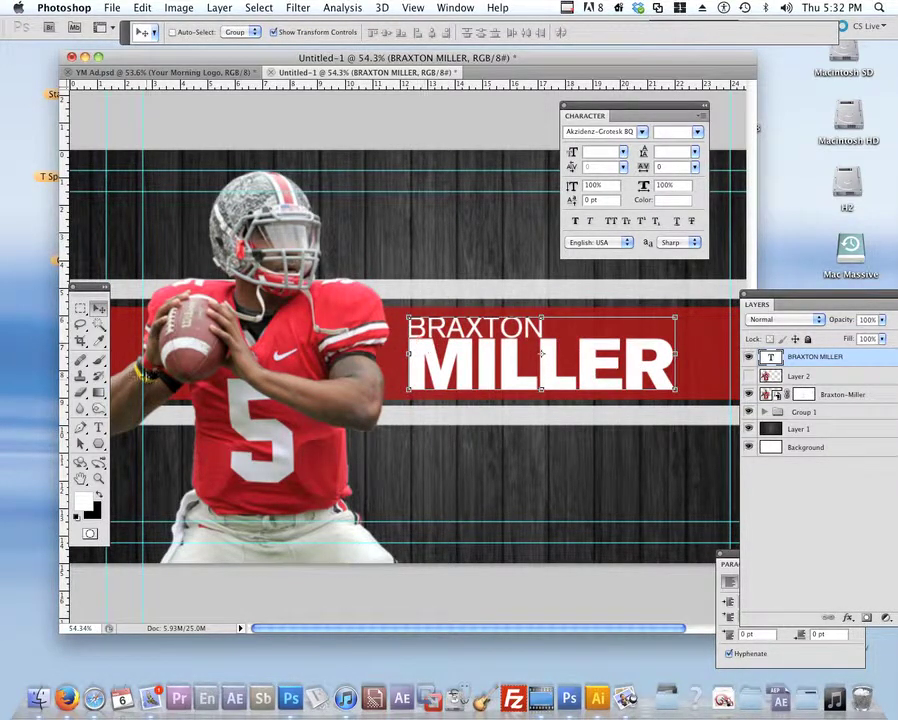
Step: Set the leading of MILLER to 145 pt and centre the two-line name vertically within the red band
{"action": "left_click", "coordinate": [98, 427]}
{"action": "double_click", "coordinate": [458, 366]}
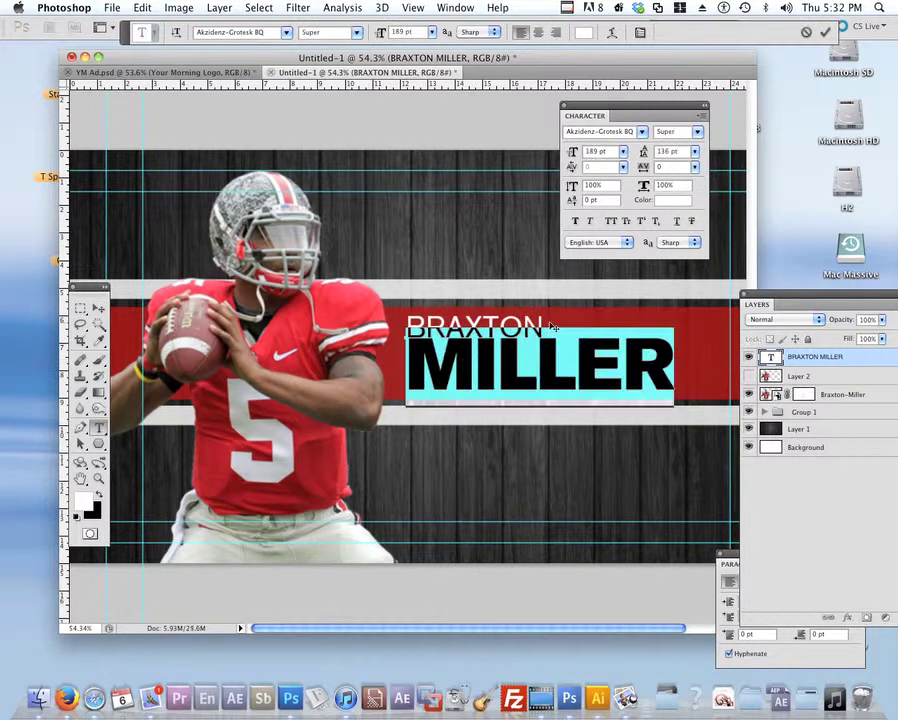
{"action": "left_click_drag", "start_coordinate": [646, 154], "coordinate": [652, 158]}
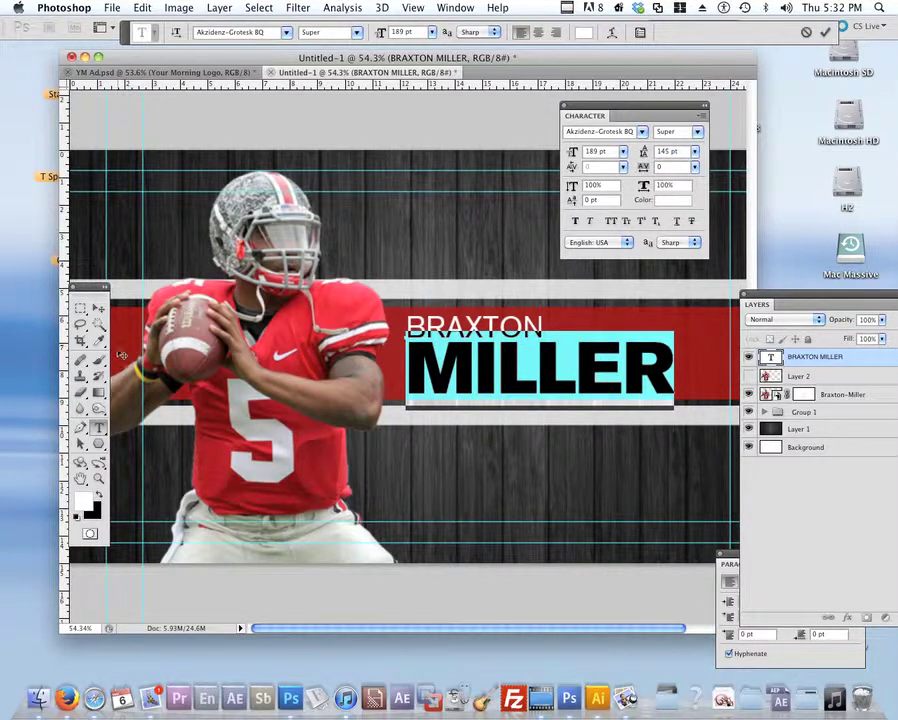
{"action": "left_click", "coordinate": [98, 308]}
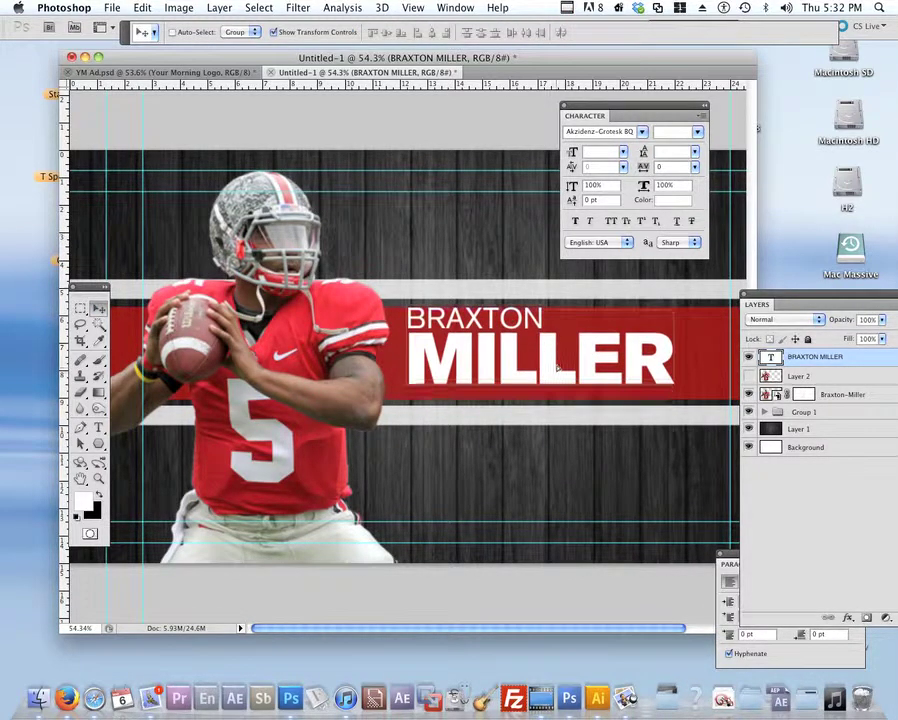
{"action": "left_click_drag", "start_coordinate": [557, 372], "coordinate": [555, 376]}
{"action": "left_click", "coordinate": [556, 374]}
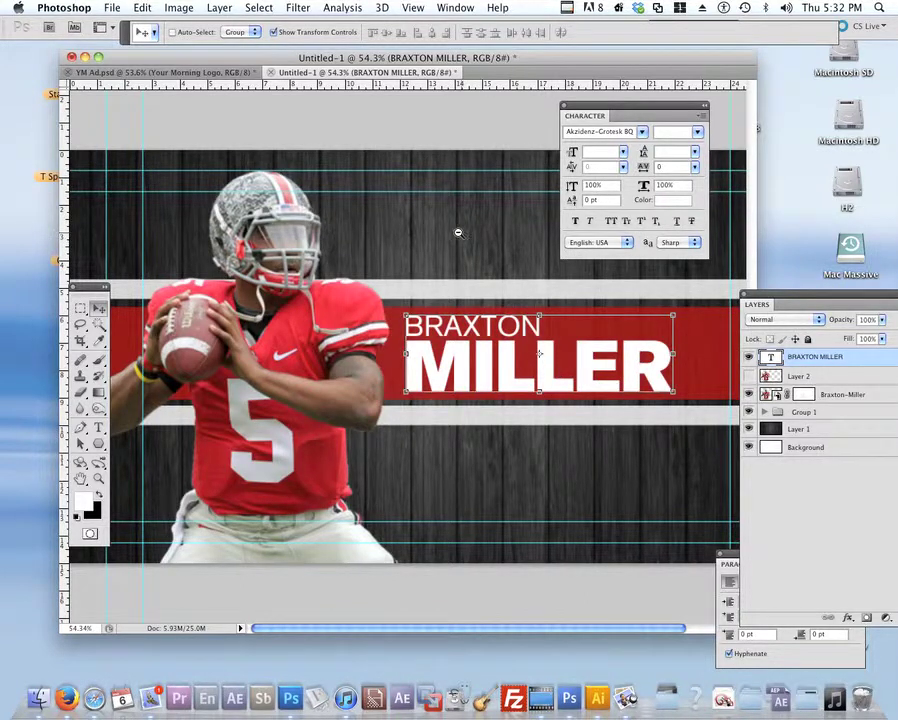
Step: Thin the lower white stripe to about 65% of its height, trimming its outer edge away from the red band
{"action": "scroll", "coordinate": [458, 232], "scroll_direction": "down", "scroll_amount": 3}
{"action": "scroll", "coordinate": [432, 236], "scroll_direction": "up", "scroll_amount": 1}
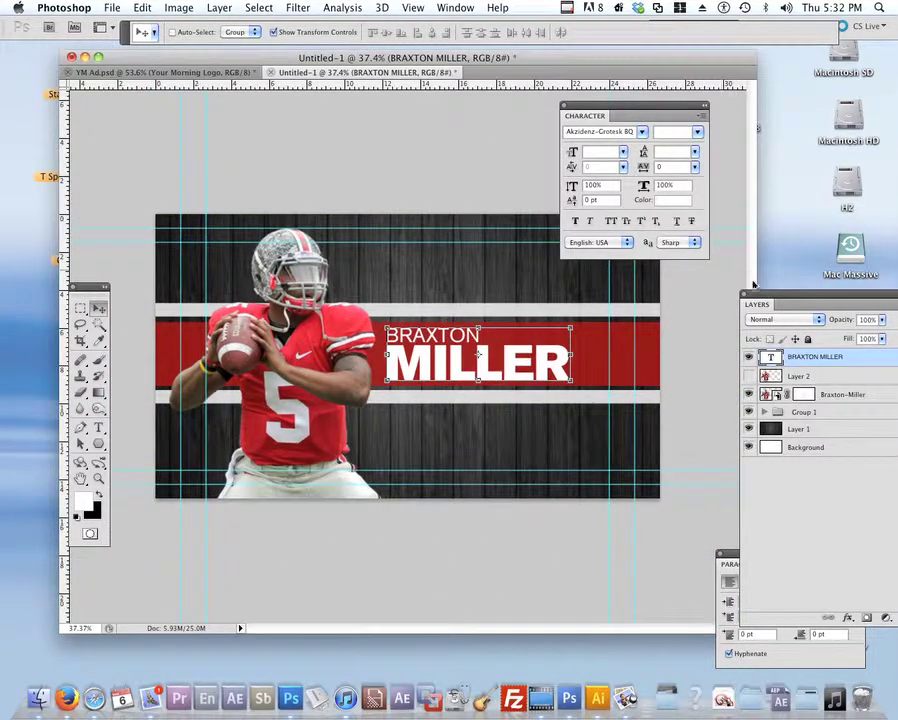
{"action": "left_click_drag", "start_coordinate": [794, 300], "coordinate": [744, 242]}
{"action": "left_click", "coordinate": [762, 353]}
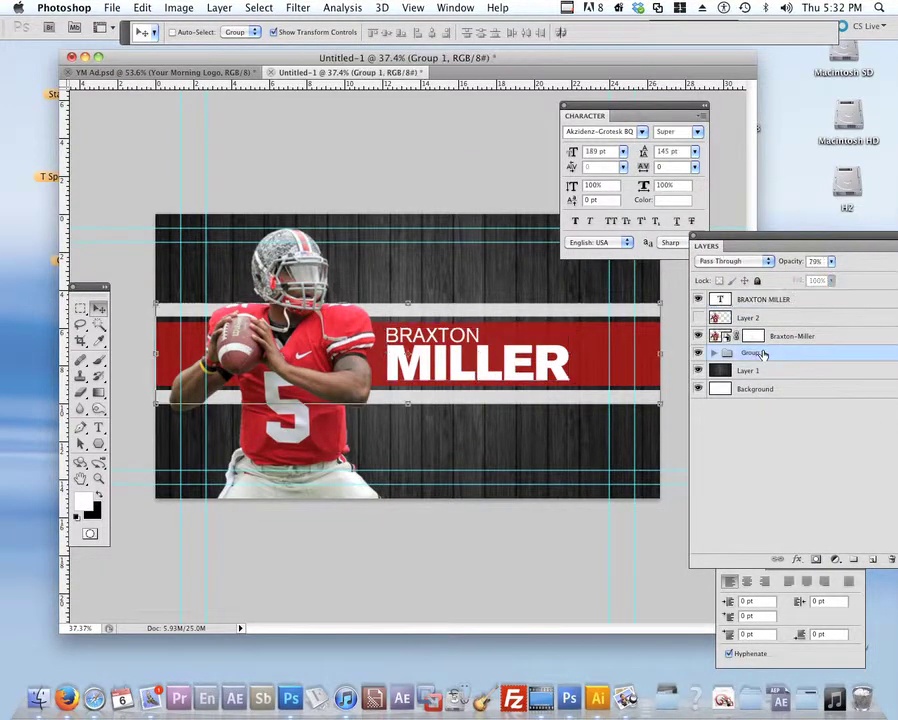
{"action": "left_click", "coordinate": [713, 353]}
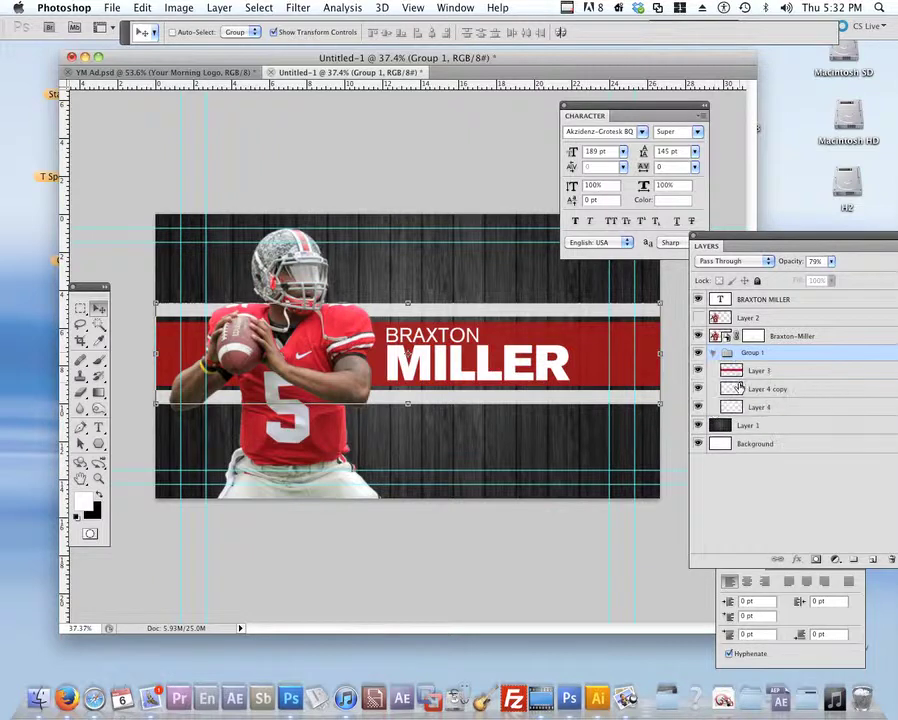
{"action": "left_click", "coordinate": [739, 389]}
{"action": "left_click_drag", "start_coordinate": [401, 393], "coordinate": [466, 377]}
{"action": "left_click_drag", "start_coordinate": [423, 443], "coordinate": [423, 430]}
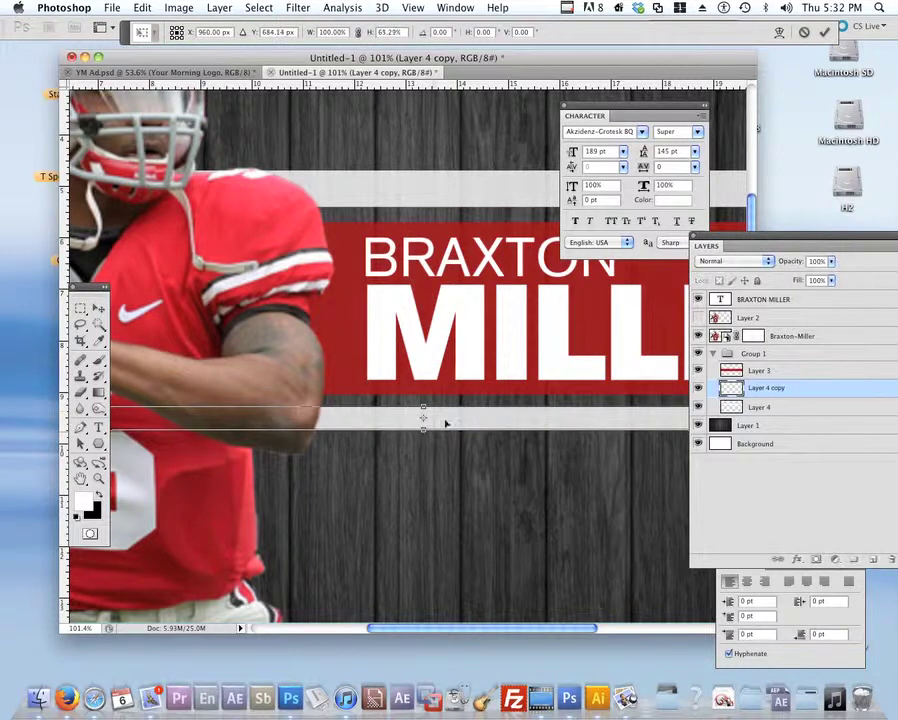
{"action": "key", "text": "Return"}
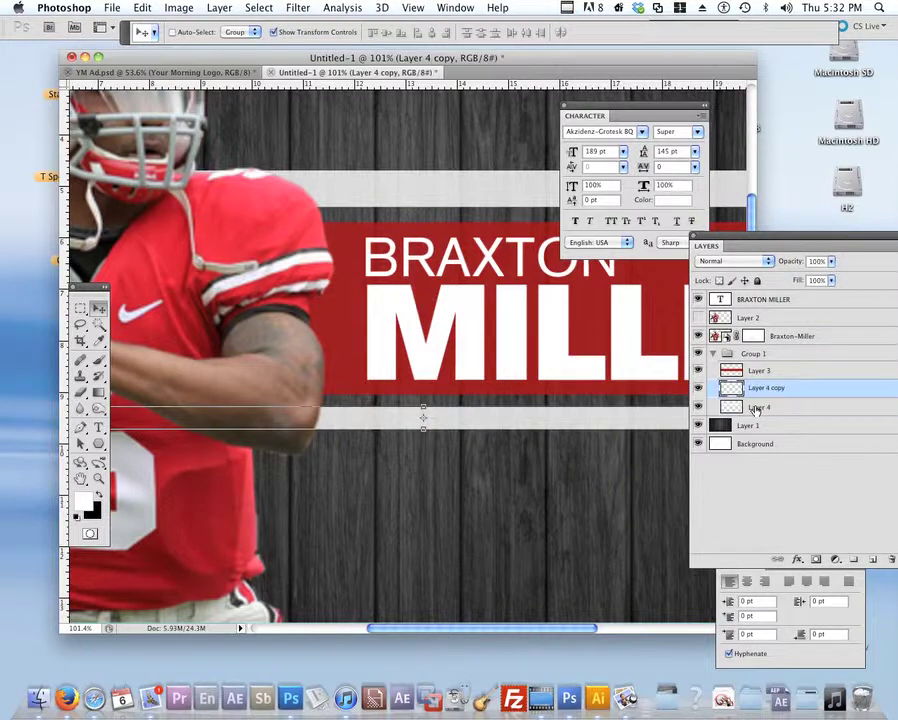
Step: Thin the upper white stripe to about 61% of its height, trimming its outer edge toward the red band
{"action": "left_click", "coordinate": [756, 408]}
{"action": "left_click_drag", "start_coordinate": [423, 172], "coordinate": [423, 188]}
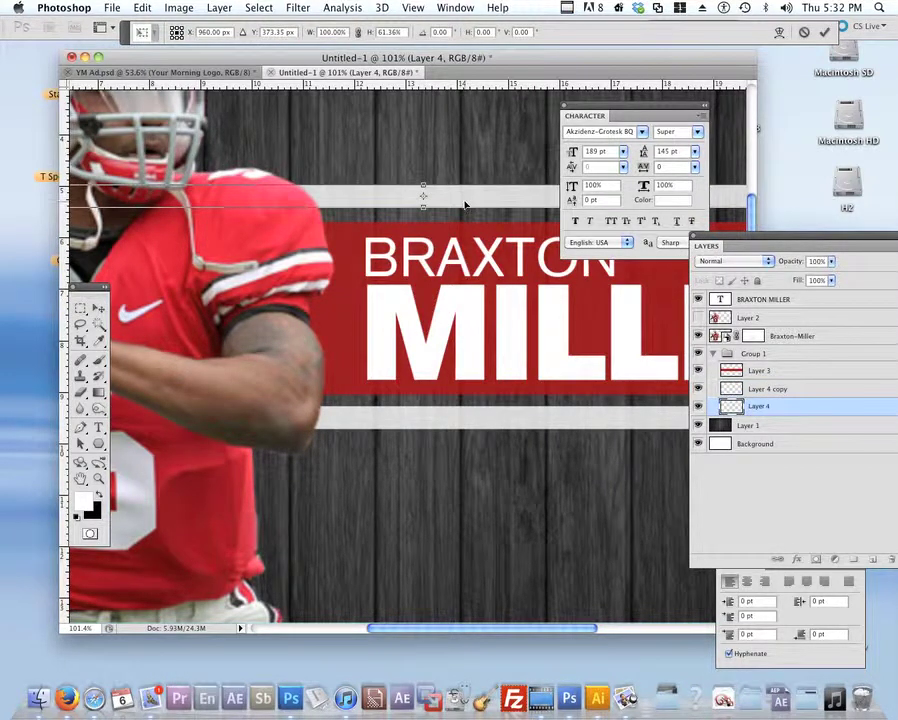
{"action": "key", "text": "Return"}
{"action": "left_click", "coordinate": [81, 309]}
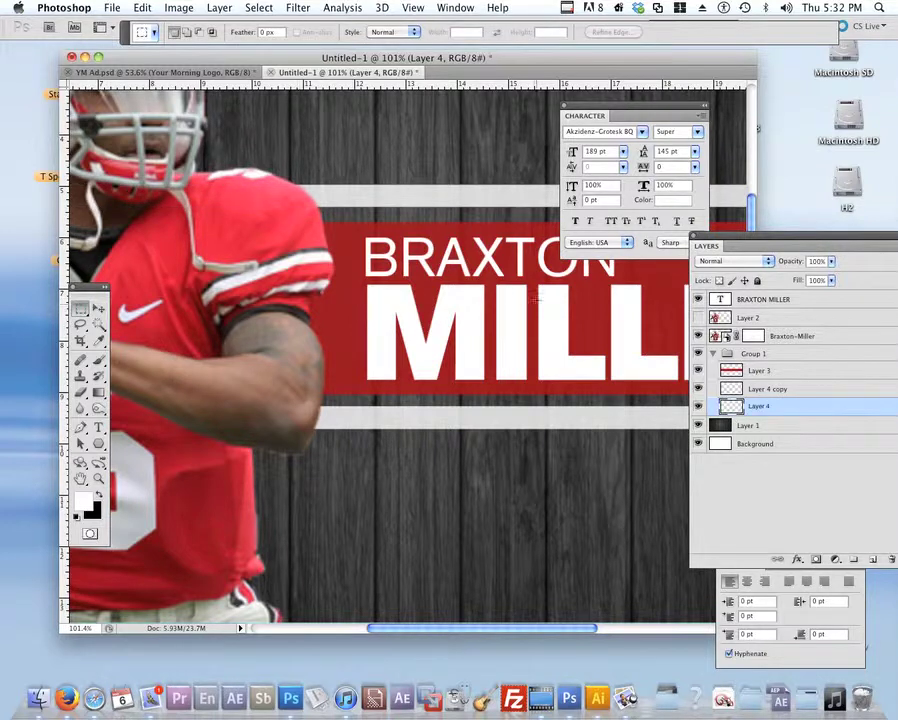
{"action": "left_click", "coordinate": [588, 332], "text": "alt+super"}
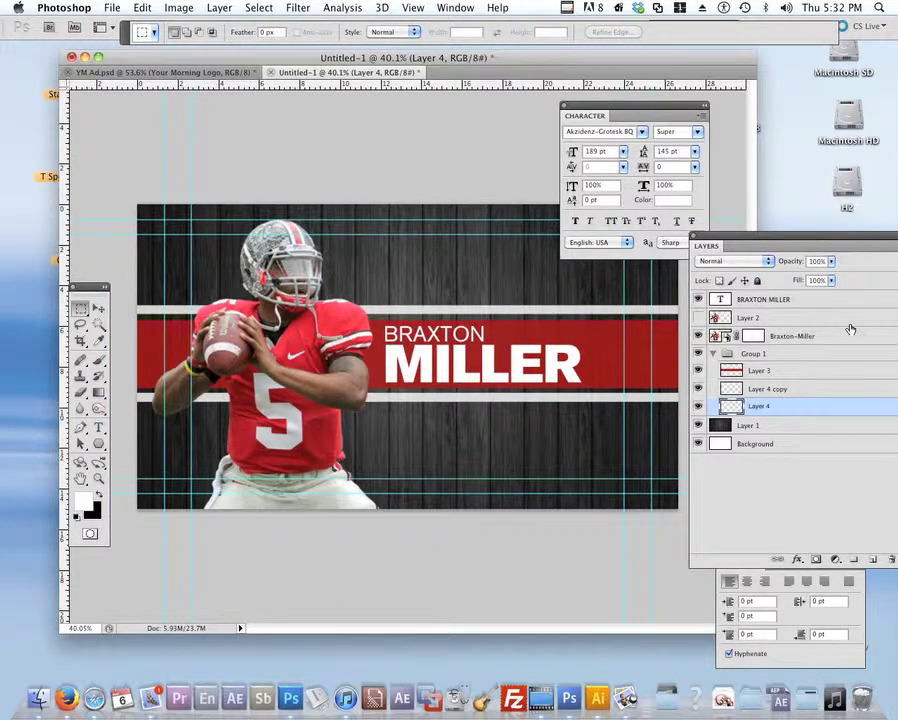
Step: Open OhioState_Logo.jpg and float it in its own window in front of the banner document
{"action": "left_click_drag", "start_coordinate": [769, 234], "coordinate": [754, 134]}
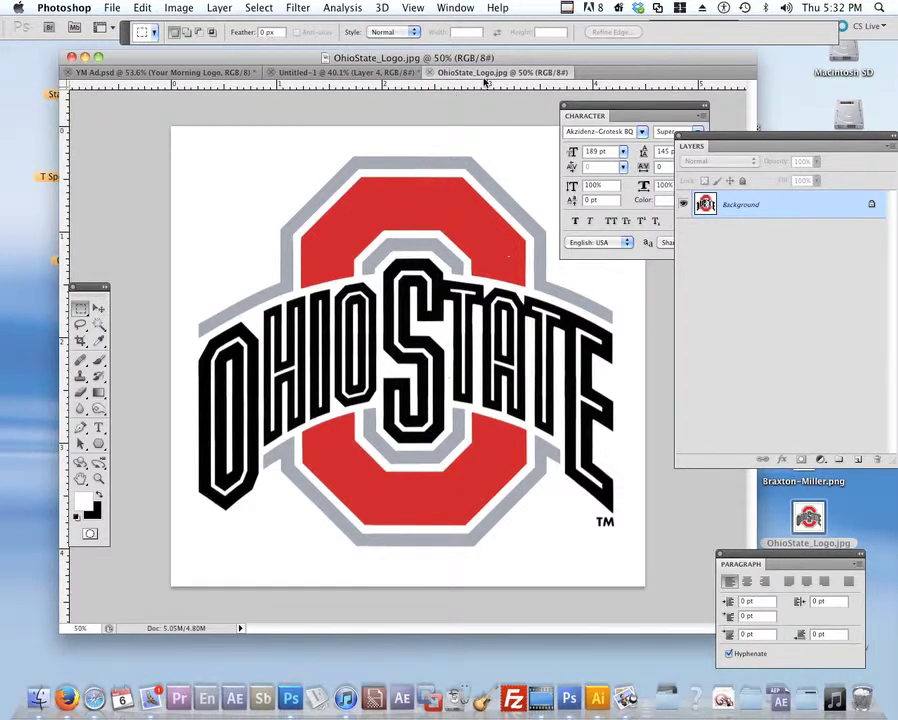
{"action": "left_click_drag", "start_coordinate": [457, 77], "coordinate": [599, 121]}
{"action": "left_click_drag", "start_coordinate": [494, 60], "coordinate": [385, 64]}
{"action": "key", "text": "ctrl+Tab"}
{"action": "left_click_drag", "start_coordinate": [415, 130], "coordinate": [310, 112]}
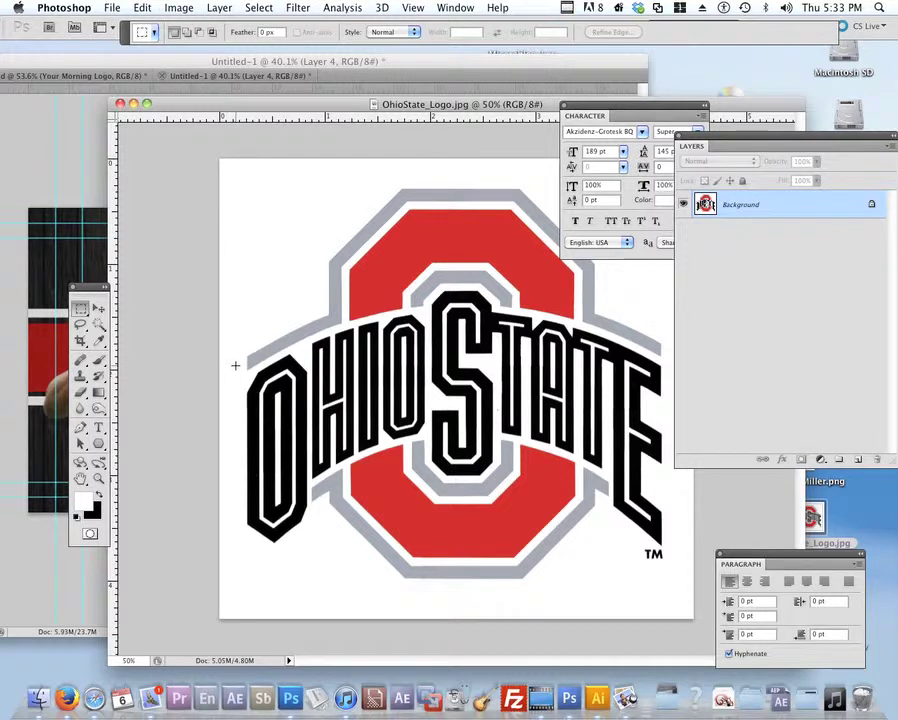
Step: Select all the logo's white areas using the Magic Wand at tolerance 20, extending the selection to similar pixels
{"action": "key", "text": "w"}
{"action": "left_click", "coordinate": [340, 233]}
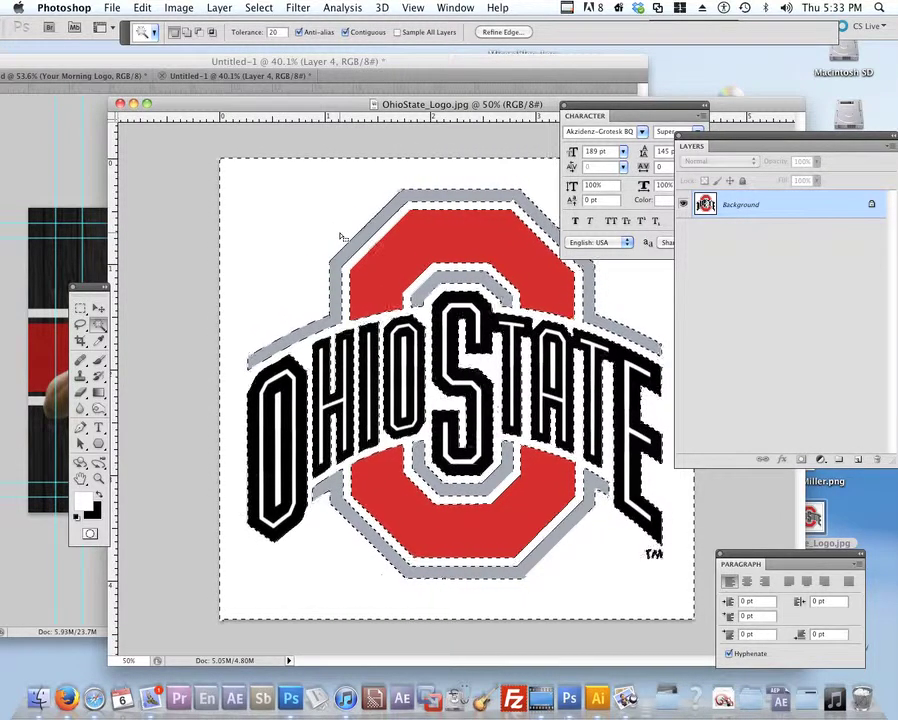
{"action": "left_click", "coordinate": [383, 268], "text": "ctrl"}
{"action": "mouse_move", "coordinate": [383, 268]}
{"action": "left_mouse_down"}
{"action": "mouse_move", "coordinate": [402, 256]}
{"action": "mouse_move", "coordinate": [388, 284]}
{"action": "left_mouse_up"}
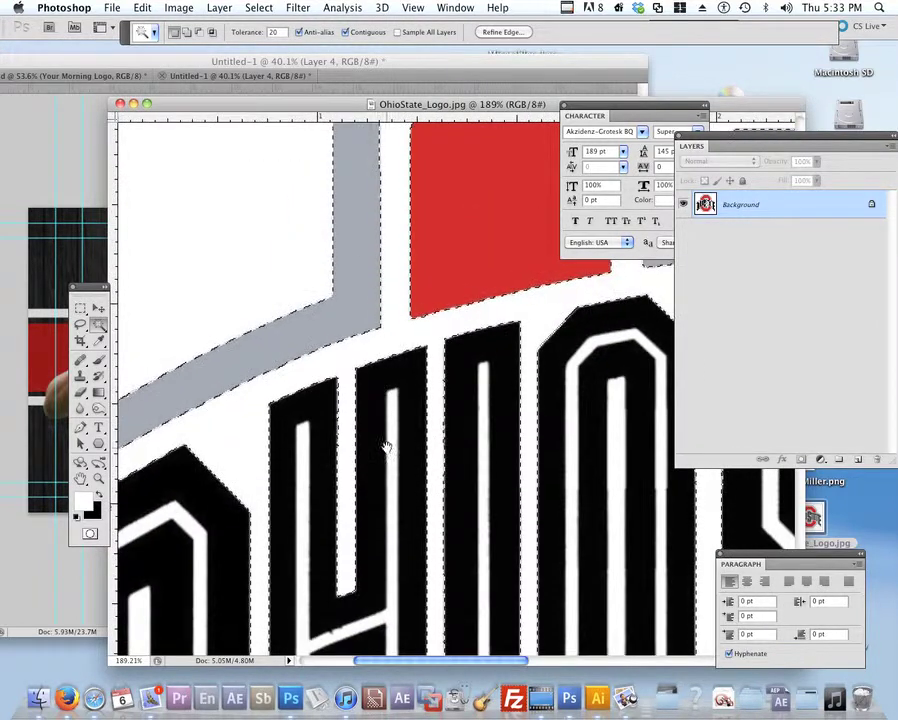
{"action": "left_click_drag", "start_coordinate": [386, 444], "coordinate": [408, 282]}
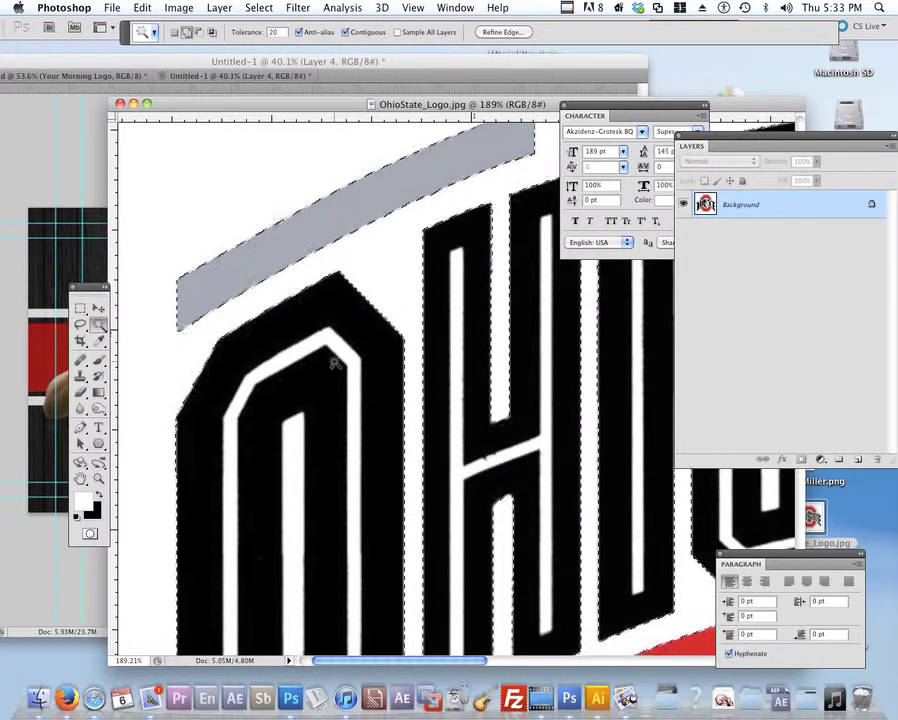
{"action": "left_click", "coordinate": [298, 414]}
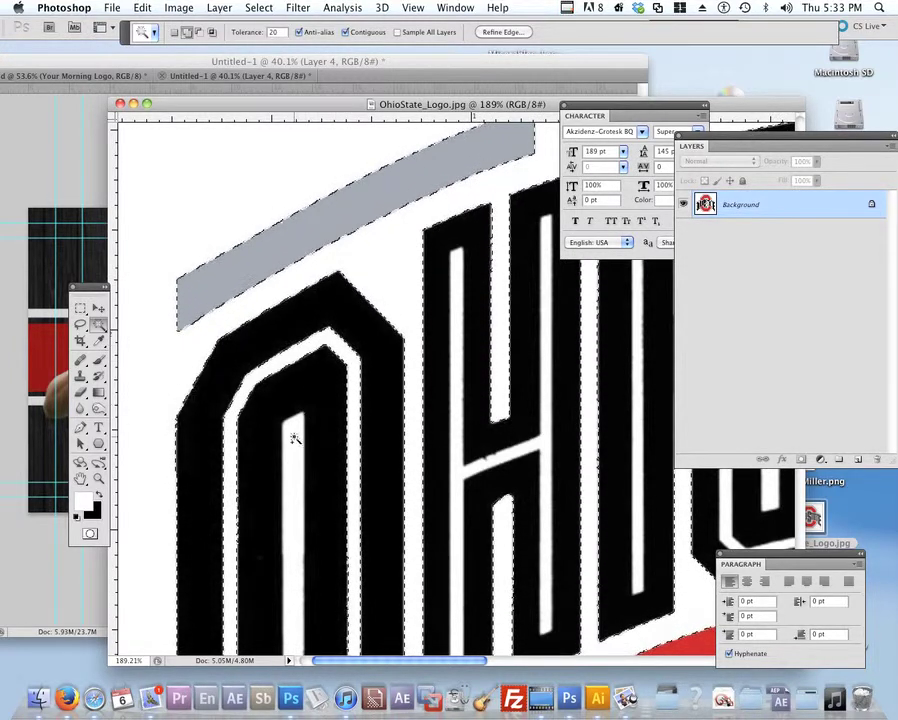
{"action": "left_click", "coordinate": [252, 8]}
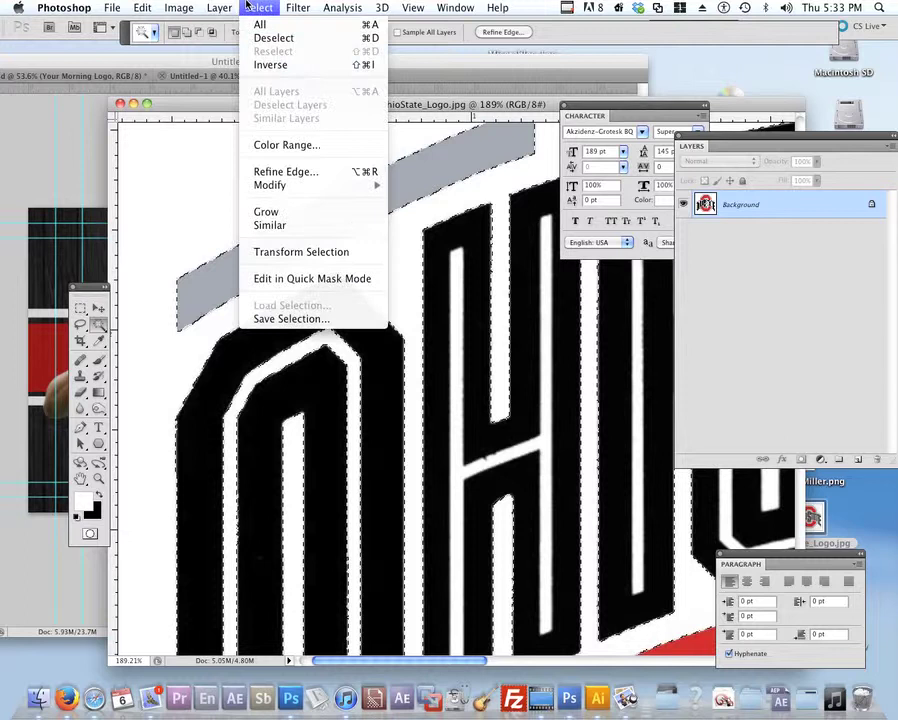
{"action": "left_click", "coordinate": [316, 225]}
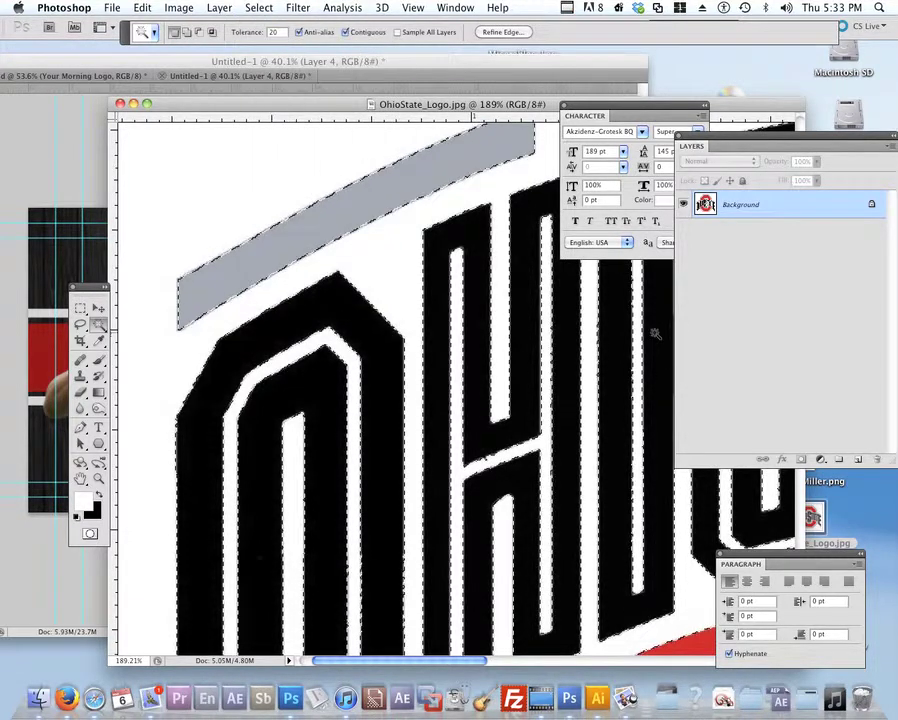
Step: Convert the logo's locked Background into regular layer Layer 0, then delete the selected white areas and deselect
{"action": "left_click_drag", "start_coordinate": [573, 359], "coordinate": [507, 356]}
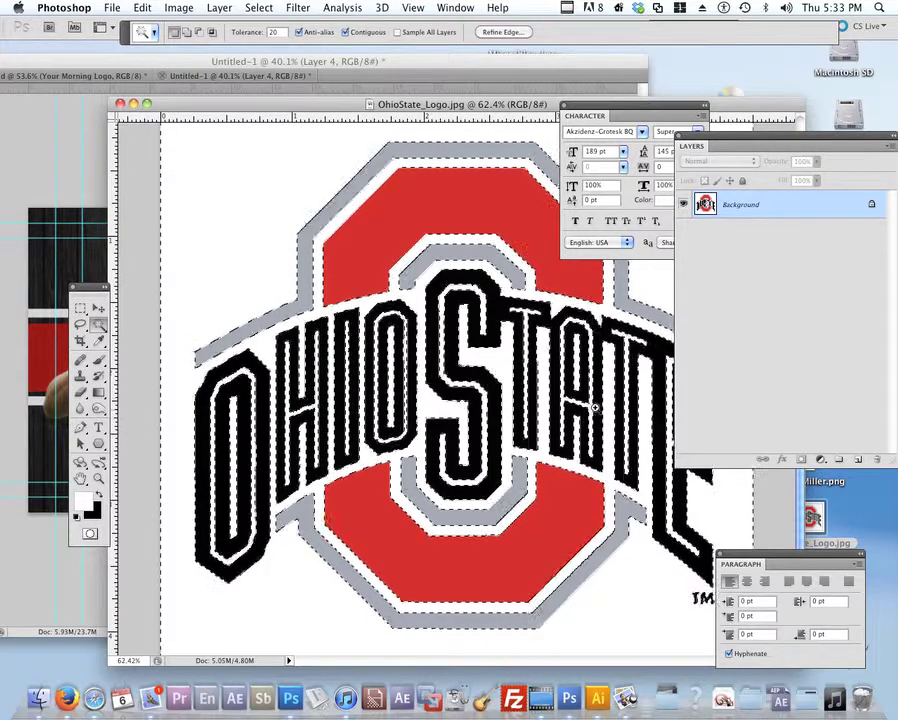
{"action": "scroll", "coordinate": [500, 320], "scroll_direction": "down", "scroll_amount": 2}
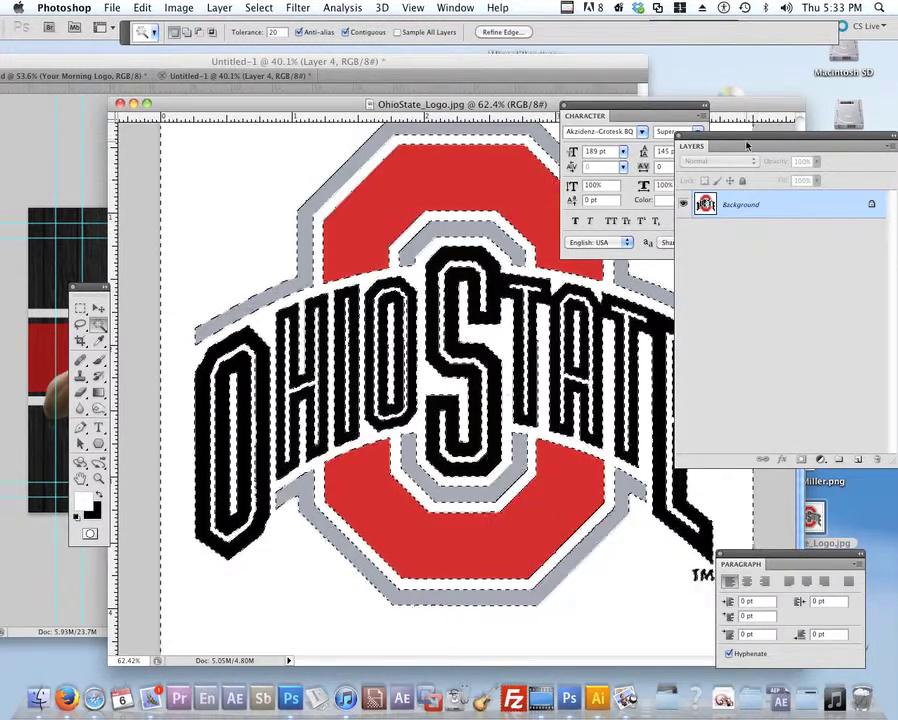
{"action": "left_click_drag", "start_coordinate": [744, 144], "coordinate": [544, 154]}
{"action": "double_click", "coordinate": [567, 214]}
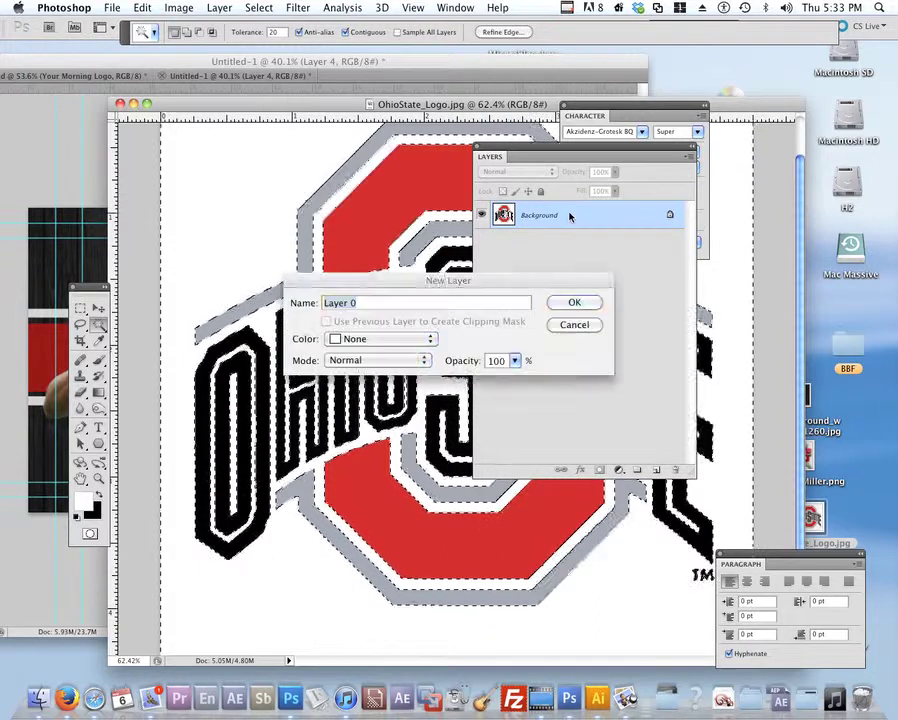
{"action": "left_click", "coordinate": [572, 302]}
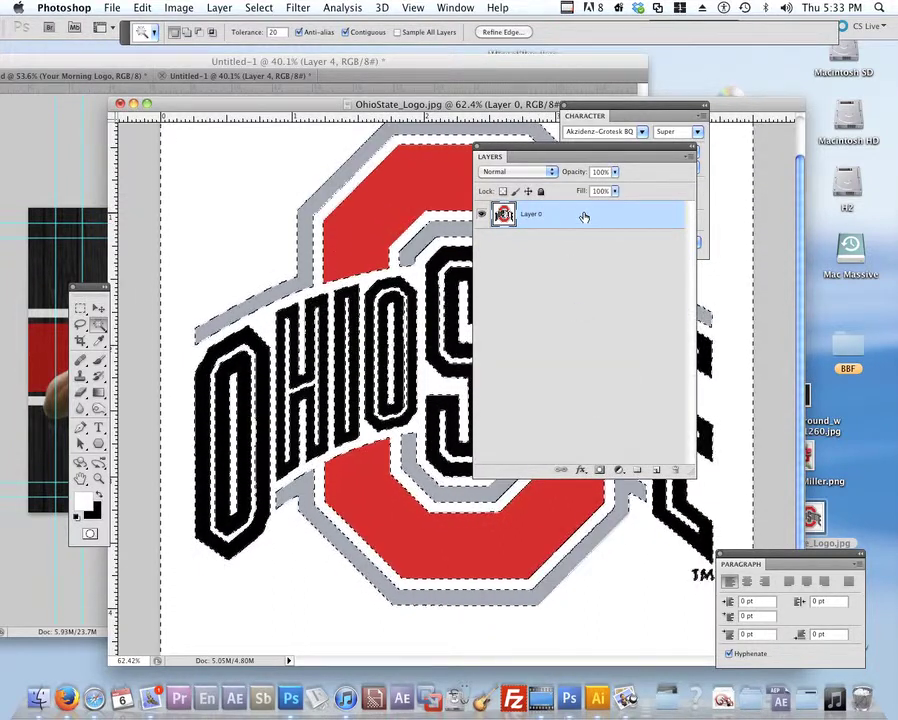
{"action": "left_click_drag", "start_coordinate": [570, 157], "coordinate": [764, 168]}
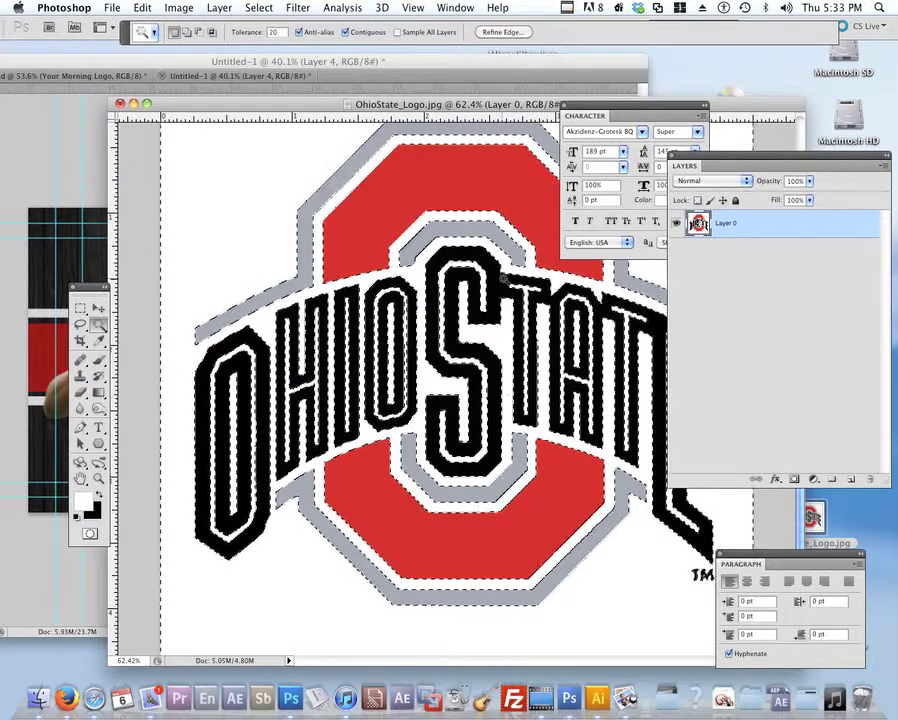
{"action": "key", "text": "Delete"}
{"action": "key", "text": "super+d"}
Step: Copy the cut-out Ohio State logo into the Untitled-1 banner document
{"action": "left_click_drag", "start_coordinate": [222, 104], "coordinate": [363, 258]}
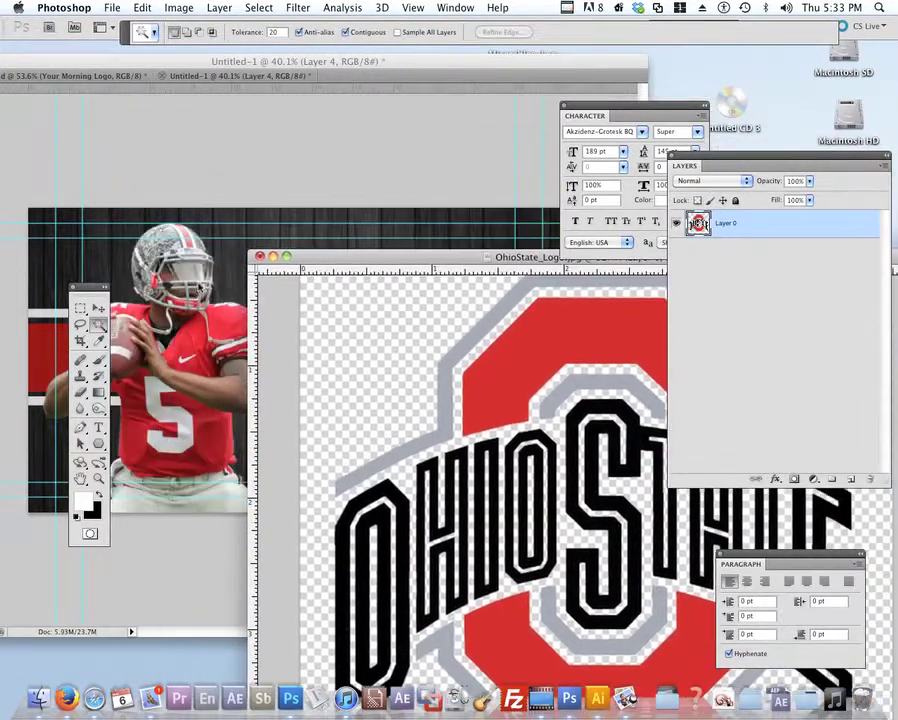
{"action": "left_click", "coordinate": [97, 309]}
{"action": "left_click_drag", "start_coordinate": [330, 257], "coordinate": [410, 322]}
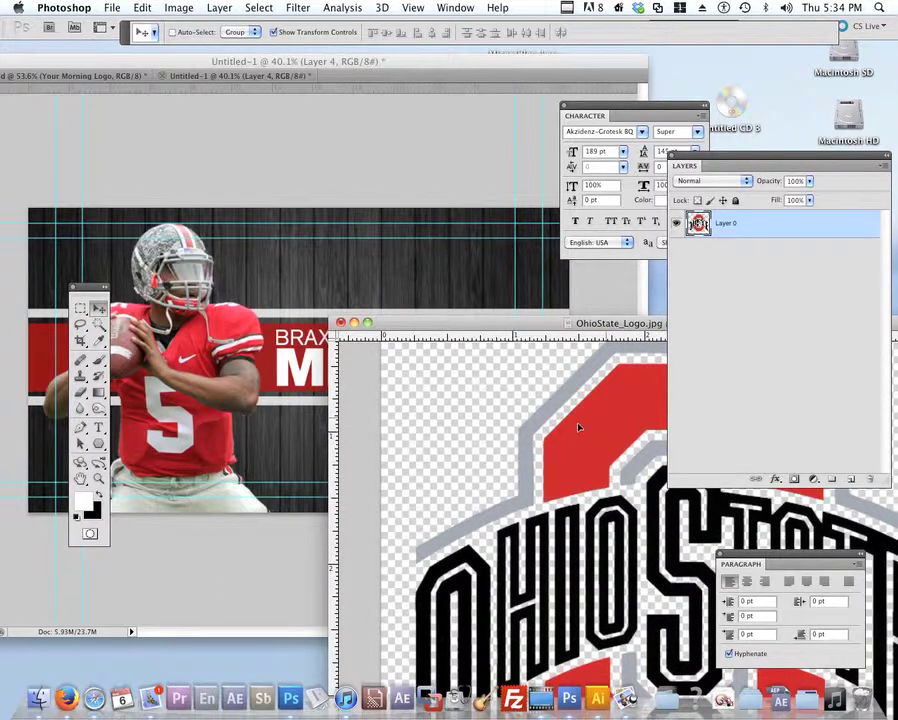
{"action": "left_click_drag", "start_coordinate": [578, 428], "coordinate": [437, 252]}
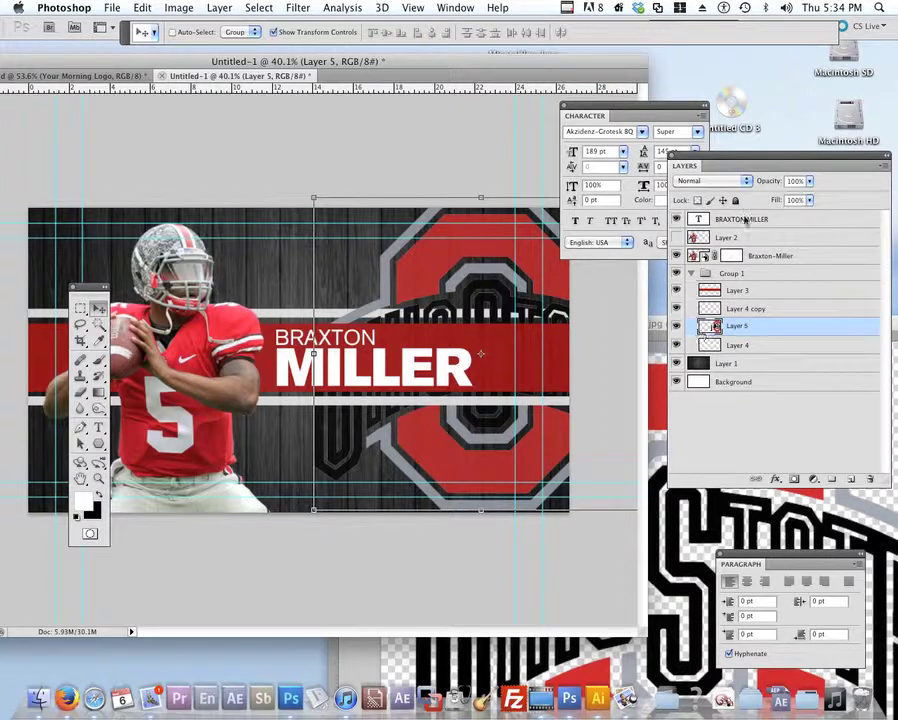
Step: Place the logo layer directly beneath the stripe group and shift the logo closer to the player behind the name
{"action": "left_click_drag", "start_coordinate": [715, 168], "coordinate": [615, 181]}
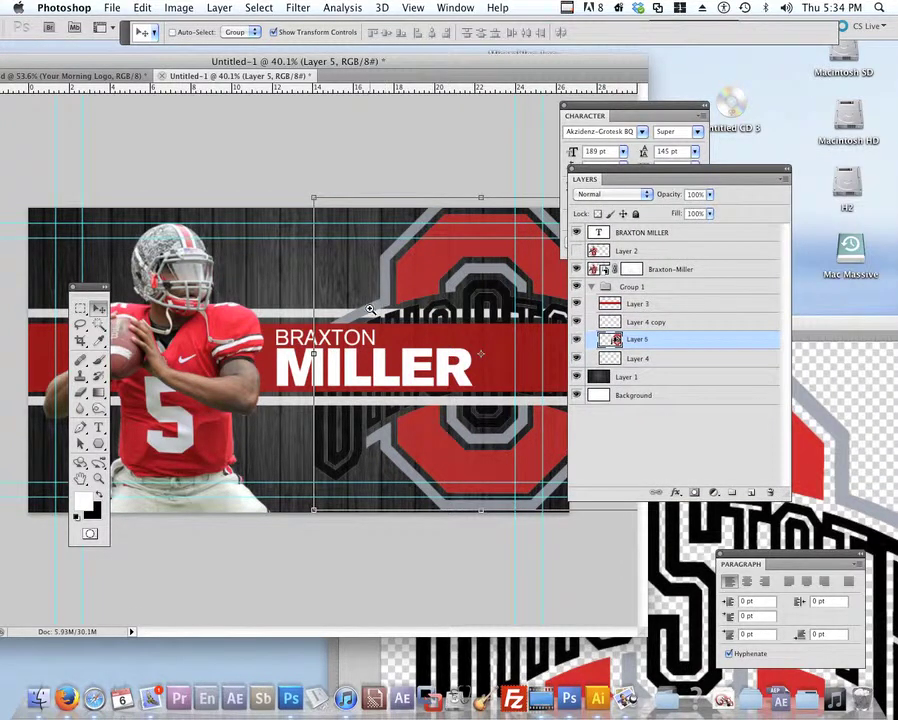
{"action": "left_click_drag", "start_coordinate": [372, 307], "coordinate": [438, 283]}
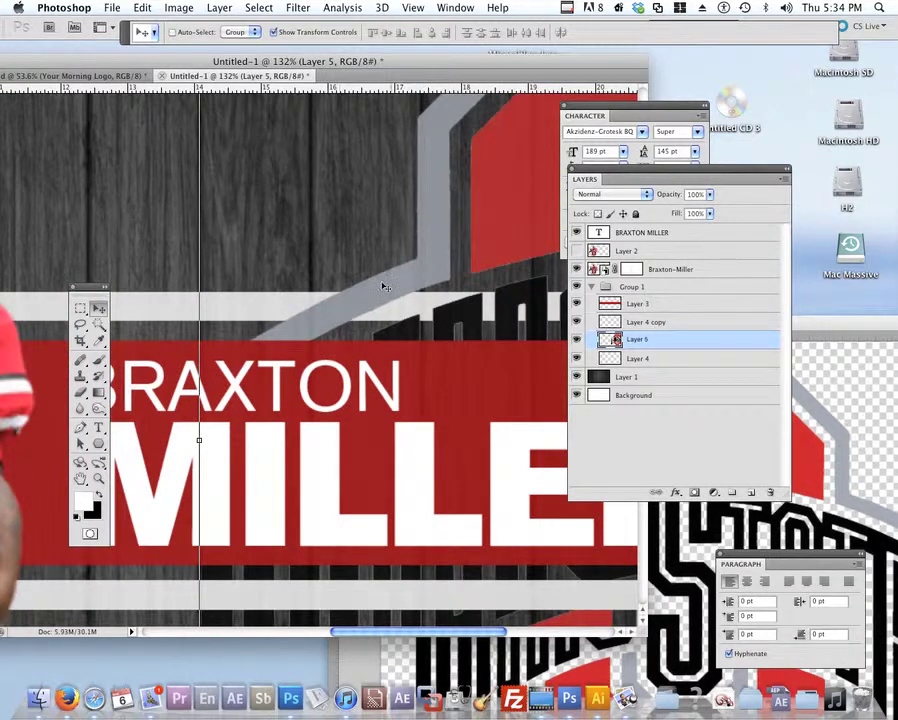
{"action": "left_click_drag", "start_coordinate": [438, 281], "coordinate": [486, 295]}
{"action": "left_click_drag", "start_coordinate": [650, 357], "coordinate": [648, 372]}
{"action": "left_click", "coordinate": [418, 269], "text": "alt+super"}
{"action": "left_click_drag", "start_coordinate": [418, 269], "coordinate": [296, 186]}
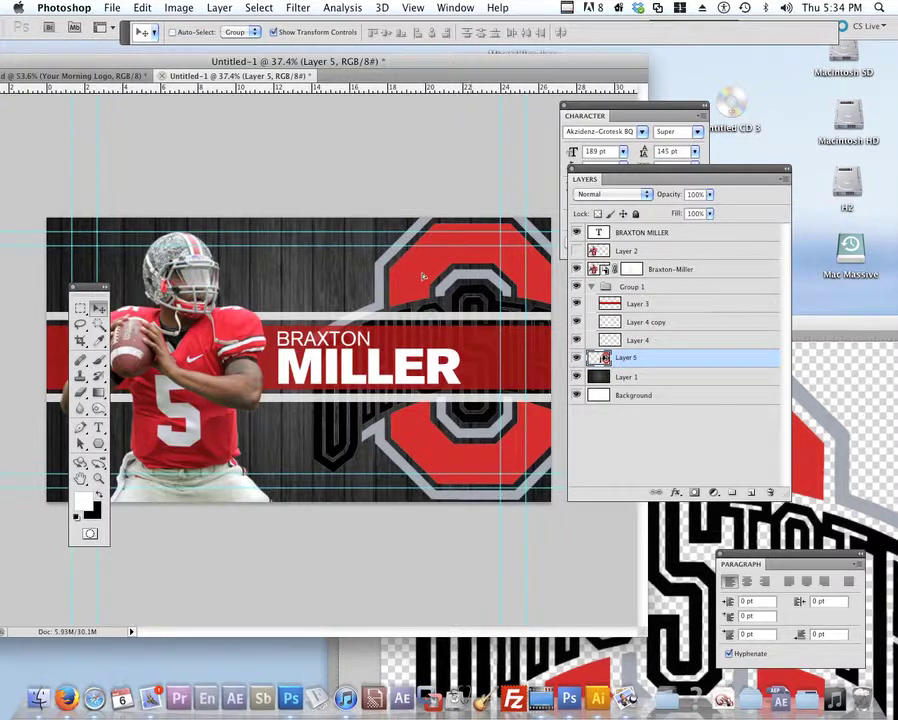
Step: Set the opacity of the Ohio State logo layer to 16%
{"action": "left_click_drag", "start_coordinate": [630, 174], "coordinate": [726, 182]}
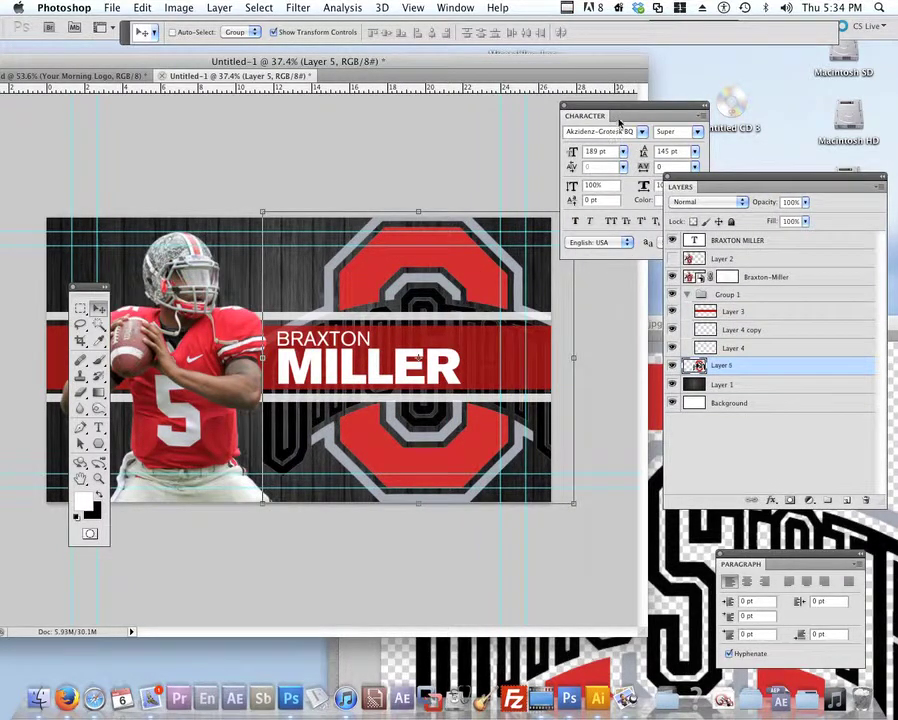
{"action": "left_click_drag", "start_coordinate": [622, 114], "coordinate": [694, 98]}
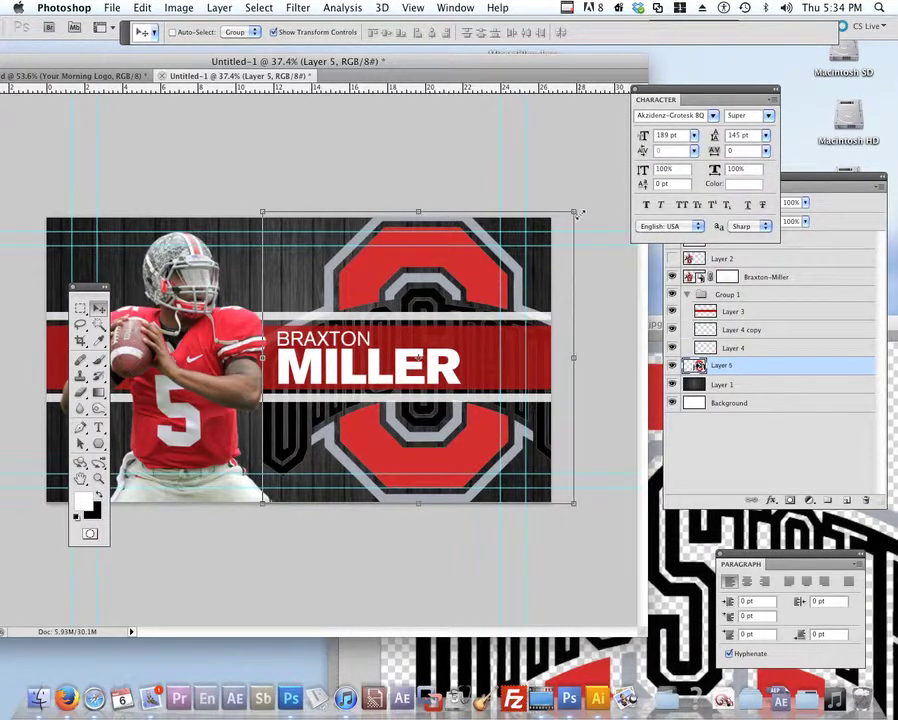
{"action": "left_click", "coordinate": [776, 375]}
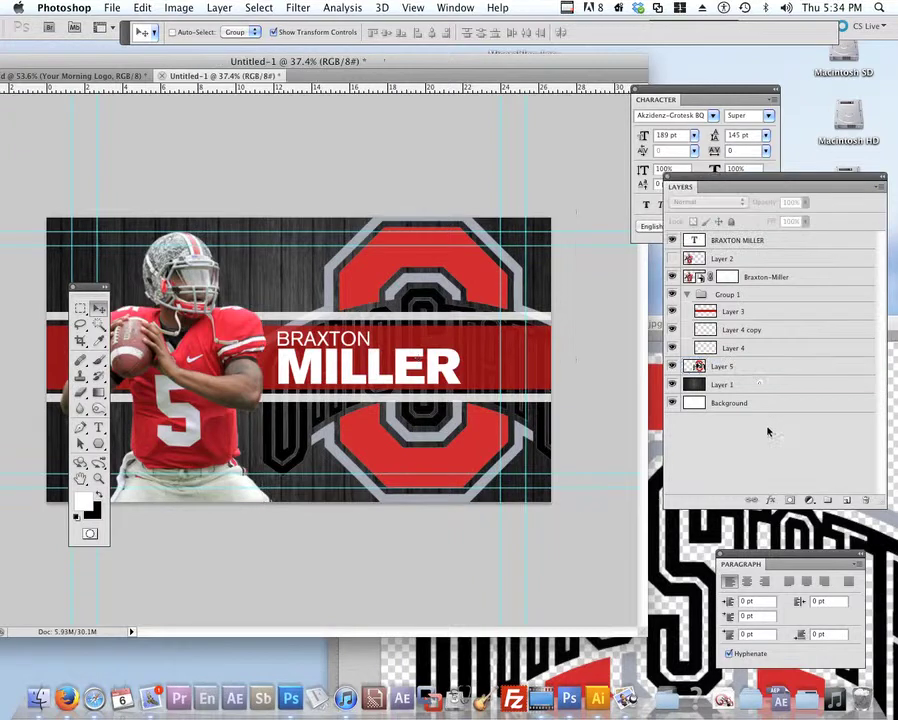
{"action": "left_click", "coordinate": [805, 202]}
{"action": "left_click_drag", "start_coordinate": [805, 220], "coordinate": [758, 221]}
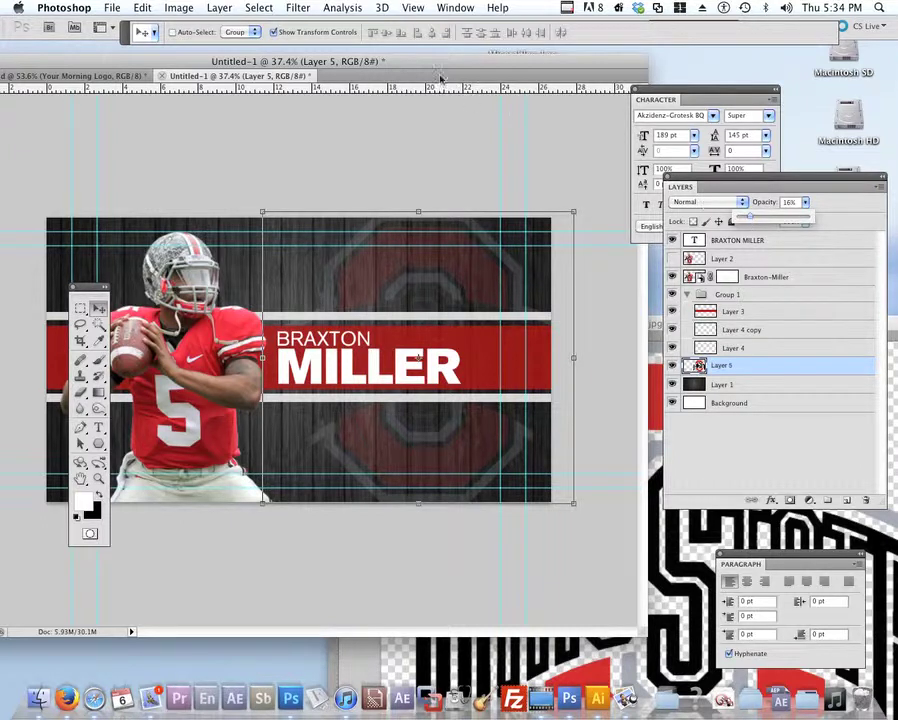
Step: Move the banner window fully onto the screen and rearrange the floating Character and Layers palettes
{"action": "left_click_drag", "start_coordinate": [306, 58], "coordinate": [379, 58]}
{"action": "scroll", "coordinate": [438, 176], "scroll_direction": "up", "scroll_amount": 3}
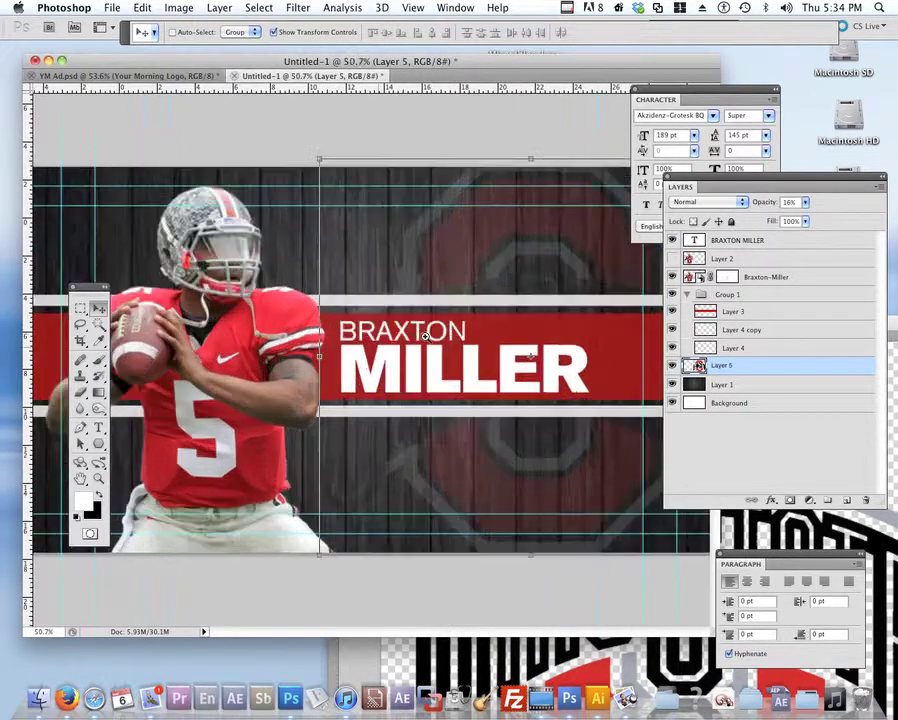
{"action": "scroll", "coordinate": [622, 297], "scroll_direction": "down", "scroll_amount": 1}
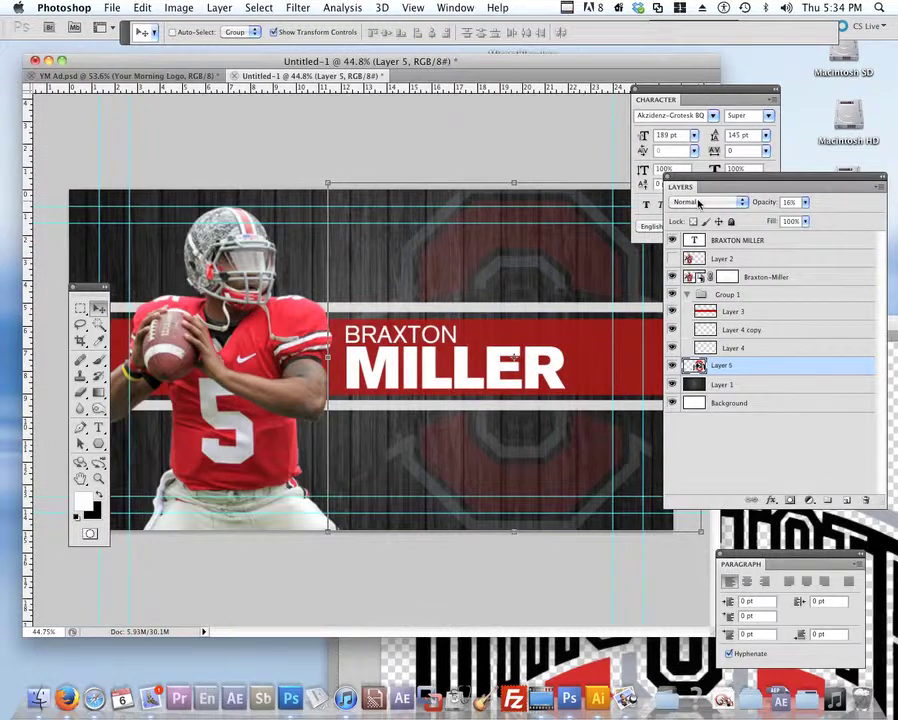
{"action": "left_click_drag", "start_coordinate": [715, 188], "coordinate": [743, 189]}
{"action": "left_click_drag", "start_coordinate": [720, 99], "coordinate": [746, 89]}
{"action": "left_click_drag", "start_coordinate": [842, 188], "coordinate": [741, 248]}
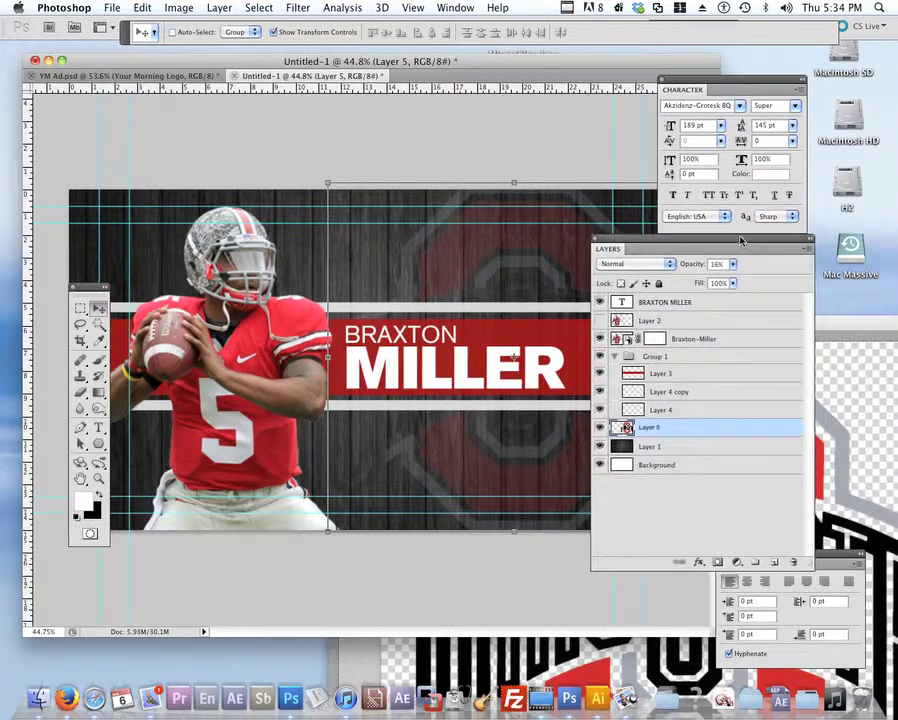
{"action": "left_click_drag", "start_coordinate": [659, 243], "coordinate": [644, 222]}
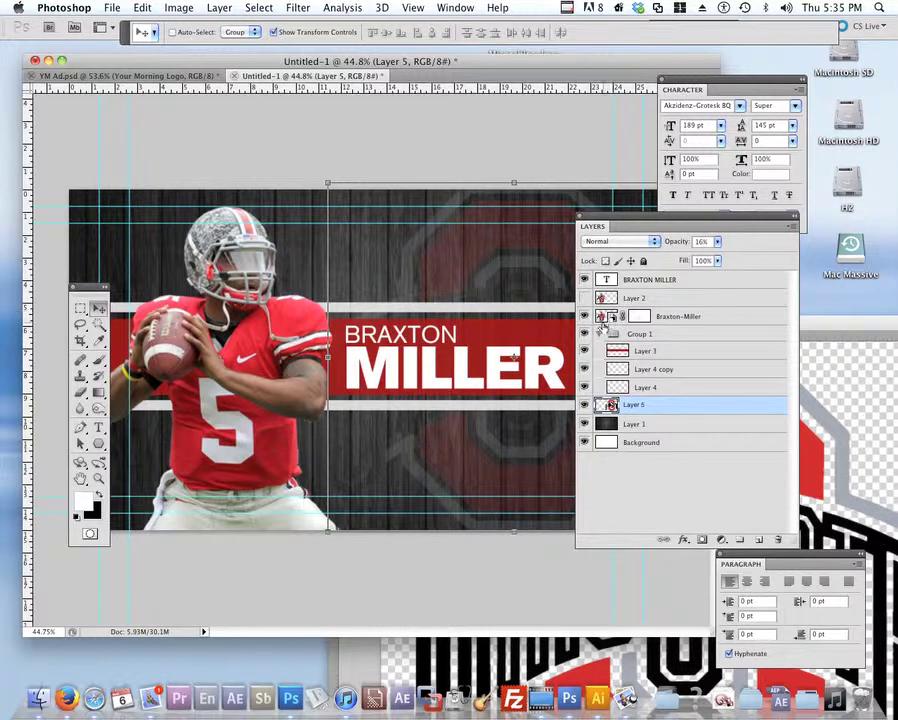
Step: Collapse the stripe group and toggle the Braxton-Miller layer's visibility to check which content it holds
{"action": "left_click", "coordinate": [599, 334]}
{"action": "left_click", "coordinate": [655, 334]}
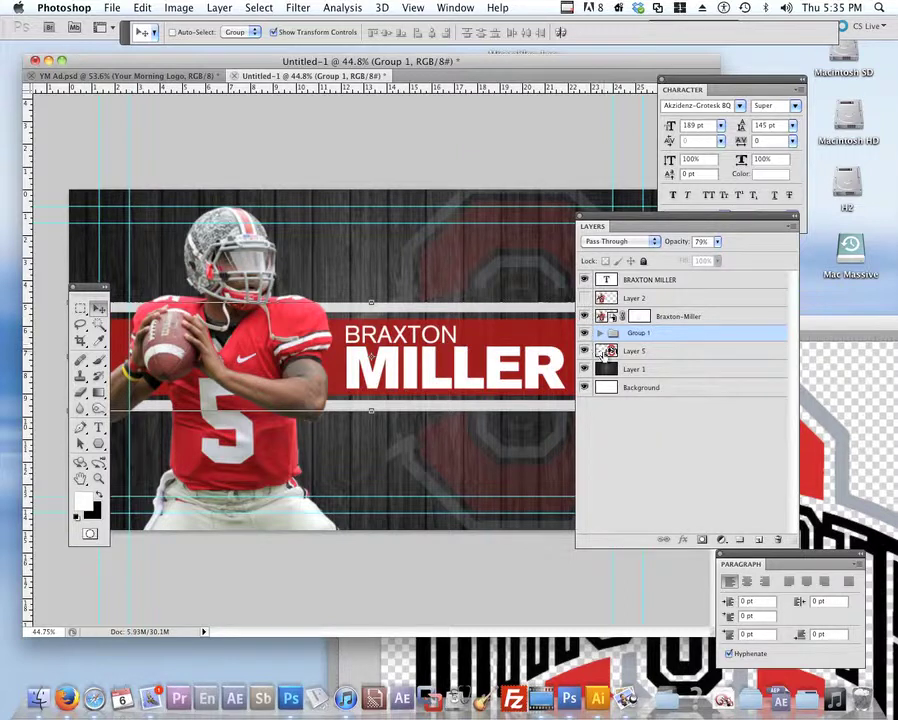
{"action": "left_click", "coordinate": [583, 317]}
{"action": "left_click", "coordinate": [583, 317]}
{"action": "left_click", "coordinate": [583, 317]}
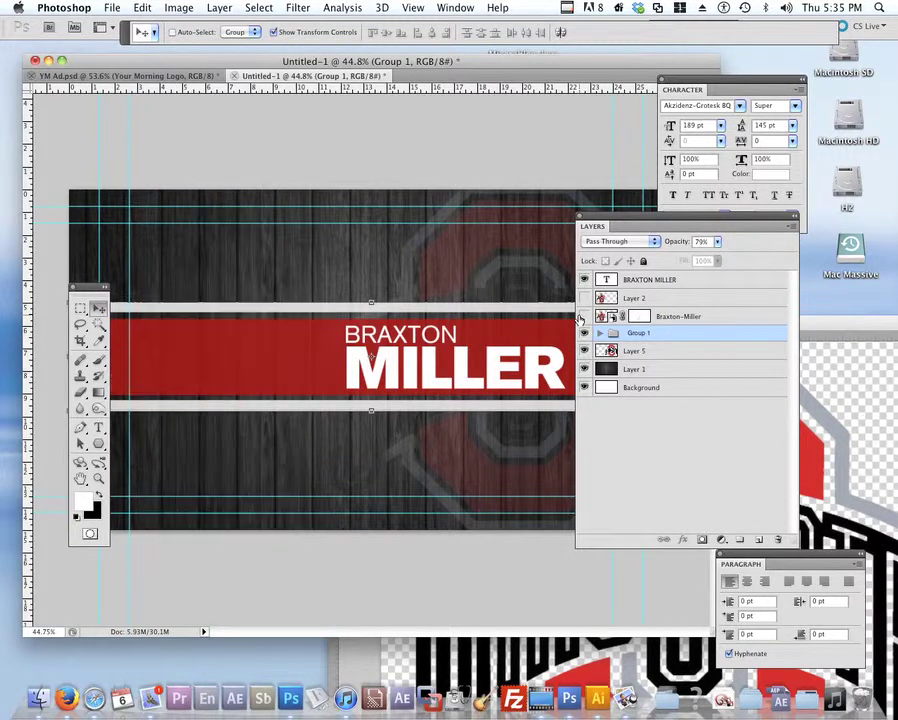
{"action": "left_click", "coordinate": [583, 317]}
Step: Try the Braxton-Miller player layer beneath the stripe group and return it to its place above the group
{"action": "left_click", "coordinate": [612, 316]}
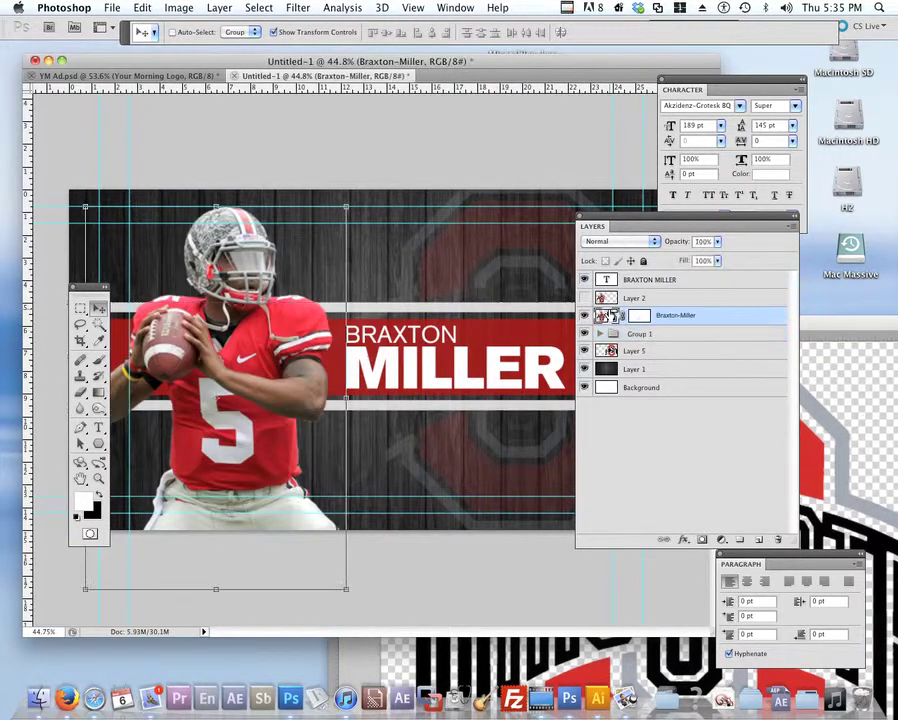
{"action": "left_click_drag", "start_coordinate": [666, 316], "coordinate": [694, 343]}
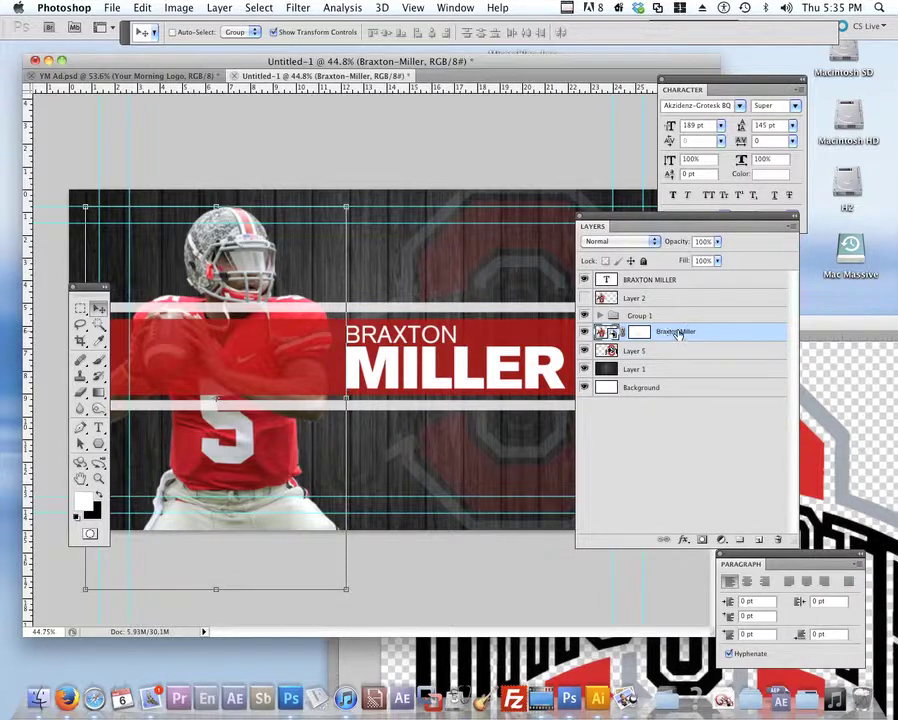
{"action": "mouse_move", "coordinate": [714, 335]}
{"action": "left_mouse_down"}
{"action": "mouse_move", "coordinate": [719, 305]}
{"action": "mouse_move", "coordinate": [722, 314]}
{"action": "left_mouse_up"}
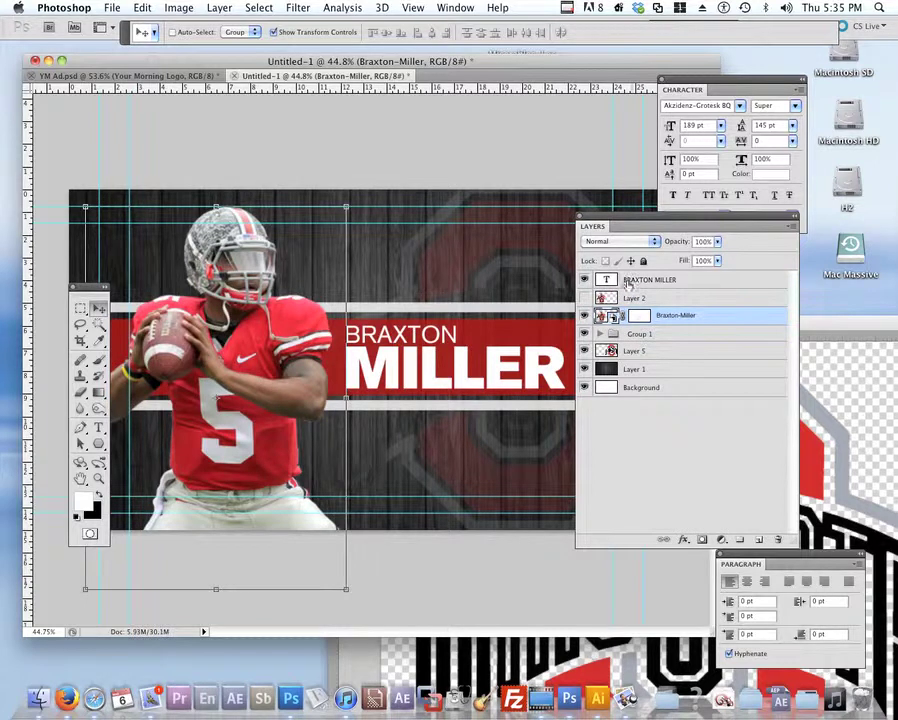
Step: Check the title layer and Layer 2 by toggling their visibility, and delete the redundant Layer 2
{"action": "left_click", "coordinate": [585, 281]}
{"action": "left_click", "coordinate": [585, 281]}
{"action": "left_click", "coordinate": [629, 300]}
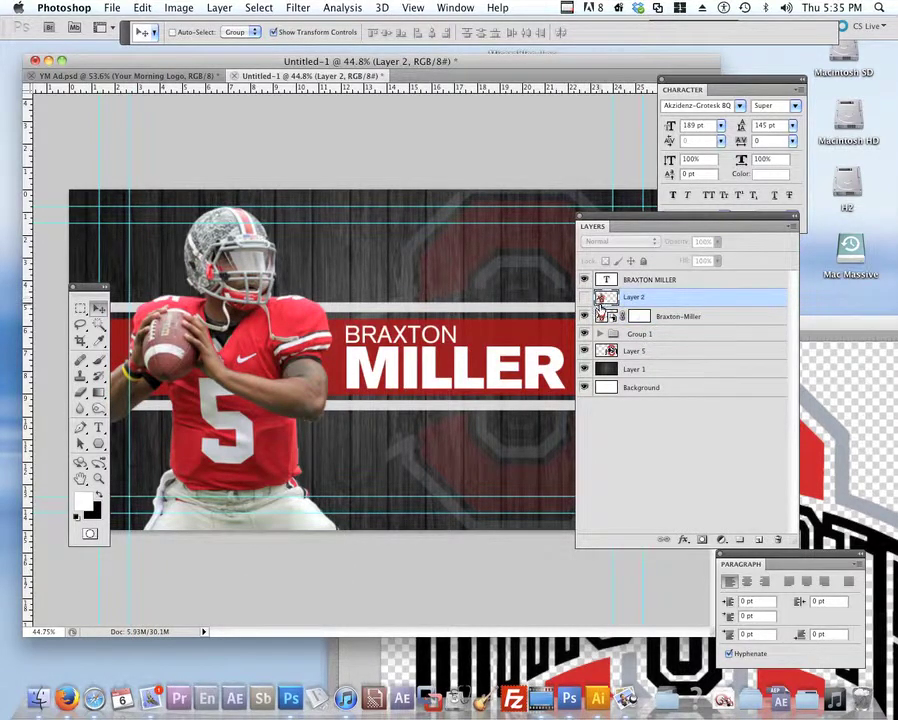
{"action": "left_click", "coordinate": [585, 298]}
{"action": "left_click", "coordinate": [585, 298]}
{"action": "left_click", "coordinate": [585, 298]}
{"action": "left_click", "coordinate": [585, 298]}
{"action": "left_click", "coordinate": [585, 298]}
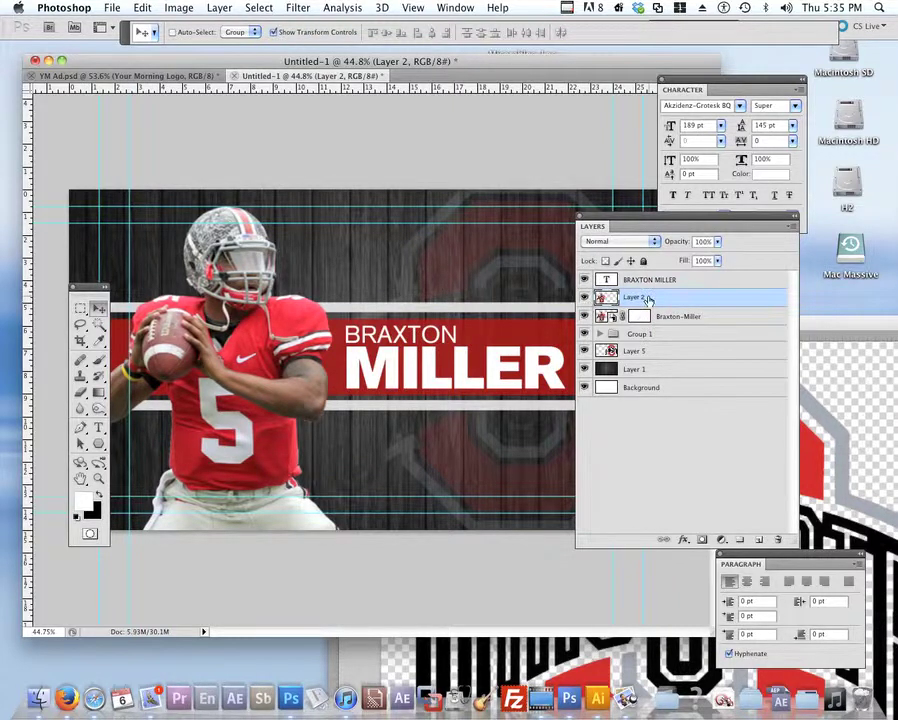
{"action": "left_click", "coordinate": [779, 544]}
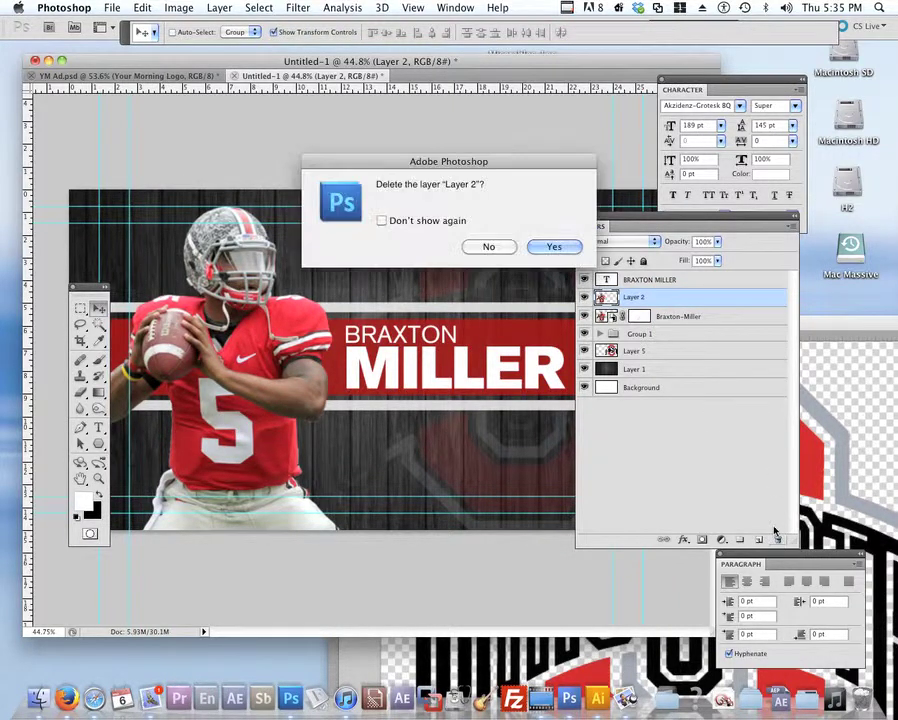
{"action": "left_click", "coordinate": [553, 245]}
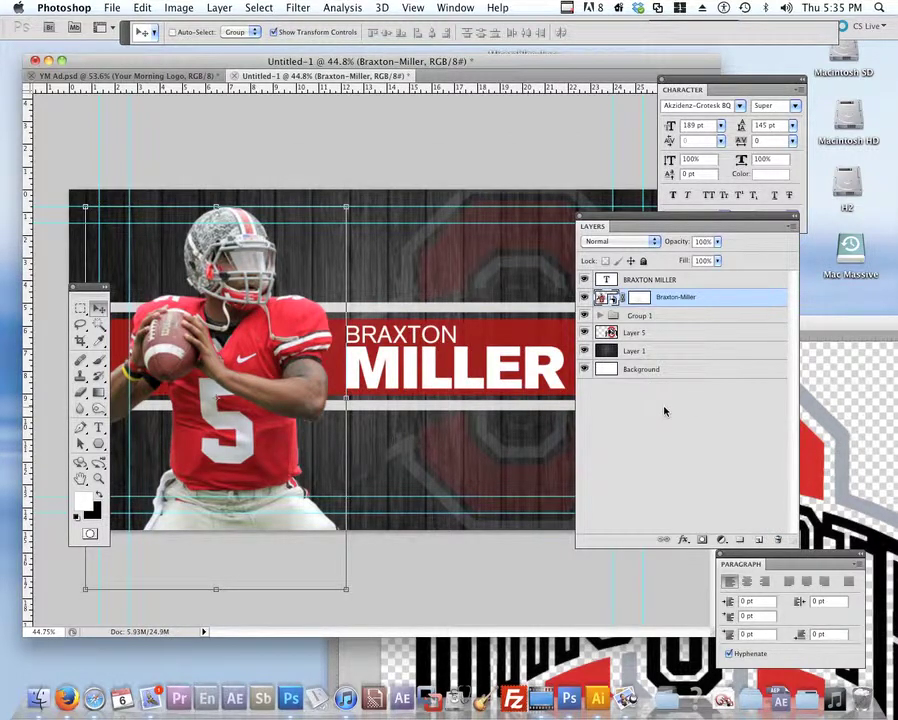
Step: Move the Layers palette clear of the artwork and start saving the banner under a new name to the Desktop
{"action": "left_click_drag", "start_coordinate": [620, 225], "coordinate": [744, 290]}
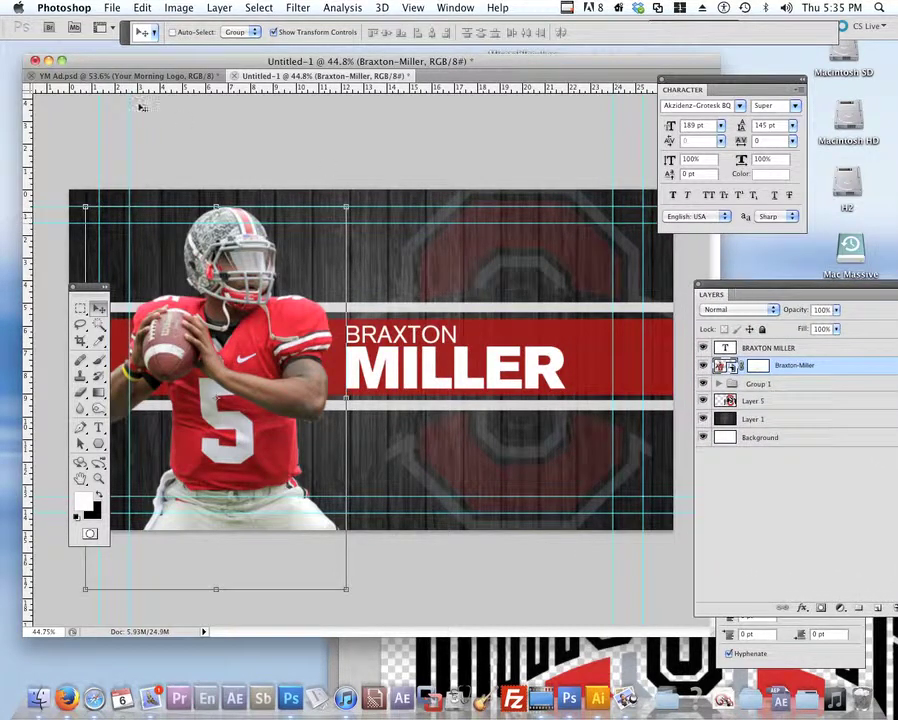
{"action": "left_click", "coordinate": [112, 7]}
{"action": "left_click", "coordinate": [186, 228]}
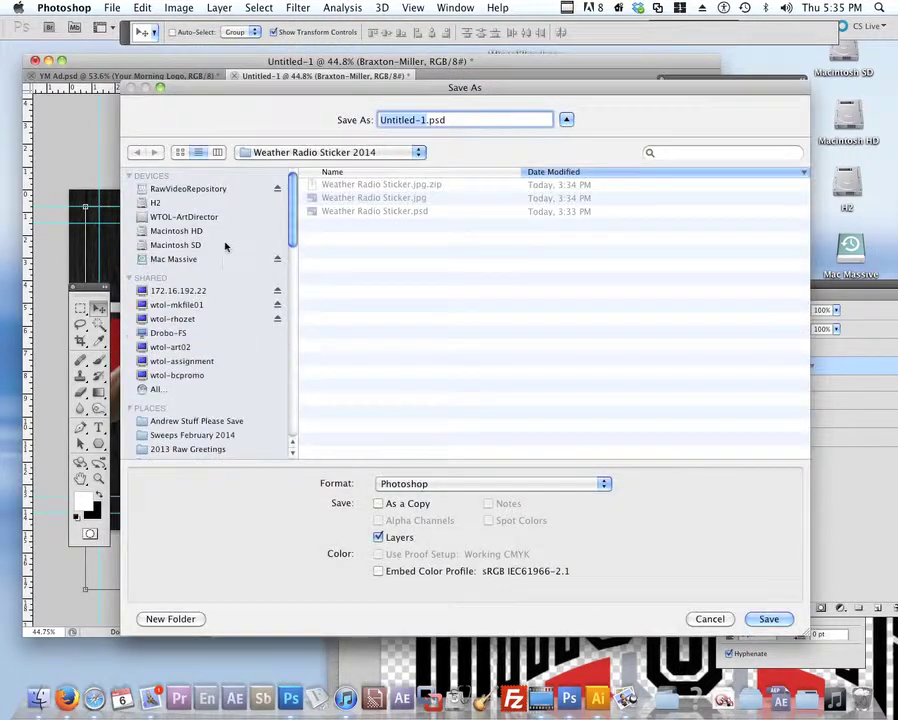
{"action": "scroll", "coordinate": [226, 352], "scroll_direction": "down", "scroll_amount": 3}
{"action": "scroll", "coordinate": [226, 352], "scroll_direction": "down", "scroll_amount": 10}
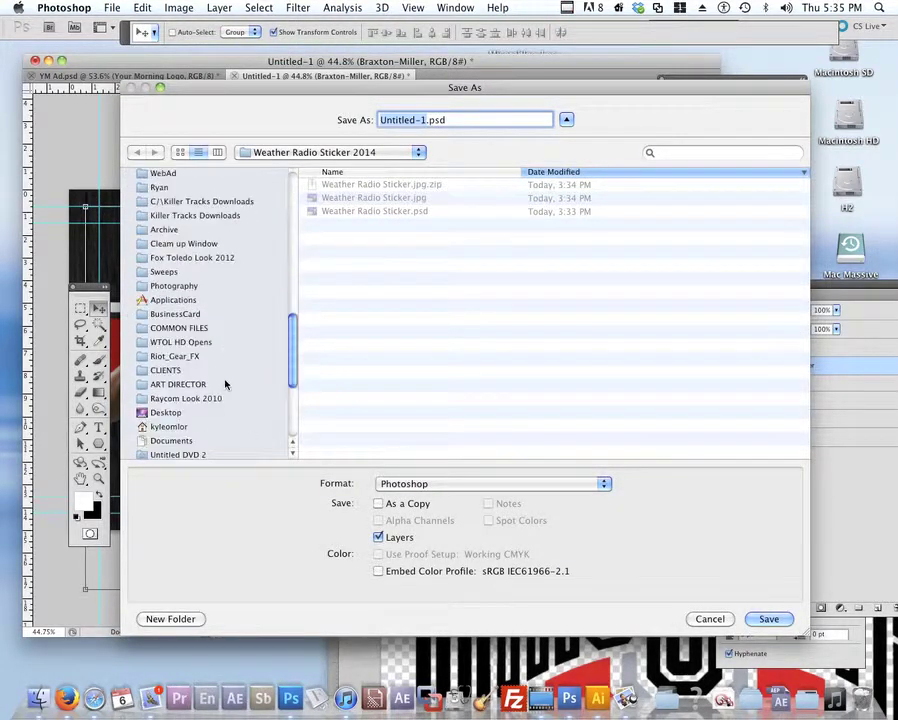
{"action": "scroll", "coordinate": [203, 410], "scroll_direction": "down", "scroll_amount": 2}
{"action": "left_click", "coordinate": [190, 412]}
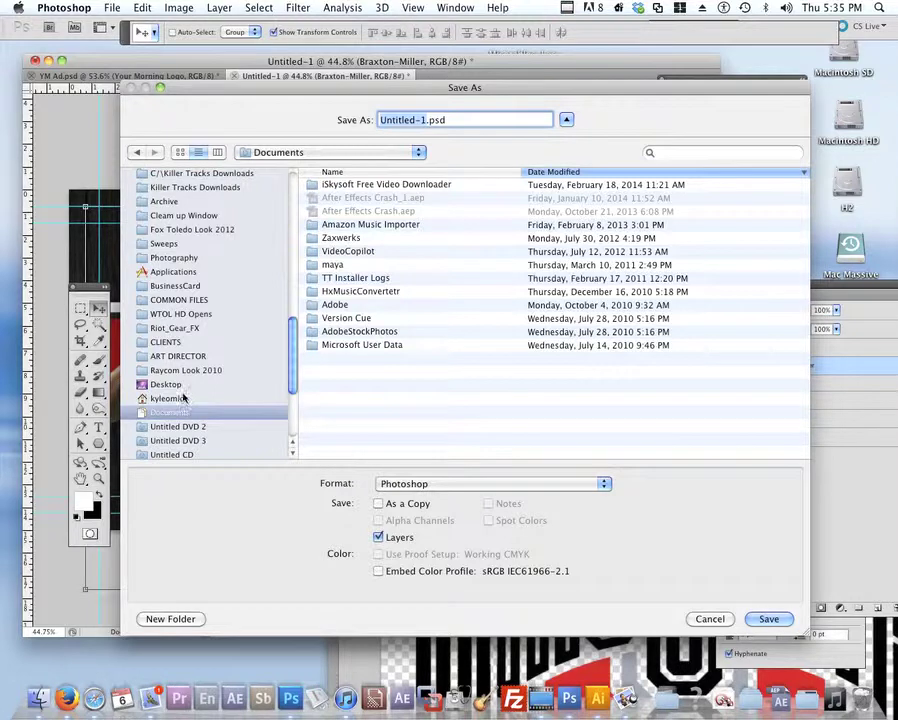
{"action": "left_click", "coordinate": [181, 385]}
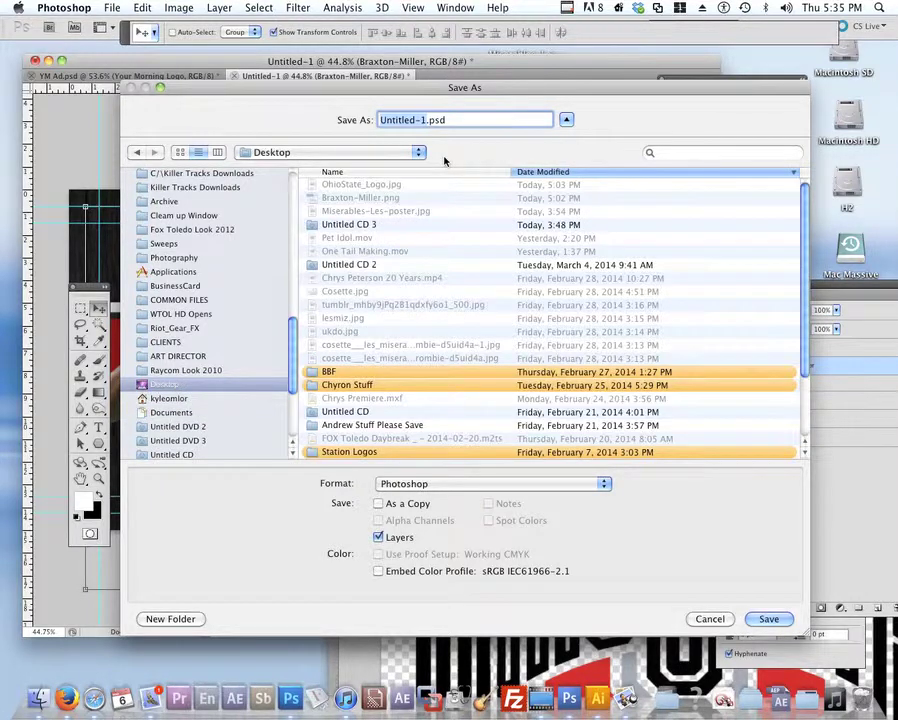
{"action": "type", "text": "B"}
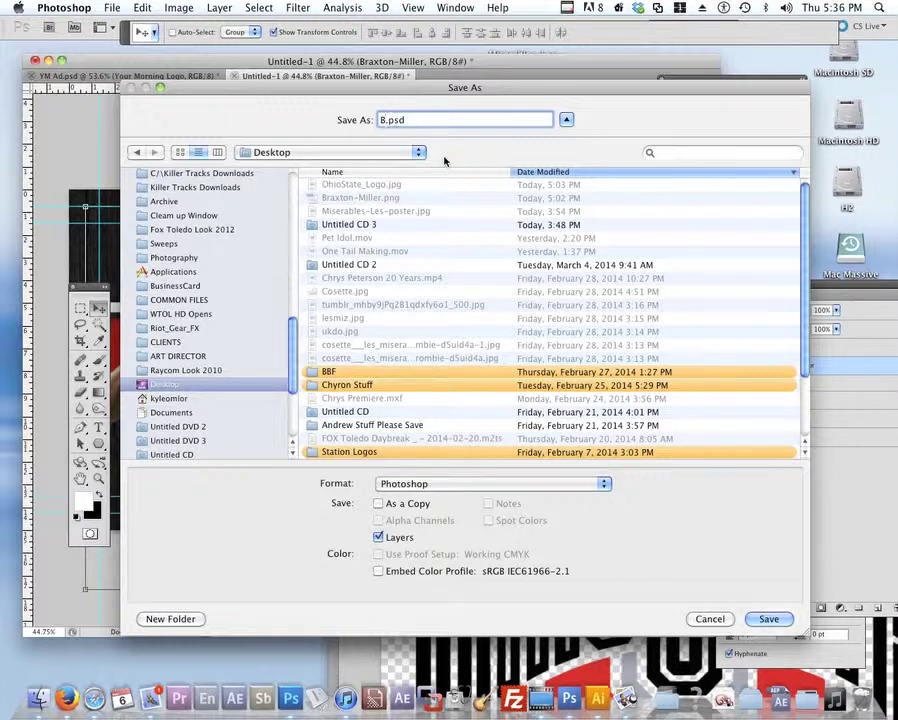
{"action": "type", "text": "Raxton M"}
{"action": "left_click", "coordinate": [768, 619]}
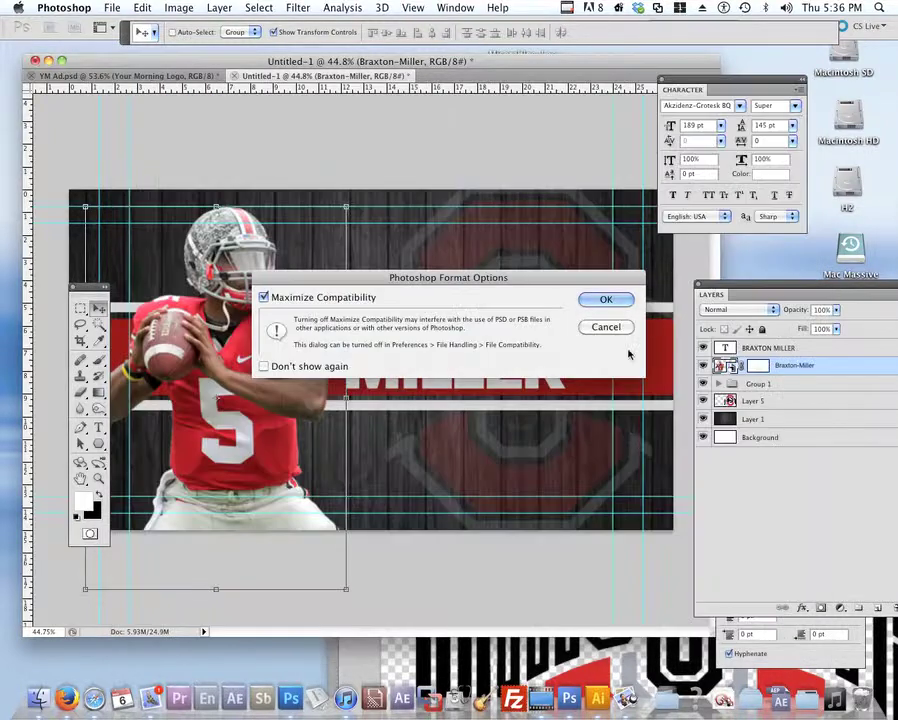
{"action": "left_click", "coordinate": [606, 299]}
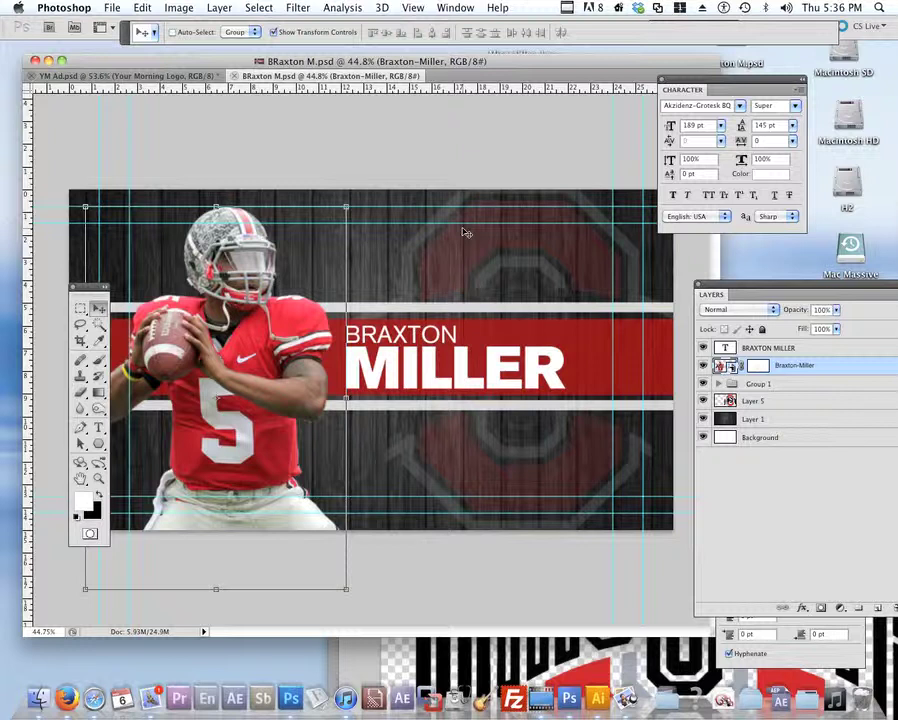
{"action": "left_click_drag", "start_coordinate": [481, 64], "coordinate": [497, 63]}
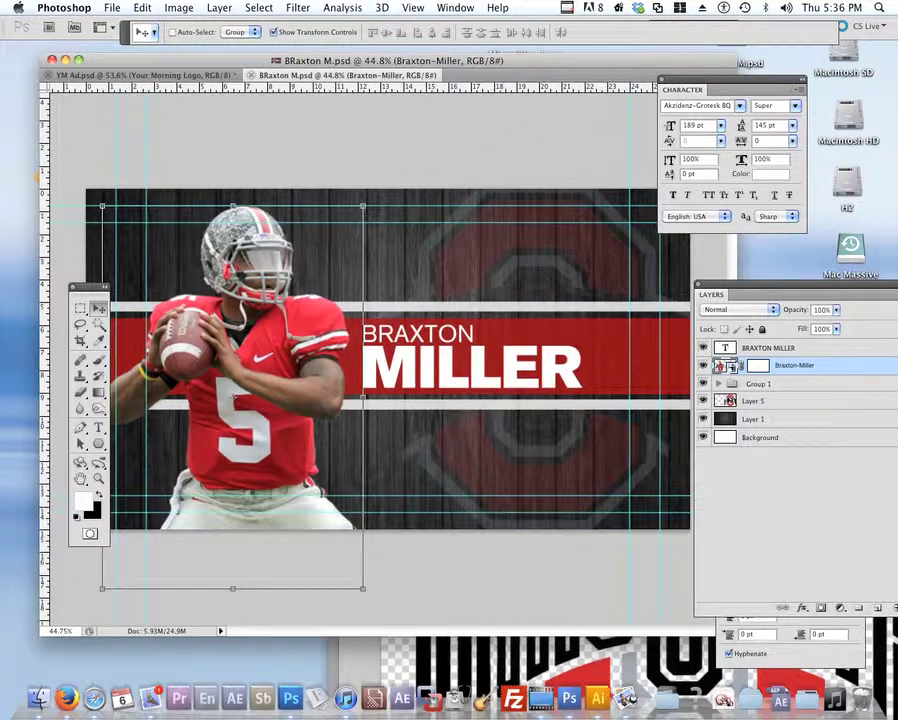
{"action": "left_click", "coordinate": [511, 668]}
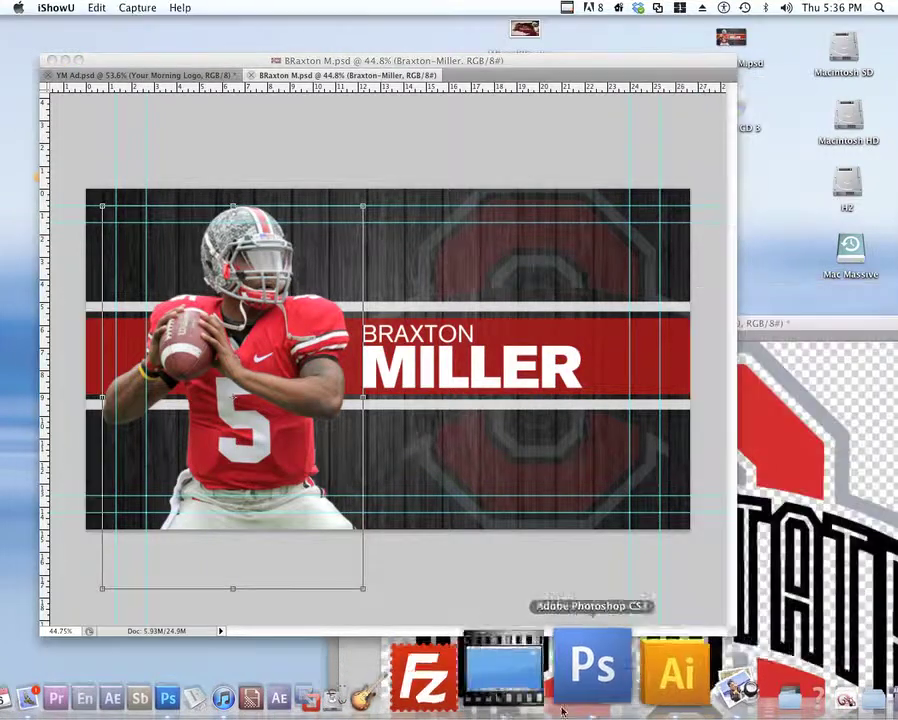